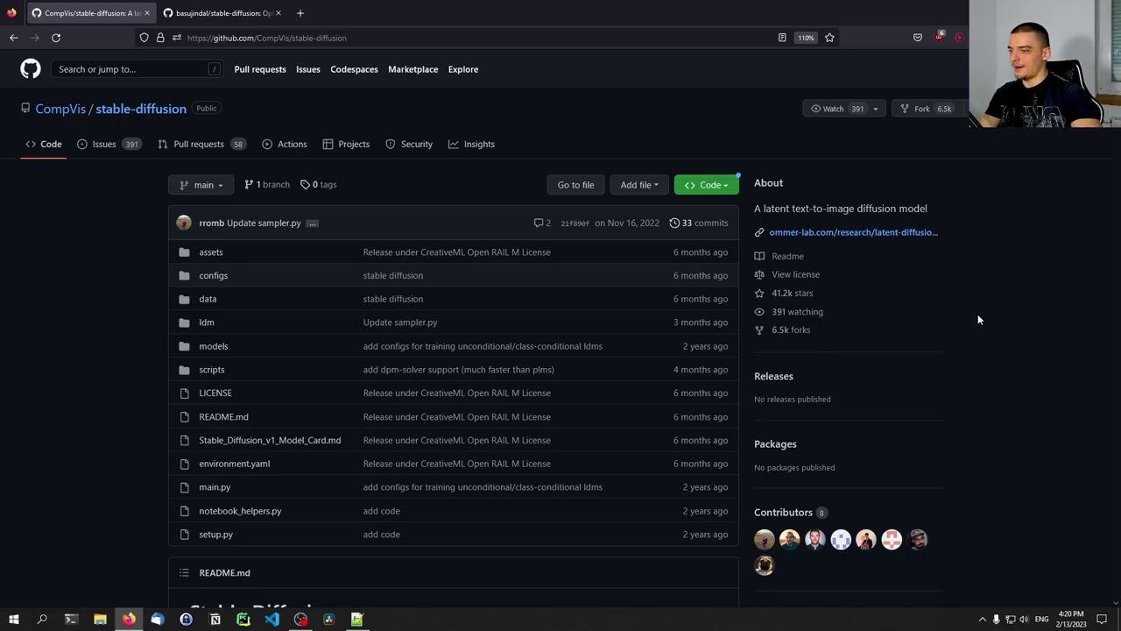
Step: Review the CompVis stable-diffusion README from the requirements through the Text-to-Image with Stable Diffusion section
{"action": "scroll", "coordinate": [977, 312], "scroll_direction": "down", "scroll_amount": 15}
{"action": "scroll", "coordinate": [461, 310], "scroll_direction": "up", "scroll_amount": 15}
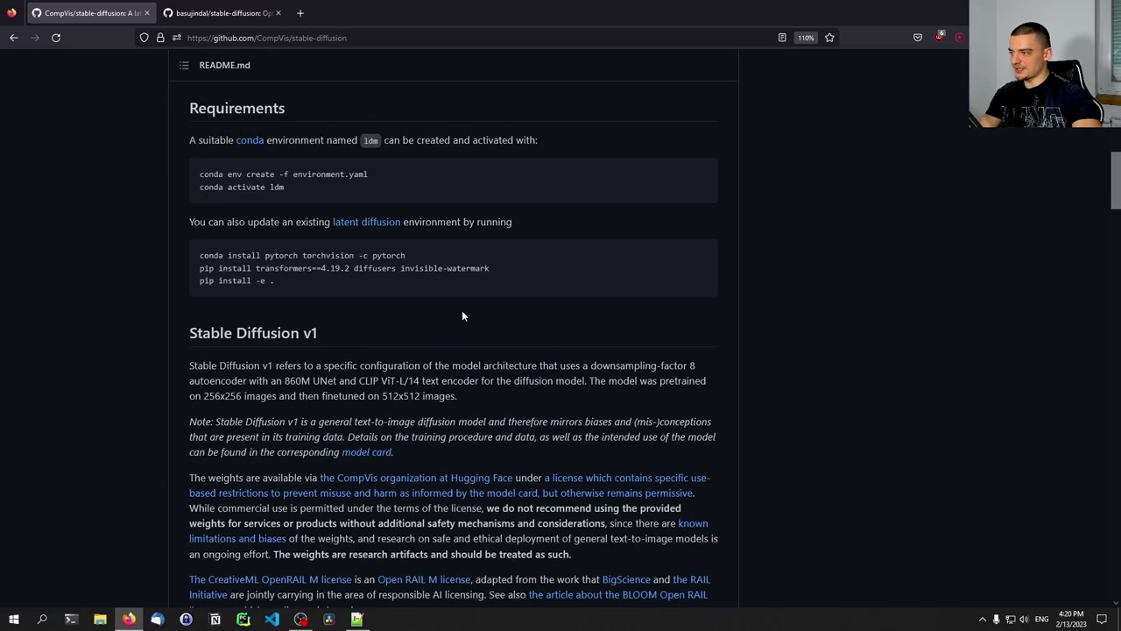
{"action": "scroll", "coordinate": [150, 332], "scroll_direction": "down", "scroll_amount": 4}
{"action": "scroll", "coordinate": [151, 332], "scroll_direction": "down", "scroll_amount": 10}
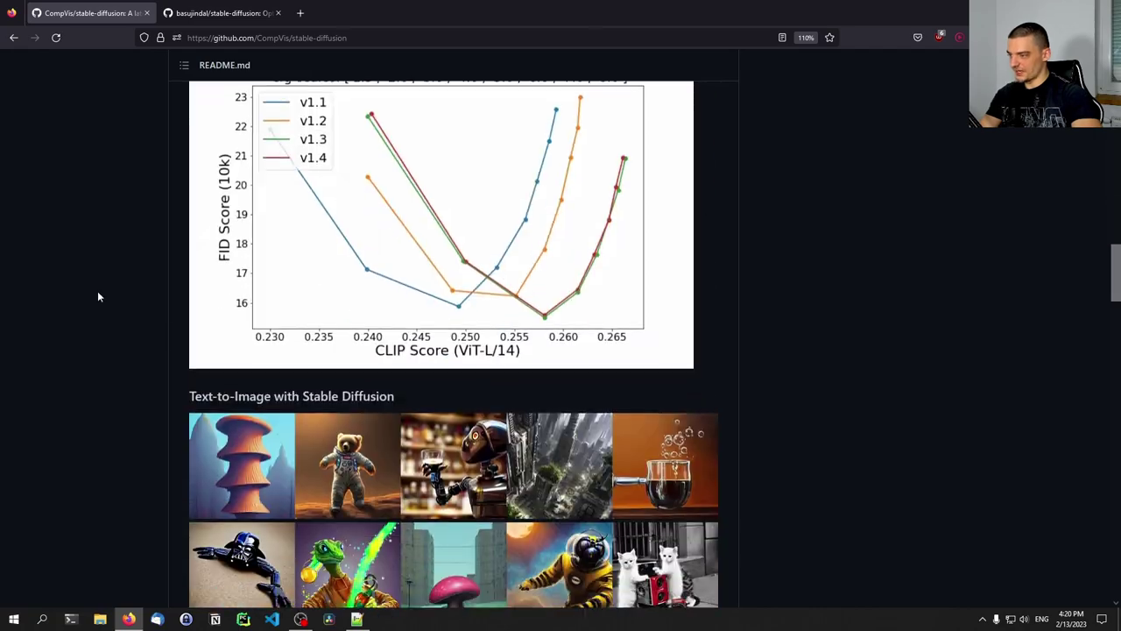
{"action": "scroll", "coordinate": [176, 328], "scroll_direction": "up", "scroll_amount": 3}
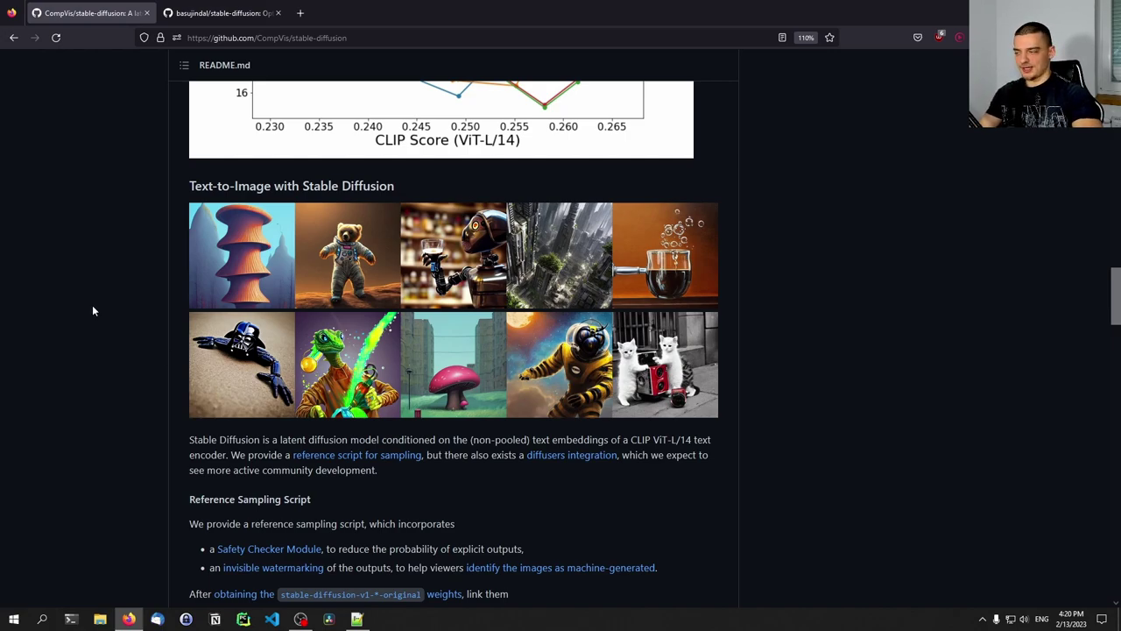
{"action": "scroll", "coordinate": [93, 311], "scroll_direction": "up", "scroll_amount": 1}
Step: Examine the README's Image Modification with Stable Diffusion section, comparing the img2img prompt and input sketch with the output images
{"action": "scroll", "coordinate": [90, 312], "scroll_direction": "down", "scroll_amount": 15}
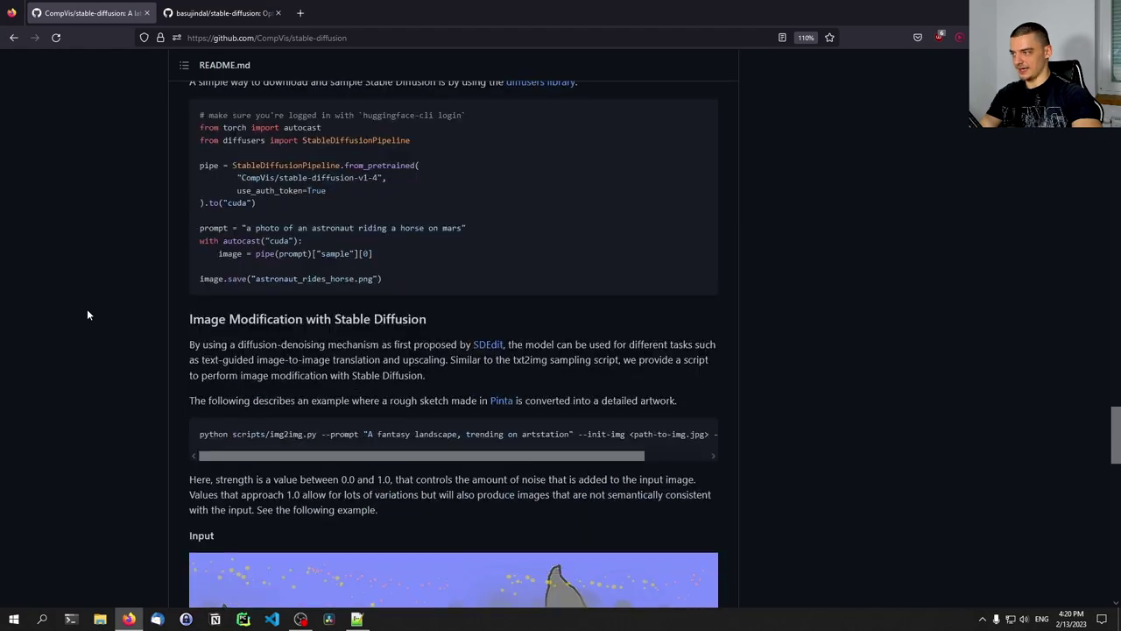
{"action": "scroll", "coordinate": [87, 314], "scroll_direction": "down", "scroll_amount": 5}
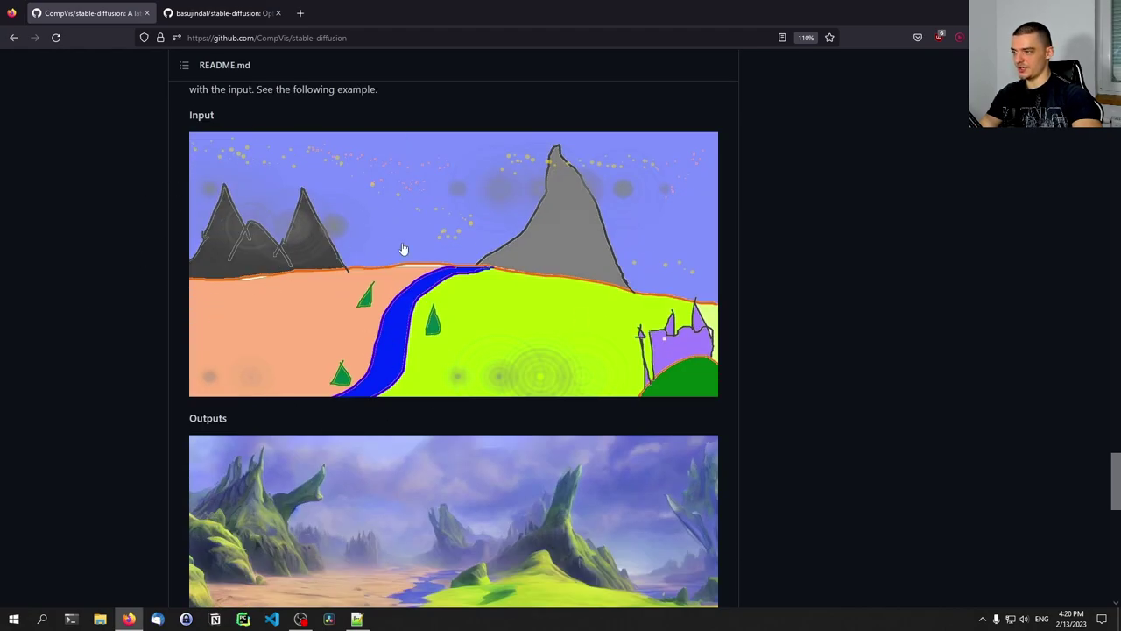
{"action": "scroll", "coordinate": [389, 350], "scroll_direction": "up", "scroll_amount": 1}
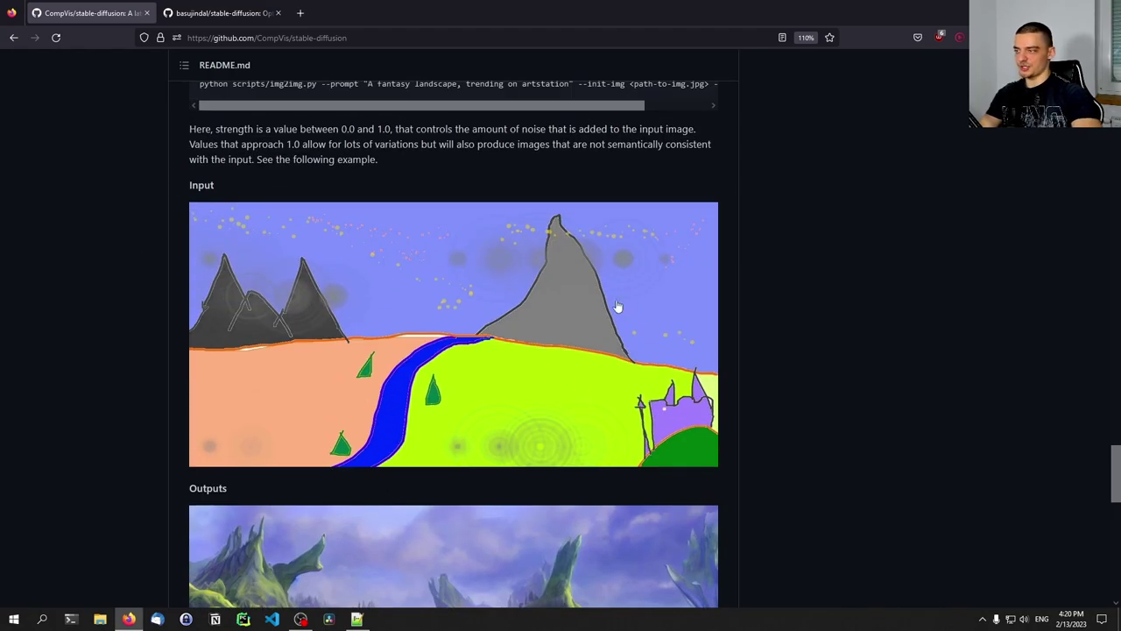
{"action": "scroll", "coordinate": [783, 466], "scroll_direction": "up", "scroll_amount": 2}
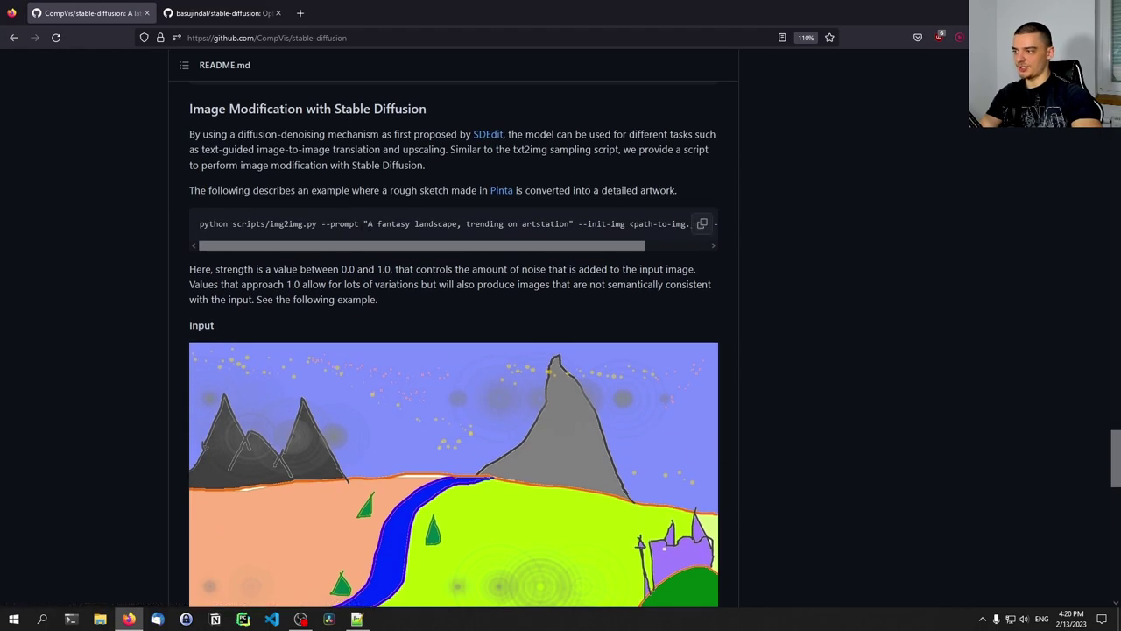
{"action": "left_click_drag", "start_coordinate": [368, 224], "coordinate": [462, 224]}
{"action": "left_click", "coordinate": [525, 235]}
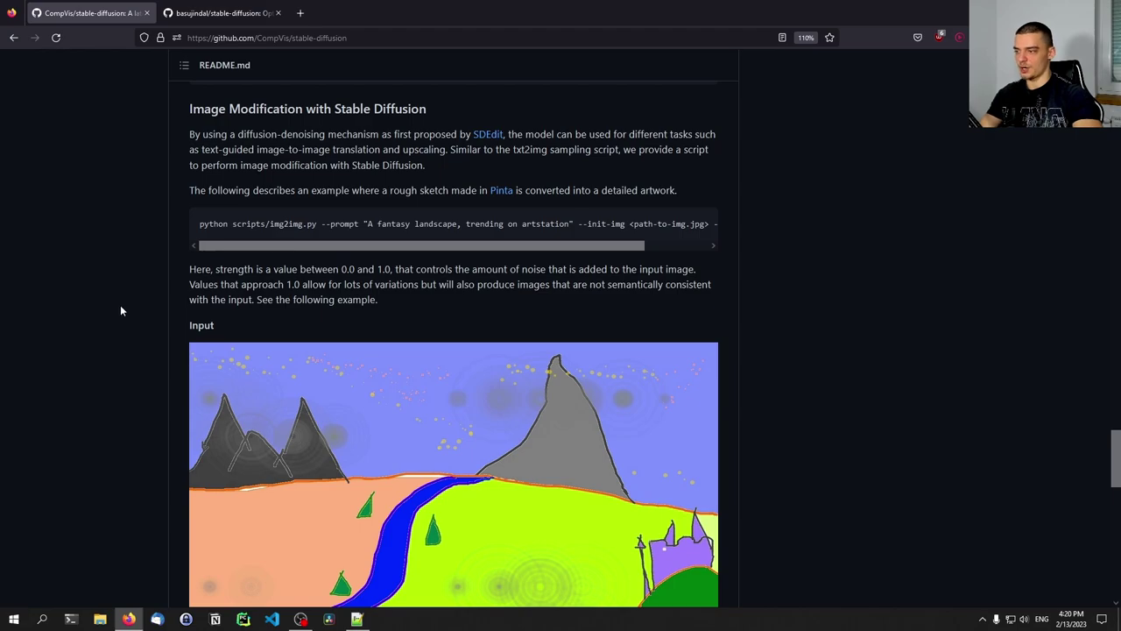
{"action": "scroll", "coordinate": [121, 309], "scroll_direction": "down", "scroll_amount": 6}
{"action": "scroll", "coordinate": [484, 303], "scroll_direction": "down", "scroll_amount": 4}
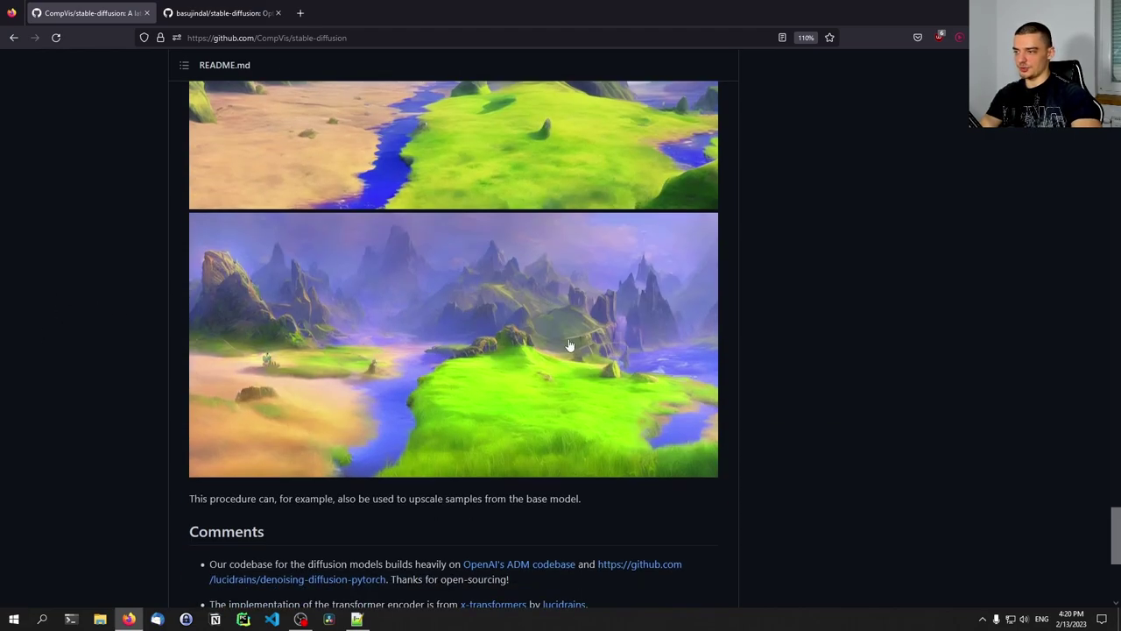
{"action": "scroll", "coordinate": [376, 399], "scroll_direction": "up", "scroll_amount": 2}
{"action": "scroll", "coordinate": [442, 413], "scroll_direction": "up", "scroll_amount": 3}
{"action": "scroll", "coordinate": [442, 413], "scroll_direction": "up", "scroll_amount": 3}
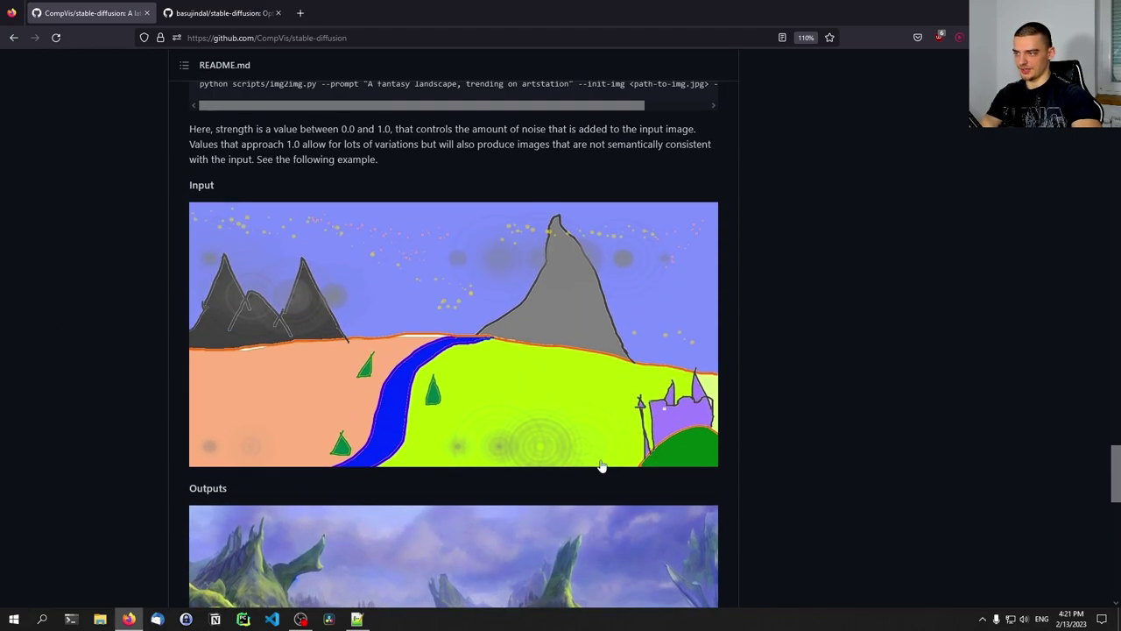
{"action": "scroll", "coordinate": [555, 280], "scroll_direction": "down", "scroll_amount": 5}
{"action": "scroll", "coordinate": [802, 227], "scroll_direction": "up", "scroll_amount": 5}
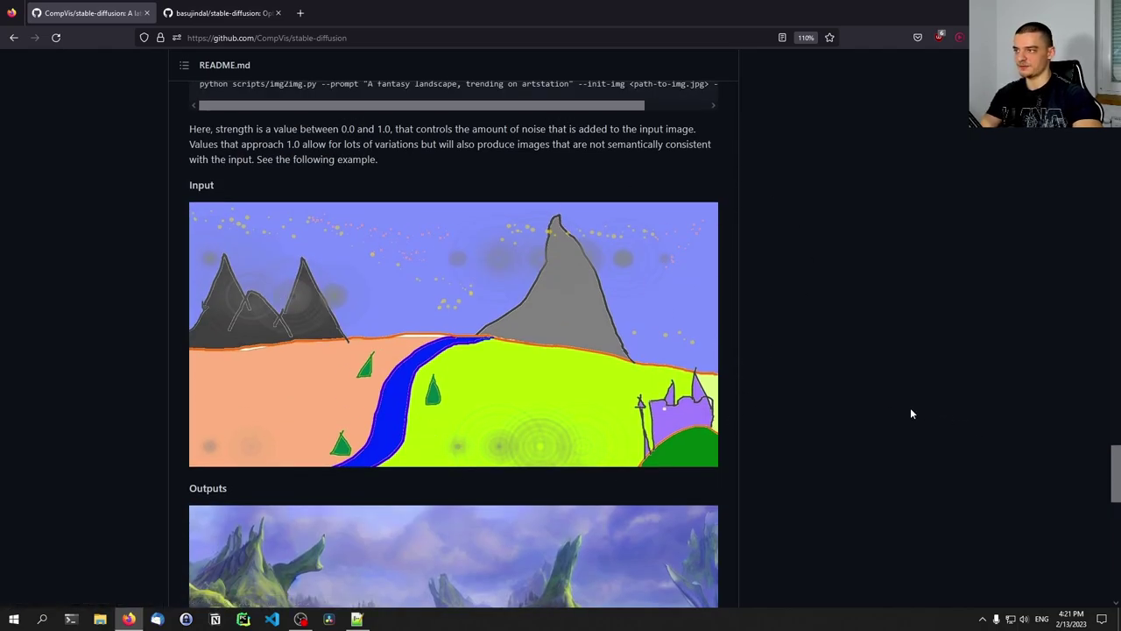
Step: Download the CompVis stable-diffusion repository as stable-diffusion-main.zip to the Desktop and check the download's progress
{"action": "scroll", "coordinate": [911, 413], "scroll_direction": "up", "scroll_amount": 20}
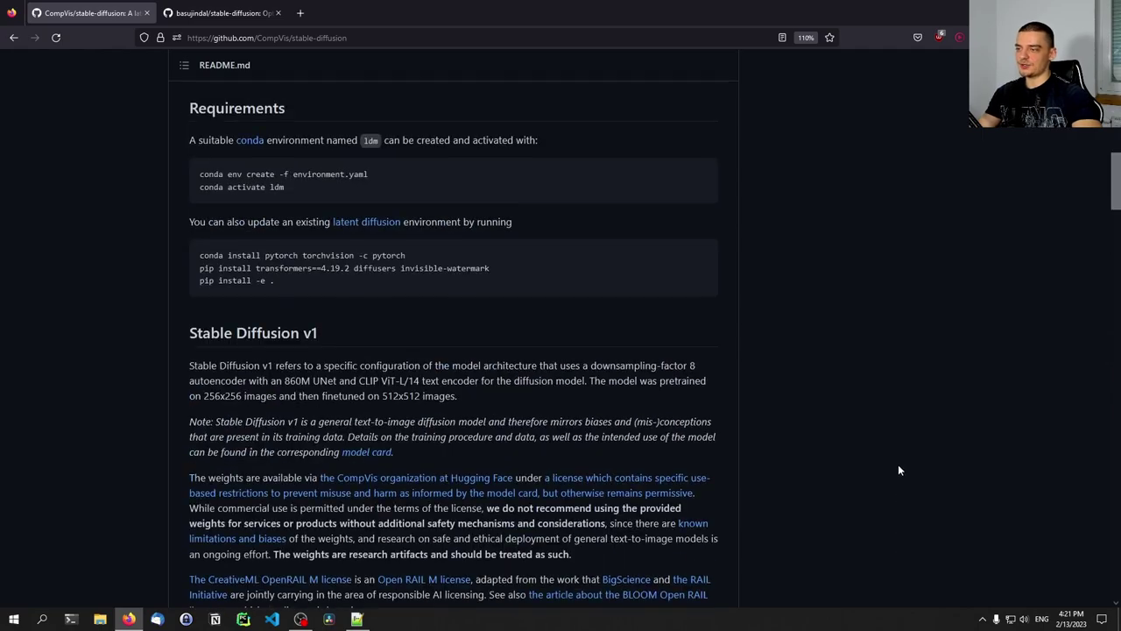
{"action": "scroll", "coordinate": [898, 470], "scroll_direction": "up", "scroll_amount": 10}
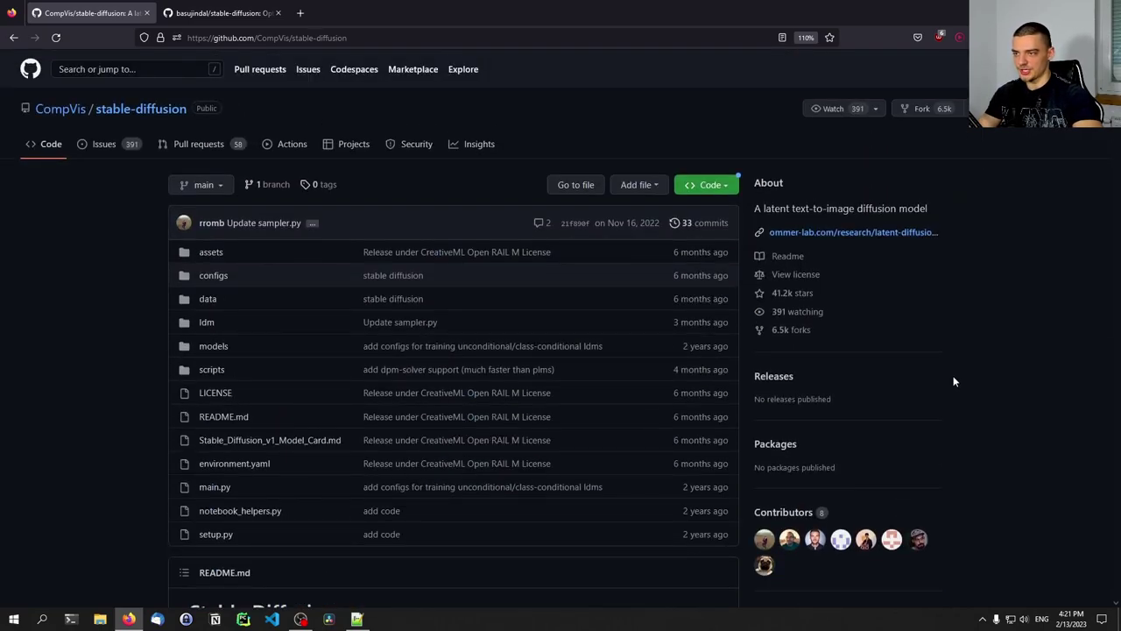
{"action": "scroll", "coordinate": [951, 383], "scroll_direction": "down", "scroll_amount": 3}
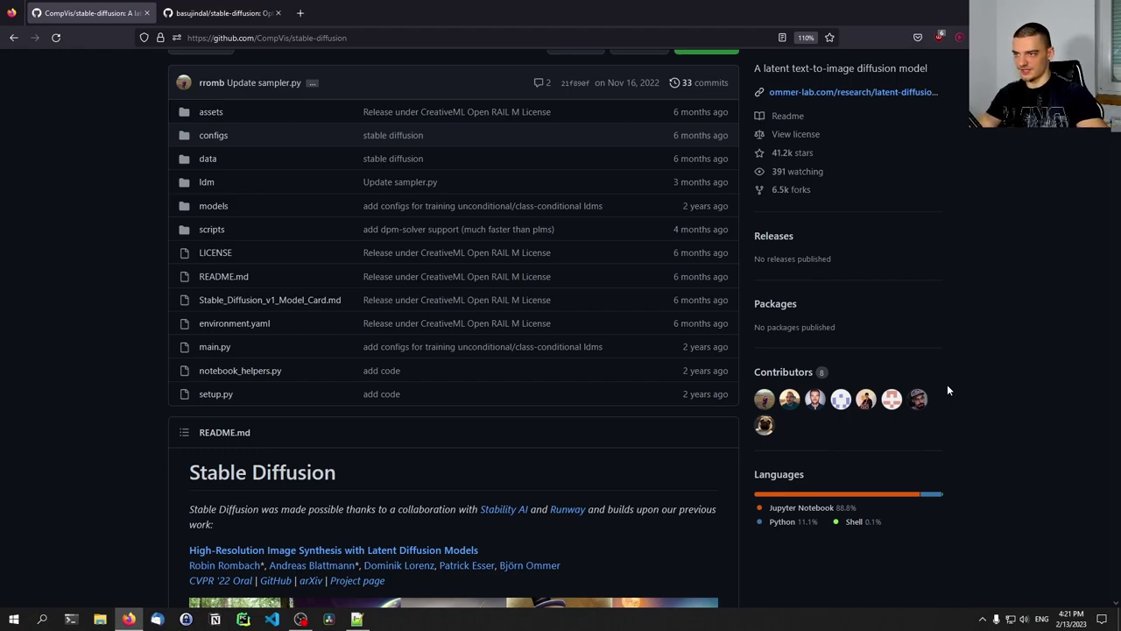
{"action": "scroll", "coordinate": [896, 337], "scroll_direction": "up", "scroll_amount": 3}
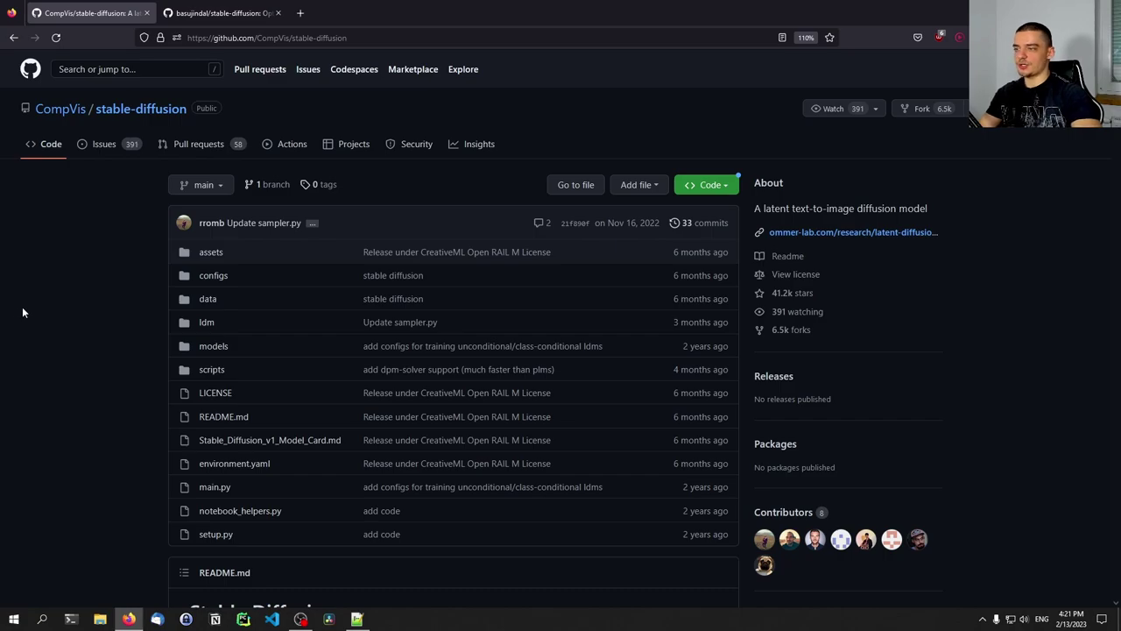
{"action": "left_click", "coordinate": [692, 192]}
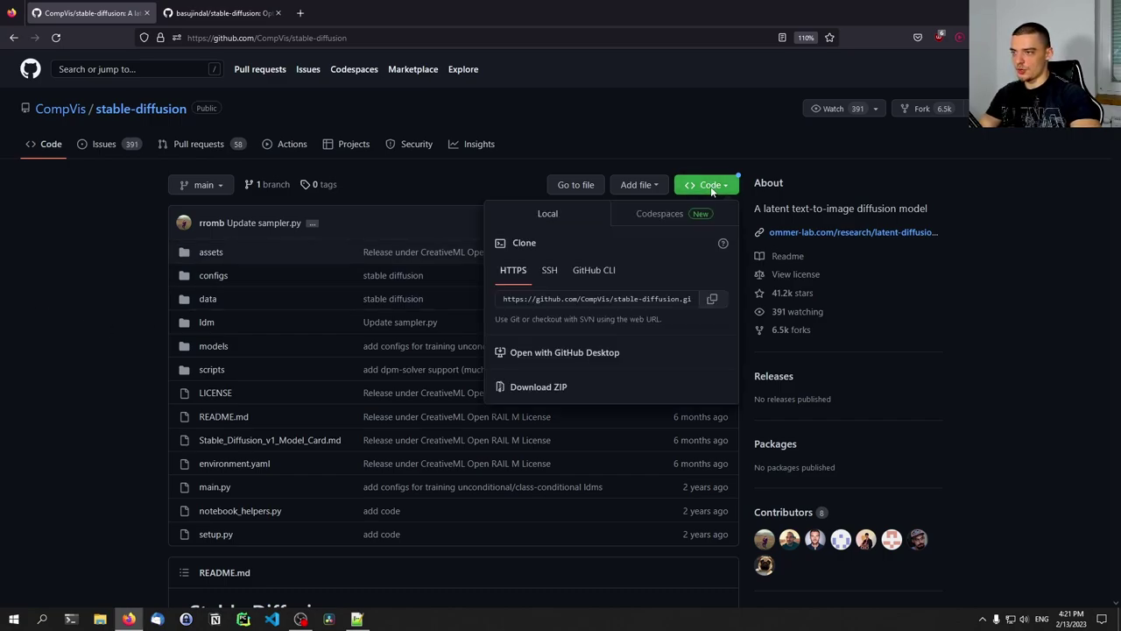
{"action": "left_click", "coordinate": [523, 391]}
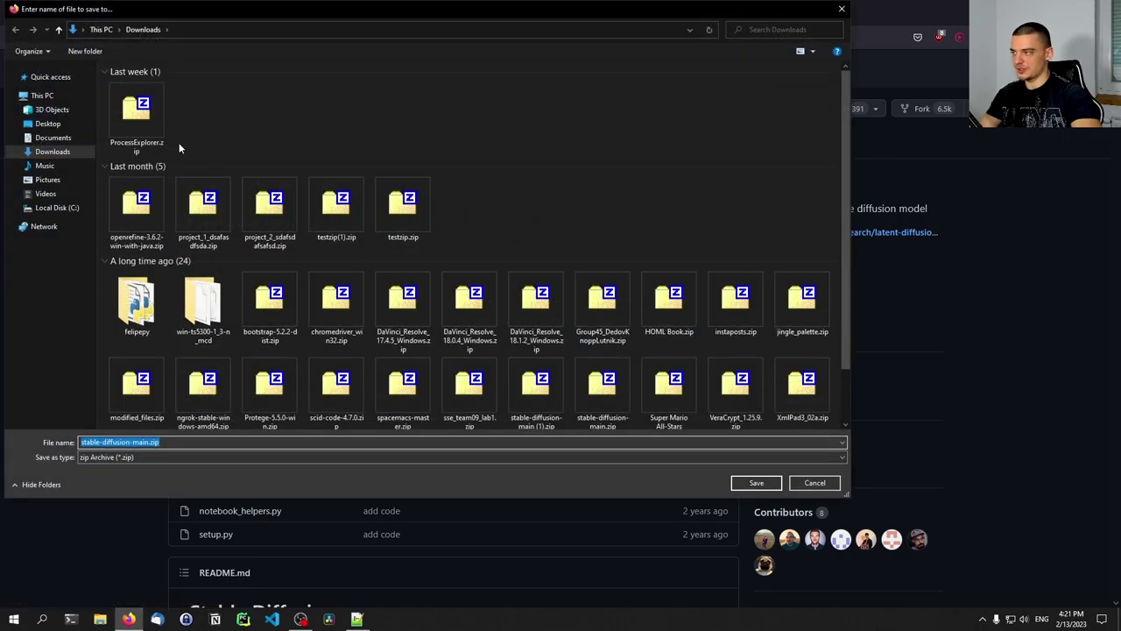
{"action": "left_click", "coordinate": [47, 124]}
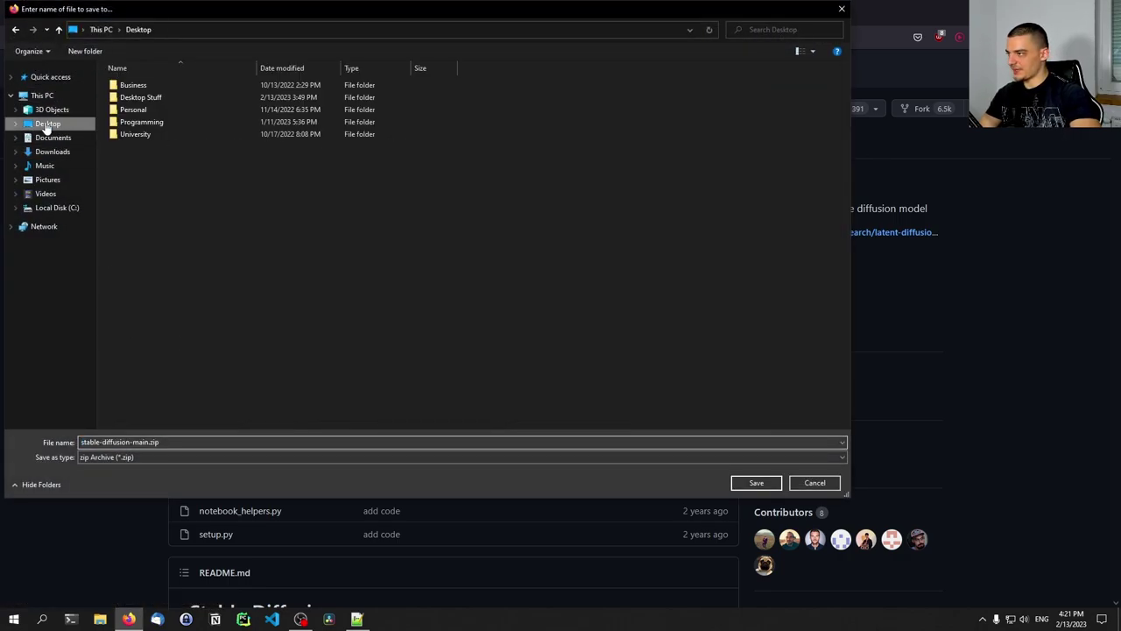
{"action": "left_click", "coordinate": [756, 484]}
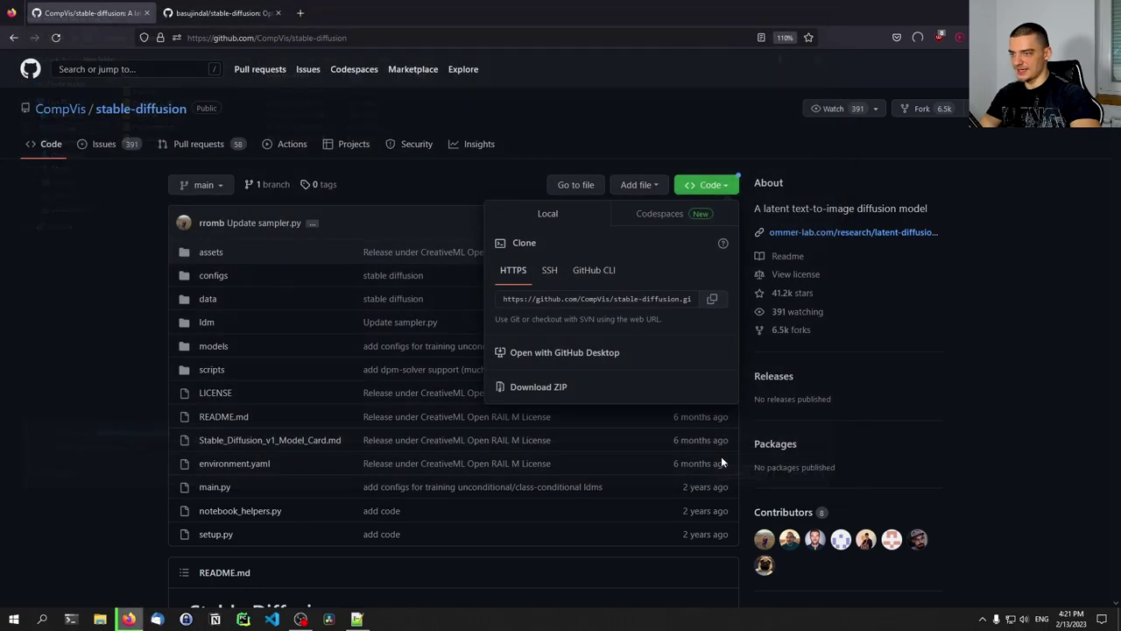
{"action": "left_click", "coordinate": [918, 38]}
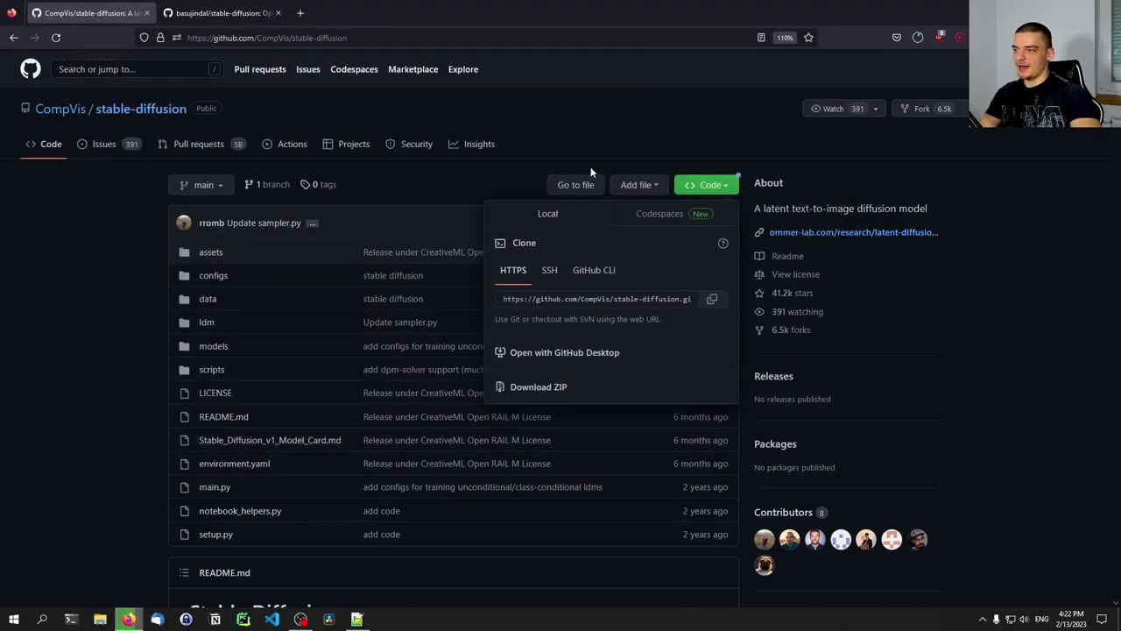
{"action": "left_click", "coordinate": [696, 186]}
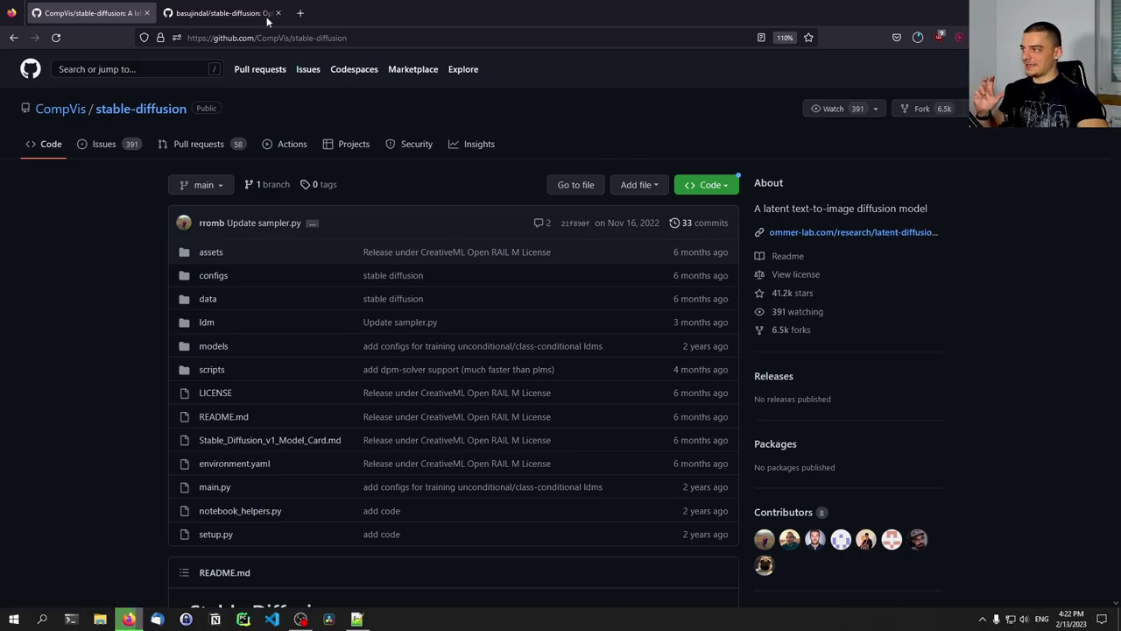
Step: Compare the optimized stable-diffusion fork for lower GPU VRAM with the original CompVis repository, including its description and file list
{"action": "left_click", "coordinate": [219, 13]}
{"action": "scroll", "coordinate": [454, 350], "scroll_direction": "up", "scroll_amount": 5}
{"action": "scroll", "coordinate": [718, 273], "scroll_direction": "up", "scroll_amount": 20}
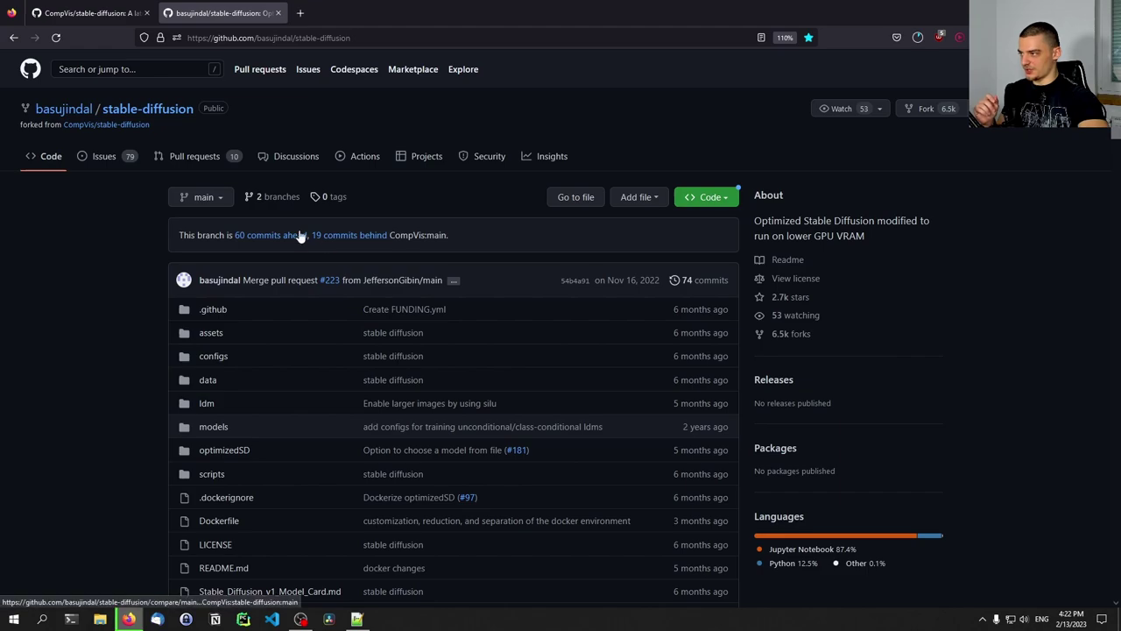
{"action": "mouse_move", "coordinate": [42, 118]}
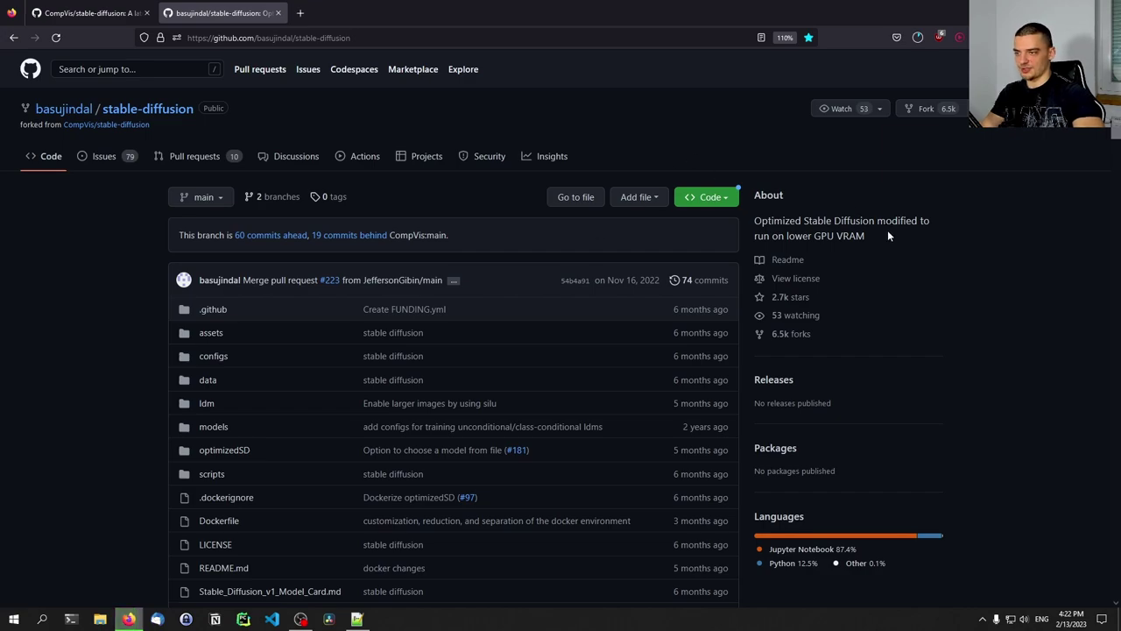
{"action": "left_click_drag", "start_coordinate": [887, 234], "coordinate": [747, 236]}
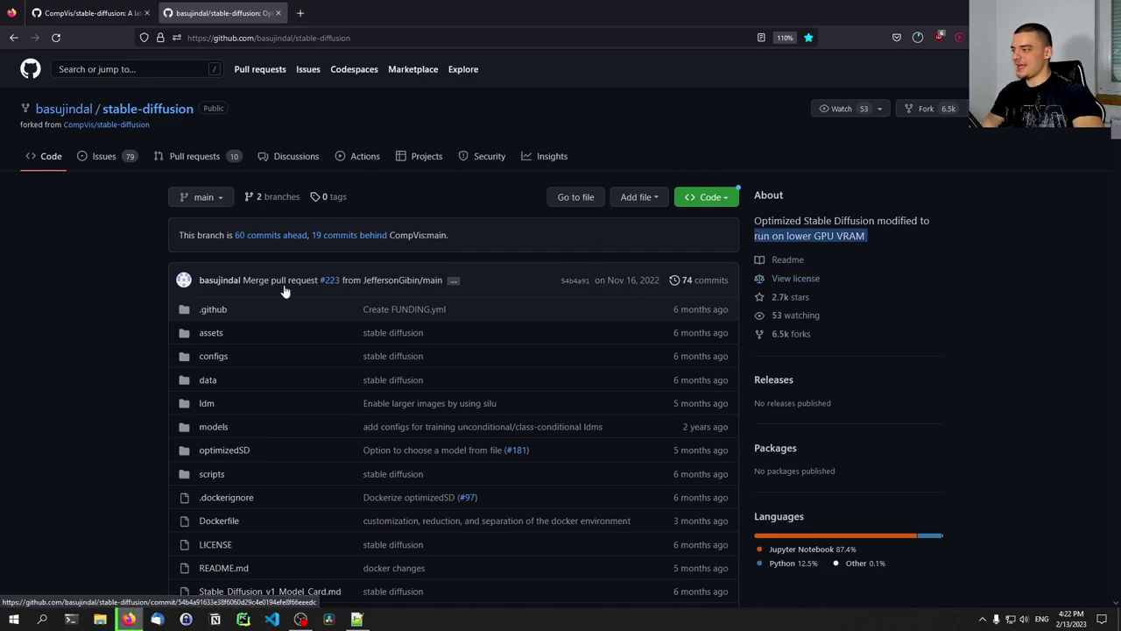
{"action": "key", "text": "ctrl+shift+Tab"}
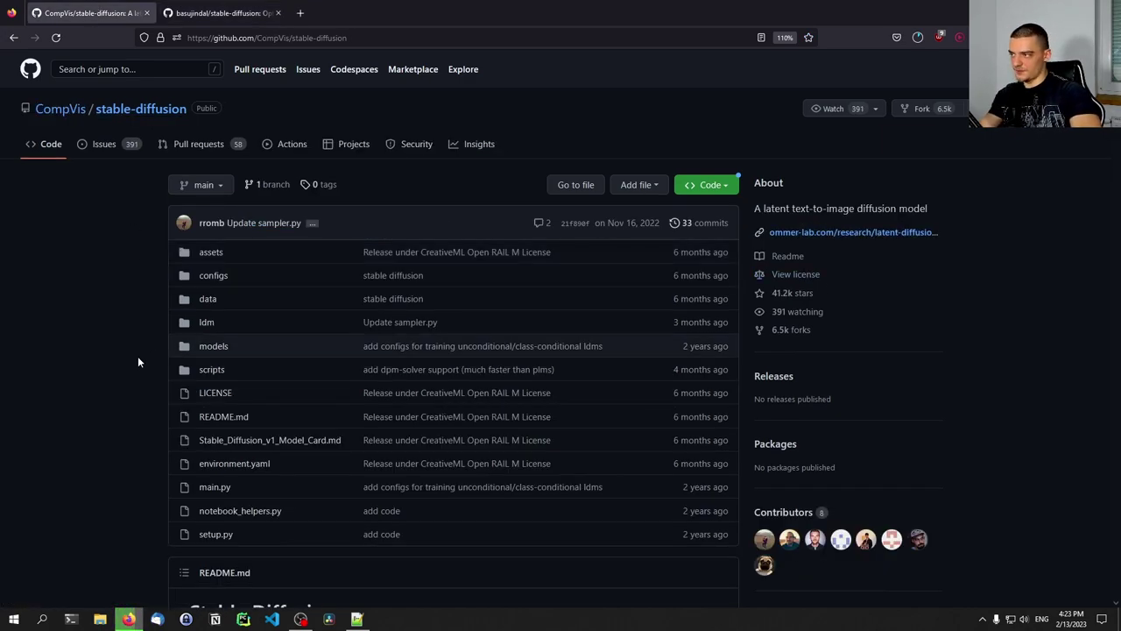
{"action": "key", "text": "ctrl+Tab"}
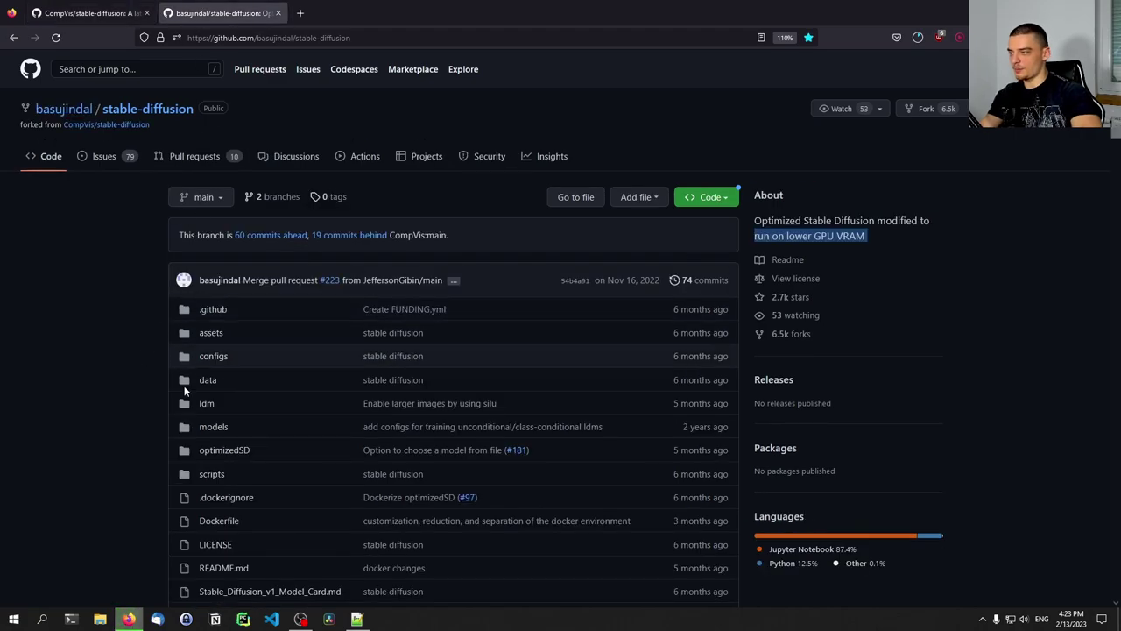
{"action": "key", "text": "ctrl+shift+Tab"}
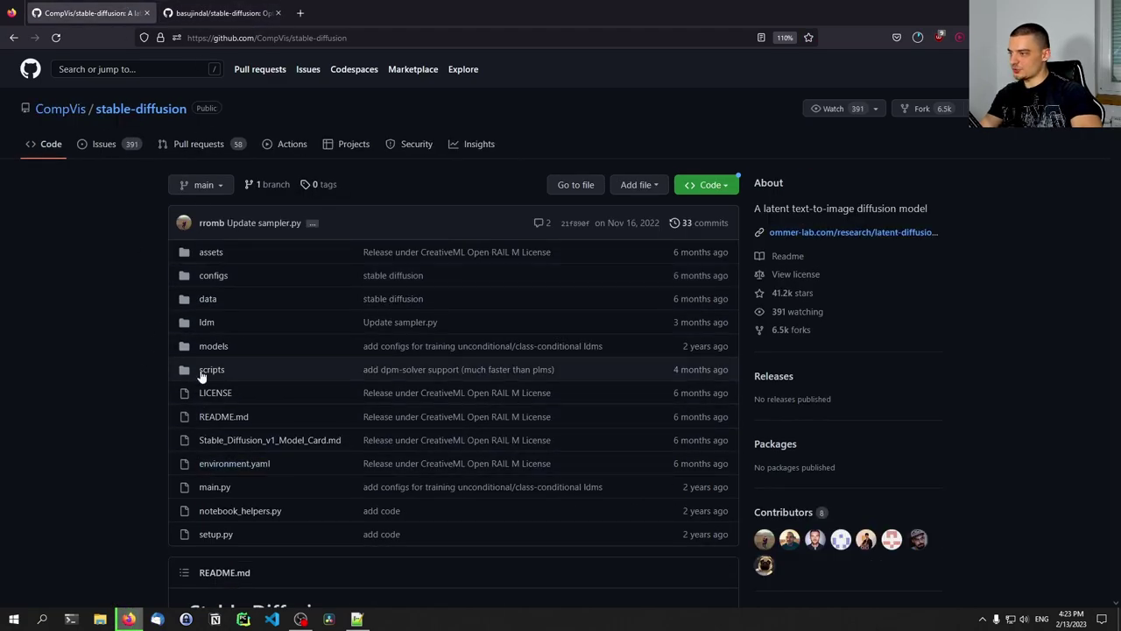
{"action": "key", "text": "ctrl+Tab"}
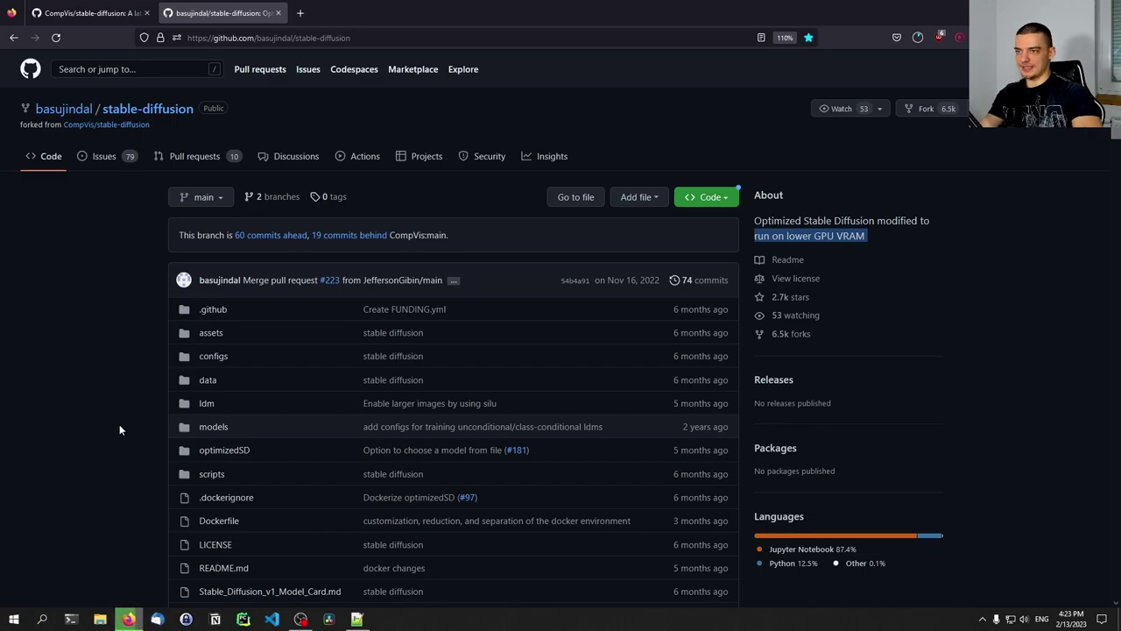
{"action": "key", "text": "ctrl+shift+Tab"}
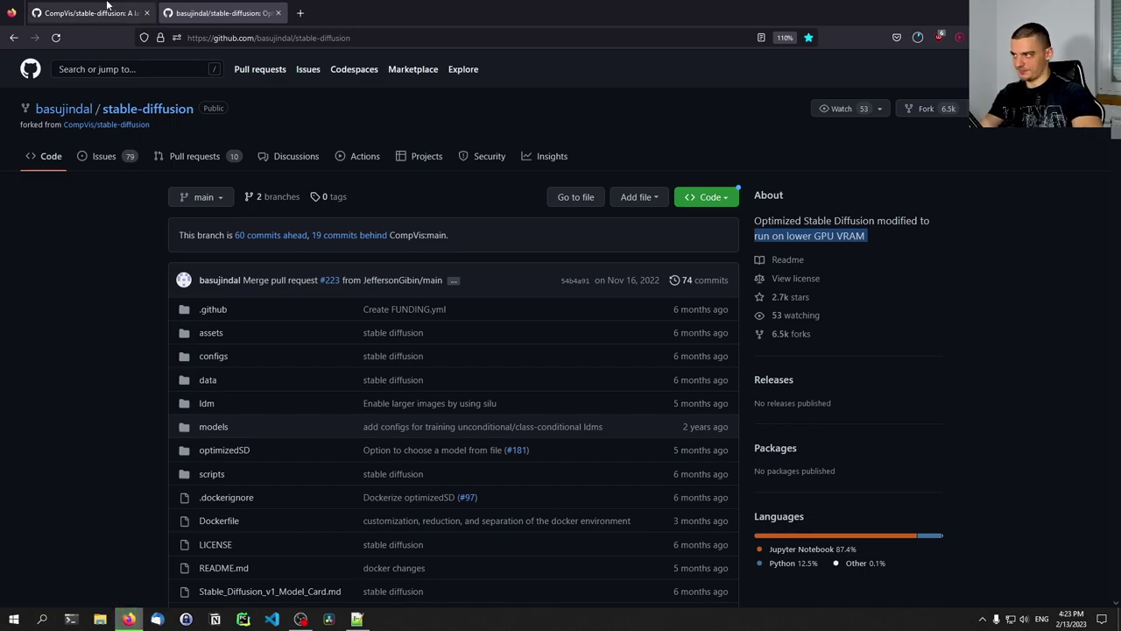
{"action": "left_click", "coordinate": [916, 37]}
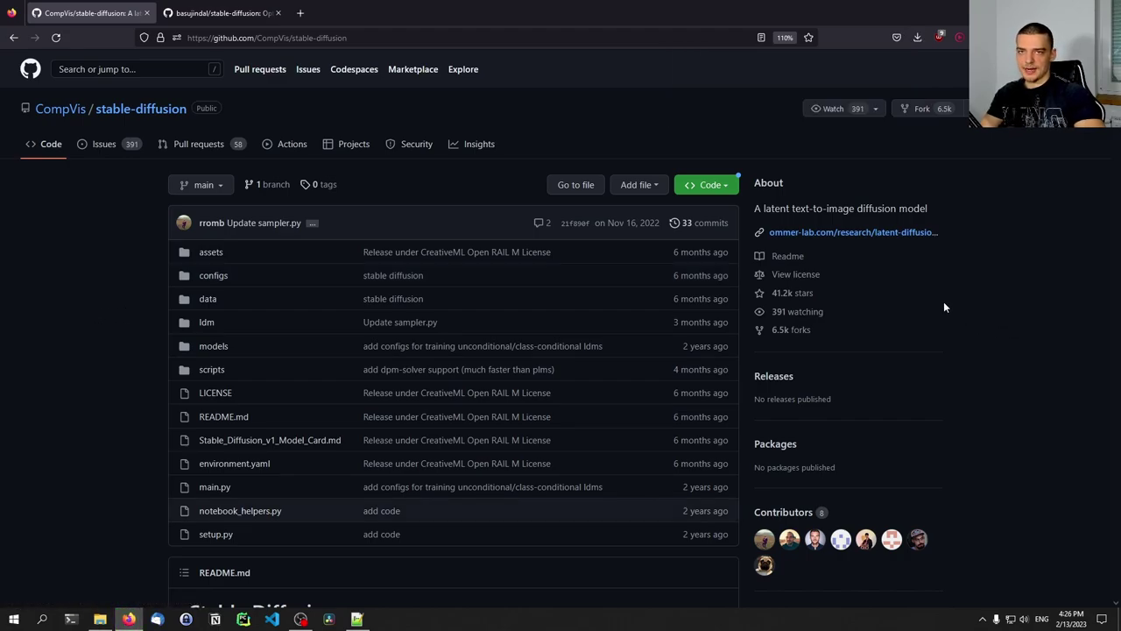
Step: Show the downloaded stable-diffusion-main.zip in its Desktop folder and extract it there with 7-Zip's Extract Here
{"action": "left_click", "coordinate": [223, 12]}
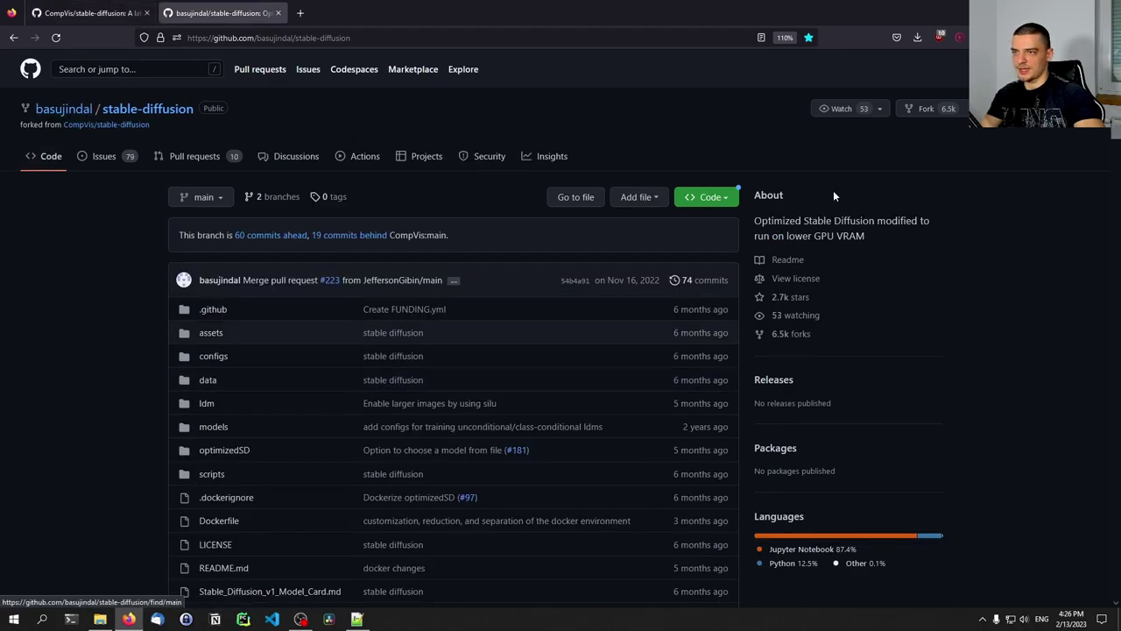
{"action": "left_click", "coordinate": [916, 37]}
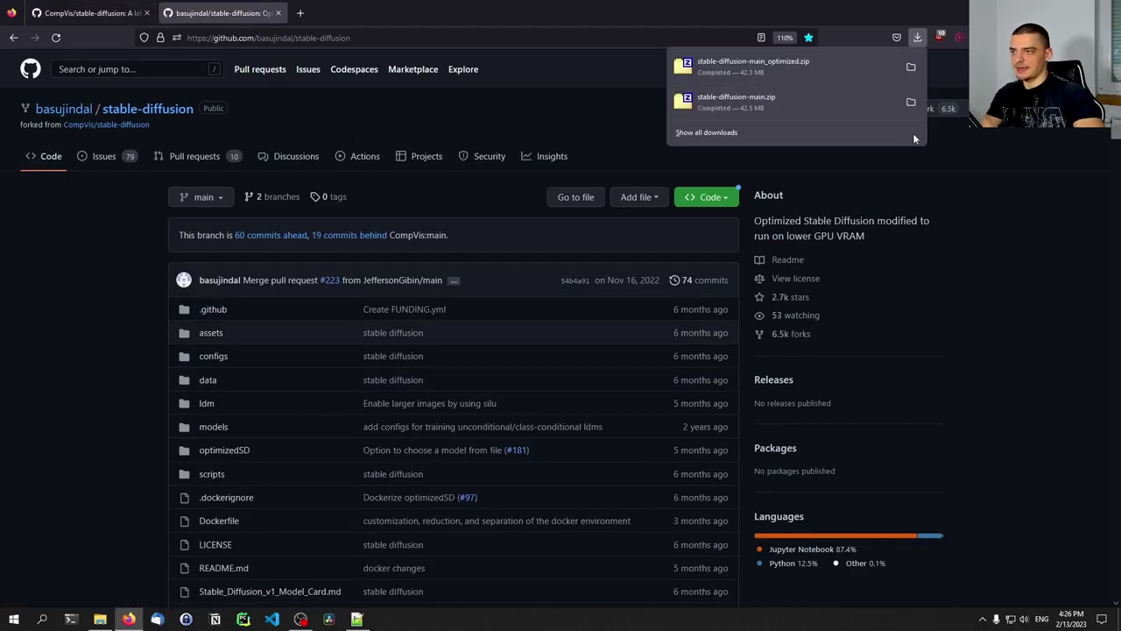
{"action": "left_click", "coordinate": [914, 103]}
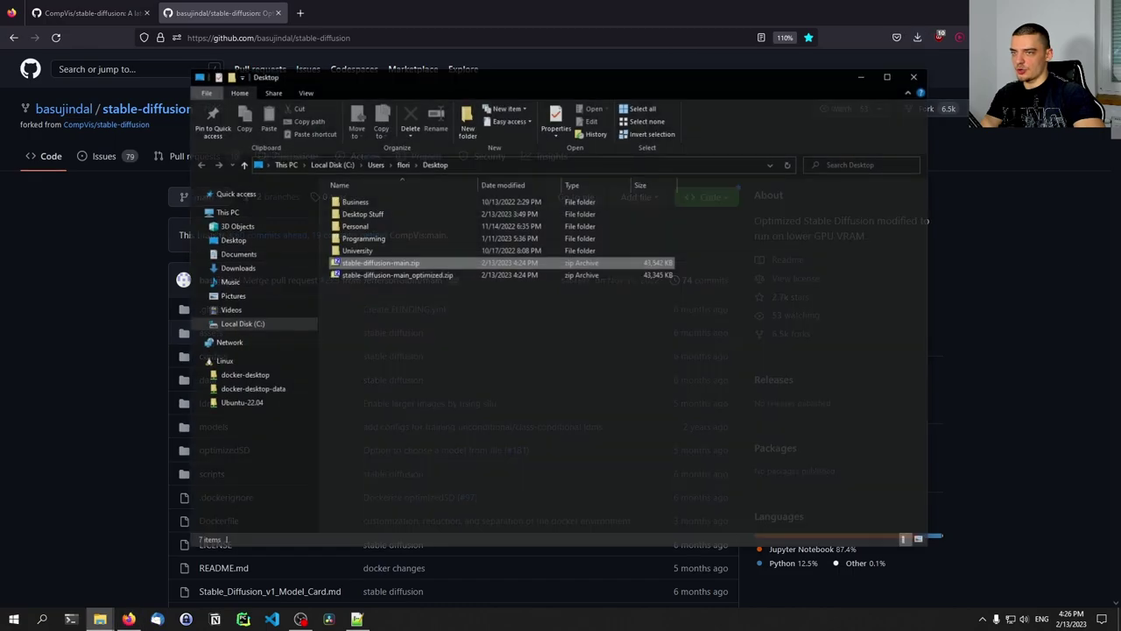
{"action": "right_click", "coordinate": [366, 264]}
{"action": "mouse_move", "coordinate": [414, 303]}
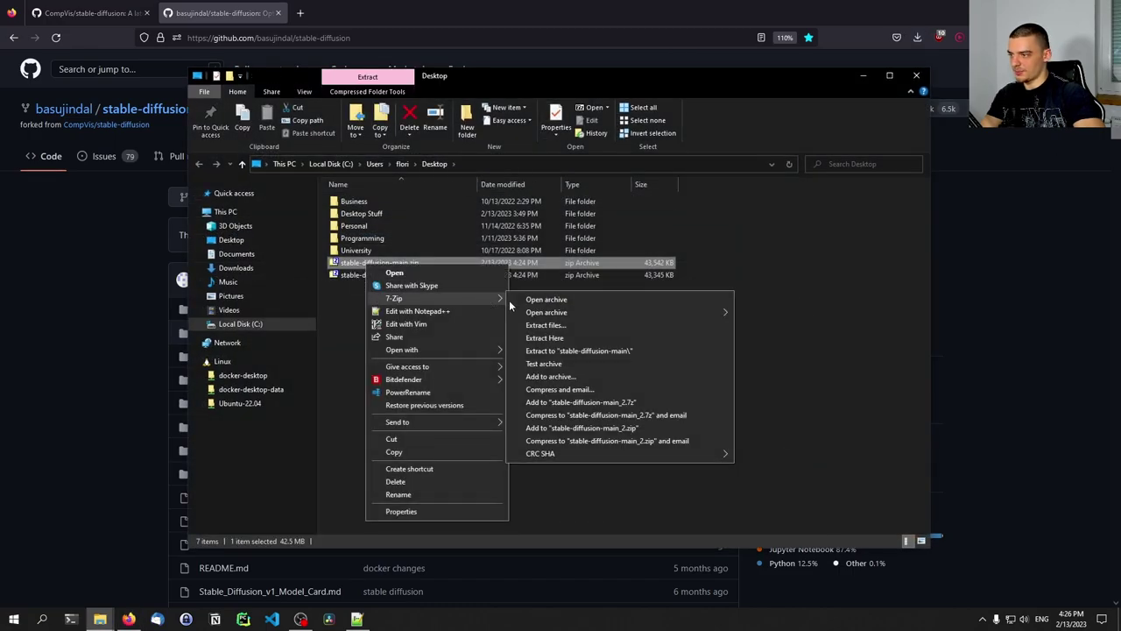
{"action": "left_click", "coordinate": [556, 341]}
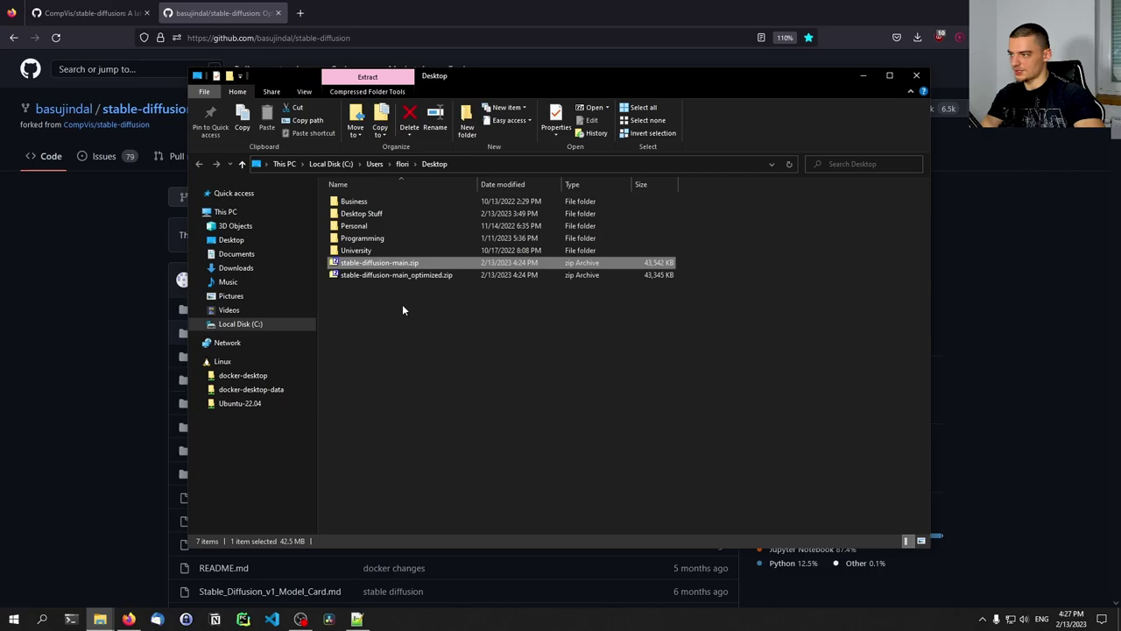
Step: View the extracted stable-diffusion-main folder's contents and find the conda environment commands in the CompVis README's Requirements section
{"action": "double_click", "coordinate": [375, 252]}
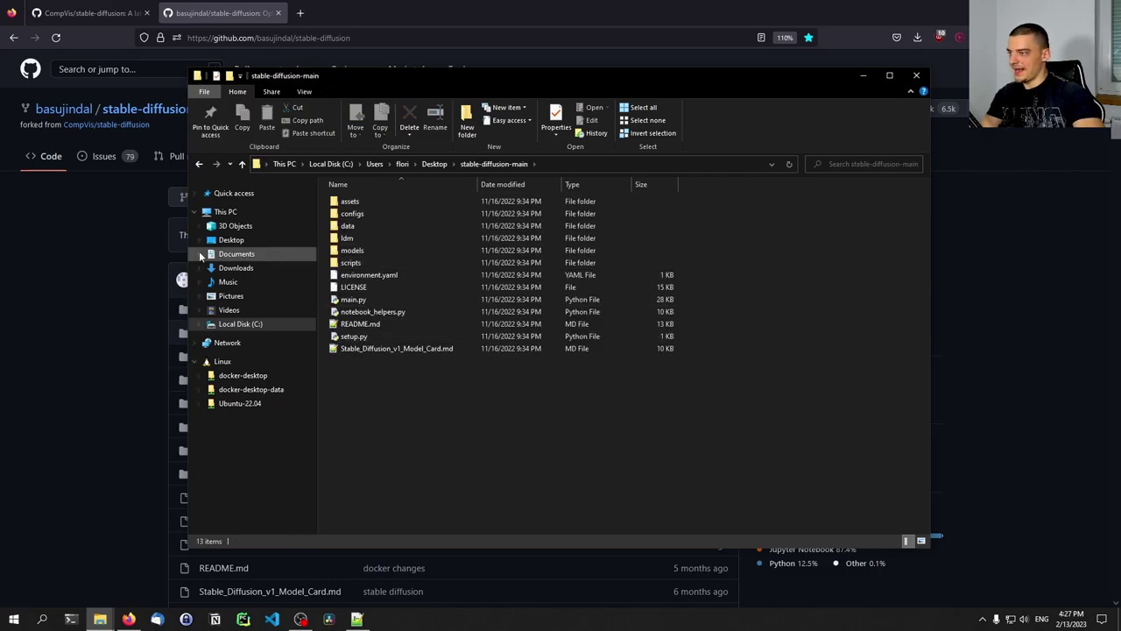
{"action": "left_click", "coordinate": [86, 301]}
{"action": "left_click", "coordinate": [78, 10]}
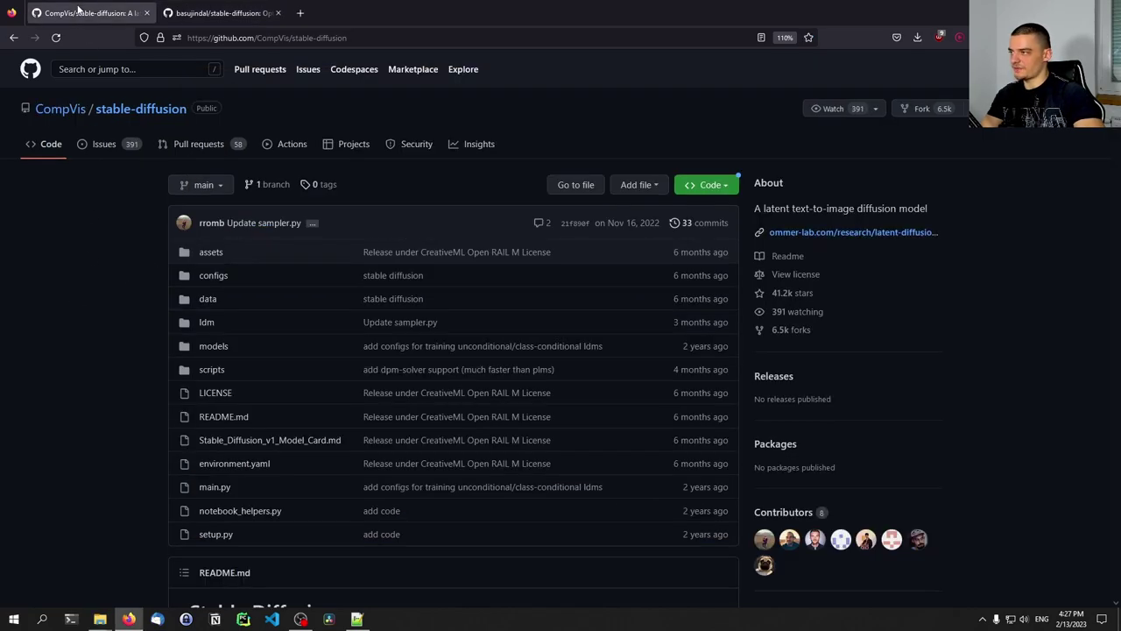
{"action": "scroll", "coordinate": [123, 302], "scroll_direction": "down", "scroll_amount": 15}
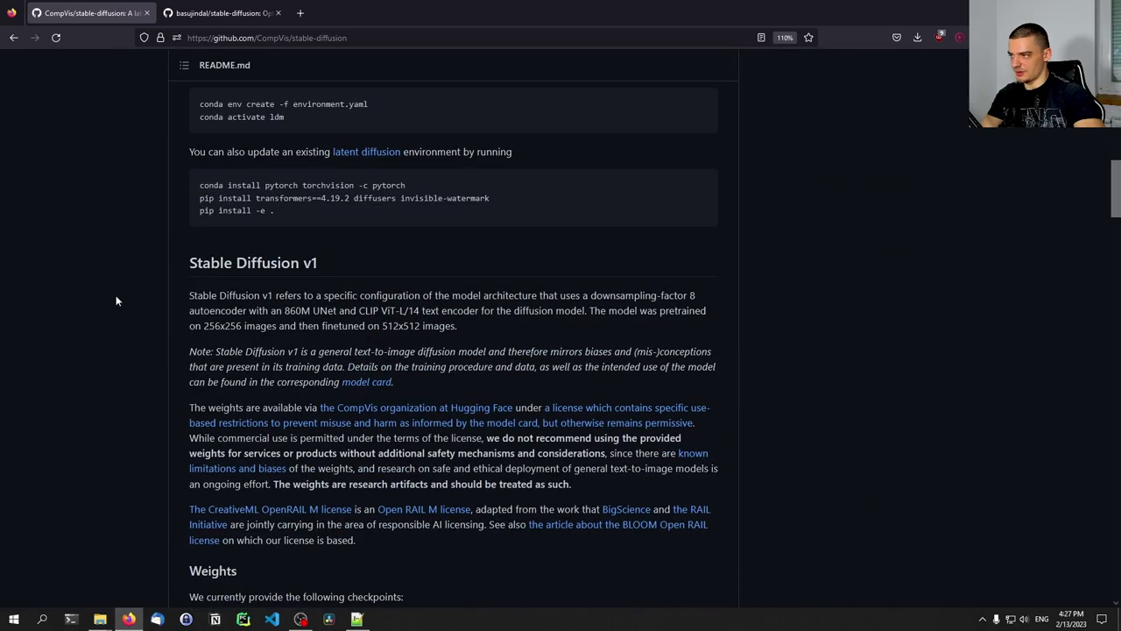
{"action": "scroll", "coordinate": [92, 307], "scroll_direction": "up", "scroll_amount": 10}
{"action": "scroll", "coordinate": [91, 309], "scroll_direction": "down", "scroll_amount": 2}
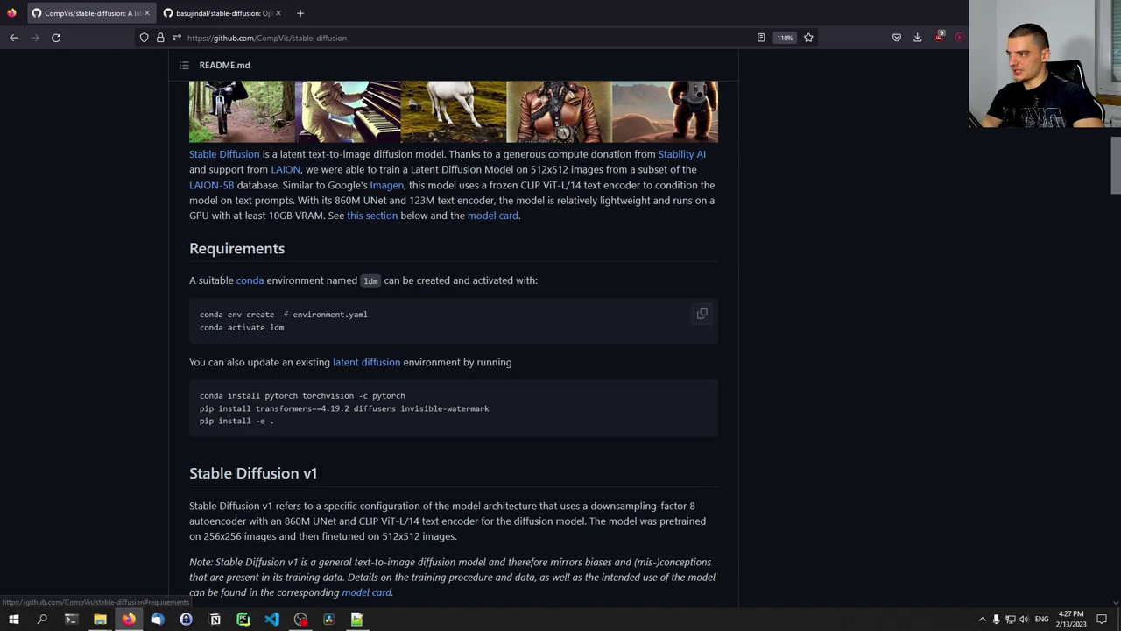
{"action": "left_click_drag", "start_coordinate": [199, 312], "coordinate": [345, 334]}
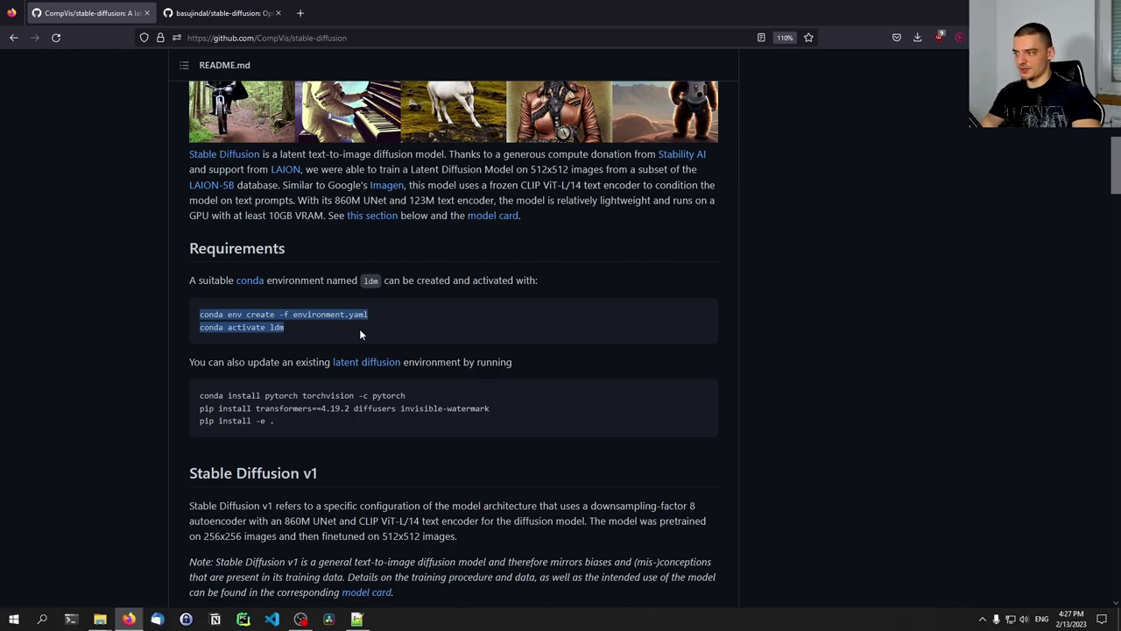
Step: Open a Command Prompt and change the working directory to Desktop\stable-diffusion-main
{"action": "left_click", "coordinate": [72, 618]}
{"action": "left_click_drag", "start_coordinate": [411, 147], "coordinate": [687, 141]}
{"action": "type", "text": "cd De"}
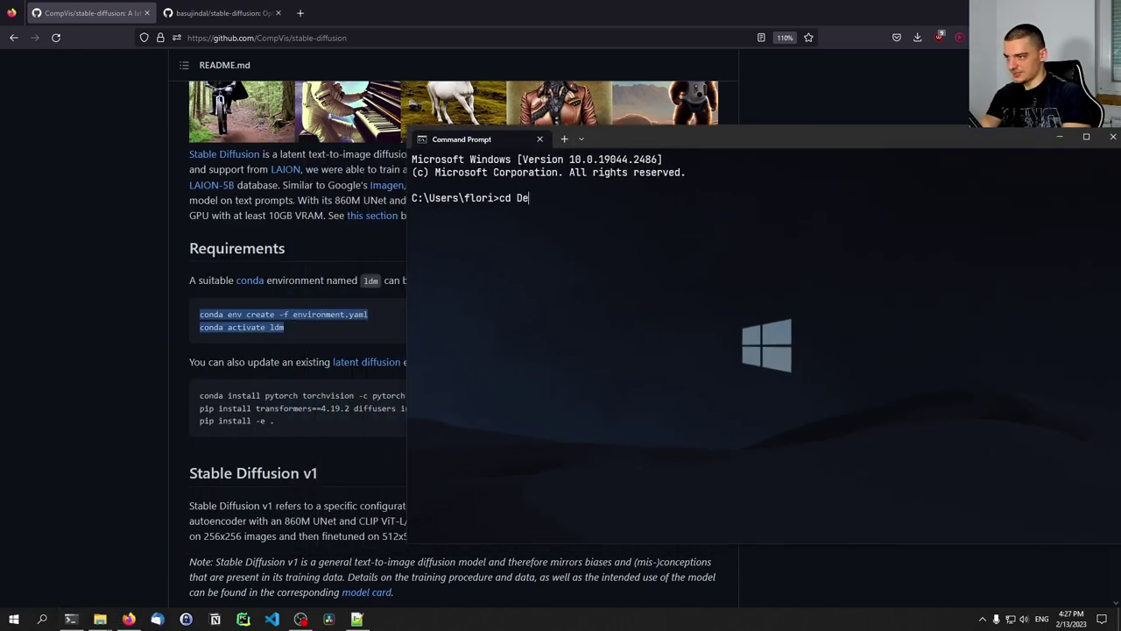
{"action": "type", "text": "sktop"}
{"action": "key", "text": "Return"}
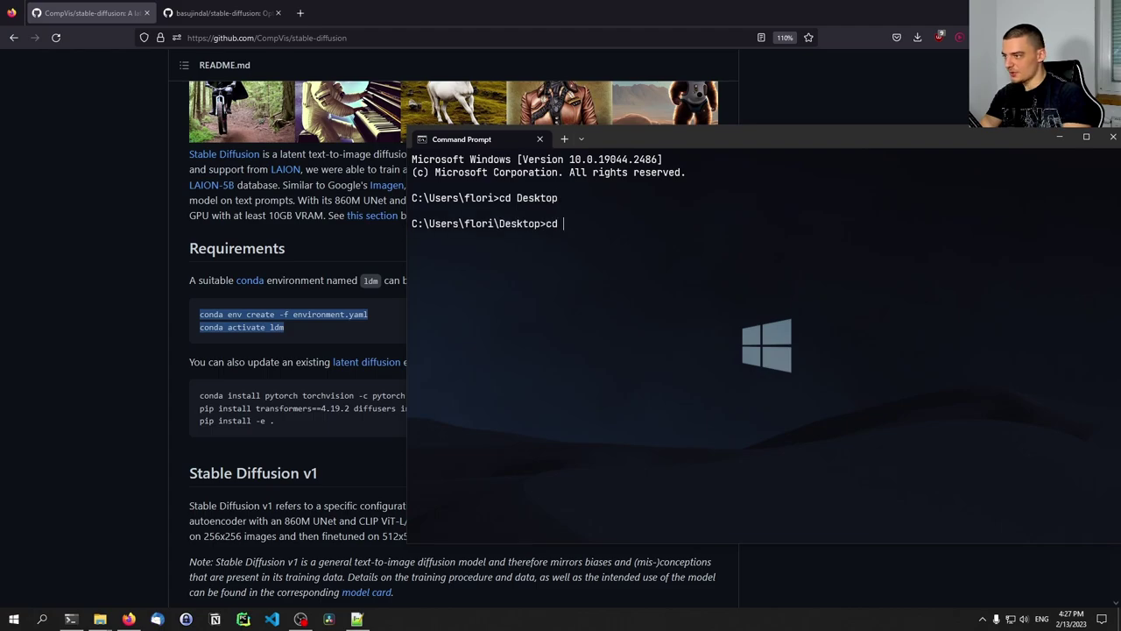
{"action": "type", "text": "cd s"}
{"action": "key", "text": "Tab"}
{"action": "key", "text": "Return"}
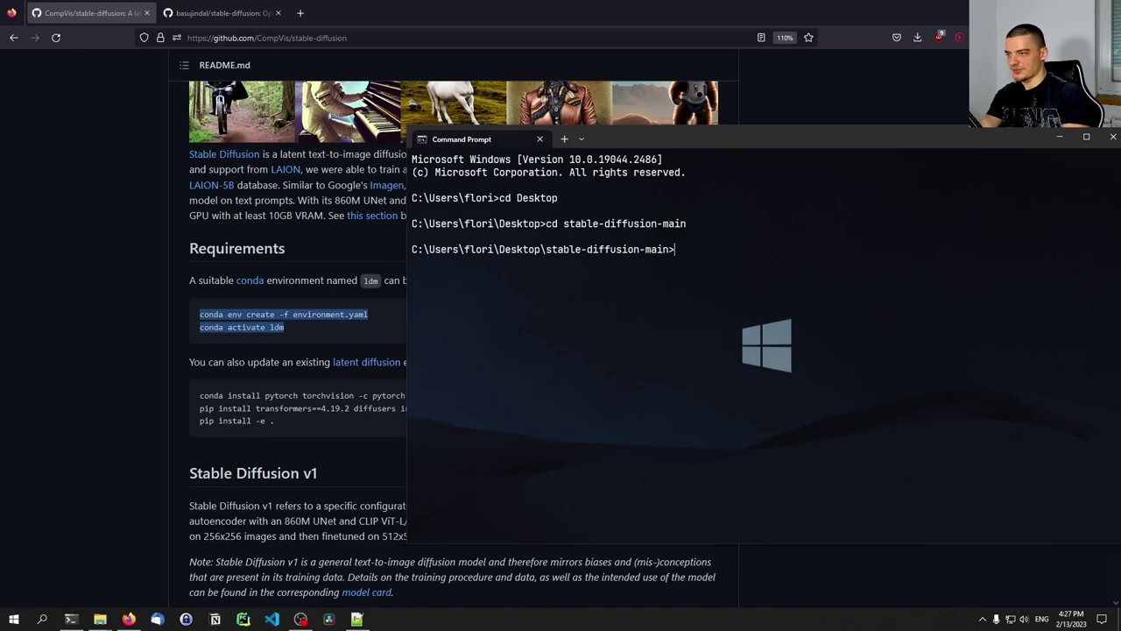
Step: Create the conda environment from the repository's file with conda env create -f environment.yaml
{"action": "type", "text": "conda"}
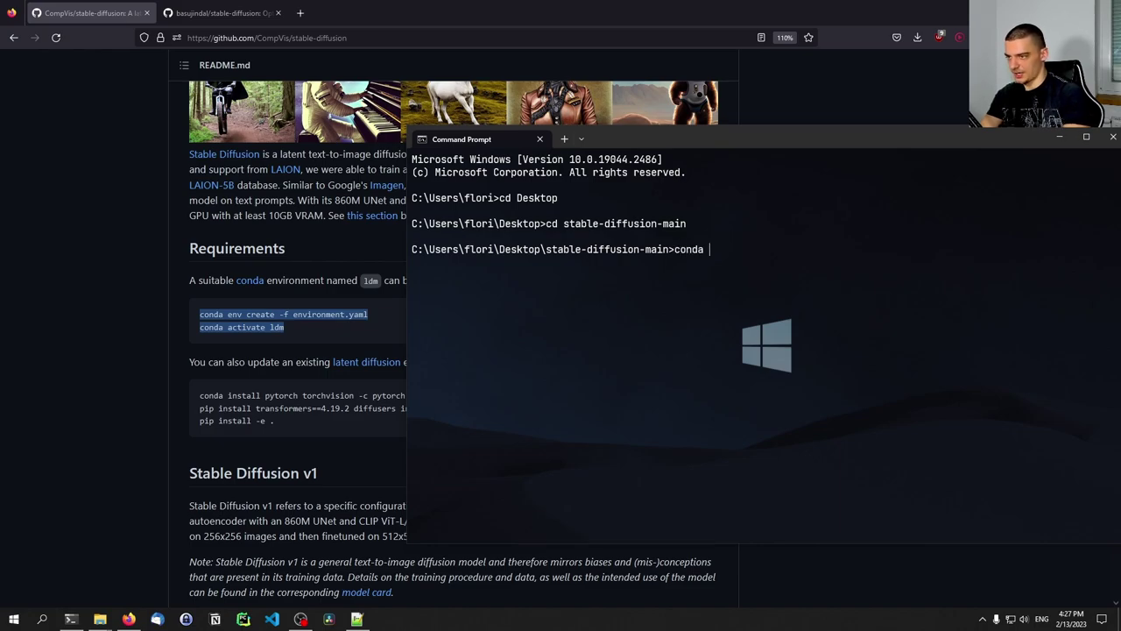
{"action": "type", "text": " enc"}
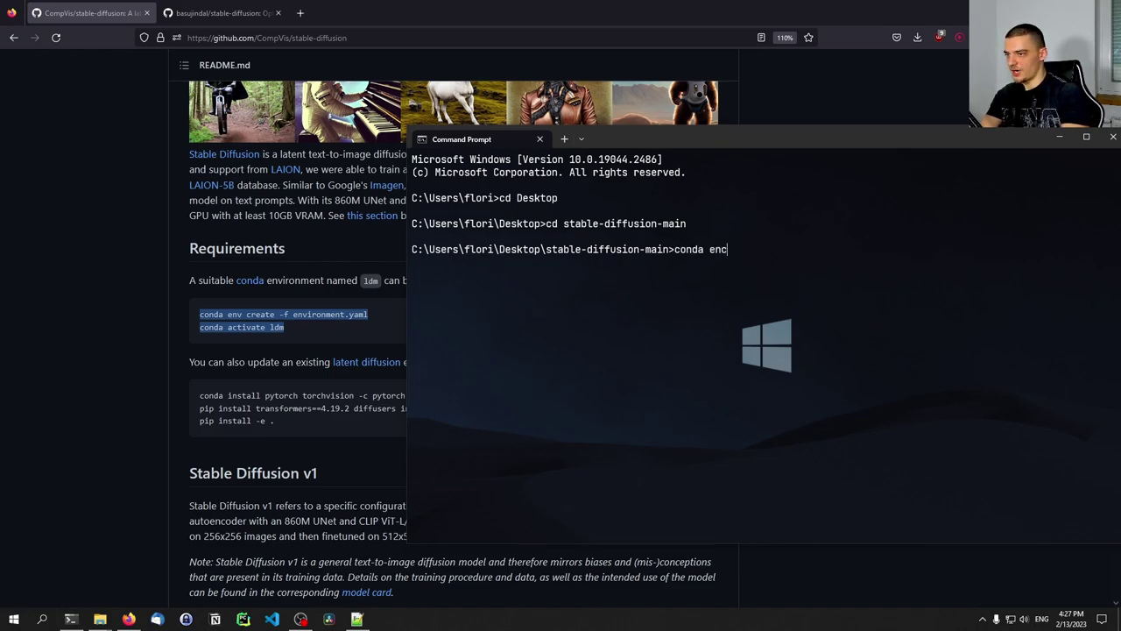
{"action": "key", "text": "BackSpace"}
{"action": "type", "text": "v create -f"}
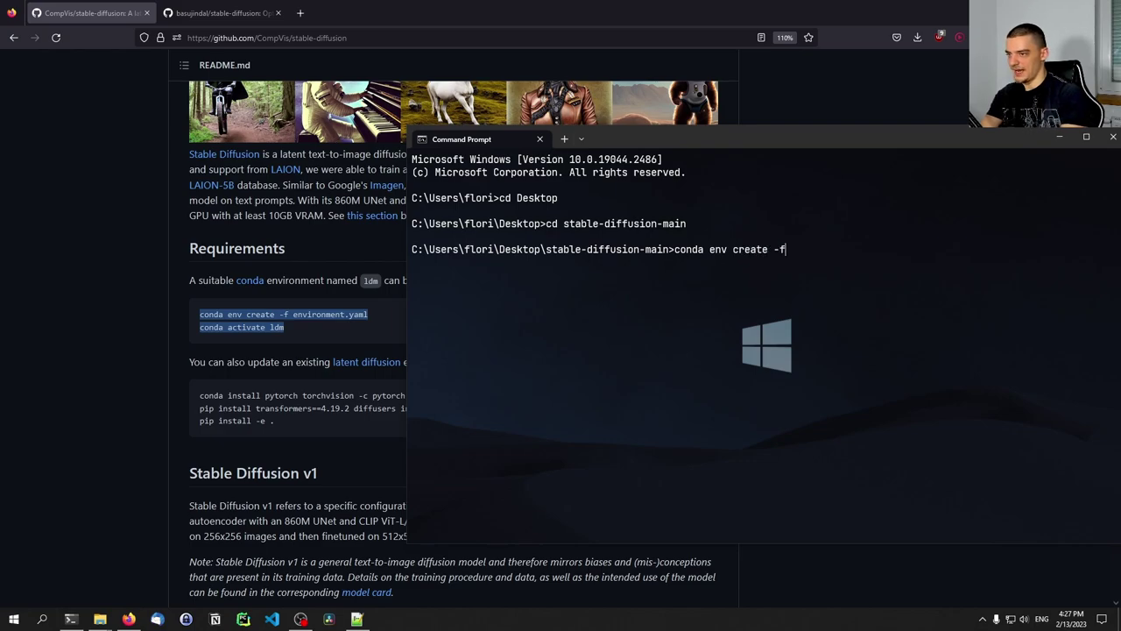
{"action": "type", "text": " env"}
{"action": "key", "text": "Tab"}
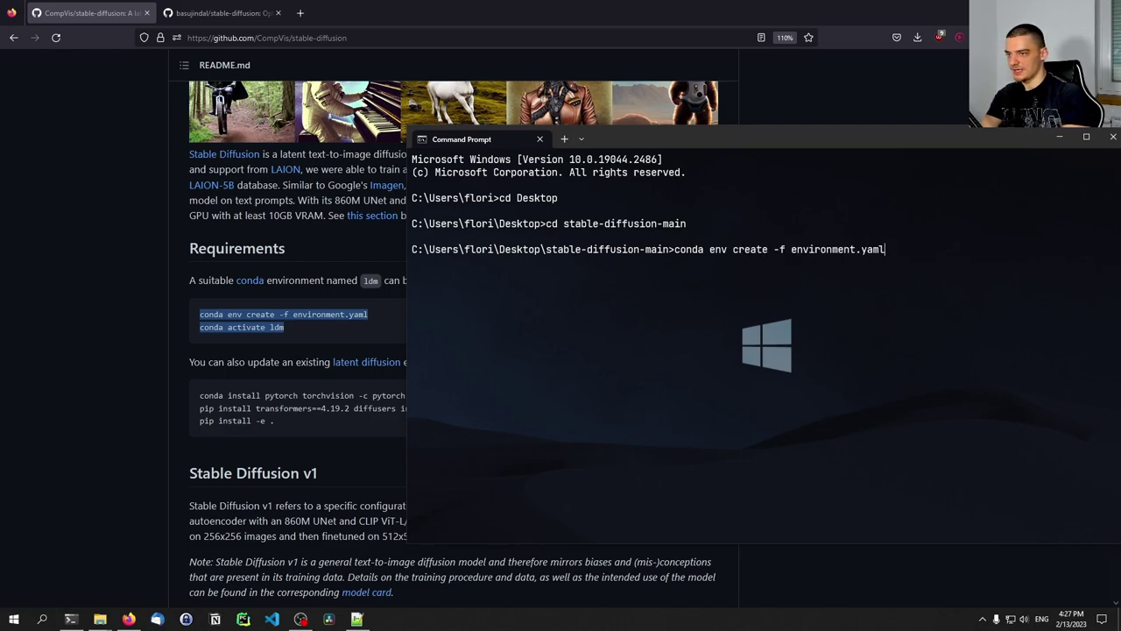
{"action": "left_click_drag", "start_coordinate": [649, 144], "coordinate": [483, 127]}
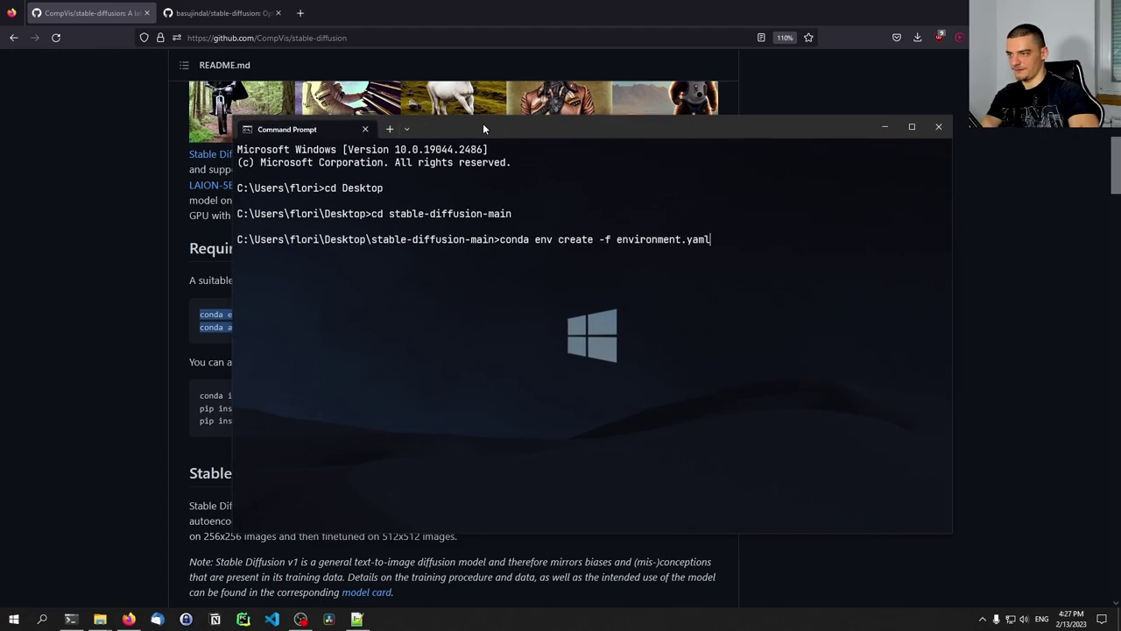
{"action": "key", "text": "Return"}
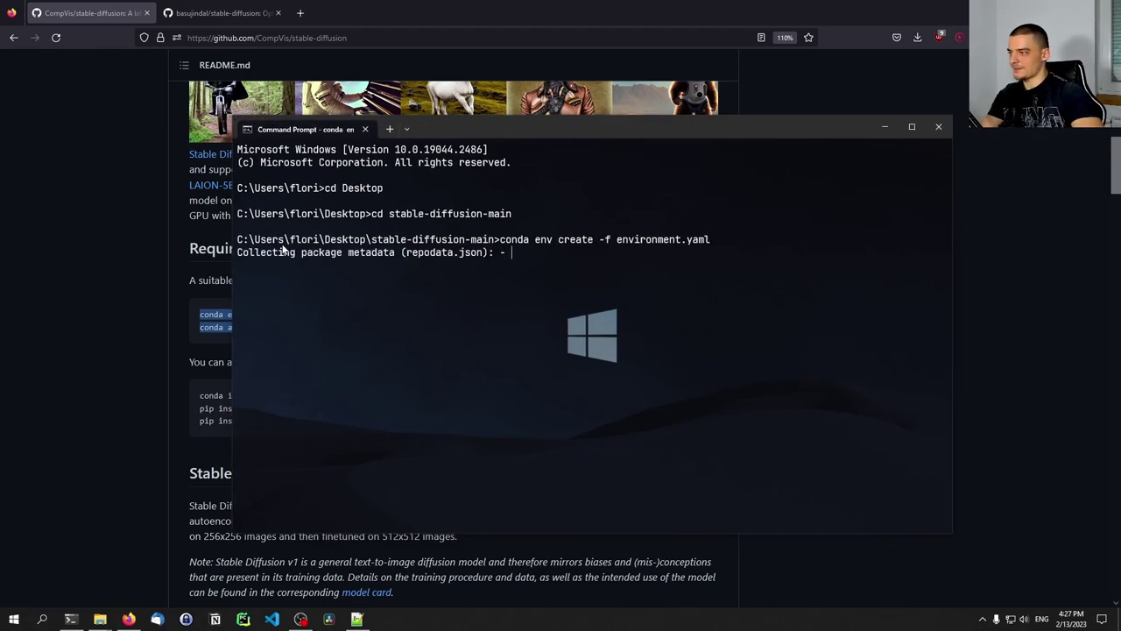
{"action": "left_click_drag", "start_coordinate": [511, 132], "coordinate": [426, 147]}
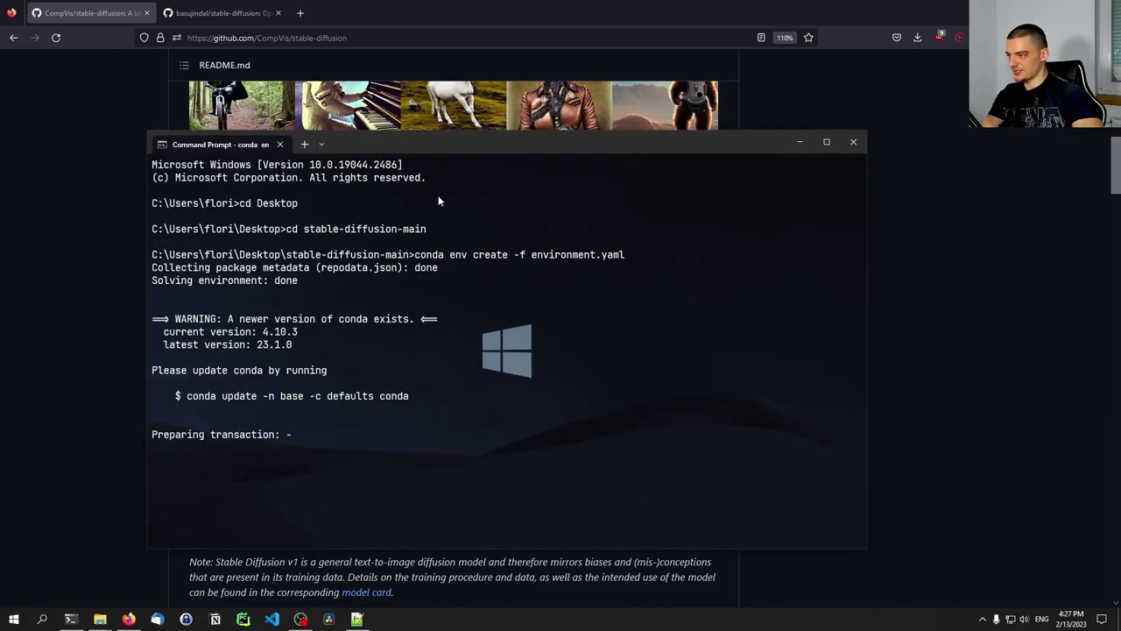
Step: Examine the README's conda activate ldm command, the environment name and the environment.yaml reference
{"action": "left_click", "coordinate": [119, 267]}
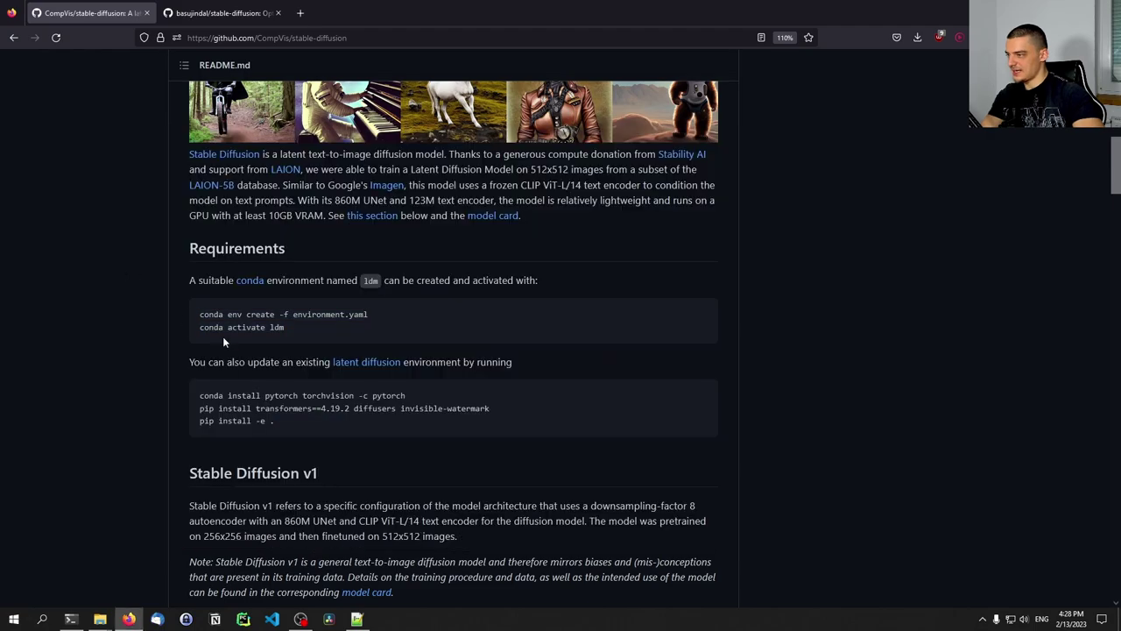
{"action": "left_click_drag", "start_coordinate": [200, 327], "coordinate": [305, 332]}
{"action": "left_click", "coordinate": [286, 339]}
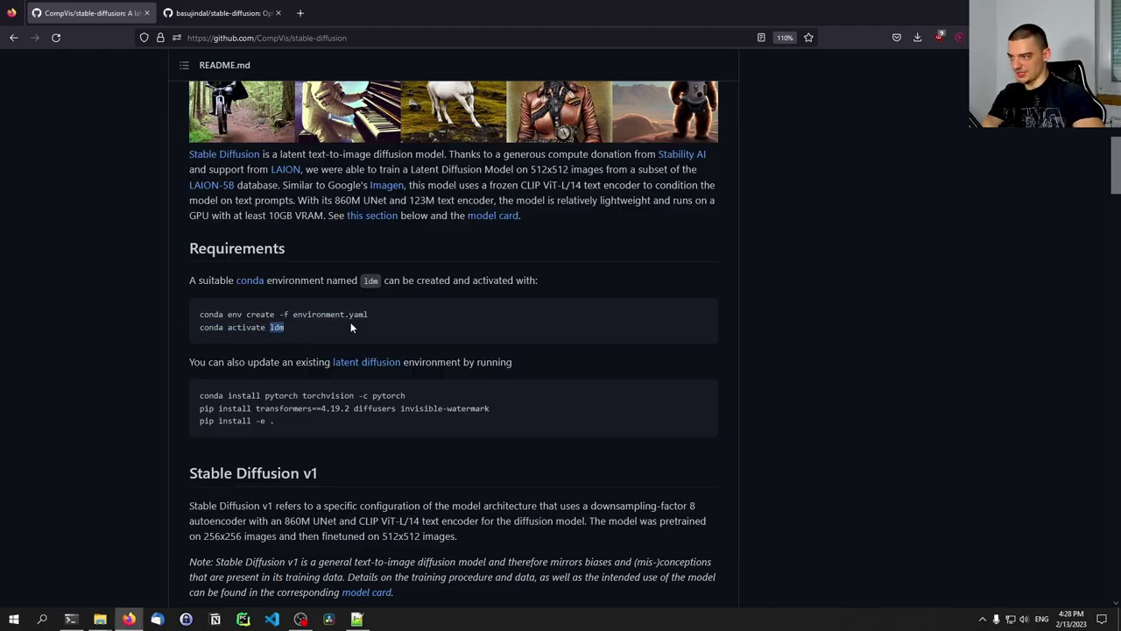
{"action": "left_click_drag", "start_coordinate": [369, 314], "coordinate": [296, 314]}
{"action": "left_click", "coordinate": [266, 395]}
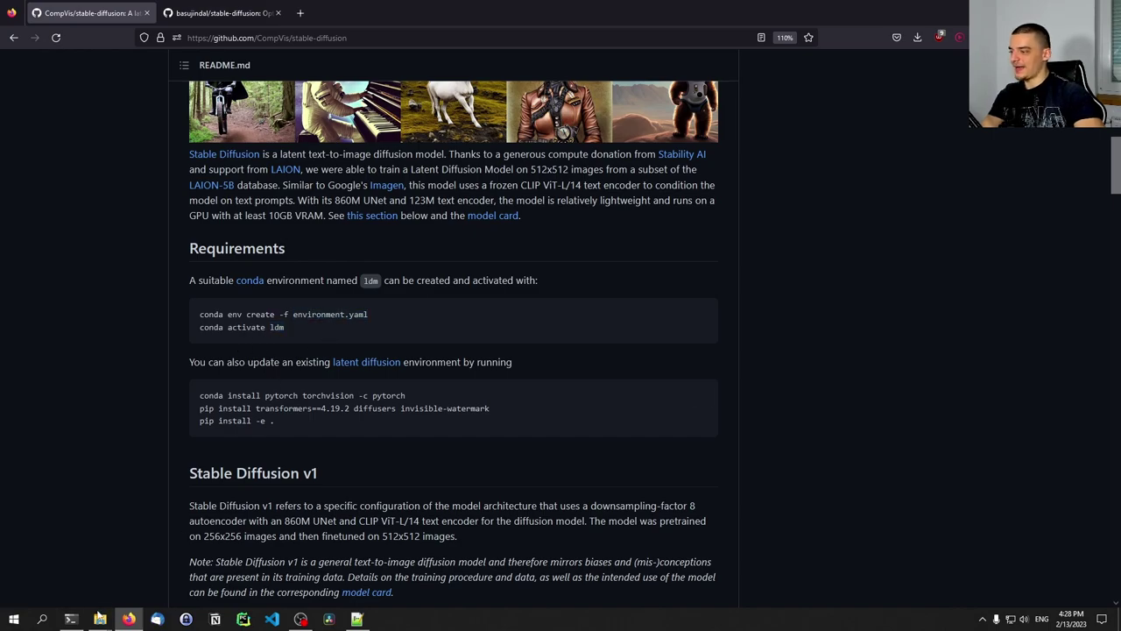
Step: Return to the Command Prompt and activate the new environment with conda activate ldm
{"action": "left_click", "coordinate": [71, 619]}
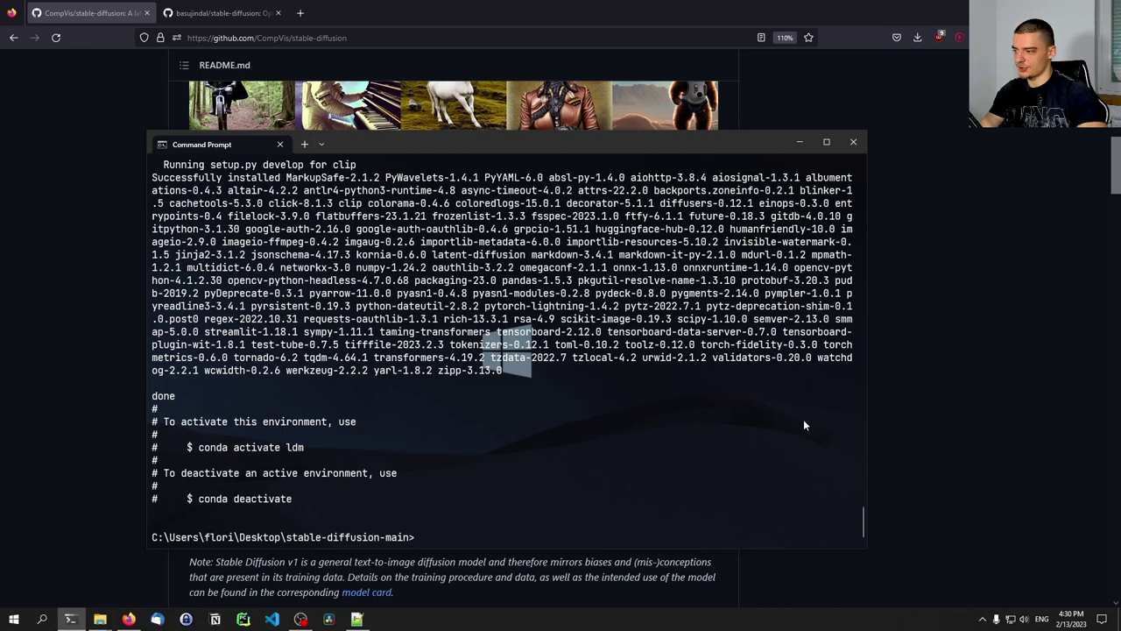
{"action": "type", "text": "conda act"}
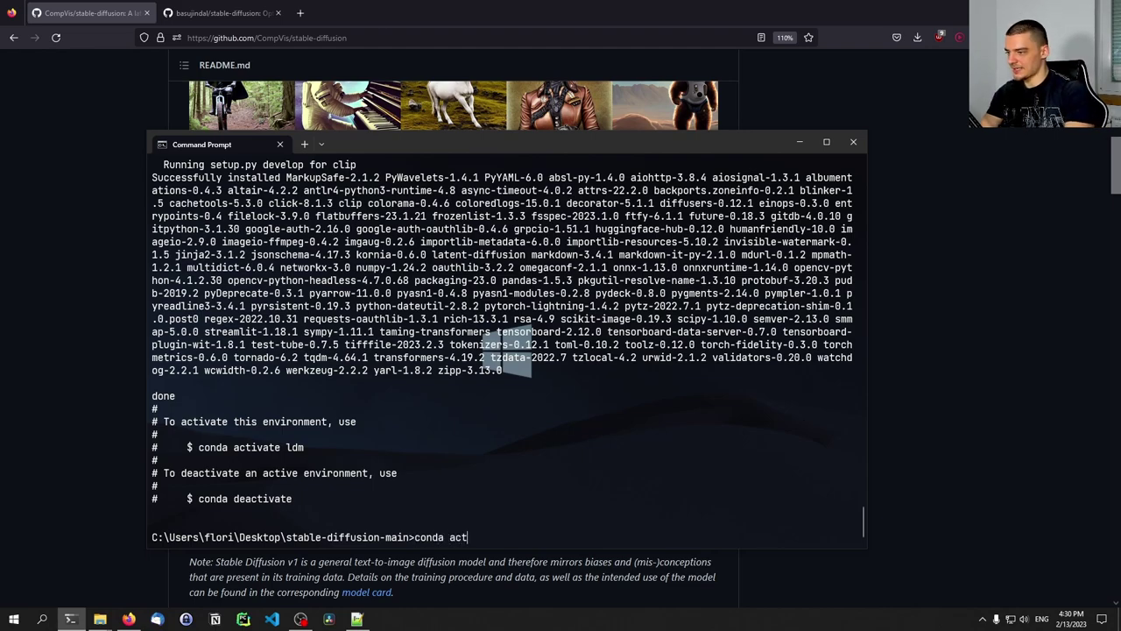
{"action": "type", "text": "ivate ldm"}
{"action": "key", "text": "Return"}
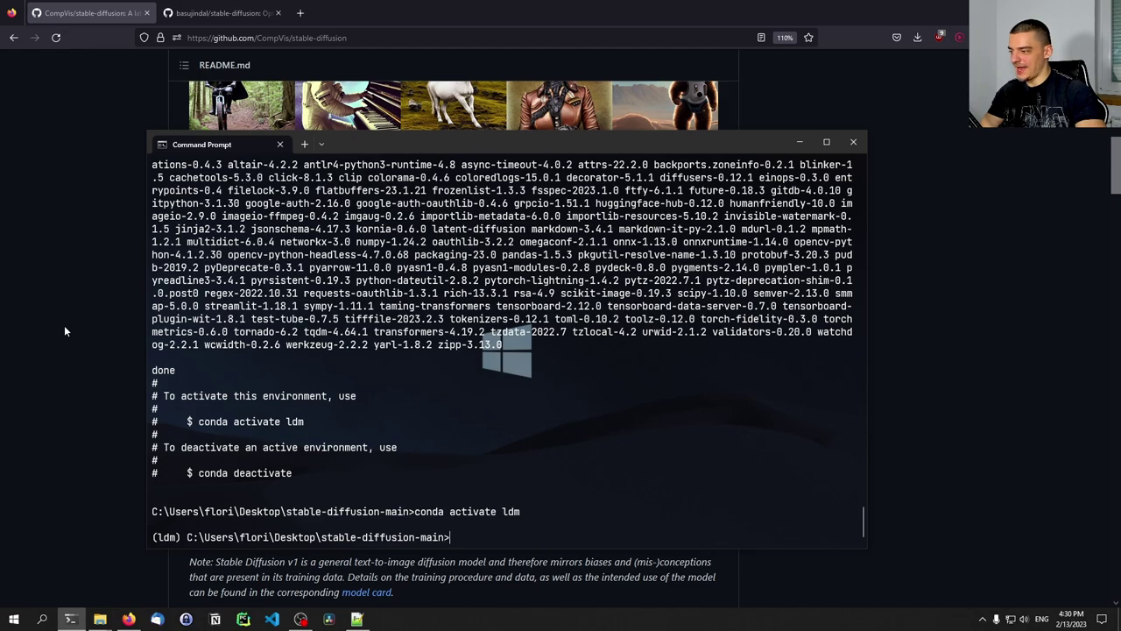
Step: Open the downloaded stable-diffusion-main_optimized.zip archive and the extracted stable-diffusion-main folder from the Desktop
{"action": "left_click", "coordinate": [929, 91]}
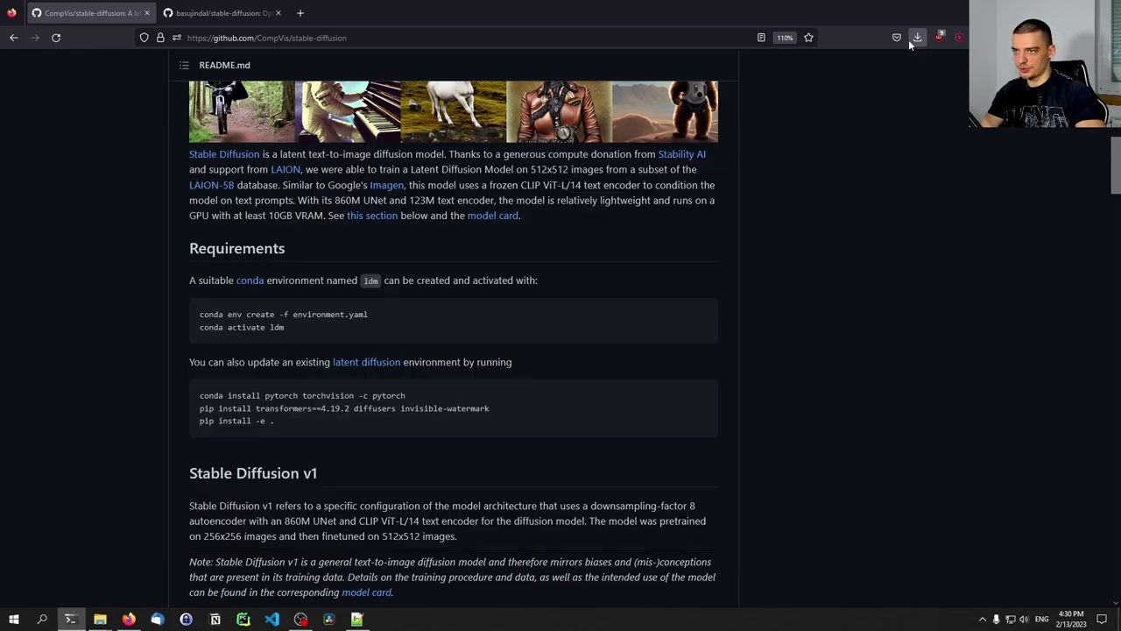
{"action": "left_click", "coordinate": [917, 37]}
{"action": "left_click", "coordinate": [769, 67]}
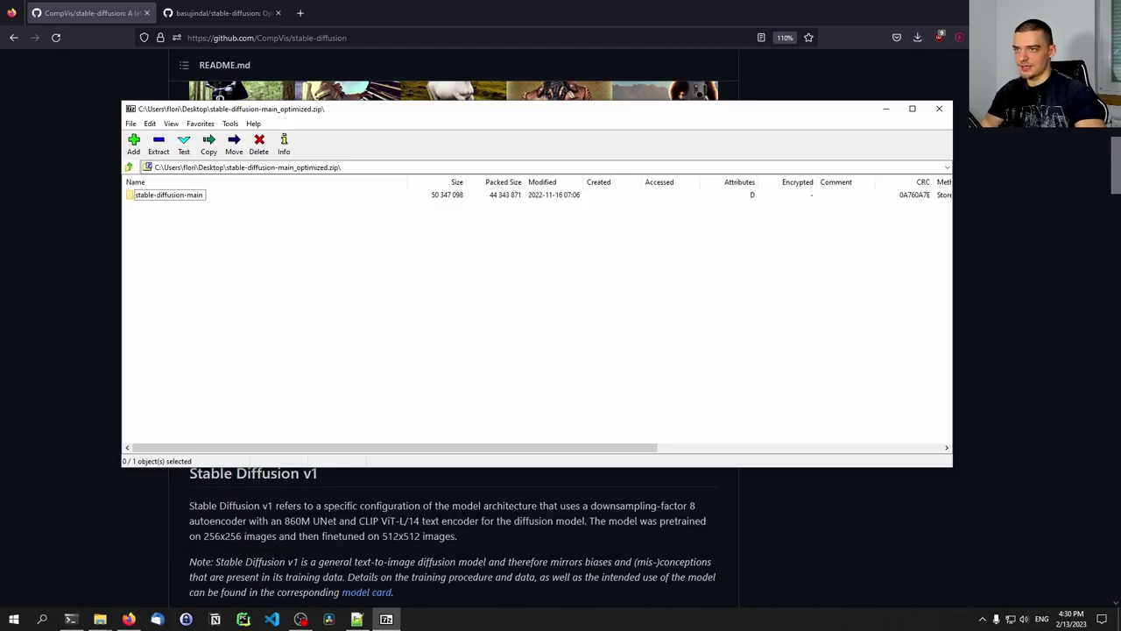
{"action": "left_click", "coordinate": [1054, 12]}
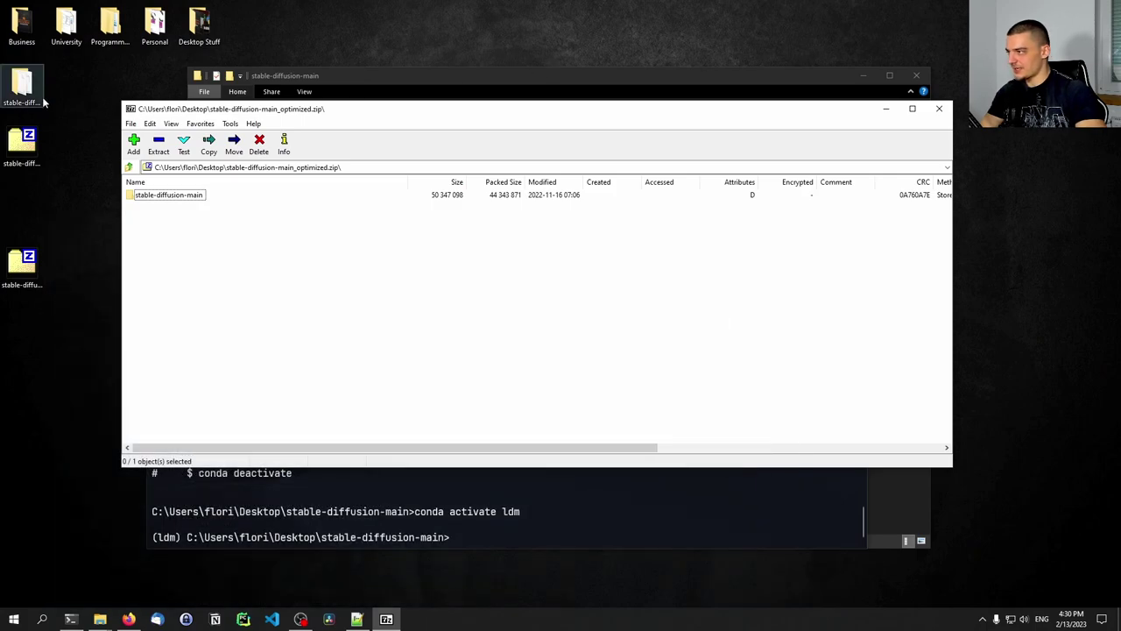
{"action": "left_click", "coordinate": [40, 92]}
{"action": "double_click", "coordinate": [40, 92]}
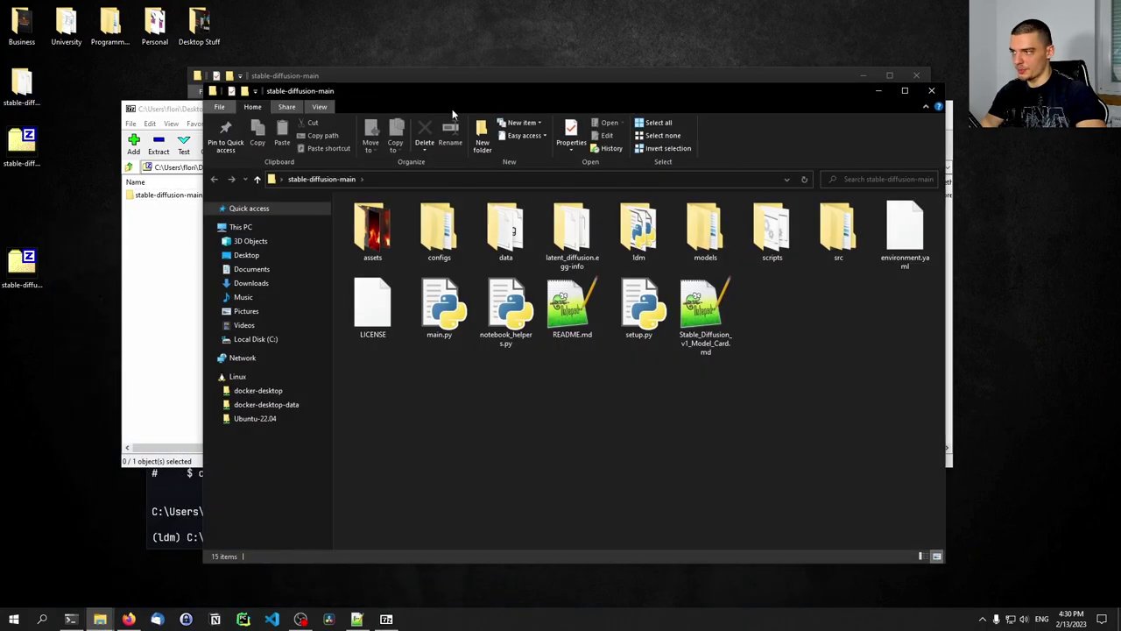
{"action": "left_click_drag", "start_coordinate": [544, 96], "coordinate": [688, 77]}
Step: Copy the optimizedSD folder from the archive's stable-diffusion-main directory into the extracted stable-diffusion-main folder, and close both windows
{"action": "left_click", "coordinate": [170, 275]}
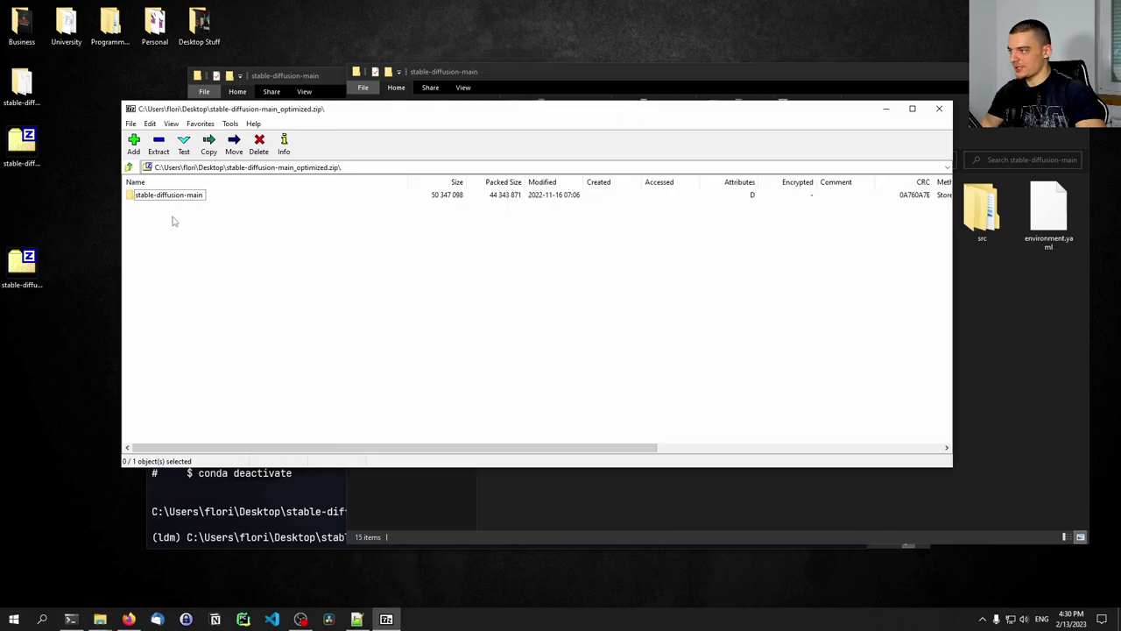
{"action": "left_click", "coordinate": [176, 200]}
{"action": "double_click", "coordinate": [176, 199]}
{"action": "left_click_drag", "start_coordinate": [304, 115], "coordinate": [896, 170]}
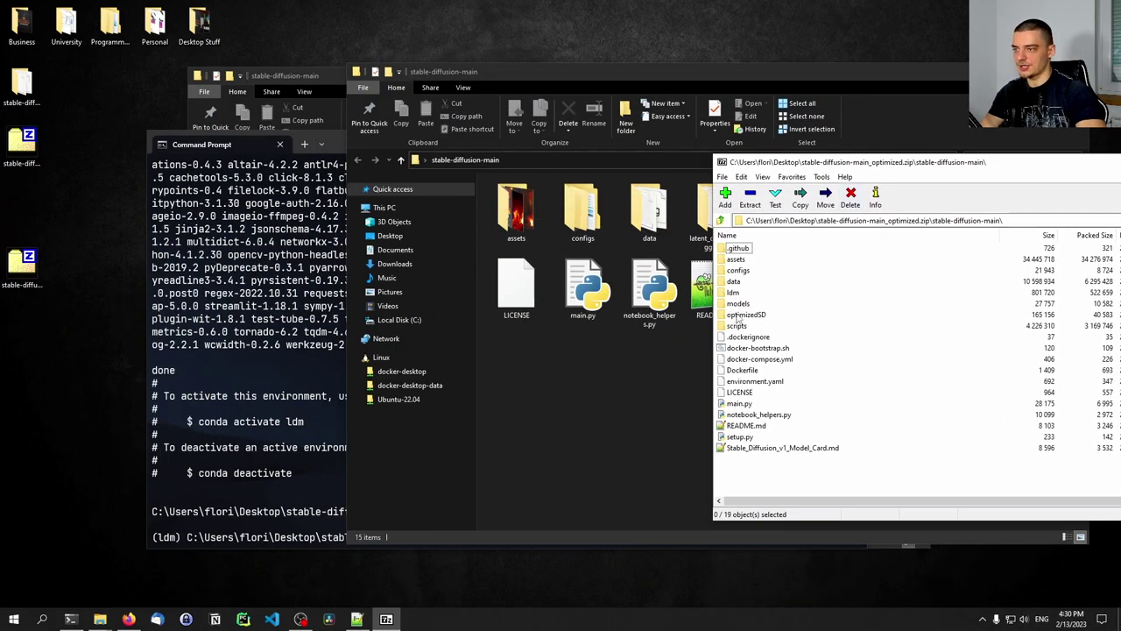
{"action": "left_click_drag", "start_coordinate": [736, 317], "coordinate": [589, 383]}
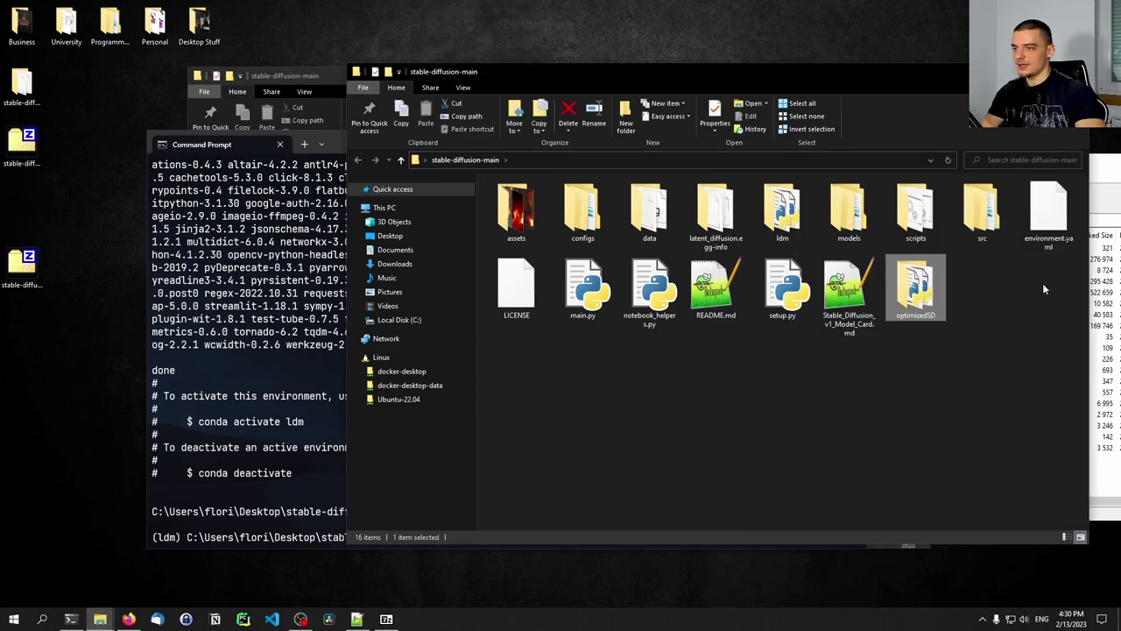
{"action": "left_click_drag", "start_coordinate": [1115, 198], "coordinate": [793, 217]}
{"action": "left_click", "coordinate": [916, 202]}
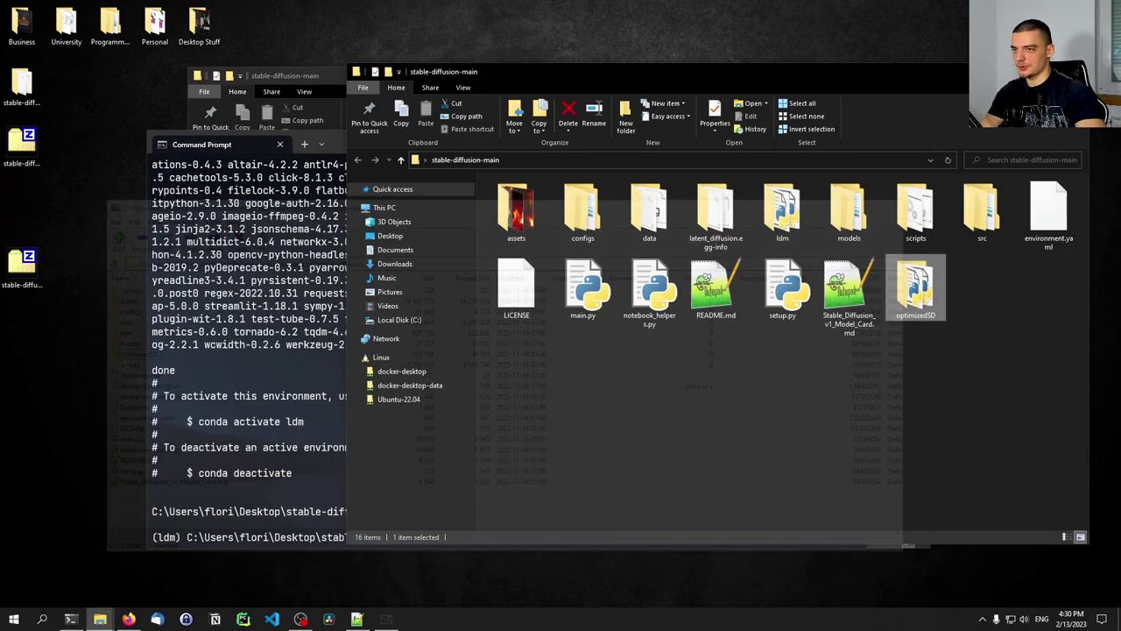
{"action": "key", "text": "super+Down"}
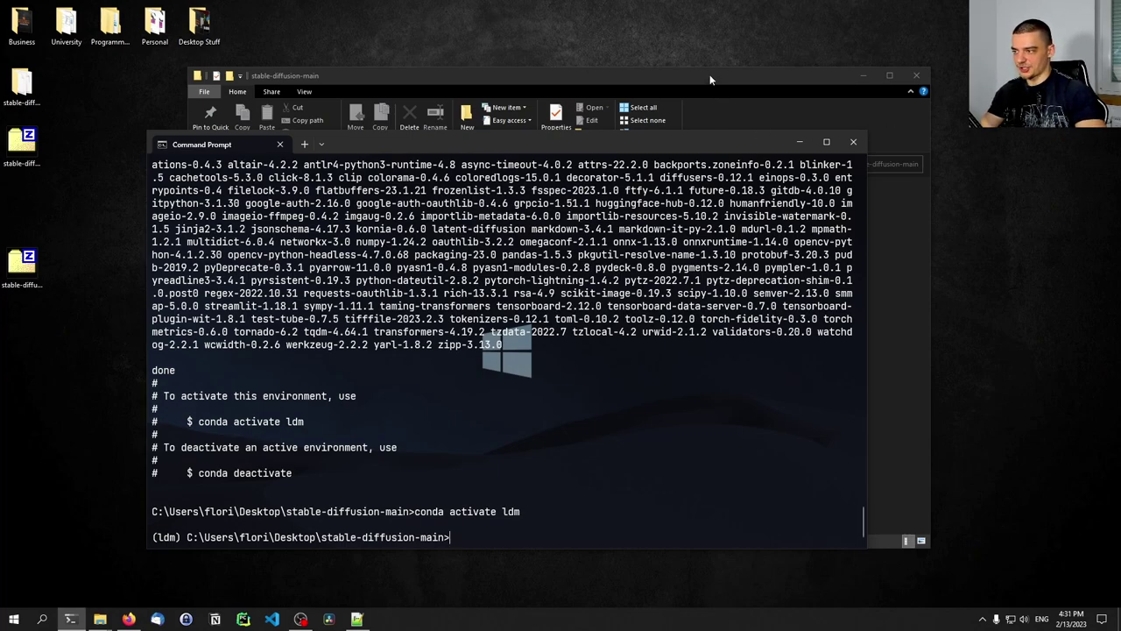
Step: Switch to Firefox and read the README's Stable Diffusion v1 section on where the model weights are available
{"action": "left_click", "coordinate": [129, 620]}
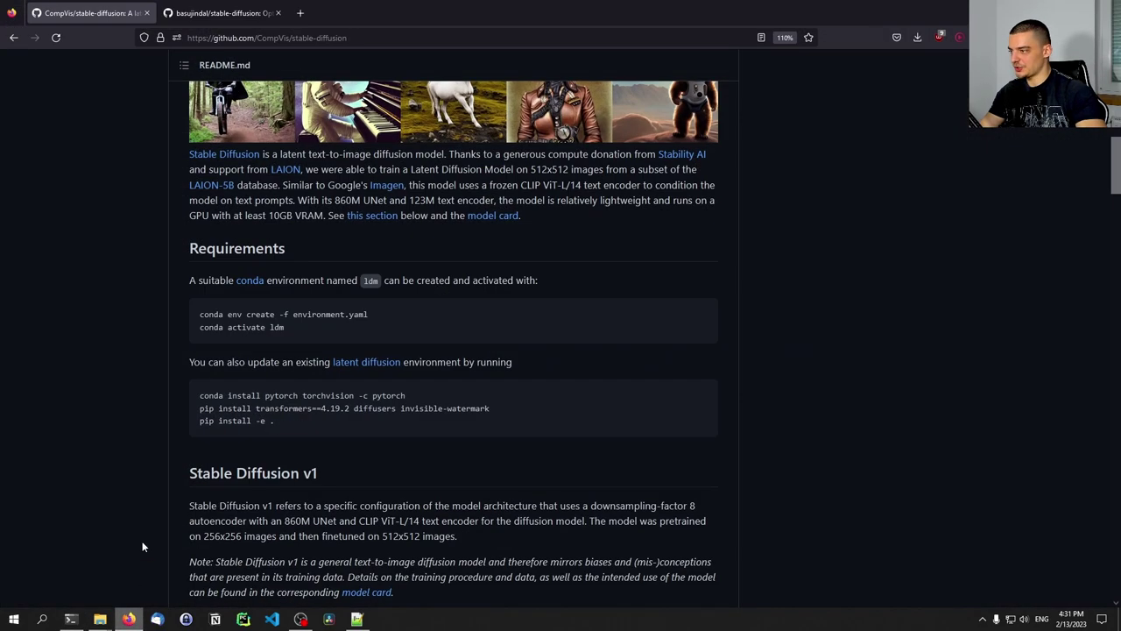
{"action": "scroll", "coordinate": [157, 333], "scroll_direction": "up", "scroll_amount": 6}
{"action": "scroll", "coordinate": [157, 333], "scroll_direction": "down", "scroll_amount": 9}
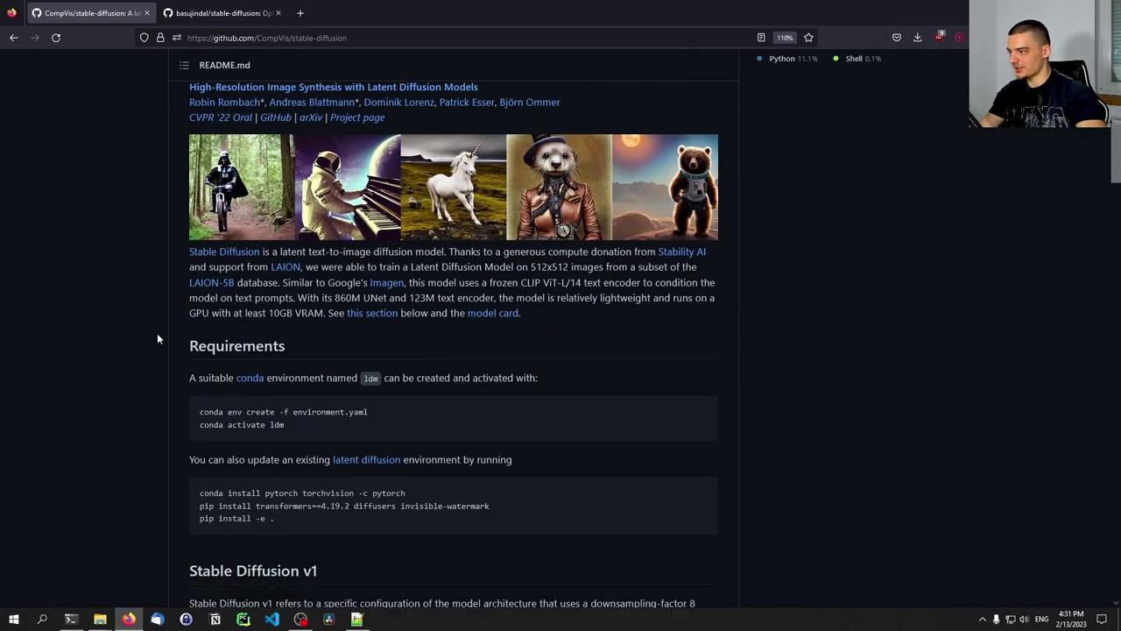
{"action": "scroll", "coordinate": [156, 333], "scroll_direction": "down", "scroll_amount": 3}
{"action": "scroll", "coordinate": [124, 313], "scroll_direction": "up", "scroll_amount": 2}
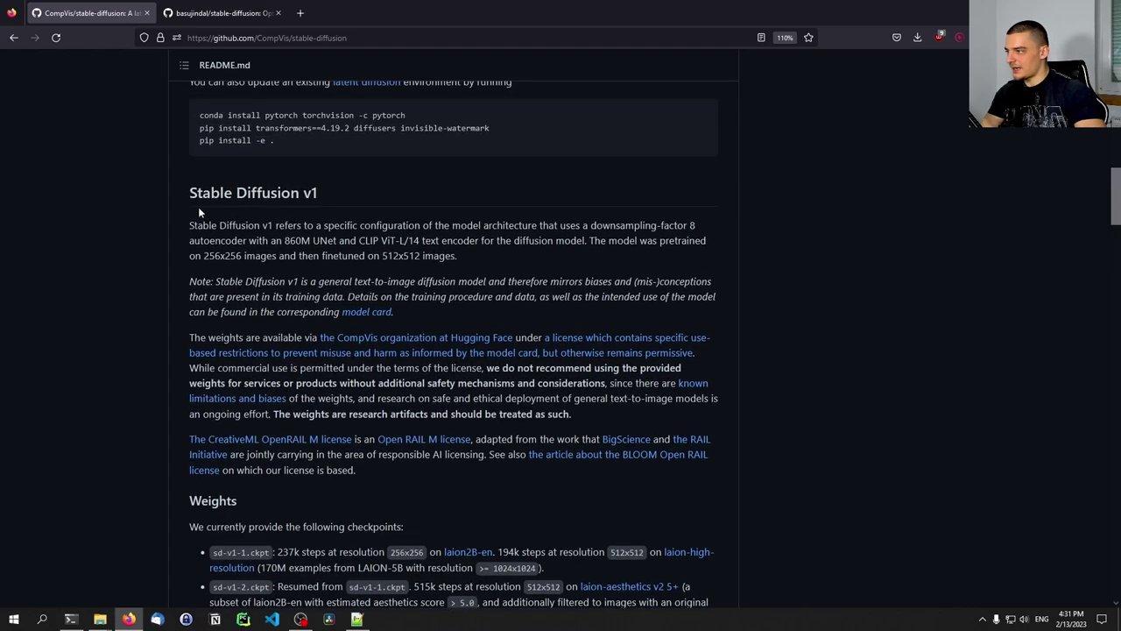
{"action": "left_click_drag", "start_coordinate": [339, 194], "coordinate": [188, 194]}
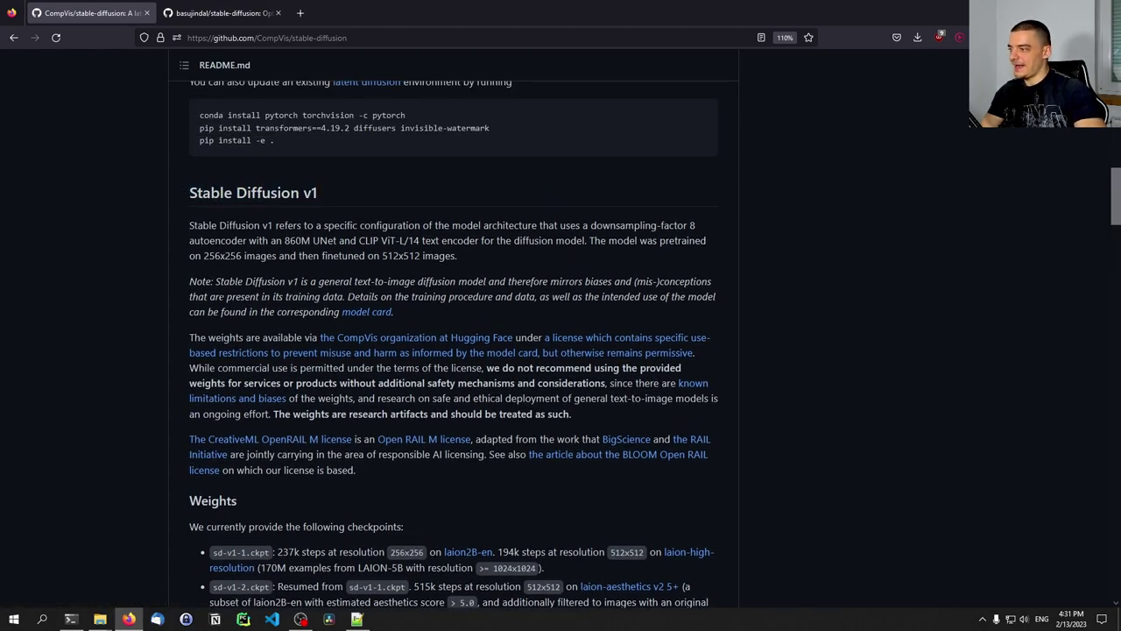
{"action": "left_click_drag", "start_coordinate": [189, 337], "coordinate": [541, 340]}
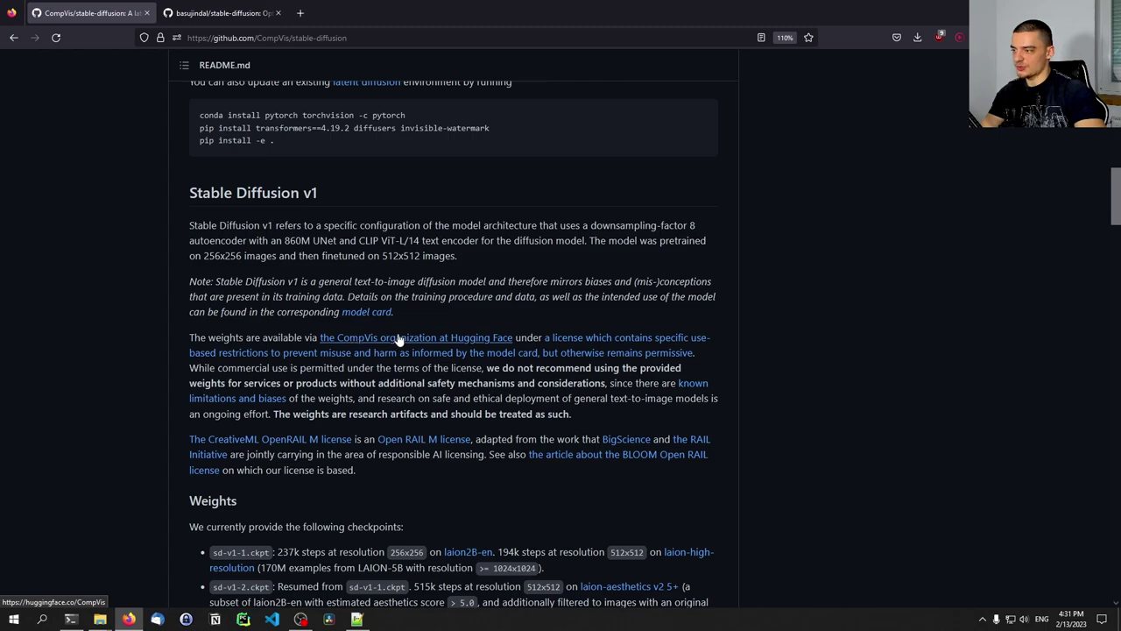
Step: Open the CompVis organization on Hugging Face, then its stable-diffusion-v-1-4-original model, and start downloading the sd-v1-4.ckpt weights
{"action": "left_click", "coordinate": [453, 343]}
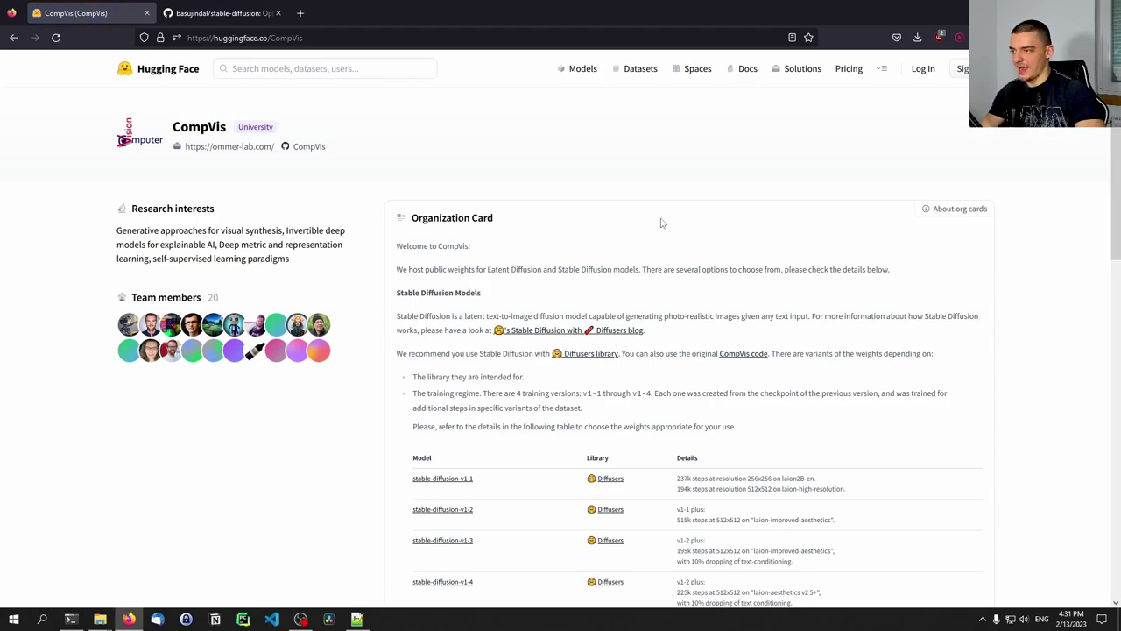
{"action": "scroll", "coordinate": [596, 215], "scroll_direction": "down", "scroll_amount": 3}
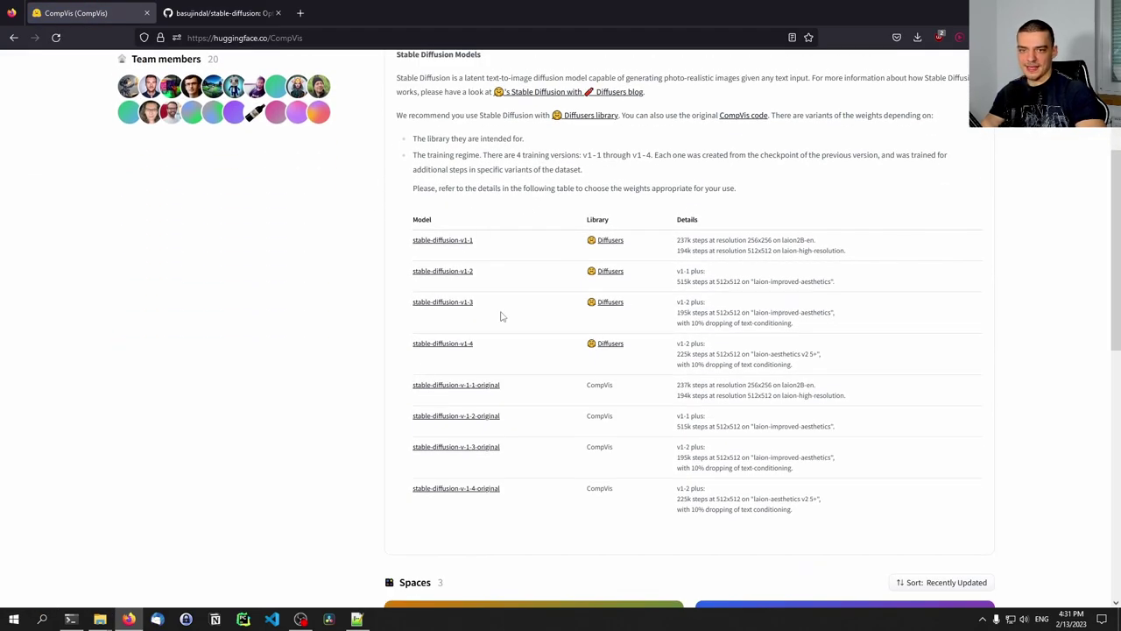
{"action": "left_click", "coordinate": [429, 495]}
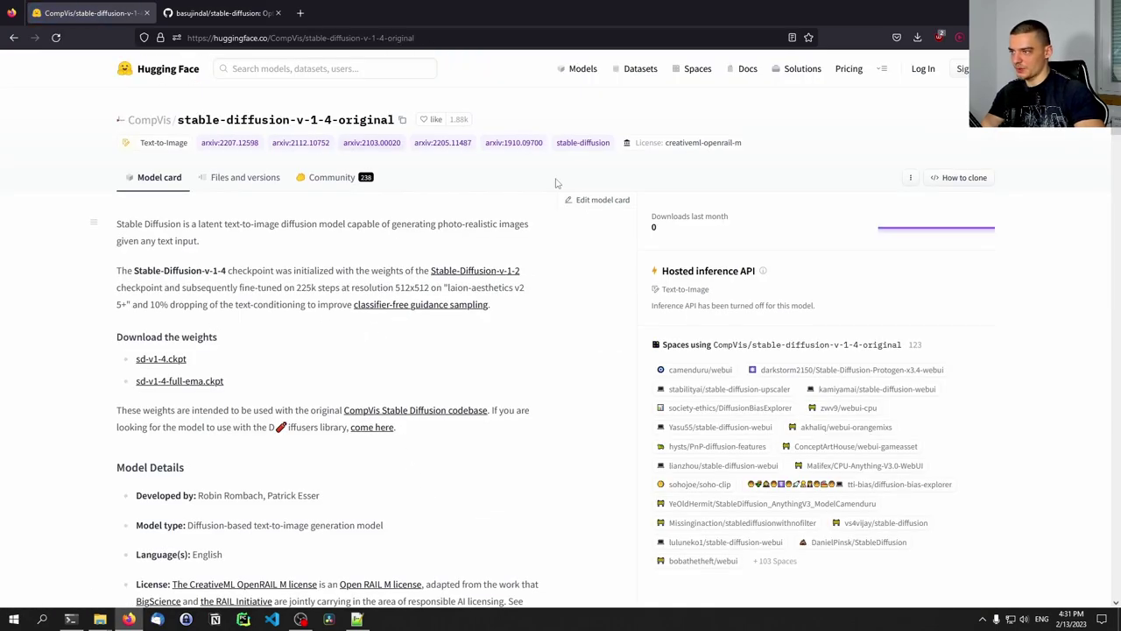
{"action": "left_click", "coordinate": [180, 367]}
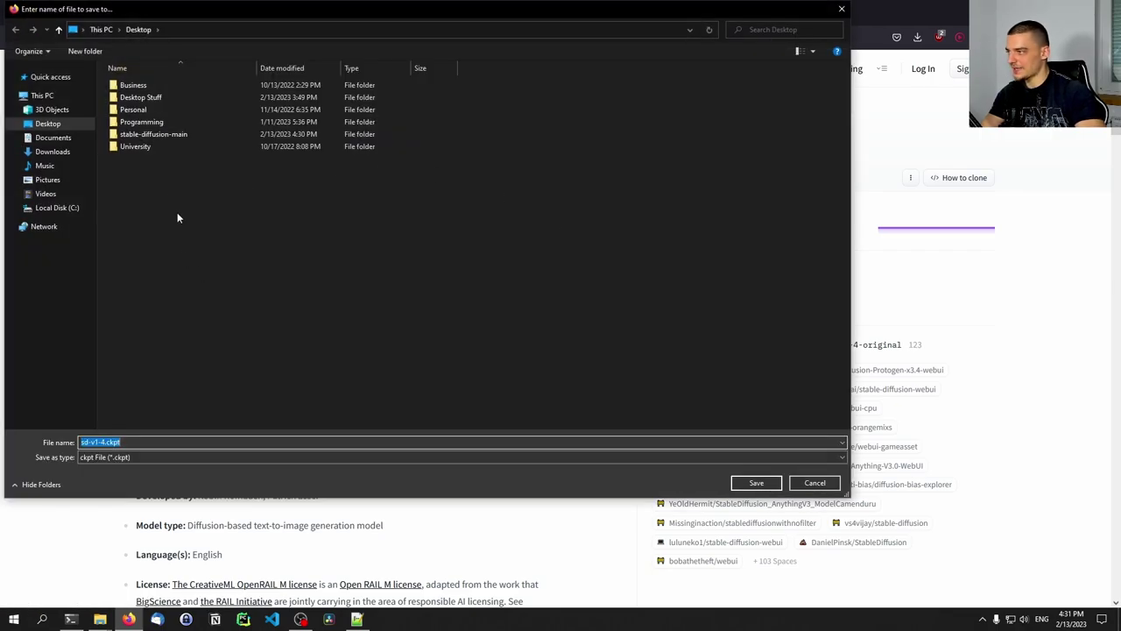
Step: In the save dialog, create a folder named stable-diffusion-v1 inside the Desktop's stable-diffusion-main/models/ldm folder
{"action": "double_click", "coordinate": [145, 136]}
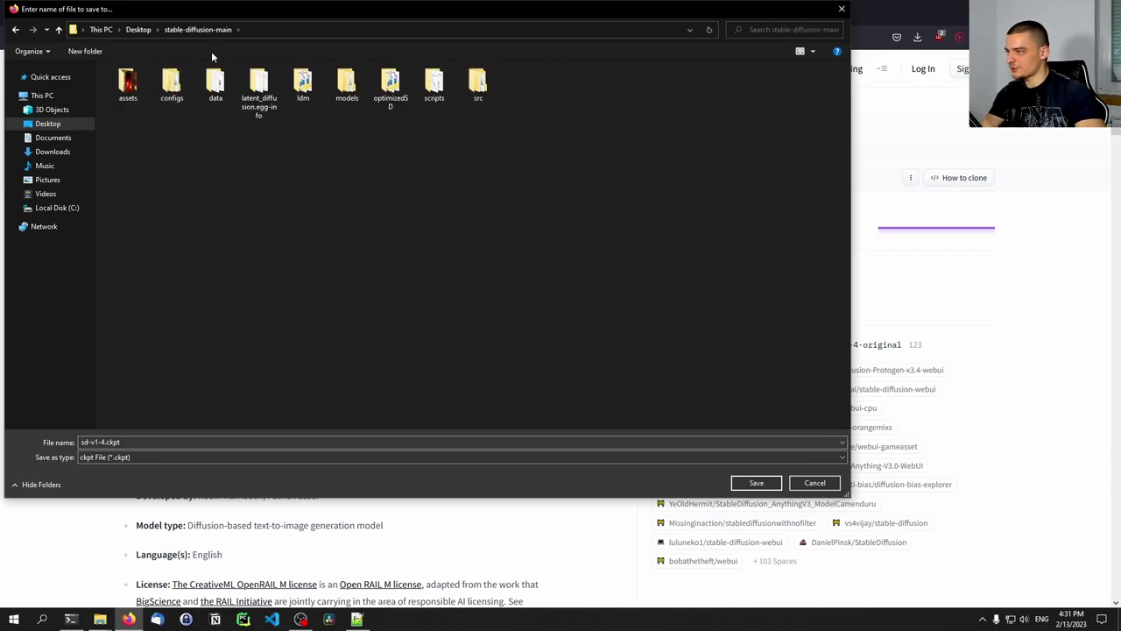
{"action": "left_click_drag", "start_coordinate": [342, 32], "coordinate": [492, 54]}
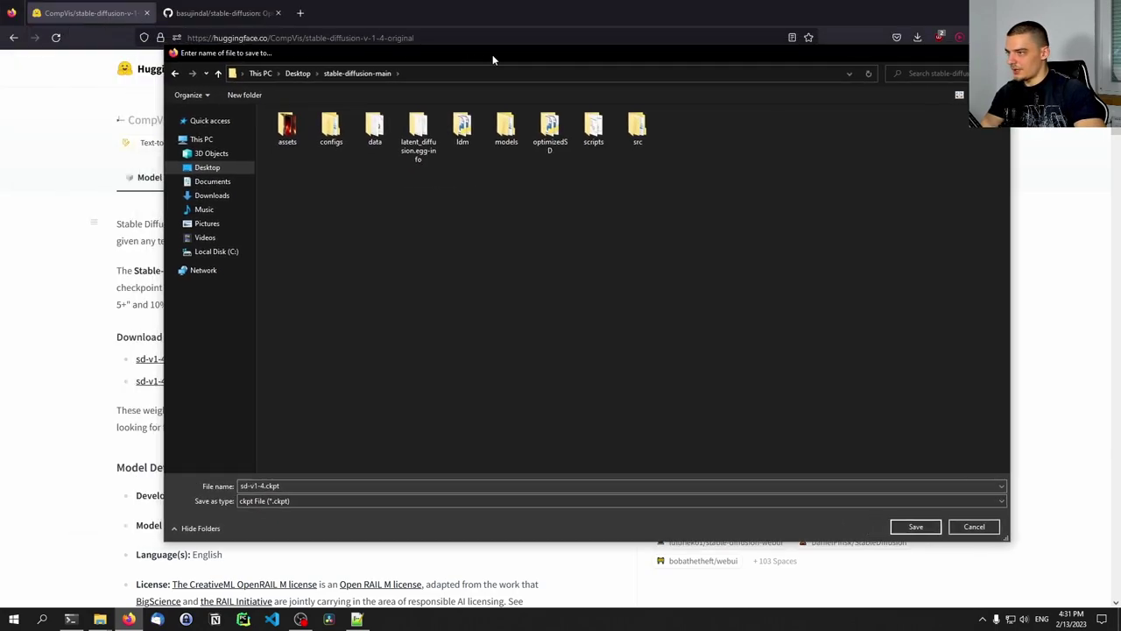
{"action": "double_click", "coordinate": [505, 131]}
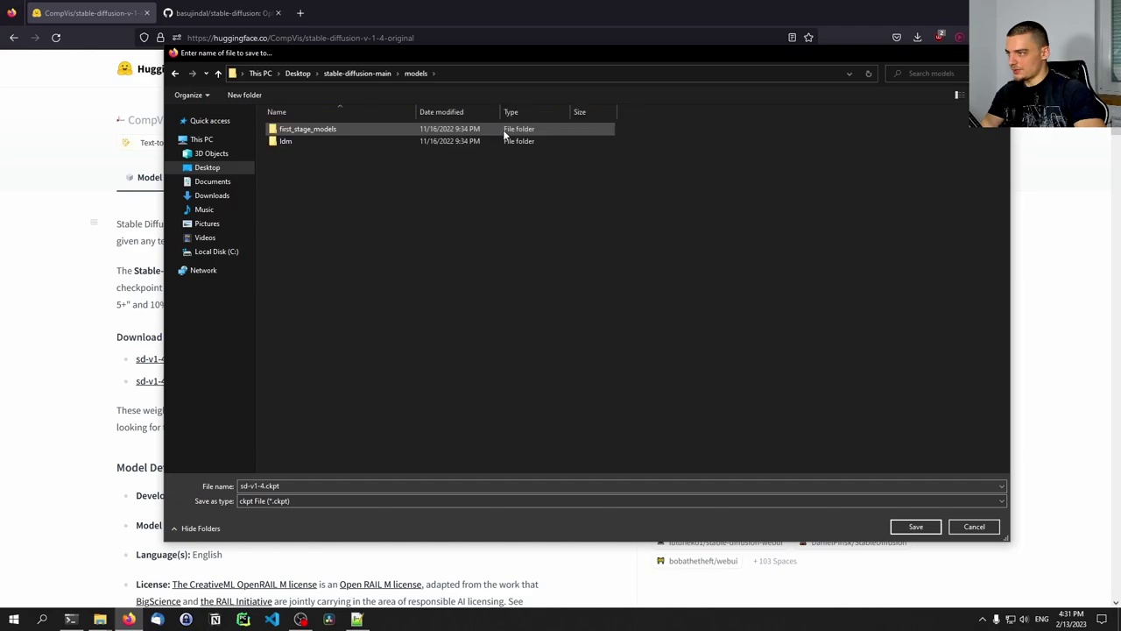
{"action": "double_click", "coordinate": [332, 144]}
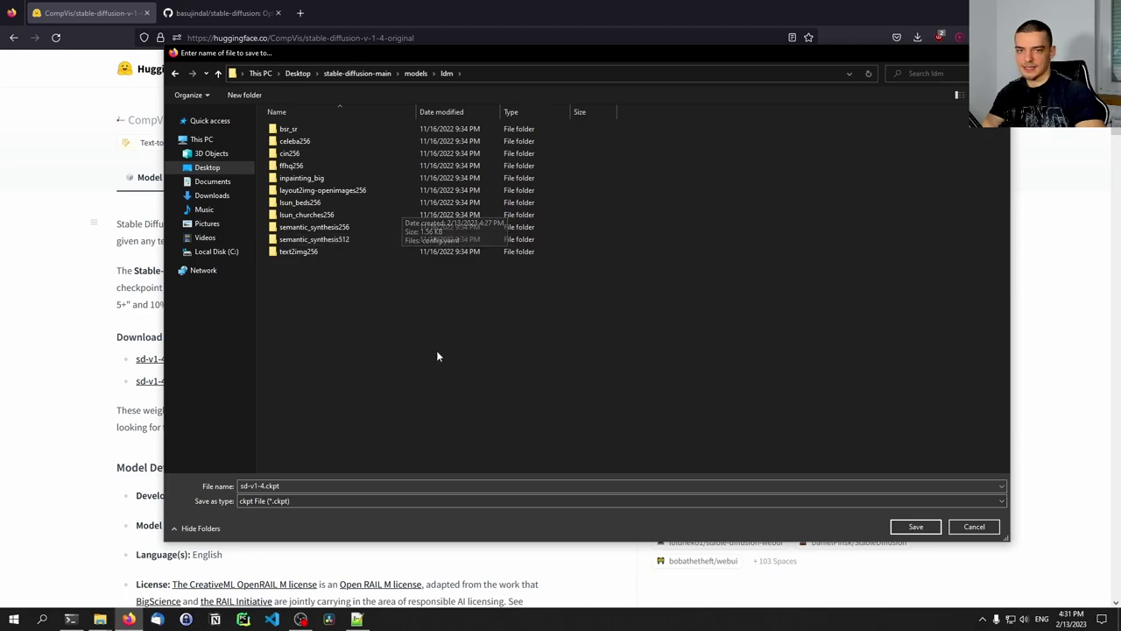
{"action": "right_click", "coordinate": [369, 341]}
{"action": "mouse_move", "coordinate": [430, 515]}
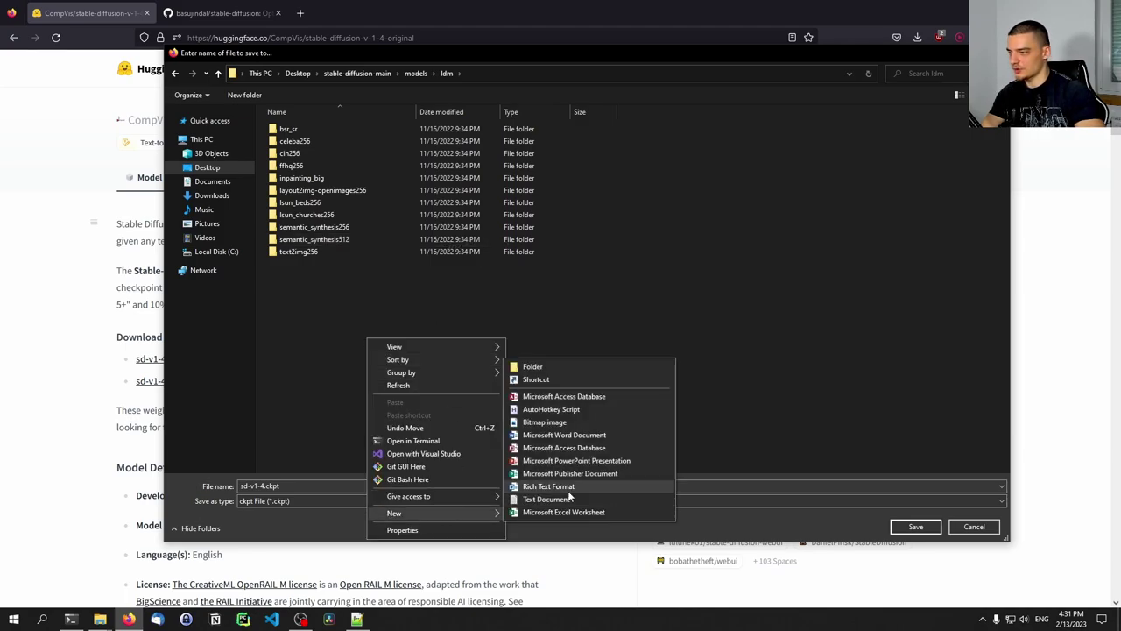
{"action": "left_click", "coordinate": [562, 363]}
{"action": "type", "text": "stable"}
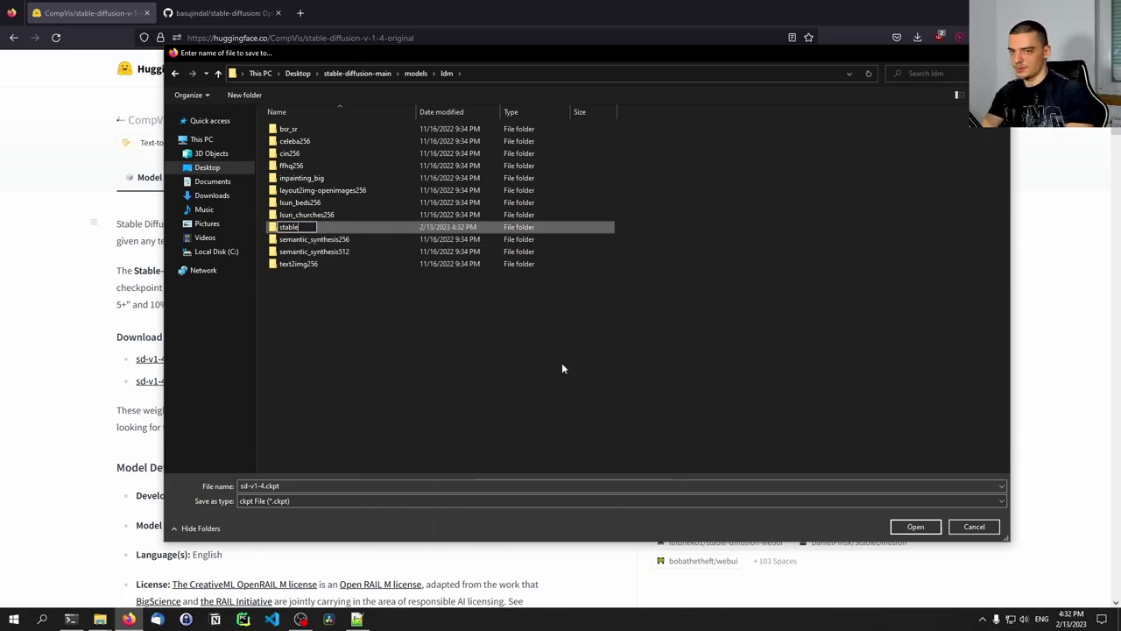
{"action": "type", "text": "-diffusion-v1"}
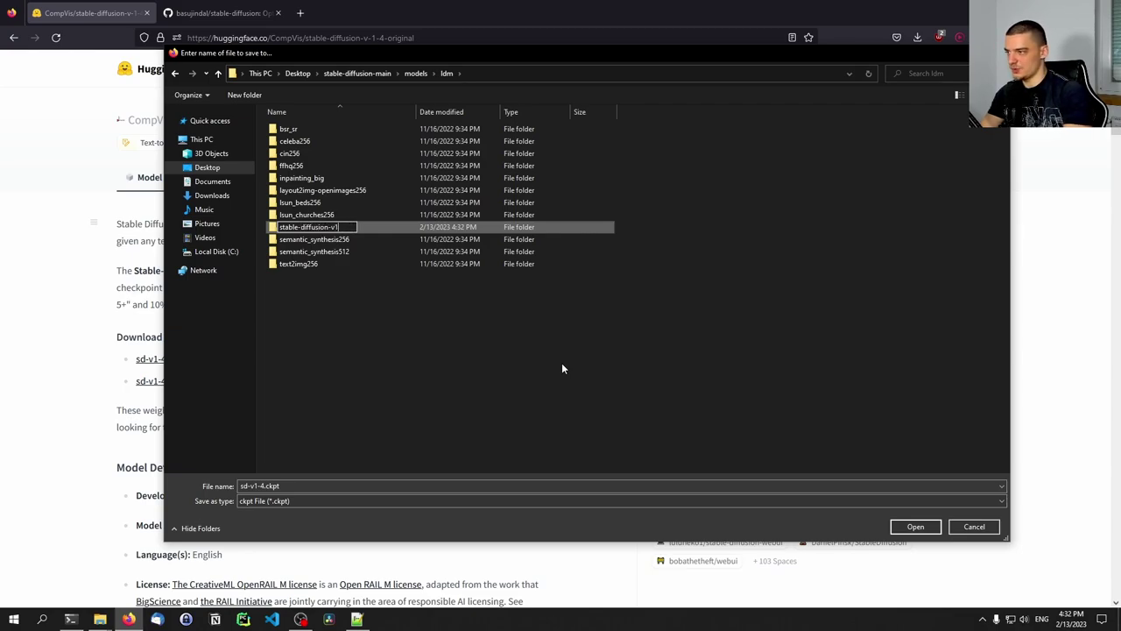
{"action": "key", "text": "Return"}
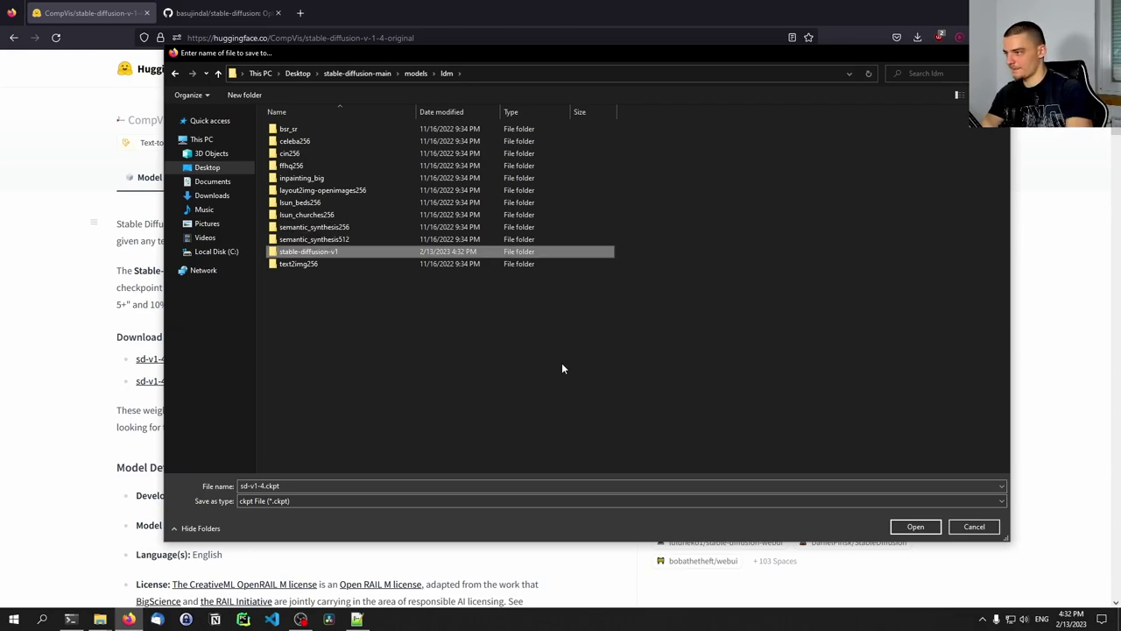
Step: Save the weights file as model.ckpt in the new stable-diffusion-v1 folder
{"action": "double_click", "coordinate": [326, 253]}
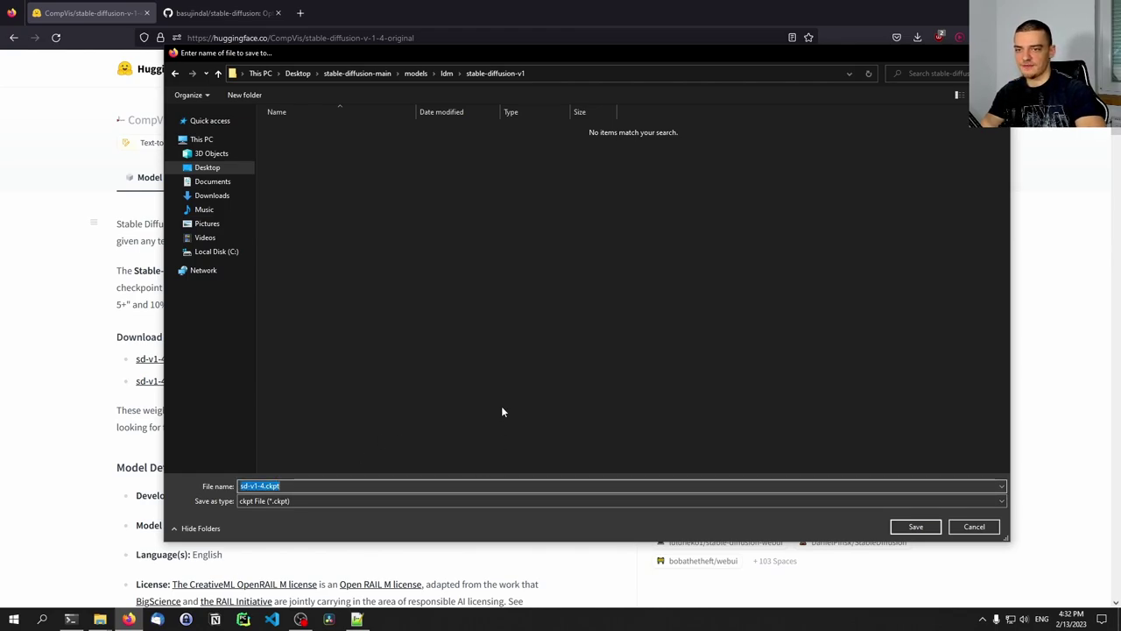
{"action": "type", "text": "model"}
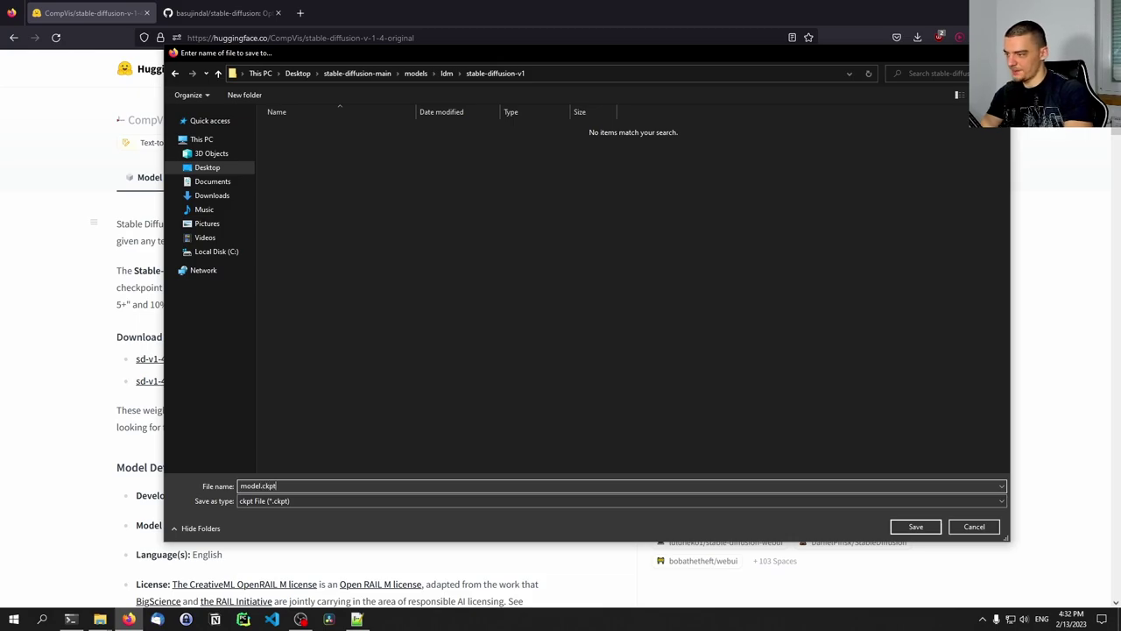
{"action": "key", "text": "ctrl+a"}
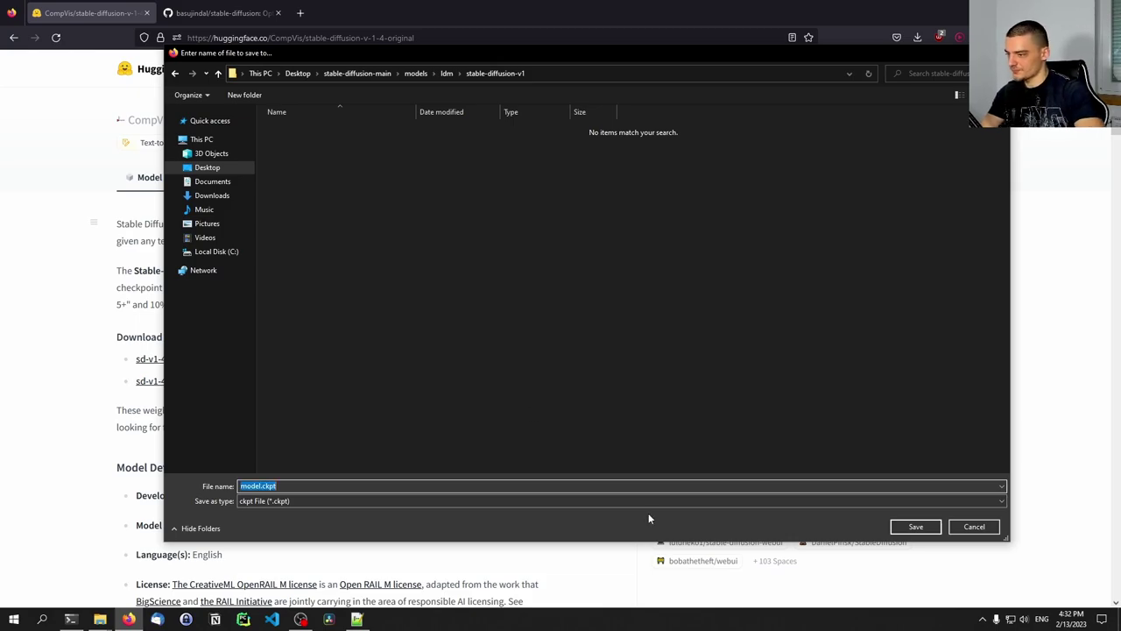
{"action": "left_click", "coordinate": [915, 526]}
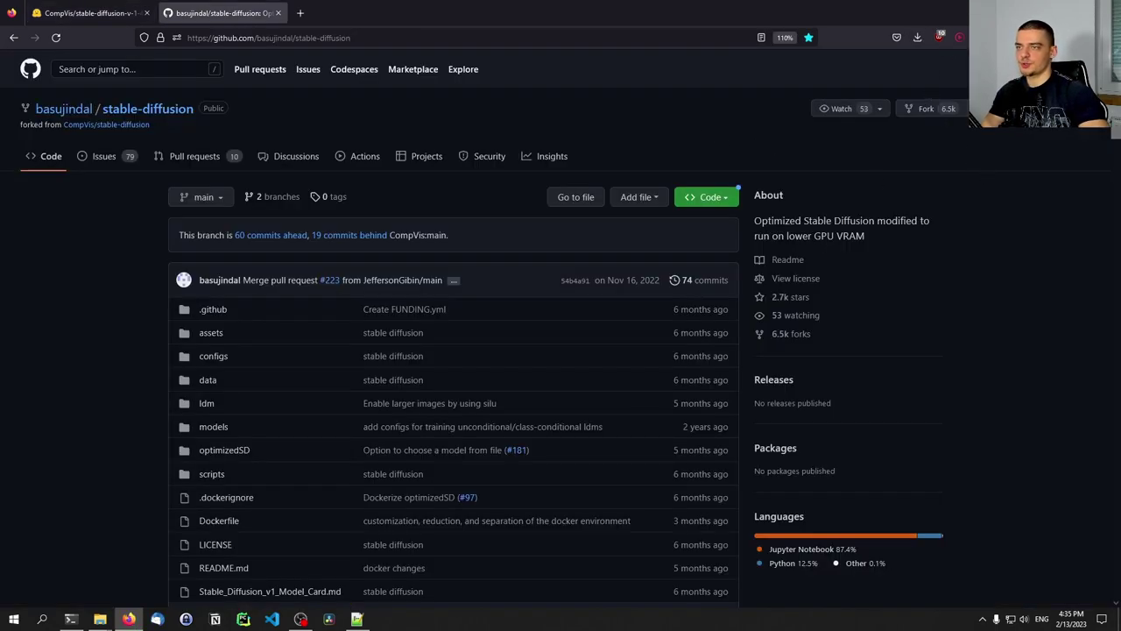
Step: Check the browser's download list and read the img2img and txt2img usage sections in the basujindal/stable-diffusion README
{"action": "left_click", "coordinate": [917, 37]}
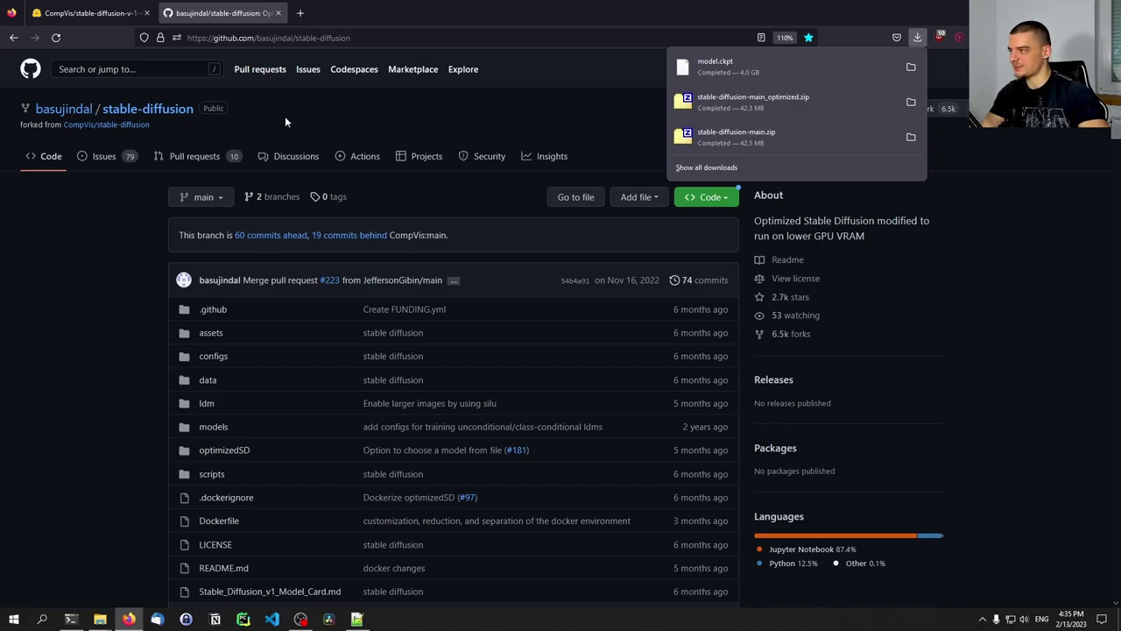
{"action": "left_click", "coordinate": [76, 268]}
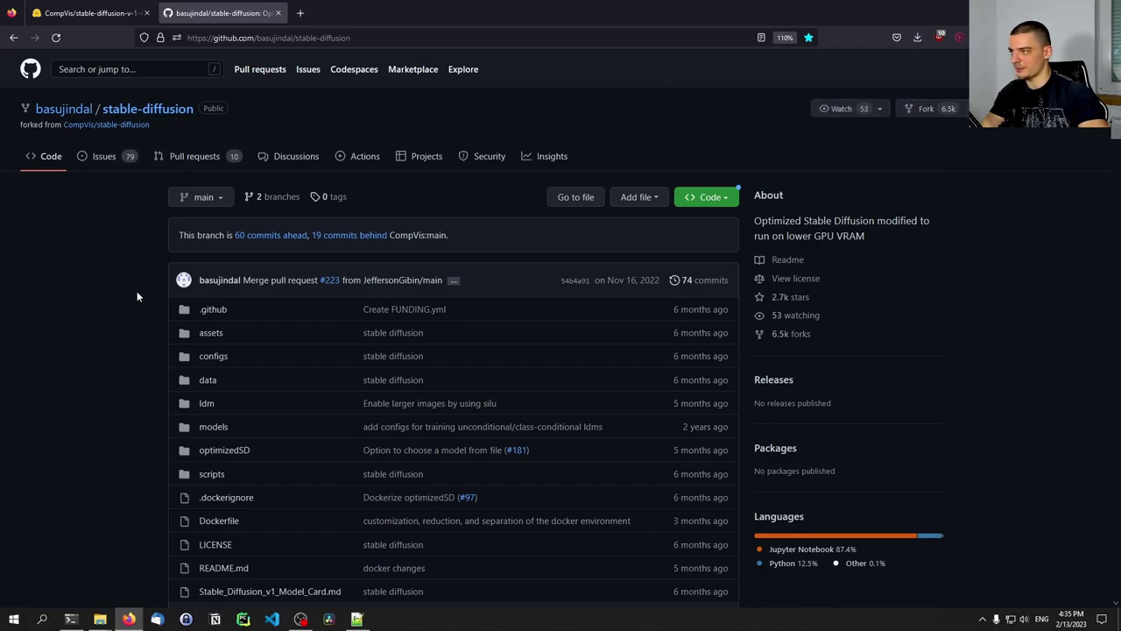
{"action": "scroll", "coordinate": [117, 251], "scroll_direction": "down", "scroll_amount": 10}
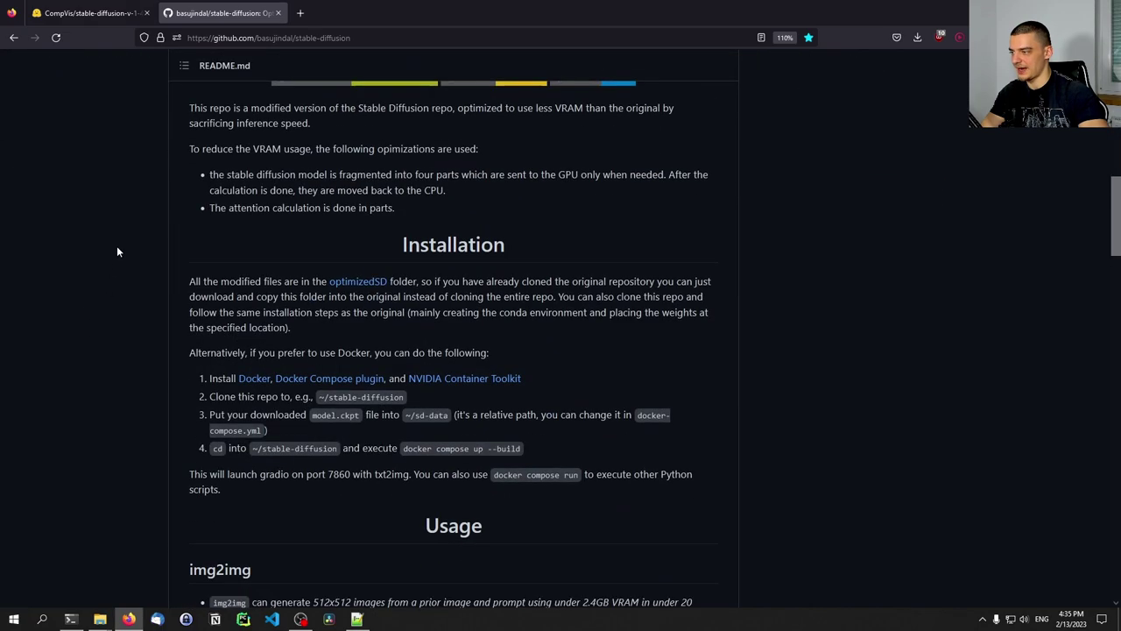
{"action": "scroll", "coordinate": [120, 252], "scroll_direction": "down", "scroll_amount": 5}
{"action": "scroll", "coordinate": [120, 248], "scroll_direction": "up", "scroll_amount": 4}
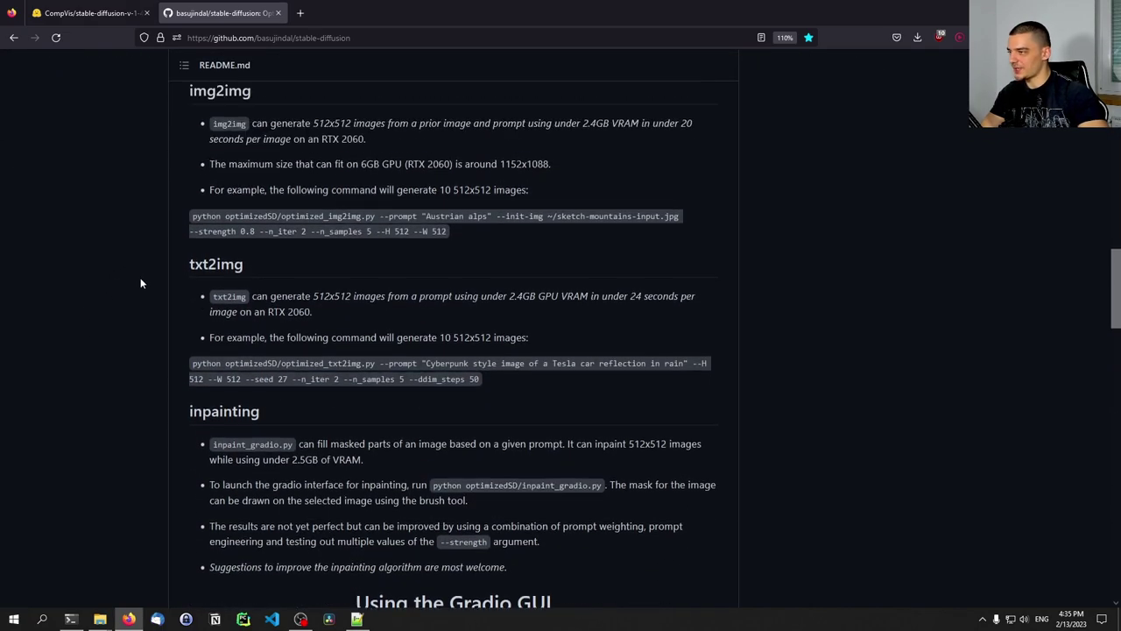
{"action": "scroll", "coordinate": [169, 315], "scroll_direction": "down", "scroll_amount": 1}
{"action": "left_click_drag", "start_coordinate": [447, 360], "coordinate": [181, 337]}
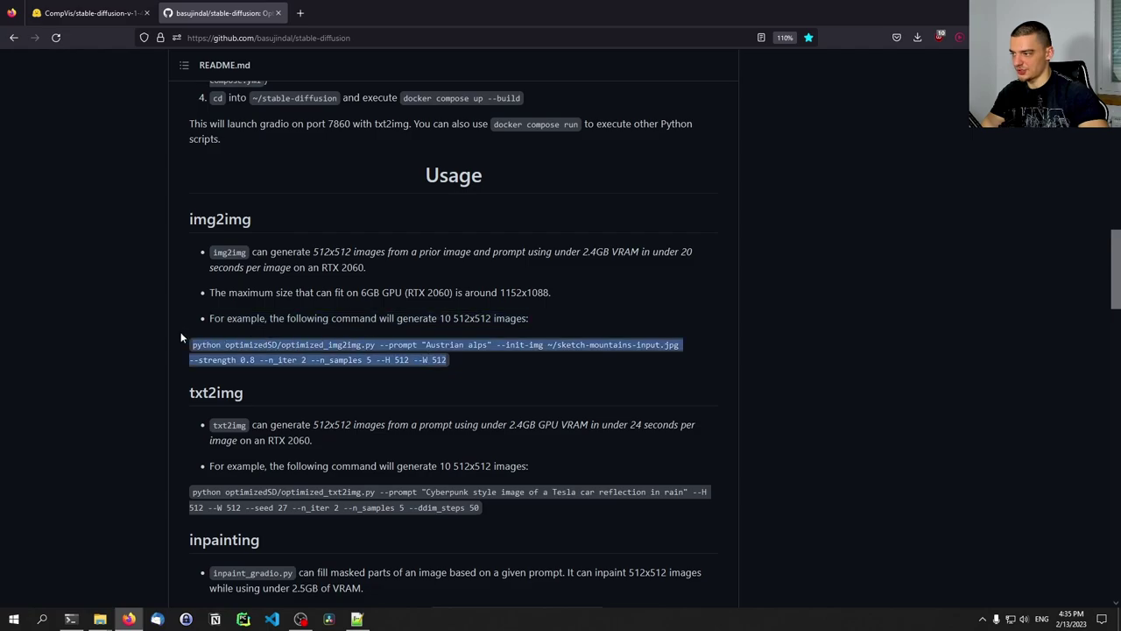
{"action": "left_click", "coordinate": [179, 220]}
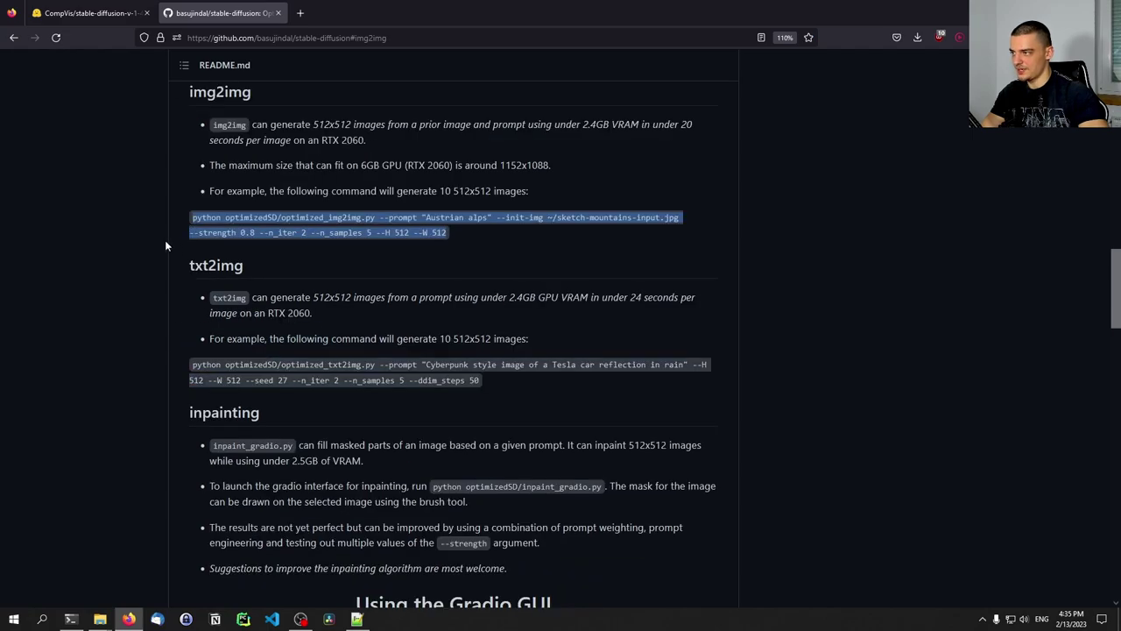
{"action": "left_click", "coordinate": [97, 322]}
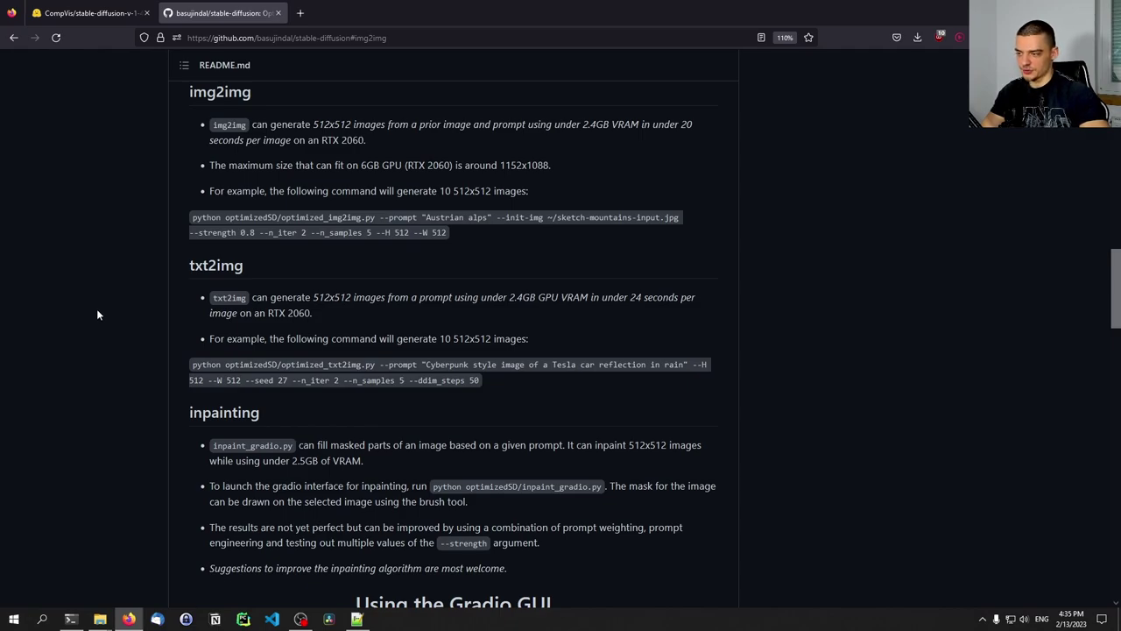
{"action": "left_click", "coordinate": [71, 619]}
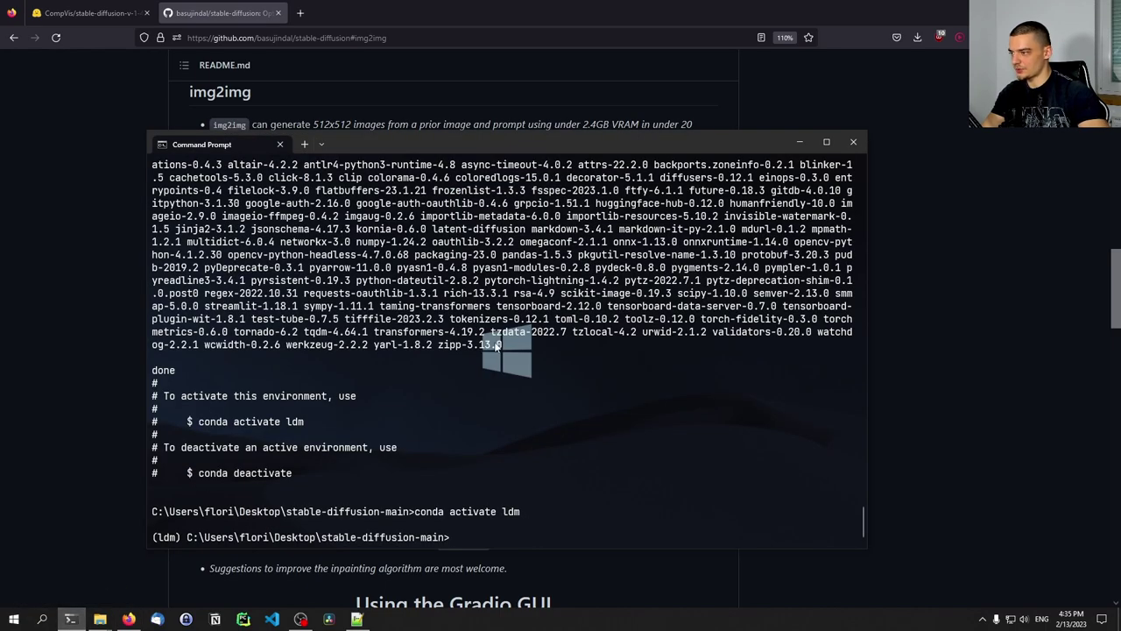
{"action": "type", "text": "desk"}
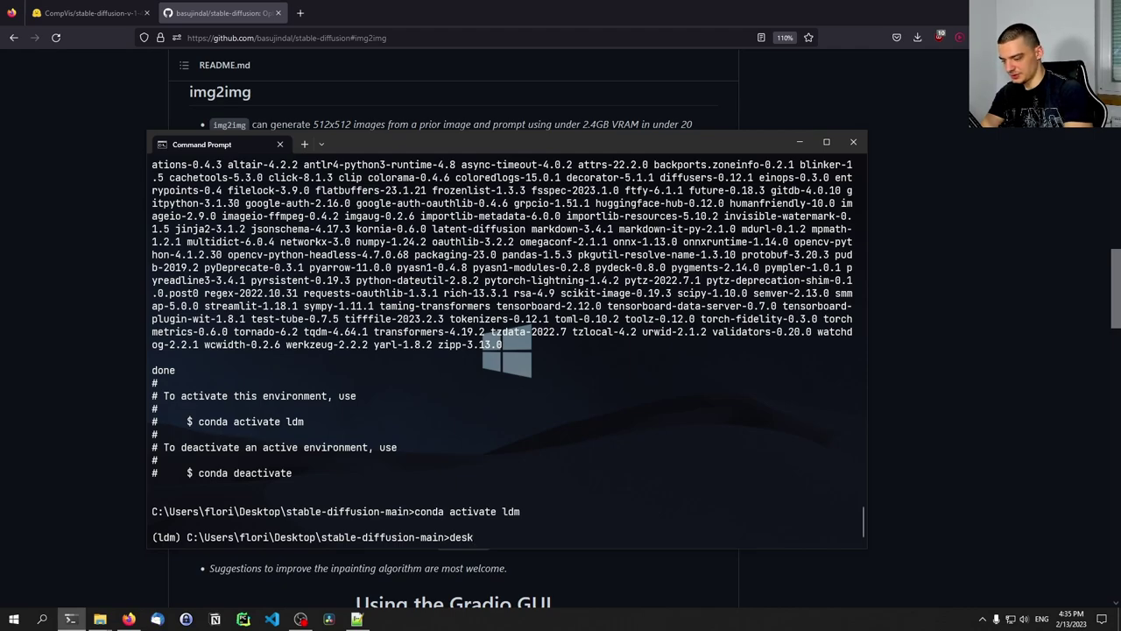
{"action": "key", "text": "BackSpace"}
{"action": "key", "text": "BackSpace"}
{"action": "key", "text": "BackSpace"}
{"action": "key", "text": "BackSpace"}
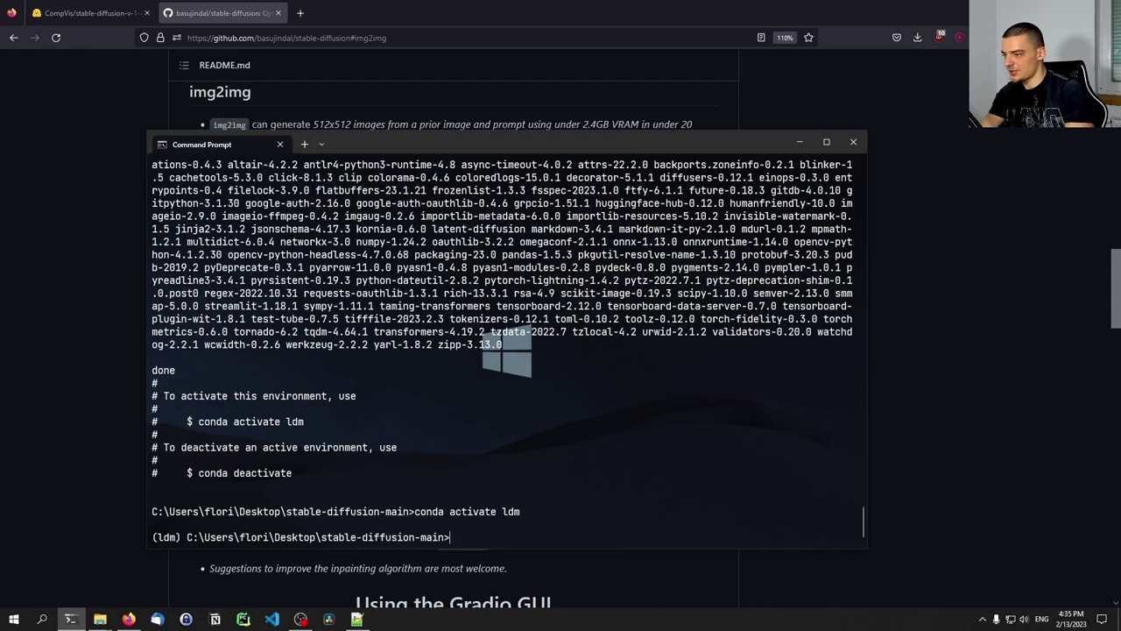
{"action": "key", "text": "alt+Tab"}
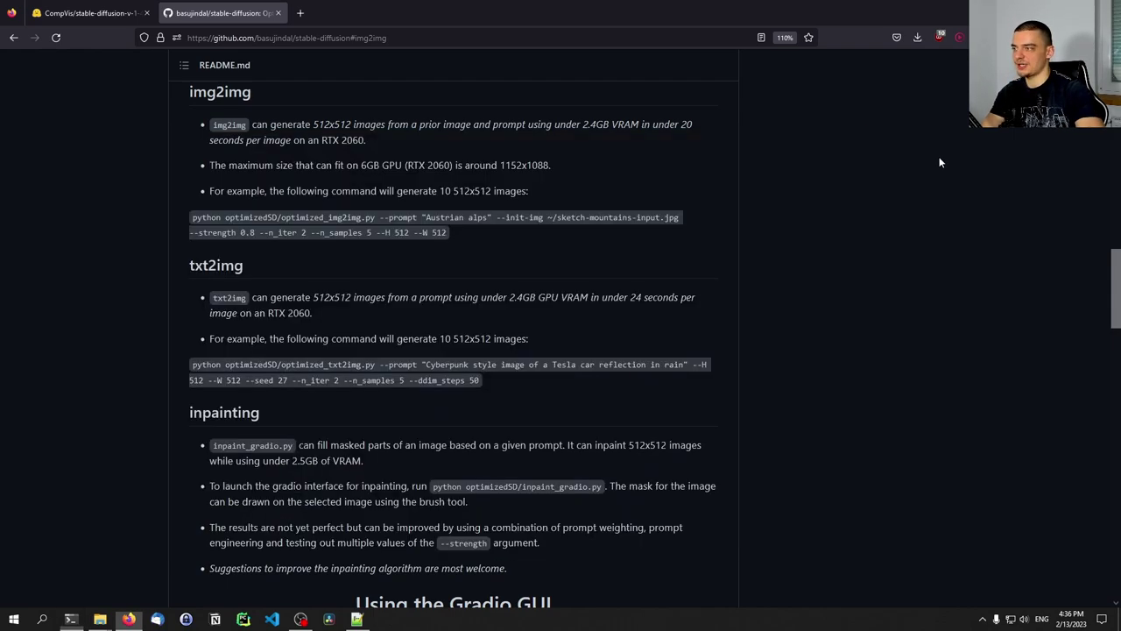
Step: Copy the README's example optimized_txt2img.py command and paste it into the Command Prompt with the ldm environment active
{"action": "left_click_drag", "start_coordinate": [191, 221], "coordinate": [252, 219]}
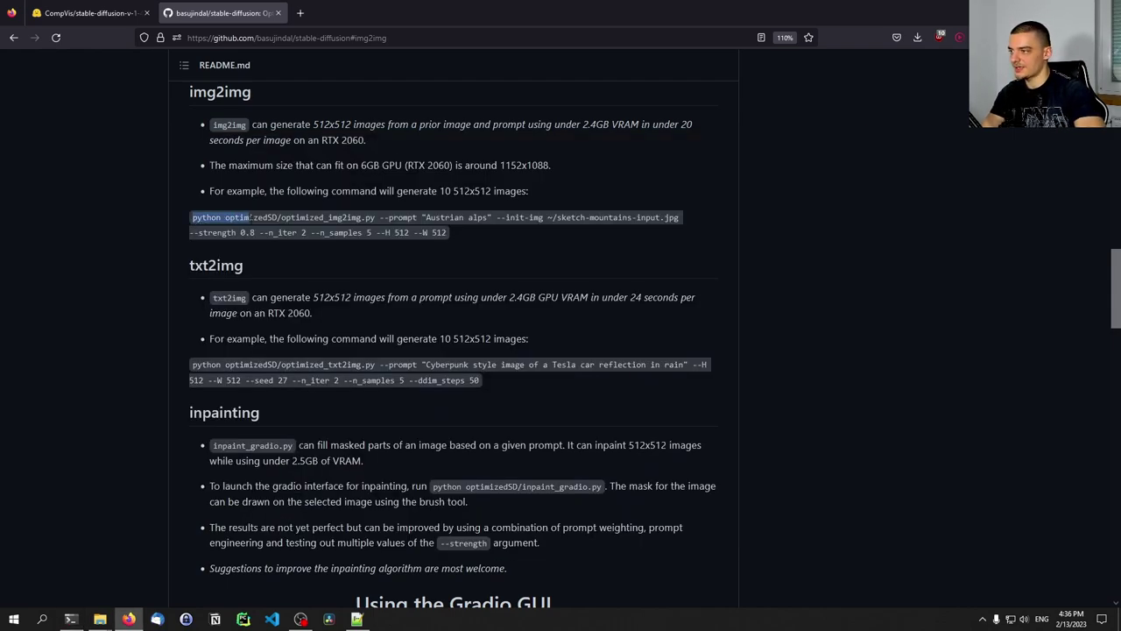
{"action": "left_click", "coordinate": [226, 218]}
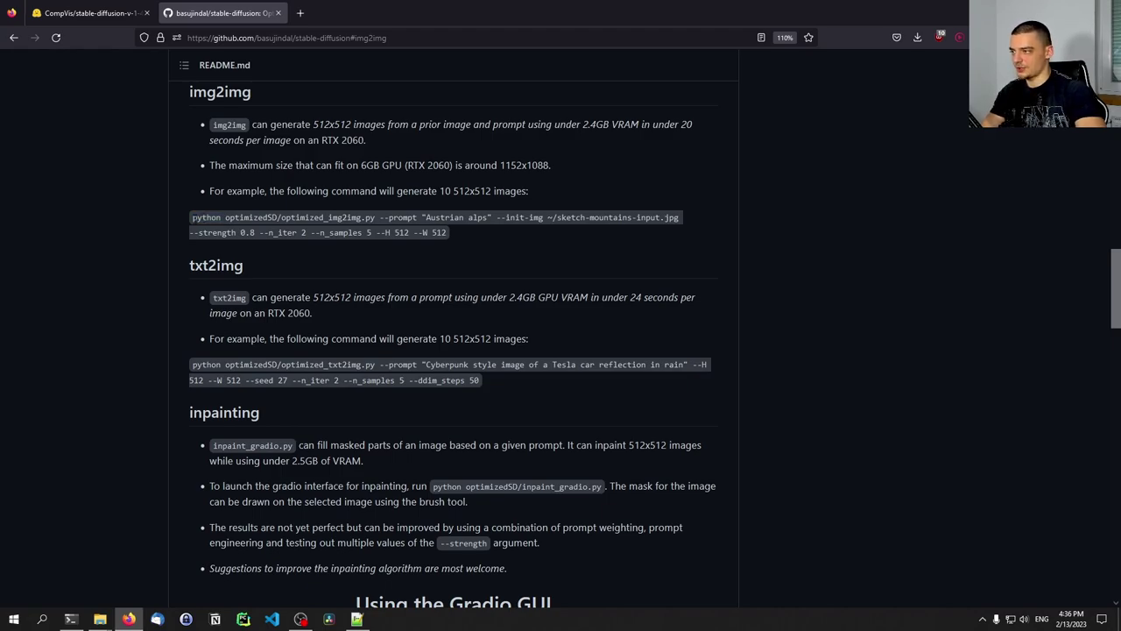
{"action": "left_click_drag", "start_coordinate": [192, 218], "coordinate": [361, 218]}
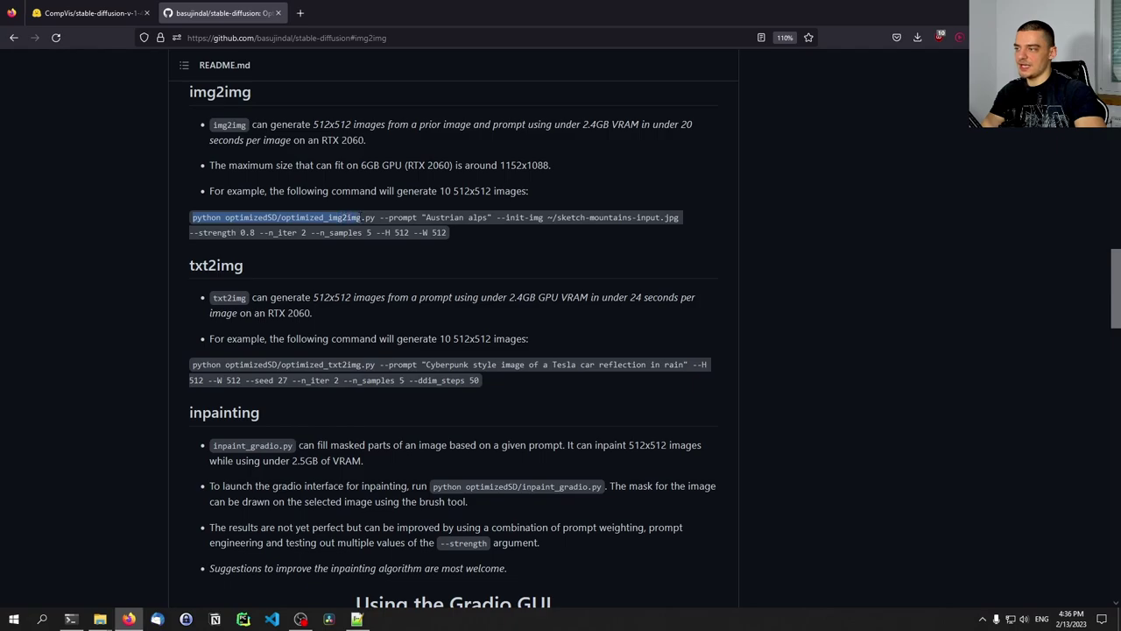
{"action": "left_click_drag", "start_coordinate": [327, 364], "coordinate": [405, 364]}
{"action": "left_click", "coordinate": [311, 381]}
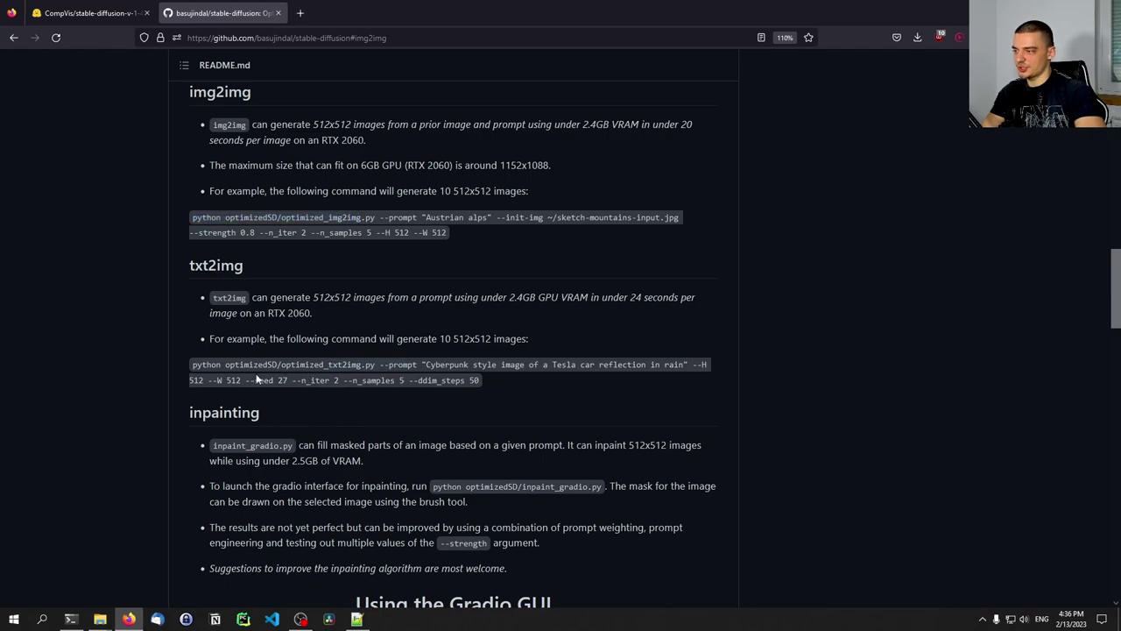
{"action": "left_click_drag", "start_coordinate": [194, 366], "coordinate": [479, 383]}
{"action": "key", "text": "ctrl+c"}
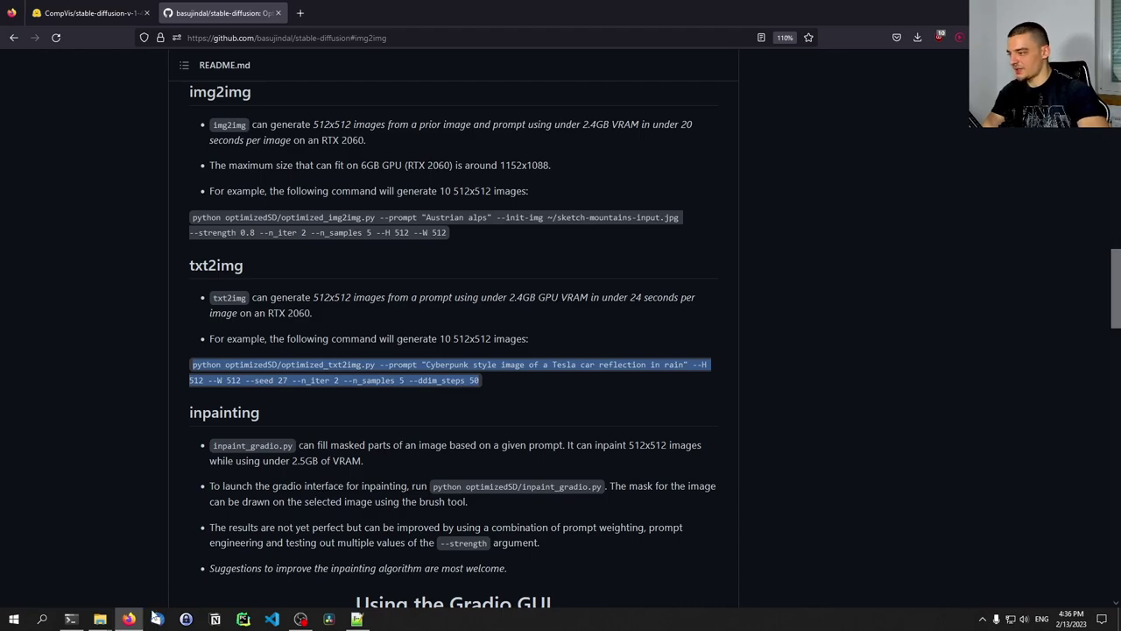
{"action": "left_click", "coordinate": [71, 618]}
{"action": "key", "text": "ctrl+v"}
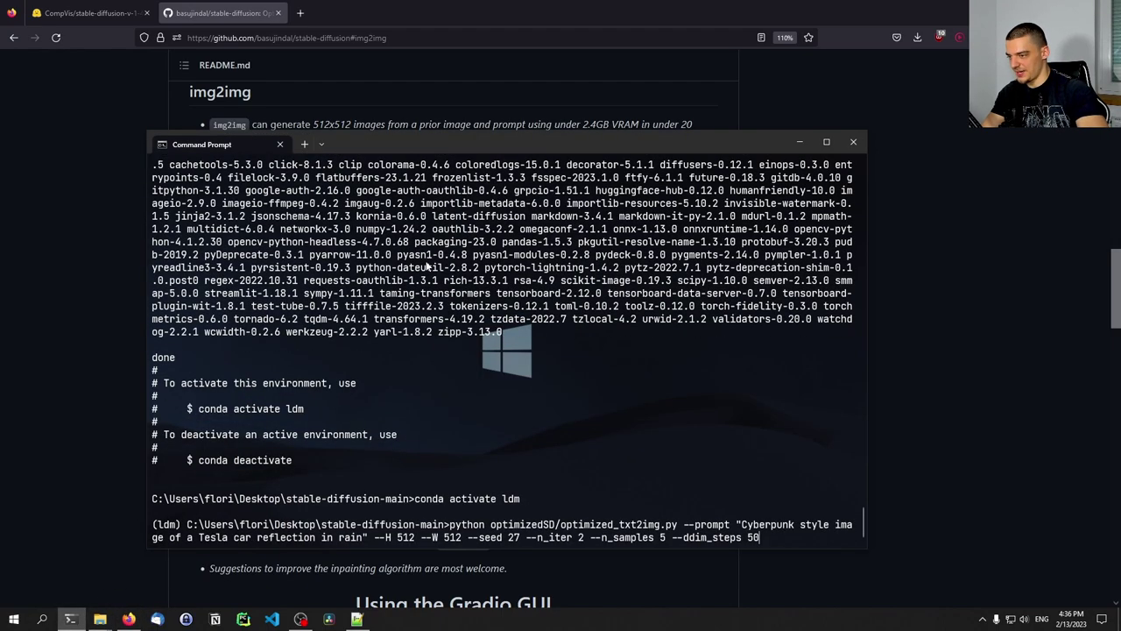
Step: Replace the prompt text in the pasted optimized_txt2img.py command with "Purple cat playing tennis agains Super mario"
{"action": "key", "text": "Left"}
{"action": "key", "text": "Left"}
{"action": "key", "text": "Left"}
{"action": "key", "text": "Left"}
{"action": "key", "text": "Left"}
{"action": "key", "text": "Left"}
{"action": "key", "text": "Left"}
{"action": "key", "text": "Left"}
{"action": "key", "text": "Left"}
{"action": "key", "text": "Left"}
{"action": "key", "text": "Left"}
{"action": "key", "text": "Left"}
{"action": "key", "text": "Left"}
{"action": "key", "text": "Left"}
{"action": "key", "text": "Left"}
{"action": "key", "text": "Left"}
{"action": "key", "text": "Left"}
{"action": "key", "text": "Left"}
{"action": "key", "text": "Left"}
{"action": "key", "text": "Left"}
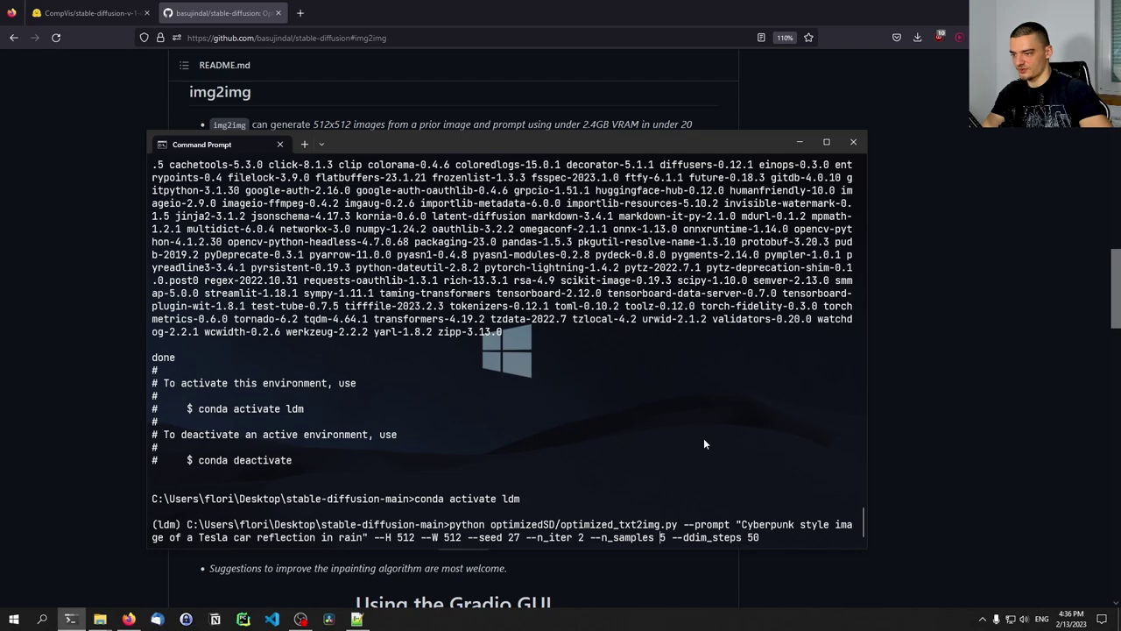
{"action": "key", "text": "Left"}
{"action": "key", "text": "Left"}
{"action": "key", "text": "Left"}
{"action": "key", "text": "Left"}
{"action": "key", "text": "Left"}
{"action": "key", "text": "Left"}
{"action": "key", "text": "Left"}
{"action": "key", "text": "Left"}
{"action": "key", "text": "Left"}
{"action": "key", "text": "Left"}
{"action": "key", "text": "Left"}
{"action": "key", "text": "Left"}
{"action": "key", "text": "Left"}
{"action": "key", "text": "Left"}
{"action": "key", "text": "Left"}
{"action": "key", "text": "Left"}
{"action": "key", "text": "Left"}
{"action": "key", "text": "Left"}
{"action": "key", "text": "Left"}
{"action": "key", "text": "Left"}
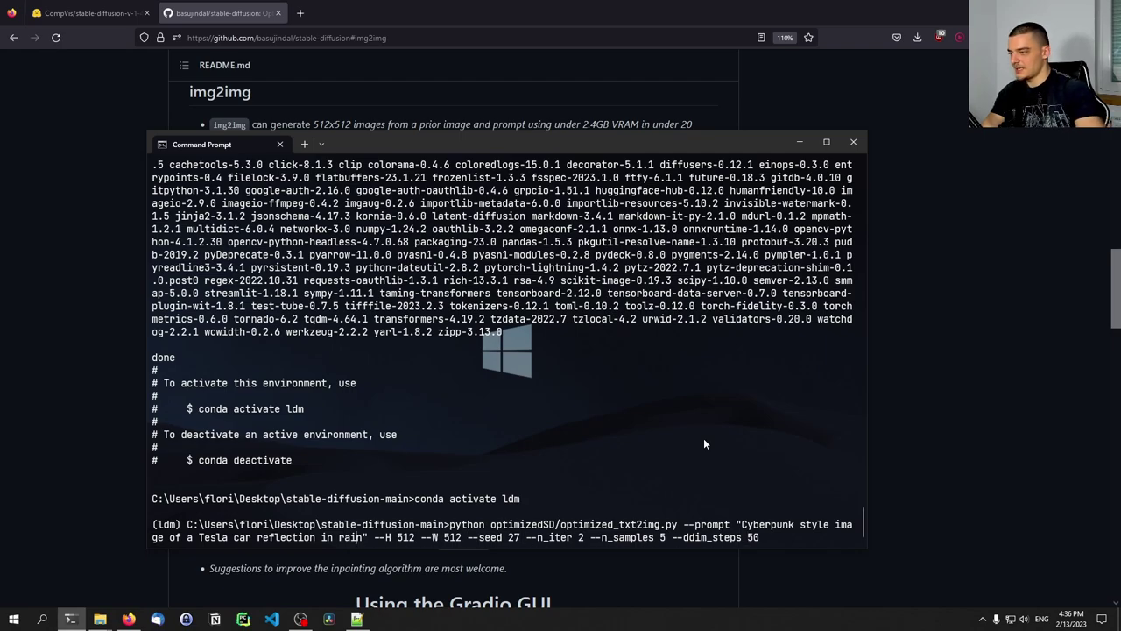
{"action": "key", "text": "BackSpace"}
{"action": "key", "text": "BackSpace"}
{"action": "key", "text": "BackSpace"}
{"action": "key", "text": "BackSpace"}
{"action": "key", "text": "BackSpace"}
{"action": "key", "text": "BackSpace"}
{"action": "key", "text": "BackSpace"}
{"action": "key", "text": "BackSpace"}
{"action": "key", "text": "BackSpace"}
{"action": "key", "text": "BackSpace"}
{"action": "key", "text": "BackSpace"}
{"action": "key", "text": "BackSpace"}
{"action": "key", "text": "BackSpace"}
{"action": "key", "text": "BackSpace"}
{"action": "key", "text": "BackSpace"}
{"action": "key", "text": "BackSpace"}
{"action": "key", "text": "BackSpace"}
{"action": "key", "text": "BackSpace"}
{"action": "key", "text": "BackSpace"}
{"action": "key", "text": "BackSpace"}
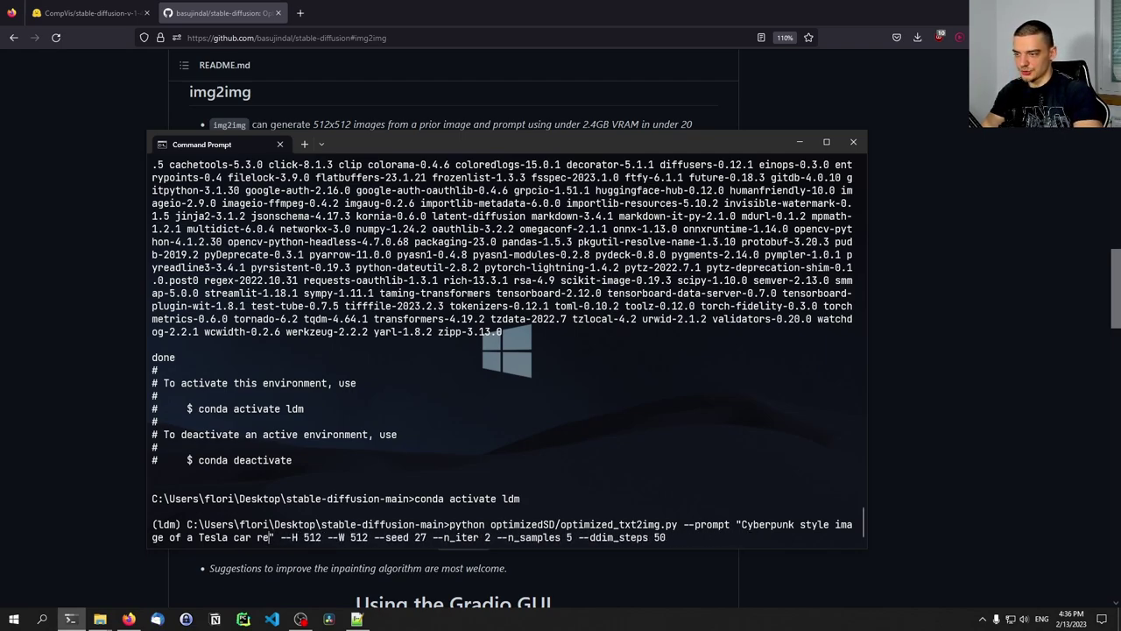
{"action": "key", "text": "BackSpace"}
{"action": "key", "text": "BackSpace"}
{"action": "key", "text": "BackSpace"}
{"action": "key", "text": "BackSpace"}
{"action": "key", "text": "BackSpace"}
{"action": "key", "text": "BackSpace"}
{"action": "key", "text": "BackSpace"}
{"action": "key", "text": "BackSpace"}
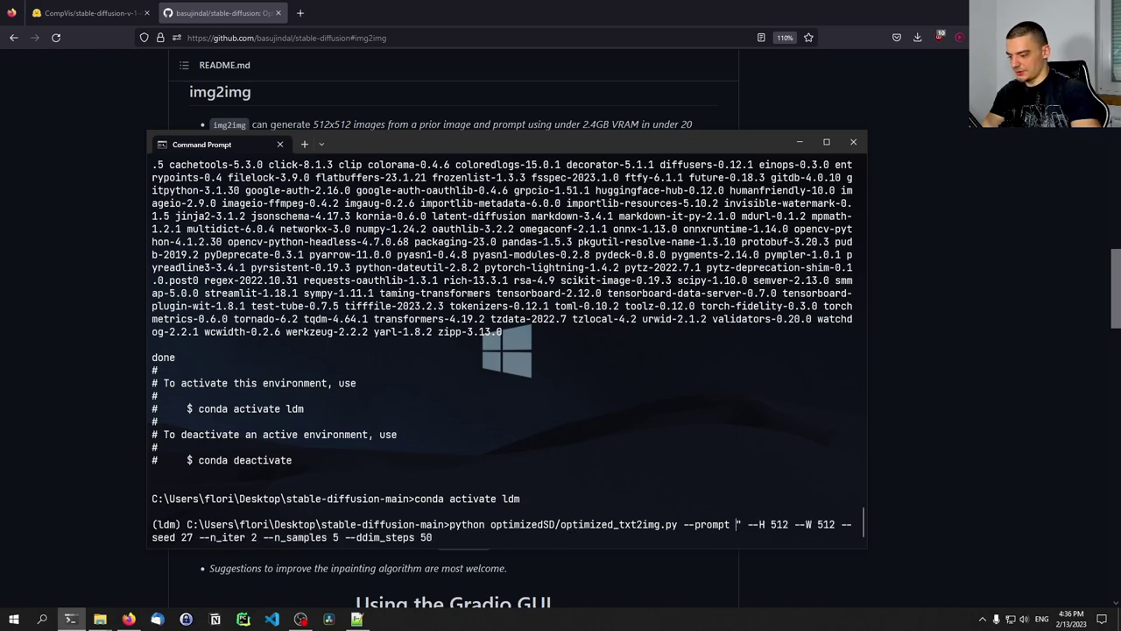
{"action": "type", "text": "Purple cat playi"}
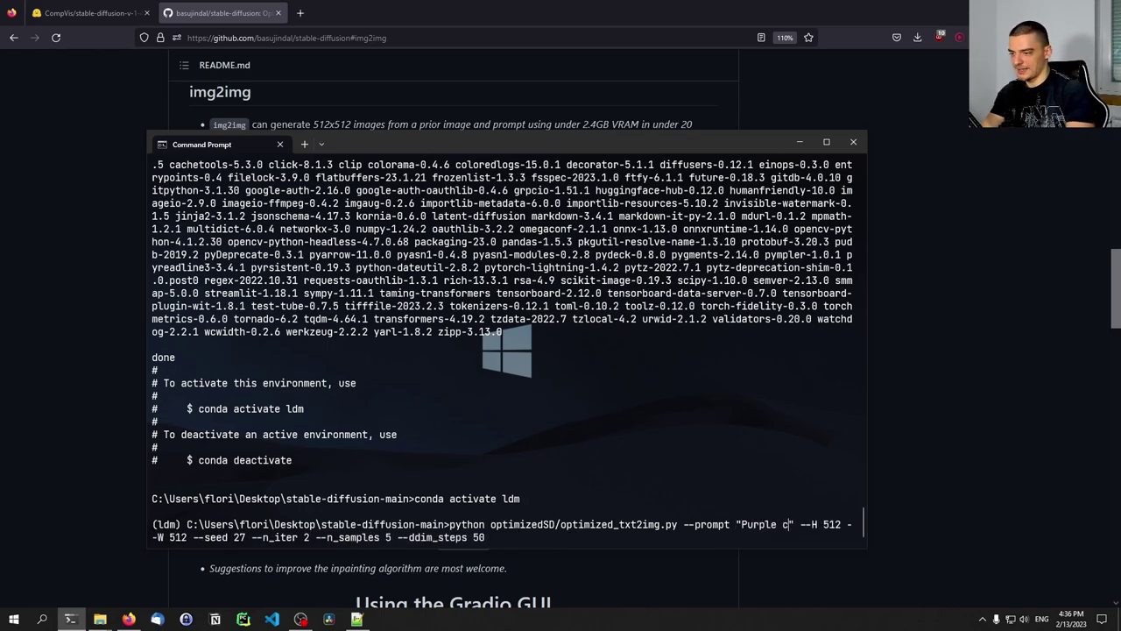
{"action": "type", "text": "ng tennis agains"}
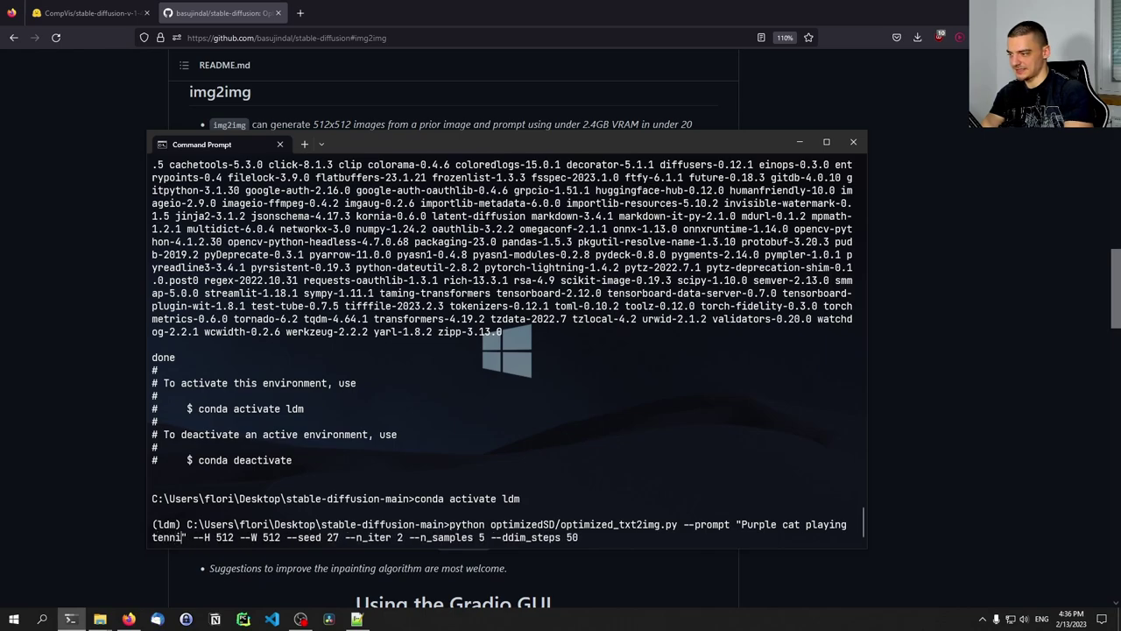
{"action": "type", "text": " Super mario"}
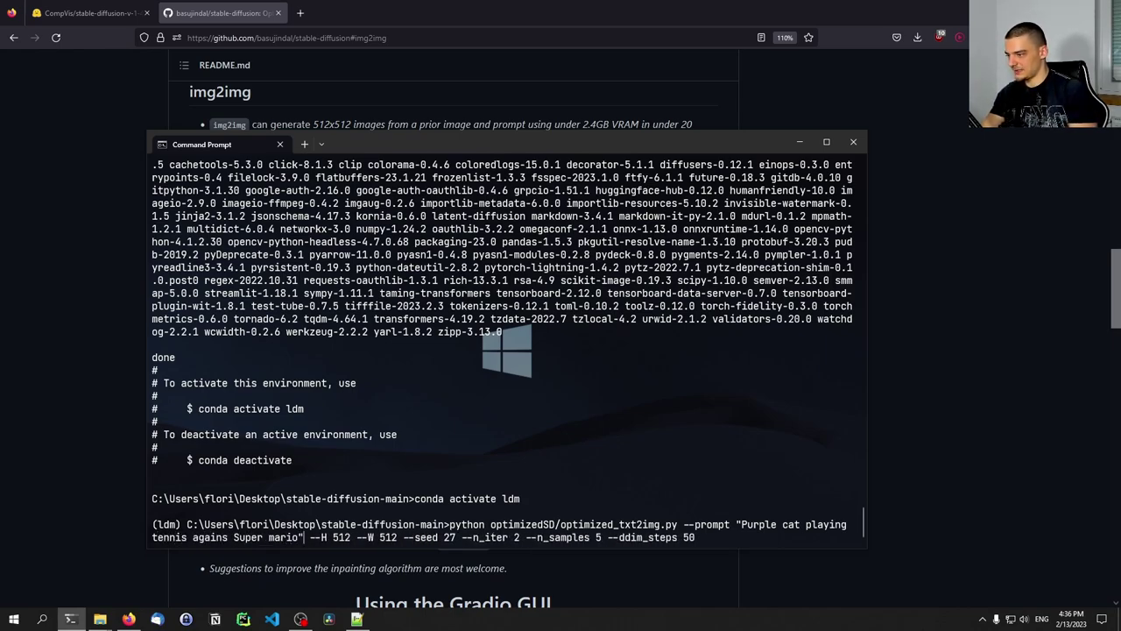
Step: Set both the image height (--H) and width (--W) in the command to 256
{"action": "key", "text": "Right"}
{"action": "key", "text": "Right"}
{"action": "key", "text": "Right"}
{"action": "key", "text": "Right"}
{"action": "key", "text": "Right"}
{"action": "key", "text": "Delete"}
{"action": "key", "text": "Delete"}
{"action": "key", "text": "Delete"}
{"action": "type", "text": "26"}
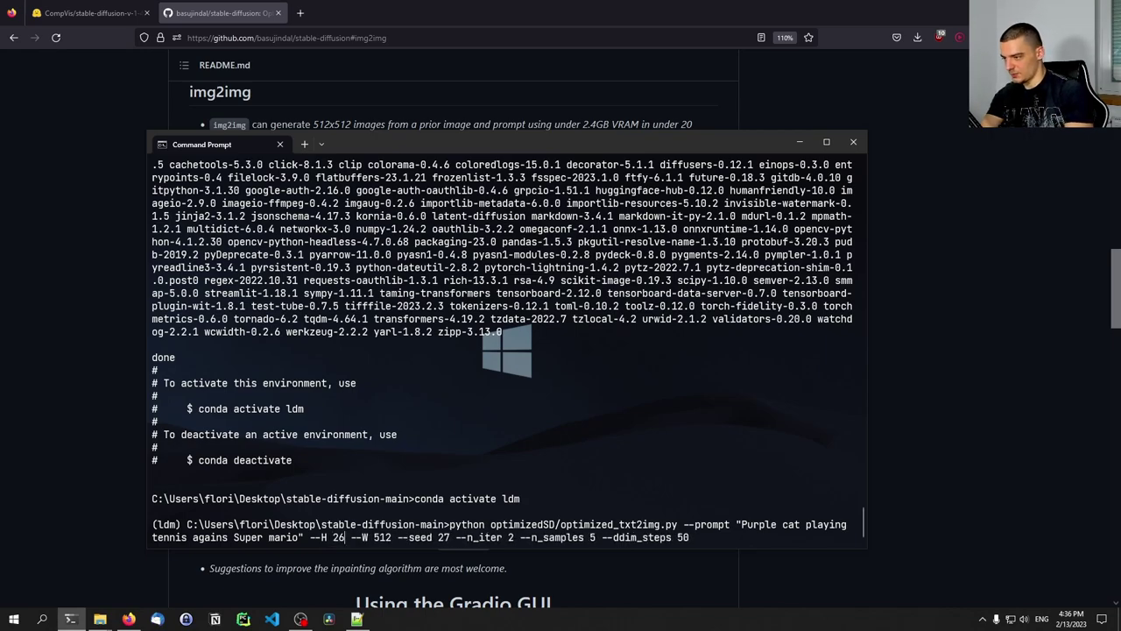
{"action": "type", "text": "5"}
{"action": "key", "text": "Right"}
{"action": "key", "text": "Right"}
{"action": "key", "text": "Right"}
{"action": "key", "text": "Right"}
{"action": "key", "text": "Right"}
{"action": "key", "text": "Delete"}
{"action": "key", "text": "Delete"}
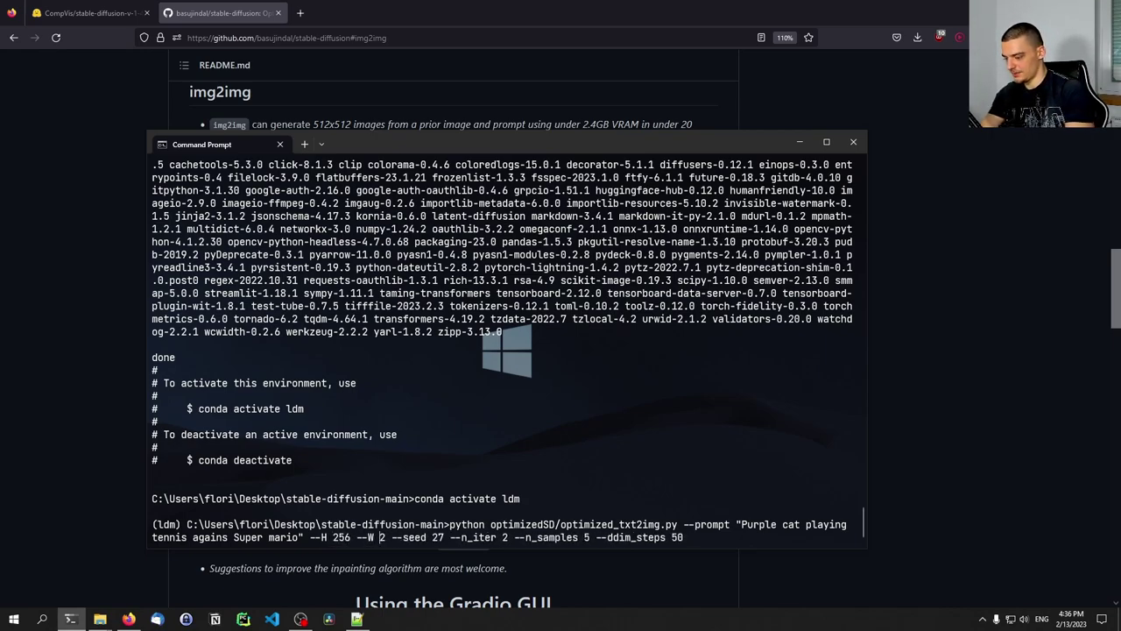
{"action": "key", "text": "Right"}
{"action": "type", "text": "56"}
Step: Set --n_iter and --n_samples to 1 and run the optimized_txt2img.py command
{"action": "key", "text": "Right"}
{"action": "key", "text": "Right"}
{"action": "key", "text": "Right"}
{"action": "key", "text": "Right"}
{"action": "key", "text": "Right"}
{"action": "key", "text": "Right"}
{"action": "key", "text": "Right"}
{"action": "key", "text": "Right"}
{"action": "key", "text": "Right"}
{"action": "key", "text": "Right"}
{"action": "key", "text": "Right"}
{"action": "key", "text": "Right"}
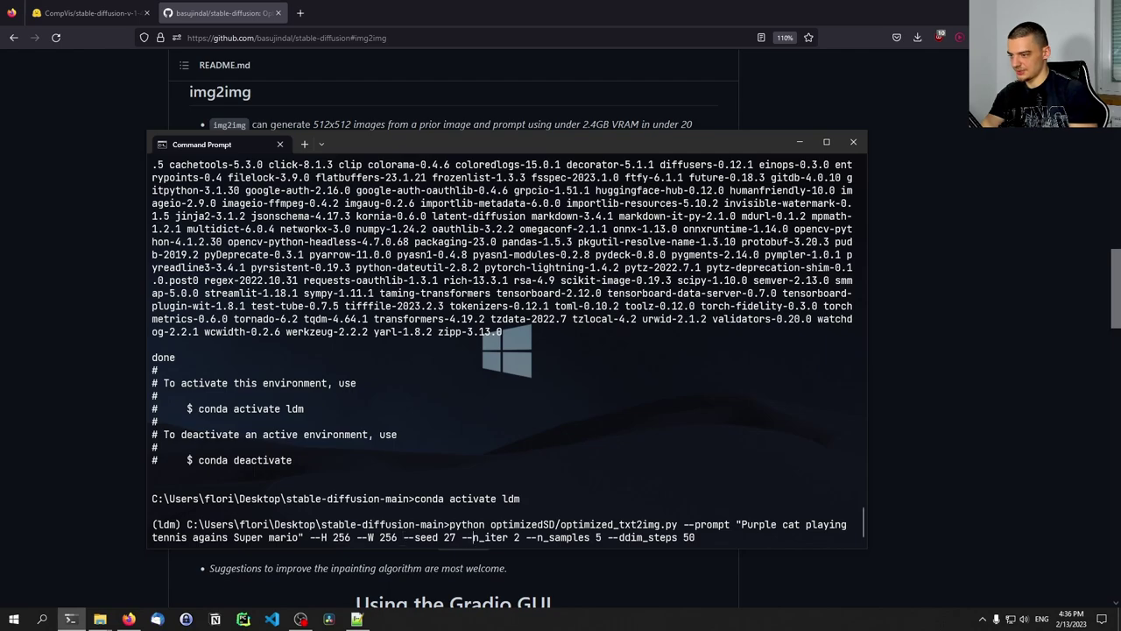
{"action": "key", "text": "Delete"}
{"action": "type", "text": "1"}
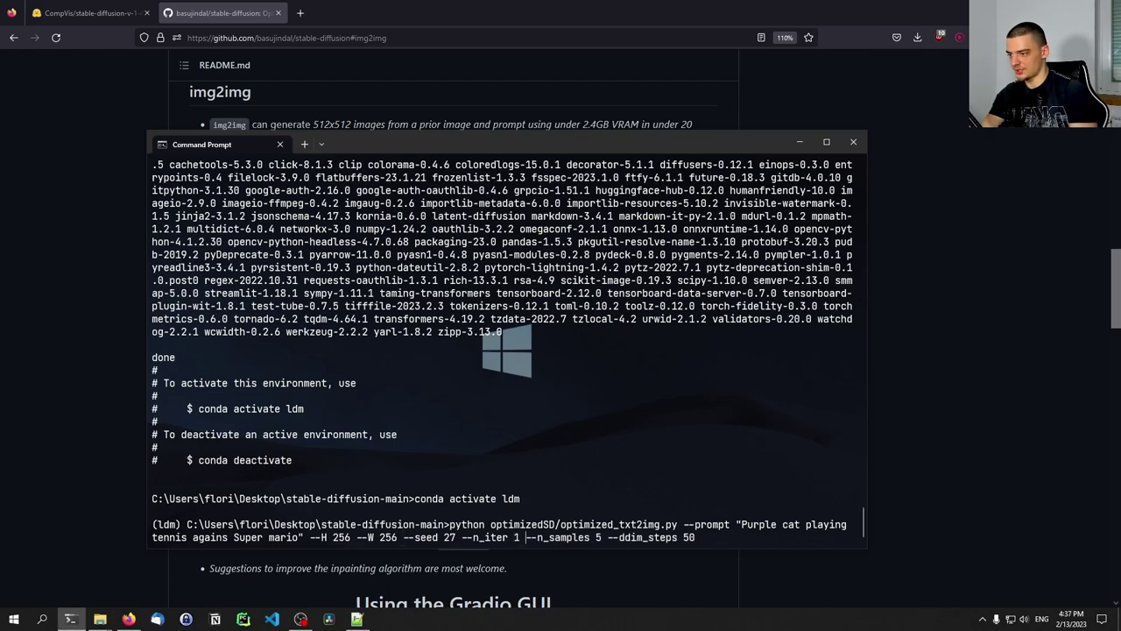
{"action": "key", "text": "Right"}
{"action": "key", "text": "Delete"}
{"action": "type", "text": "1"}
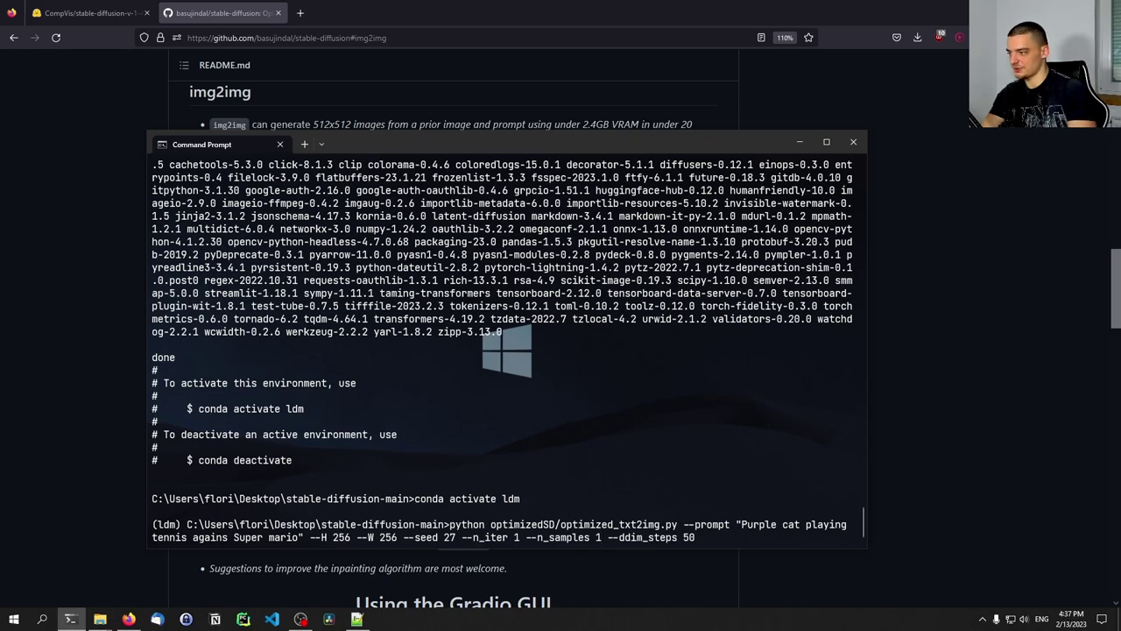
{"action": "key", "text": "Return"}
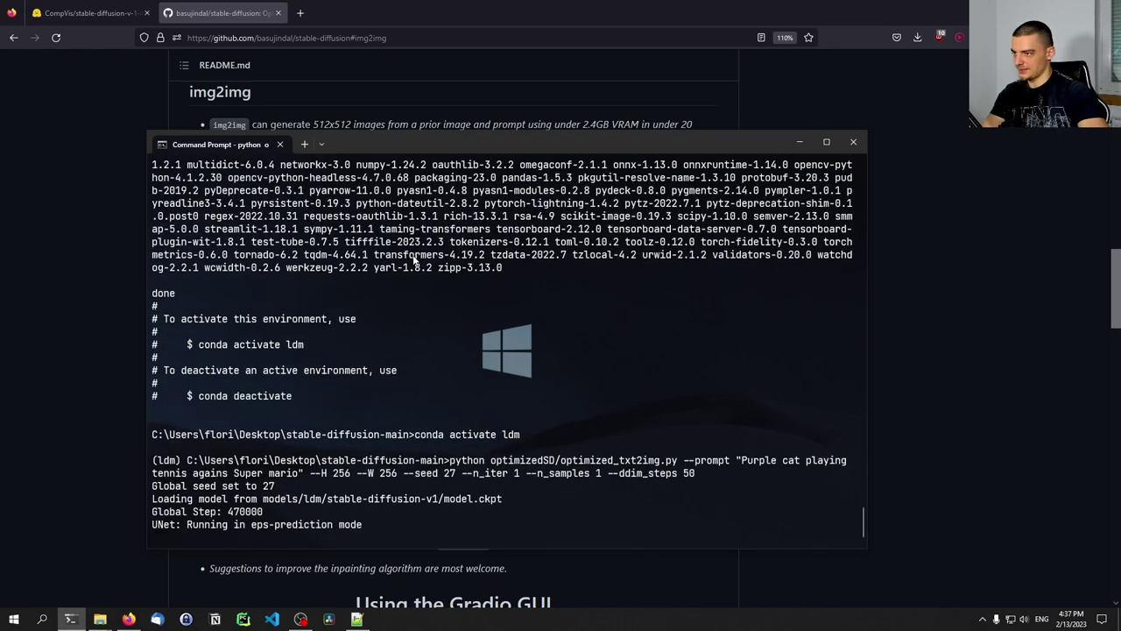
{"action": "left_click_drag", "start_coordinate": [414, 142], "coordinate": [393, 100]}
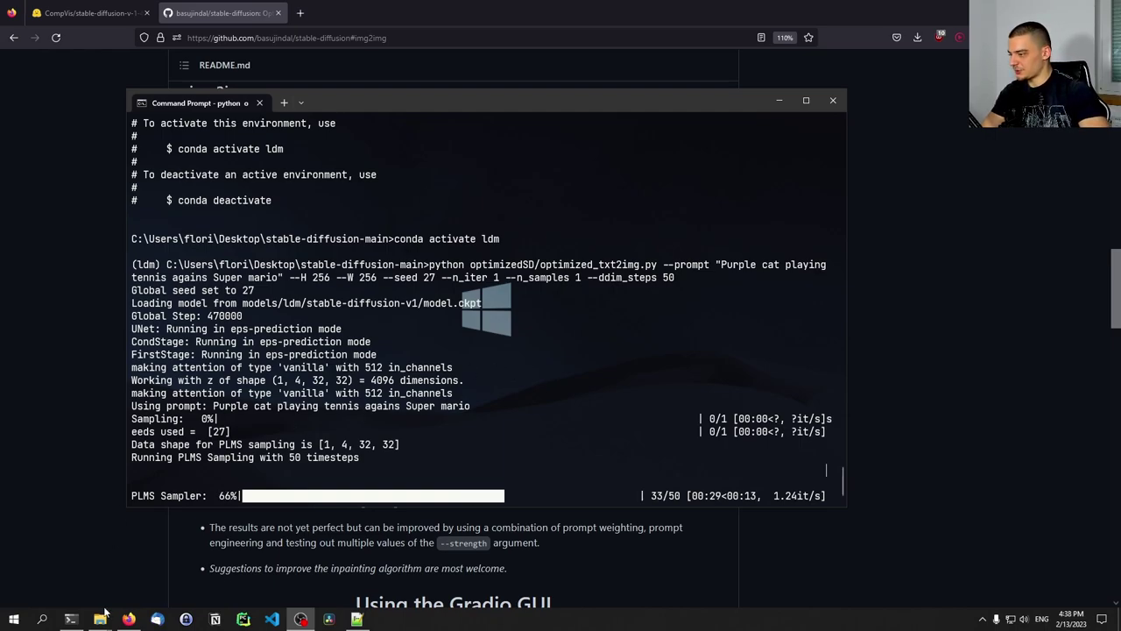
Step: In File Explorer, view seed_27_00000.png from outputs/txt2img-samples/Purple_cat_playing_tennis_agains_Super_mario in the stable-diffusion-main folder
{"action": "mouse_move", "coordinate": [99, 619]}
{"action": "left_click", "coordinate": [157, 548]}
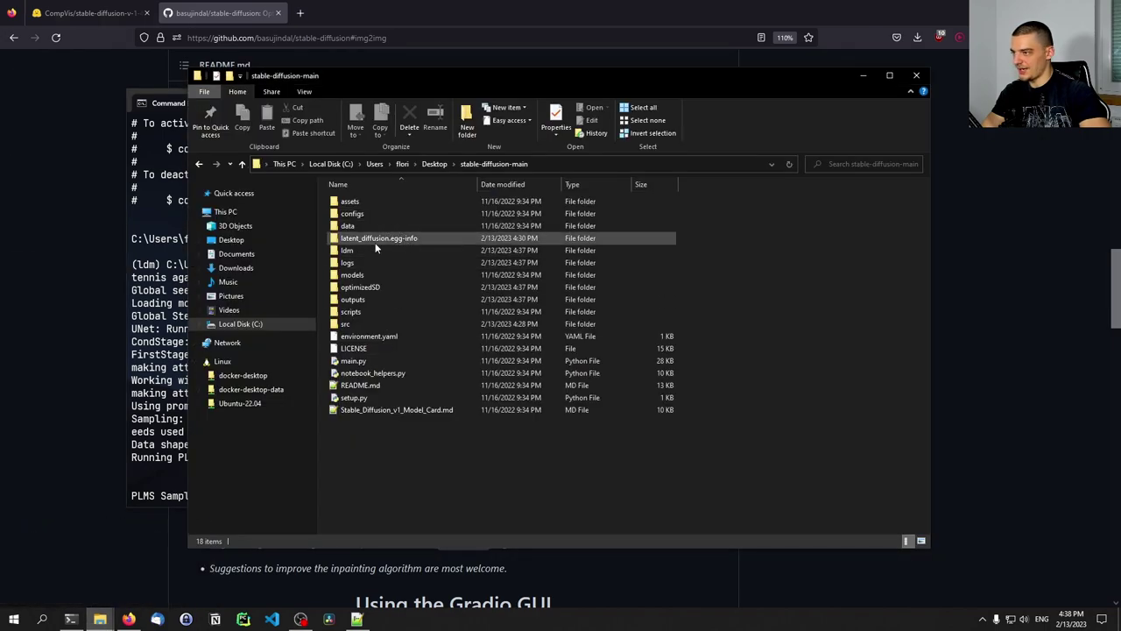
{"action": "double_click", "coordinate": [354, 300]}
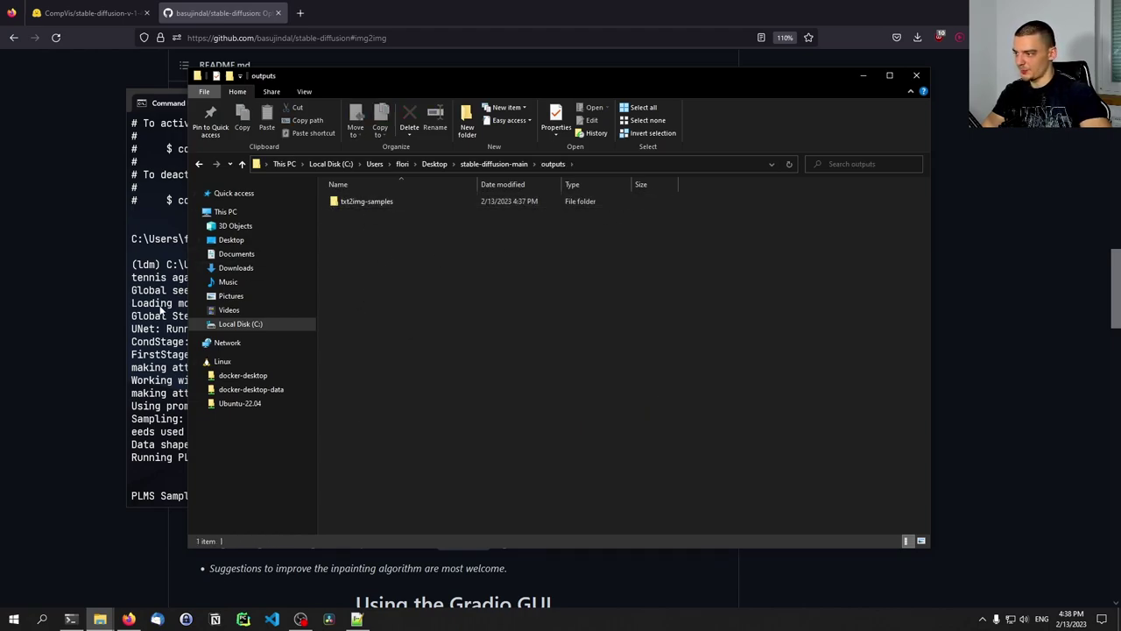
{"action": "key", "text": "alt+Tab"}
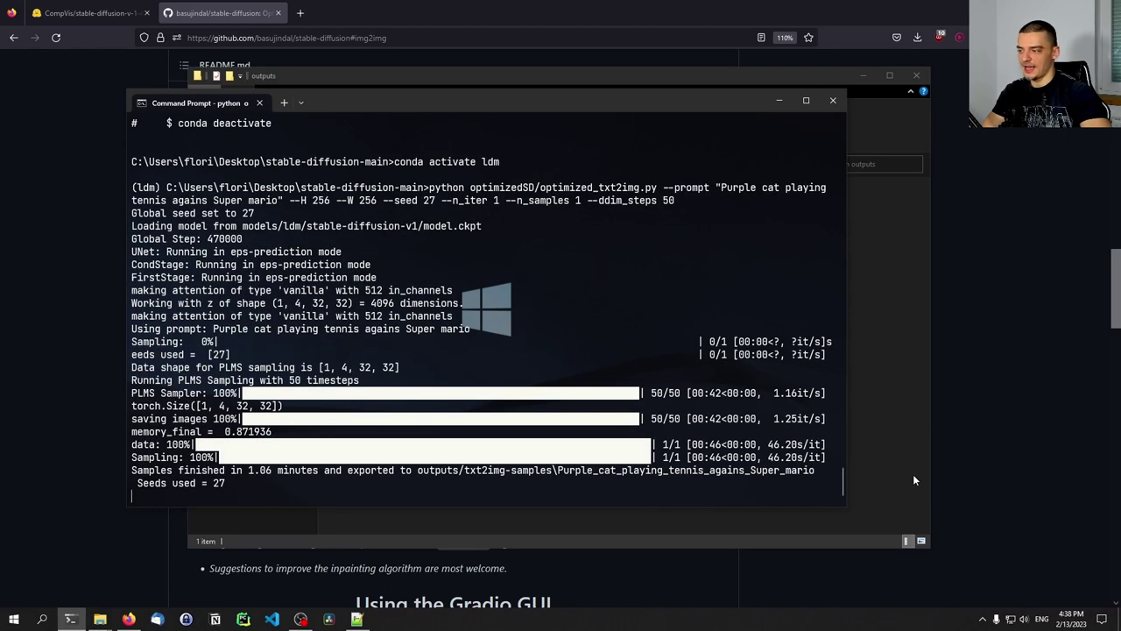
{"action": "left_click", "coordinate": [913, 474]}
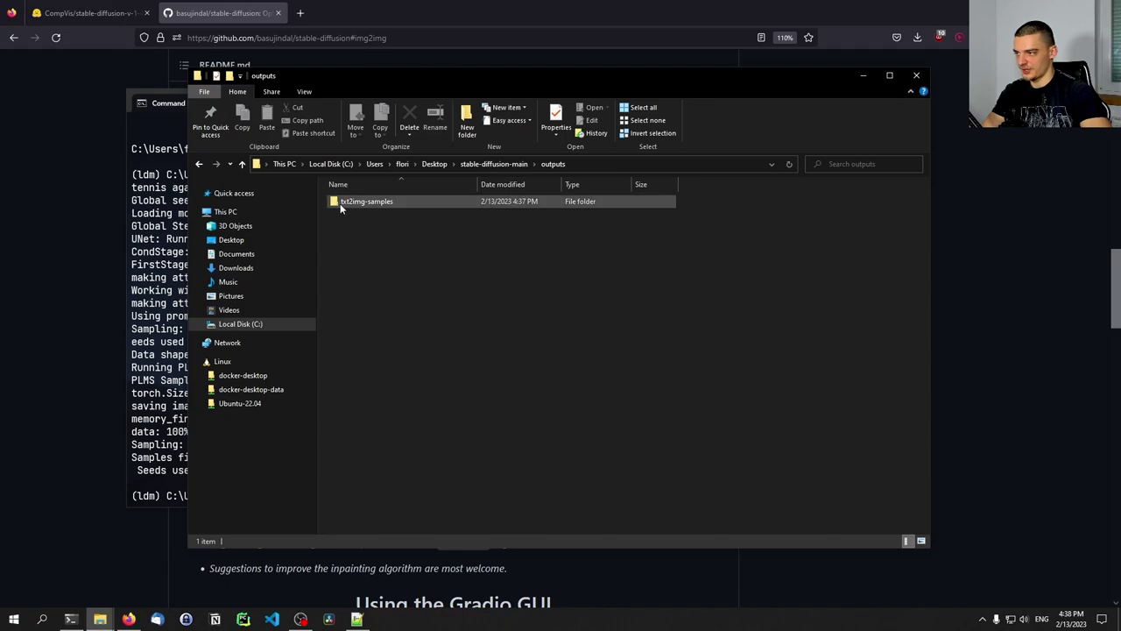
{"action": "double_click", "coordinate": [340, 204]}
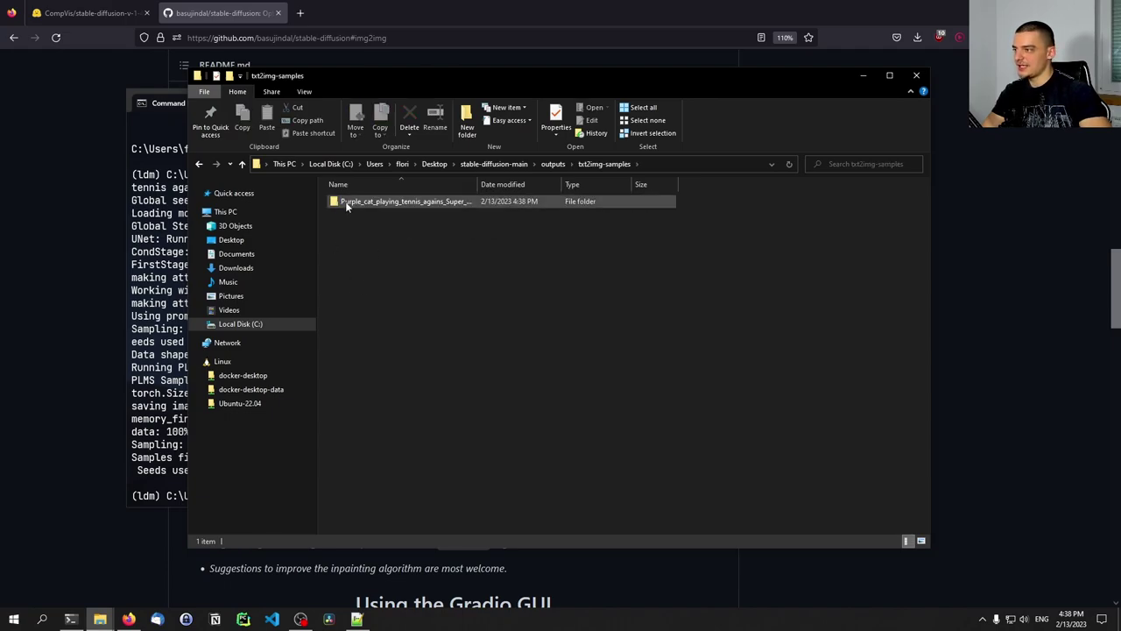
{"action": "double_click", "coordinate": [421, 204]}
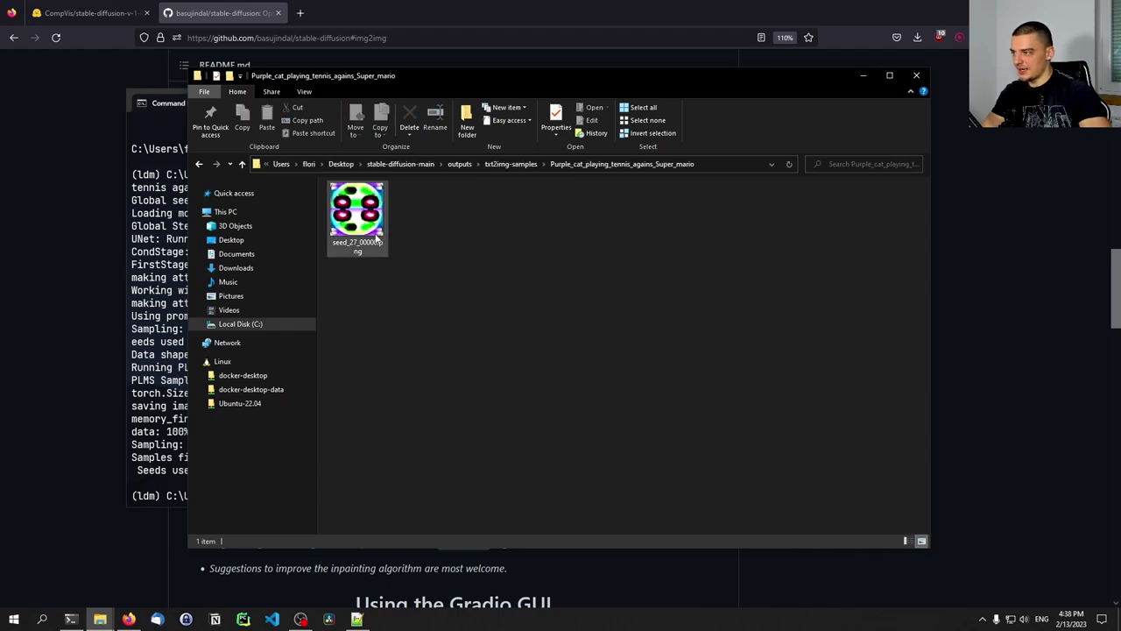
{"action": "double_click", "coordinate": [358, 217]}
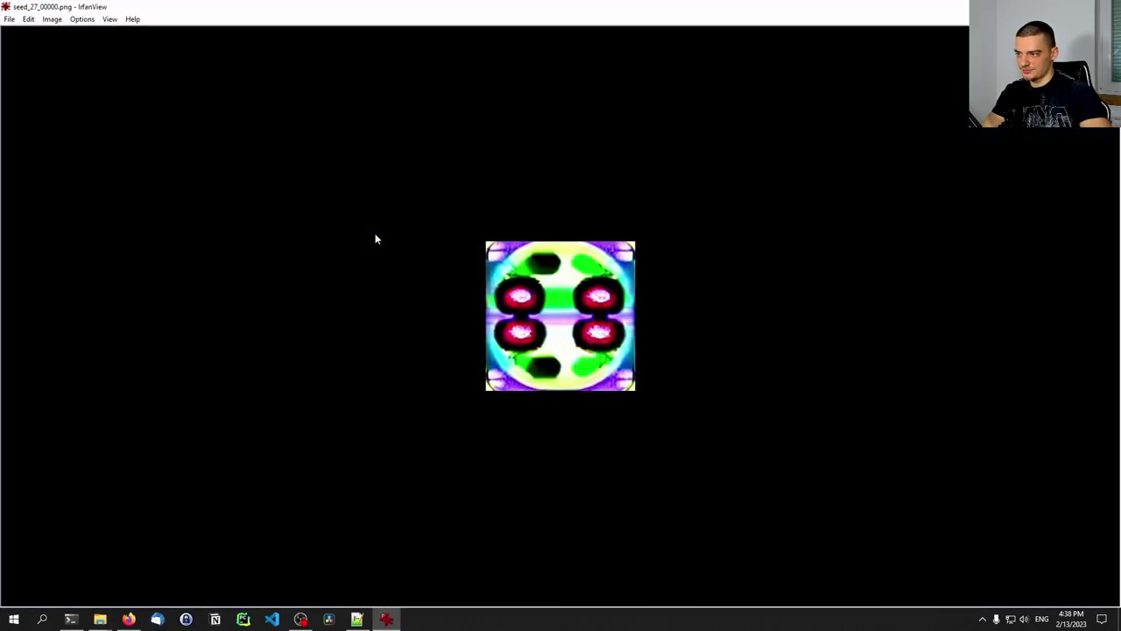
{"action": "key", "text": "Escape"}
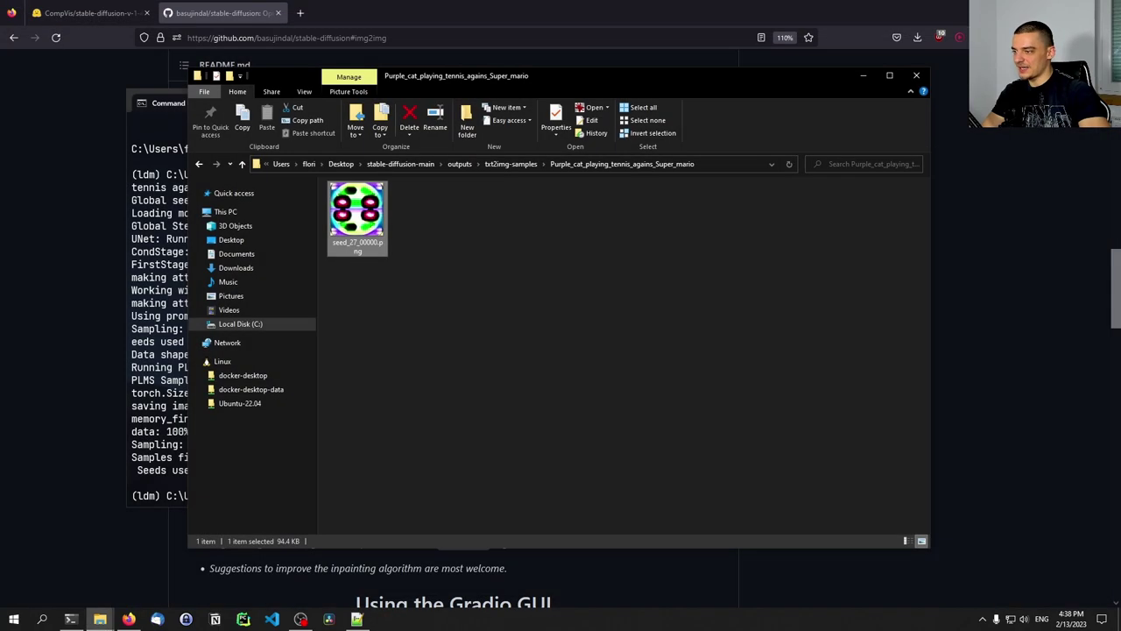
Step: Review the generation log in the Command Prompt and view the generated seed_27_00000.png once more
{"action": "left_click", "coordinate": [176, 323]}
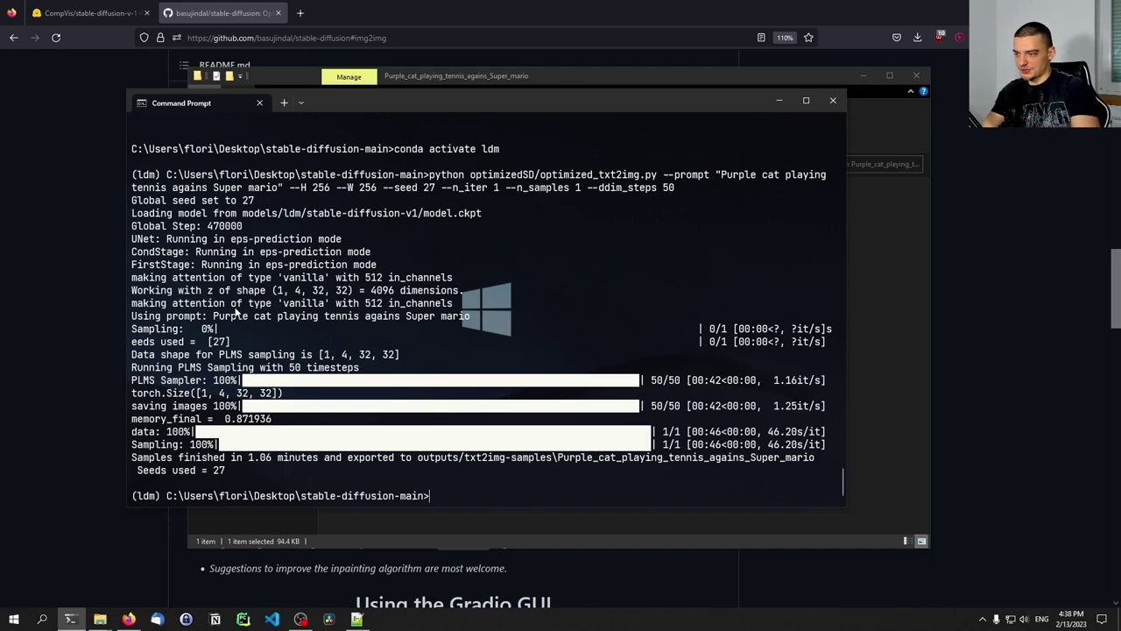
{"action": "left_click", "coordinate": [897, 349]}
{"action": "double_click", "coordinate": [341, 219]}
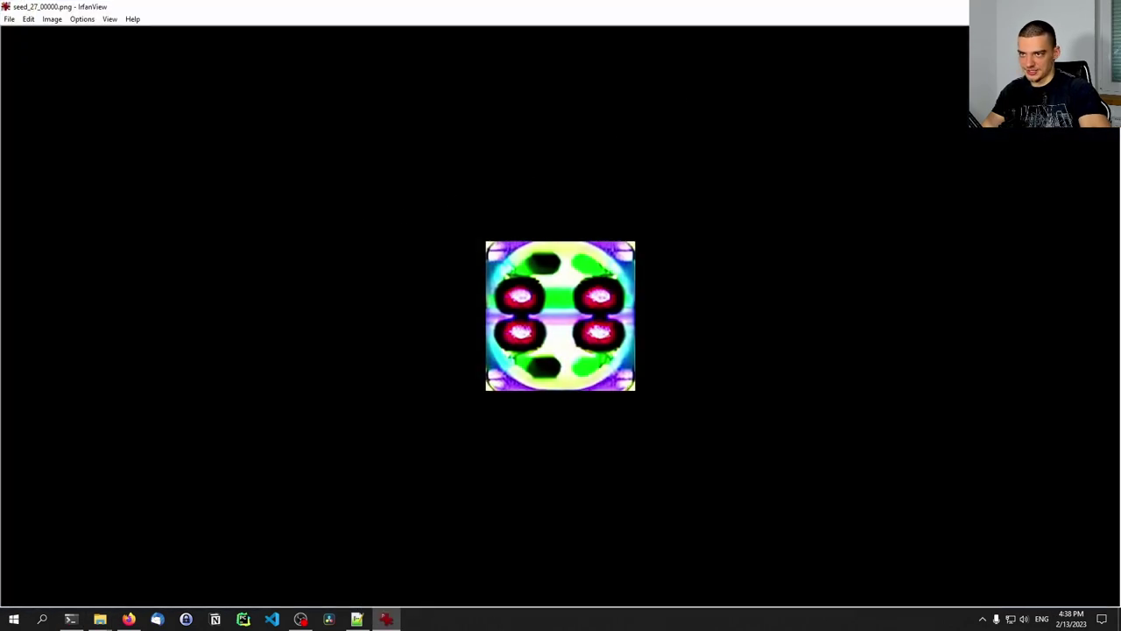
{"action": "key", "text": "Escape"}
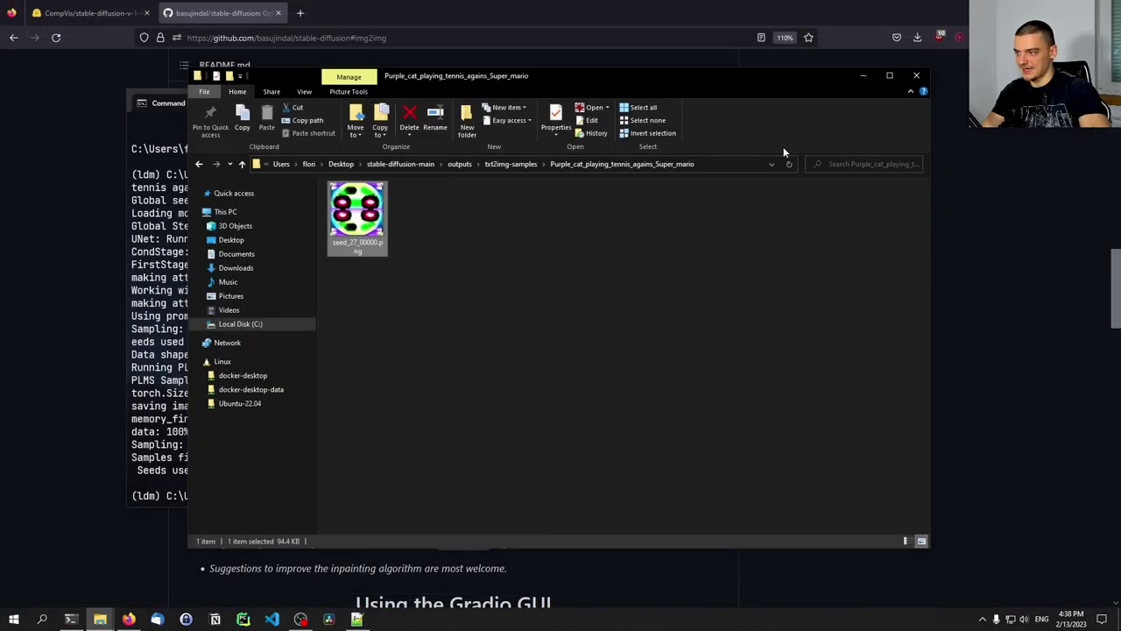
Step: Install gradio with pip in the ldm environment from the Command Prompt
{"action": "left_click", "coordinate": [163, 285]}
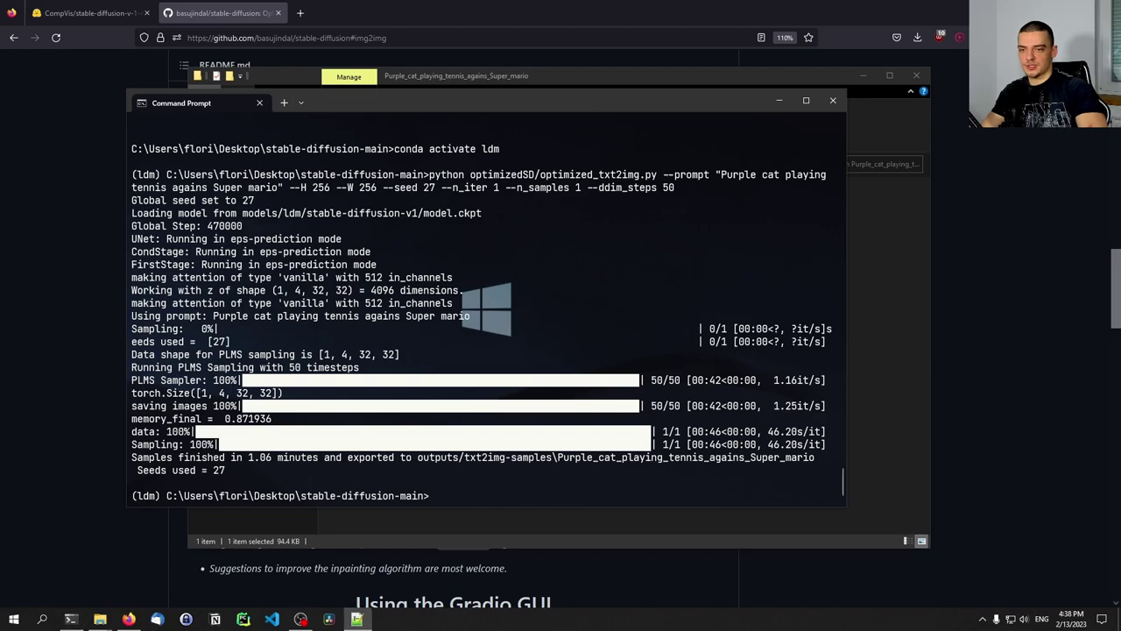
{"action": "left_click", "coordinate": [489, 349]}
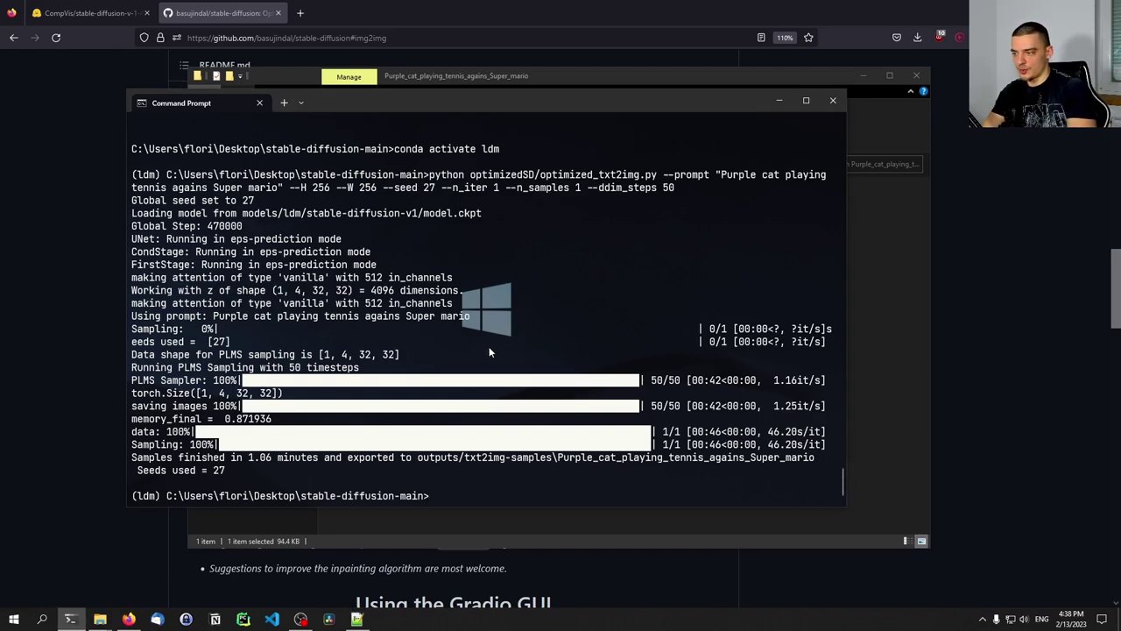
{"action": "type", "text": "pip install gradiu"}
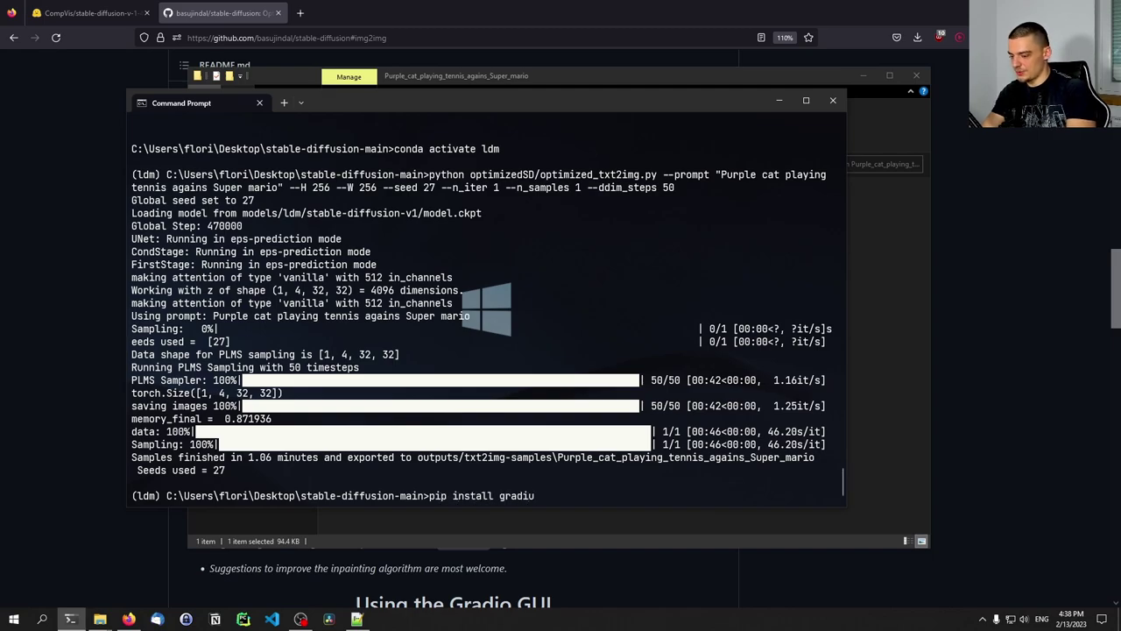
{"action": "key", "text": "BackSpace"}
{"action": "type", "text": "o"}
{"action": "key", "text": "Return"}
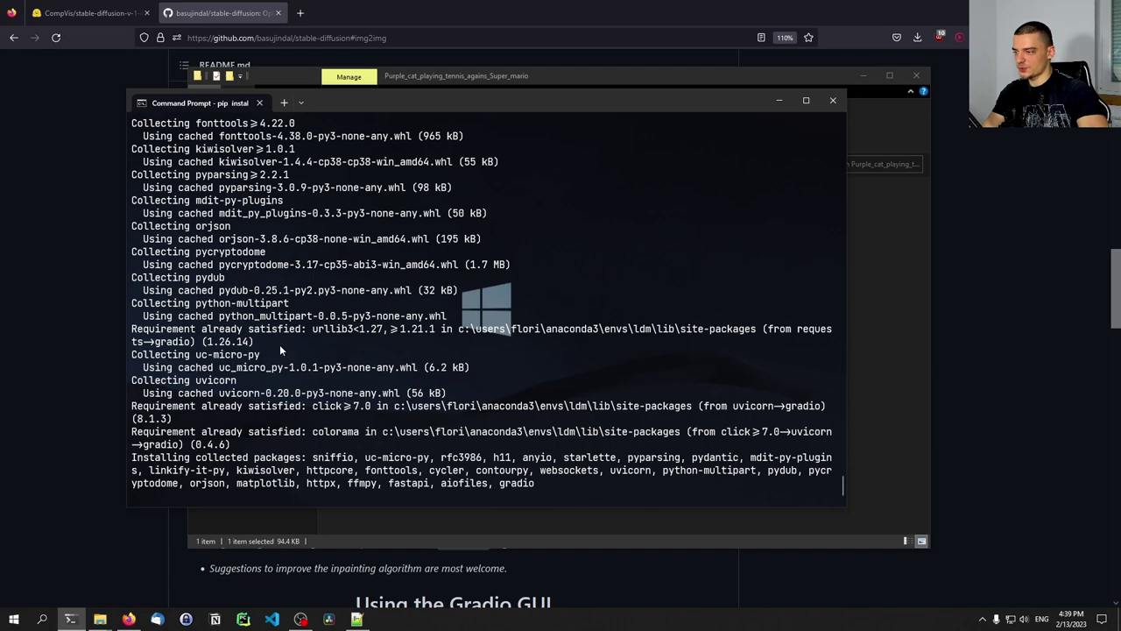
Step: Read the README's Using the Gradio GUI section for the img2img and txt2img launch commands, and check the gradio installation in the Command Prompt
{"action": "left_click", "coordinate": [80, 250]}
{"action": "scroll", "coordinate": [179, 276], "scroll_direction": "down", "scroll_amount": 5}
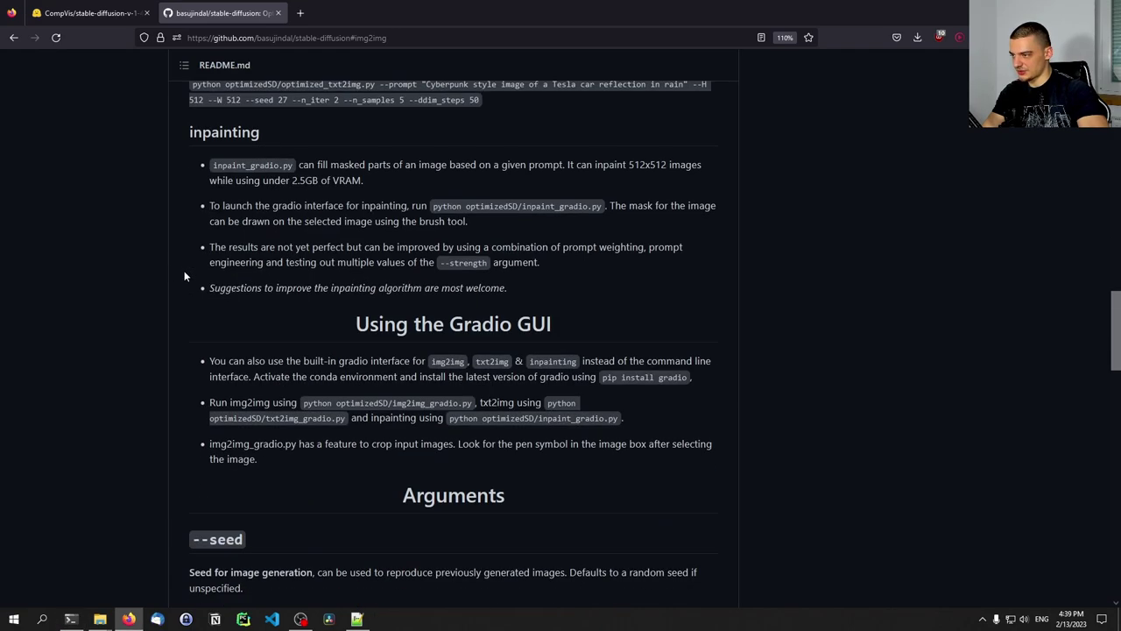
{"action": "scroll", "coordinate": [182, 276], "scroll_direction": "up", "scroll_amount": 2}
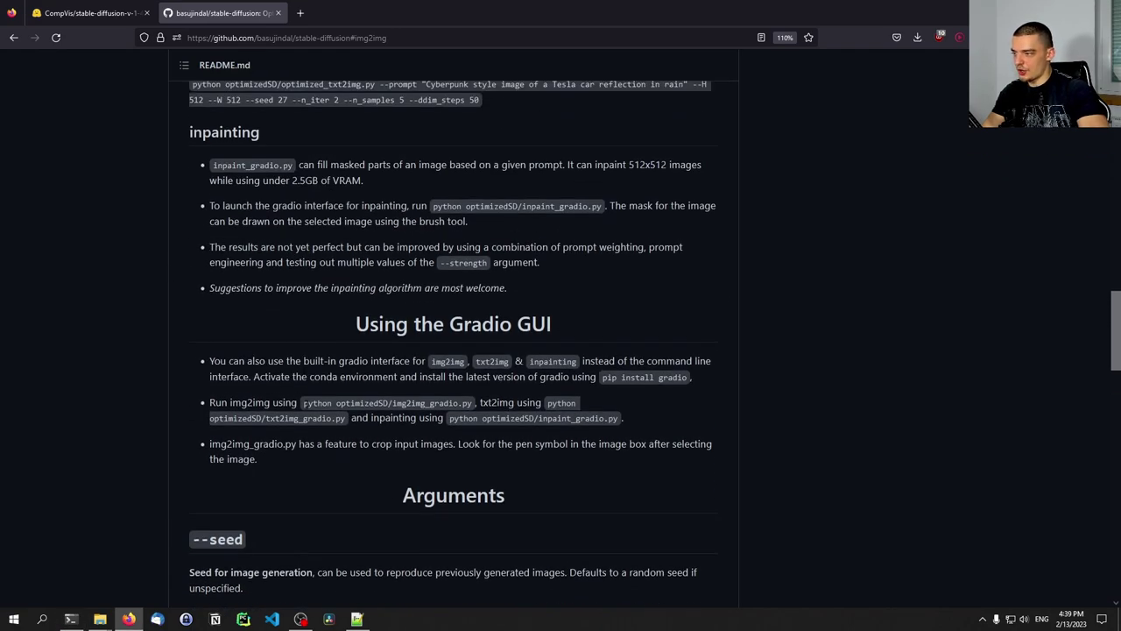
{"action": "left_click_drag", "start_coordinate": [304, 403], "coordinate": [464, 404]}
{"action": "left_click_drag", "start_coordinate": [262, 419], "coordinate": [340, 419]}
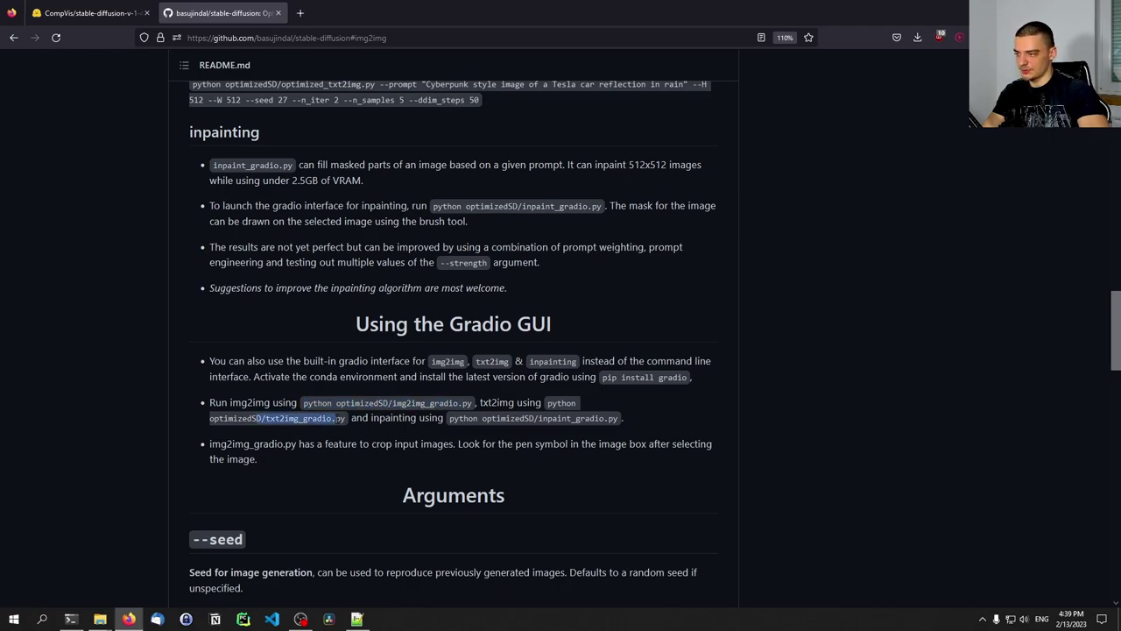
{"action": "left_click", "coordinate": [196, 472]}
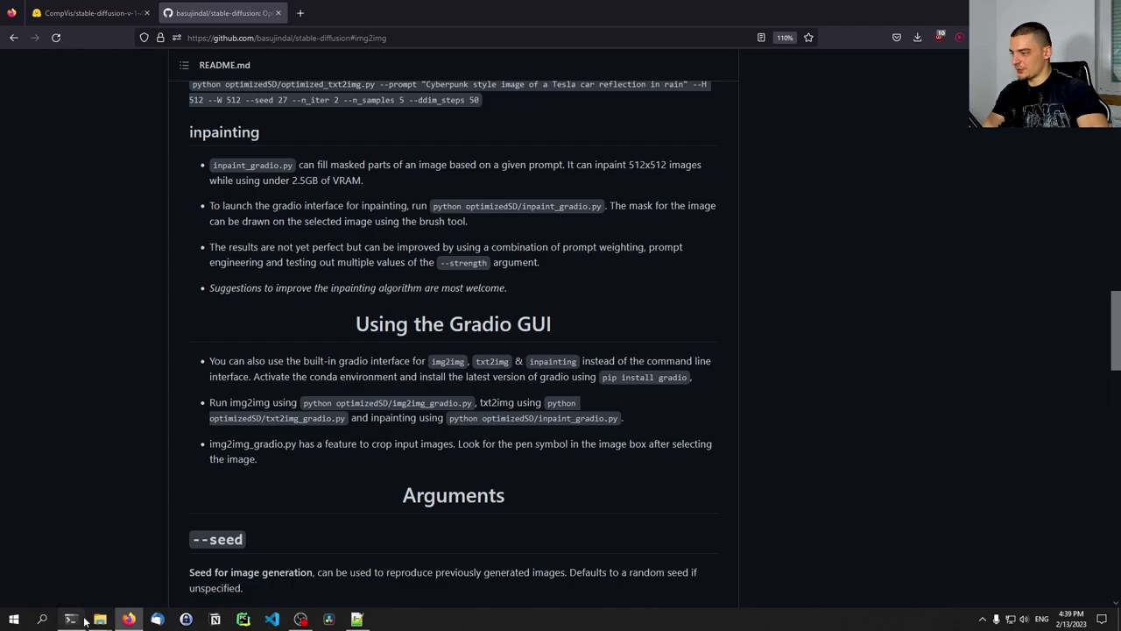
{"action": "left_click", "coordinate": [83, 620]}
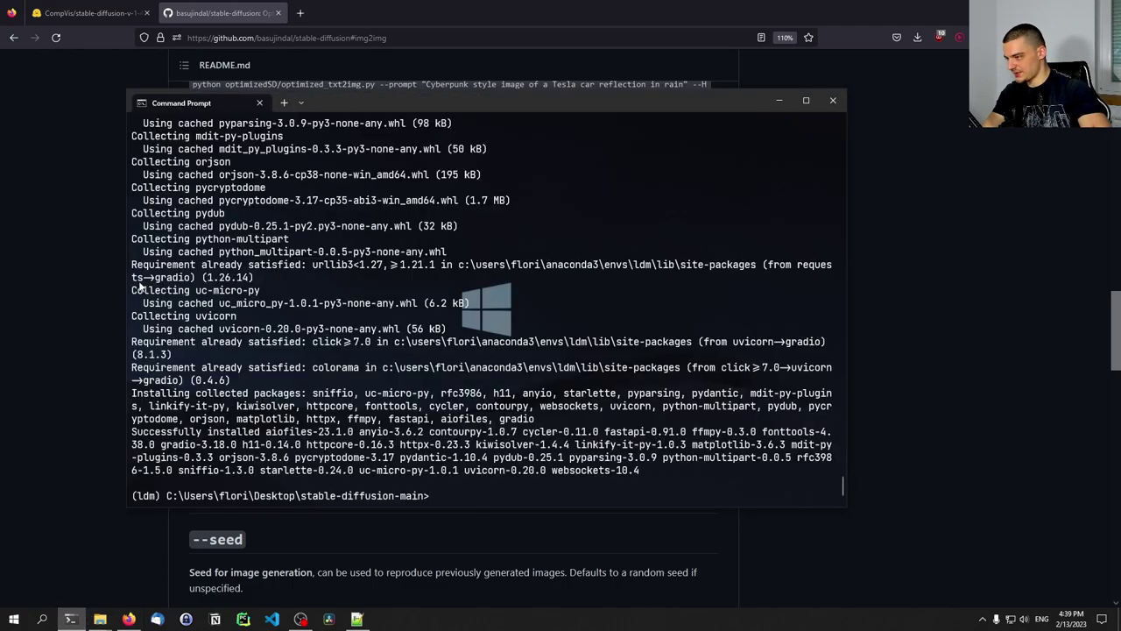
{"action": "left_click", "coordinate": [61, 301]}
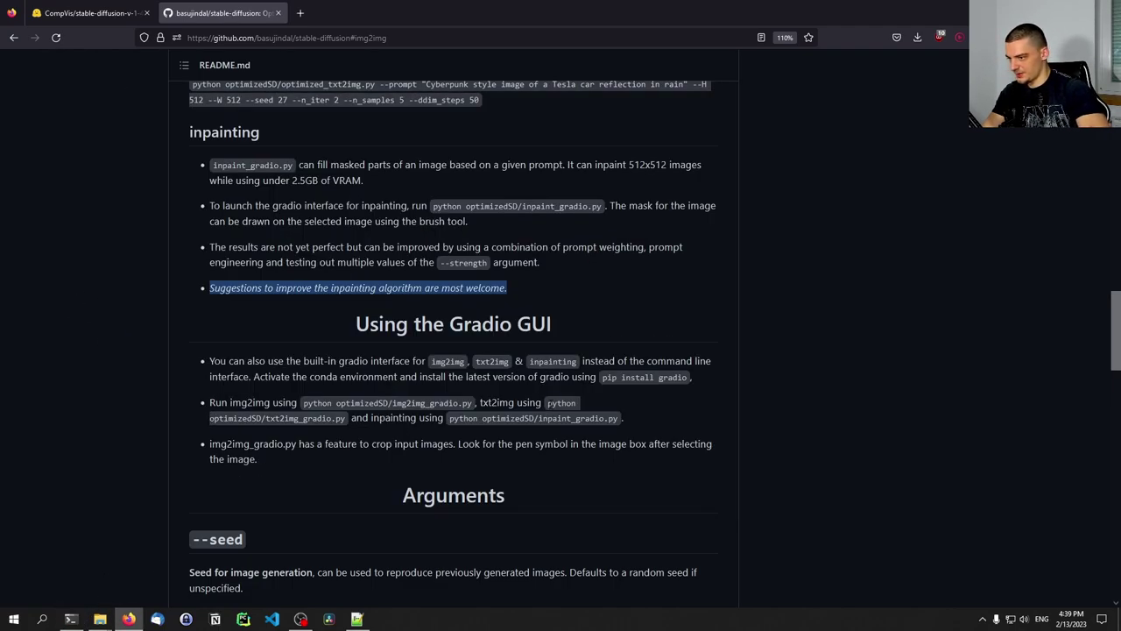
{"action": "left_click_drag", "start_coordinate": [545, 408], "coordinate": [347, 422]}
{"action": "key", "text": "ctrl+c"}
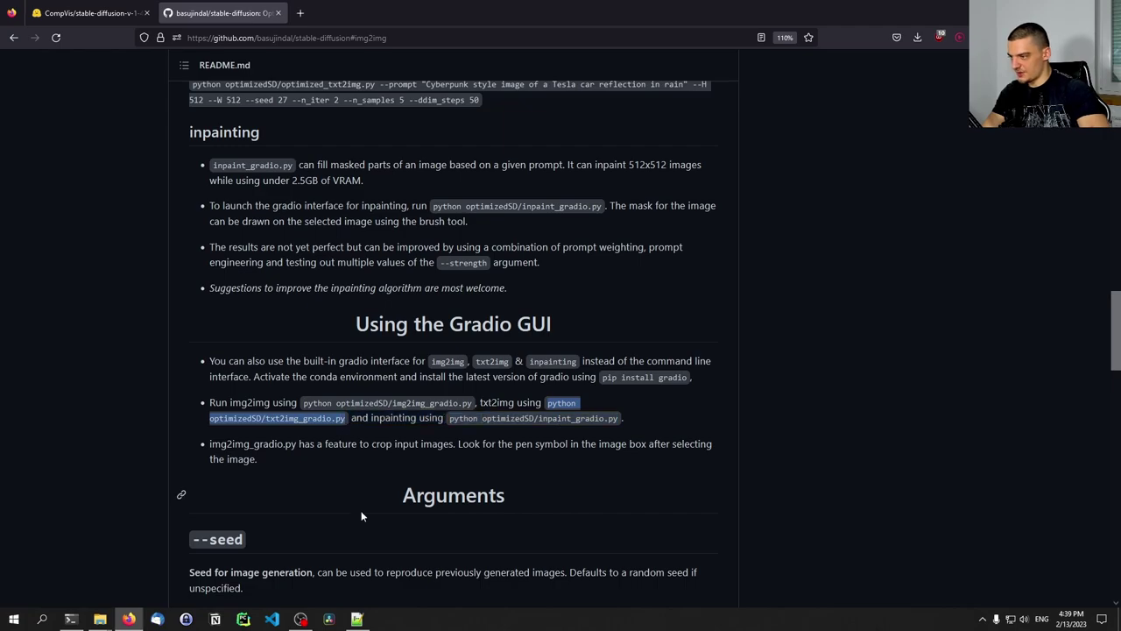
{"action": "left_click", "coordinate": [71, 619]}
{"action": "key", "text": "ctrl+v"}
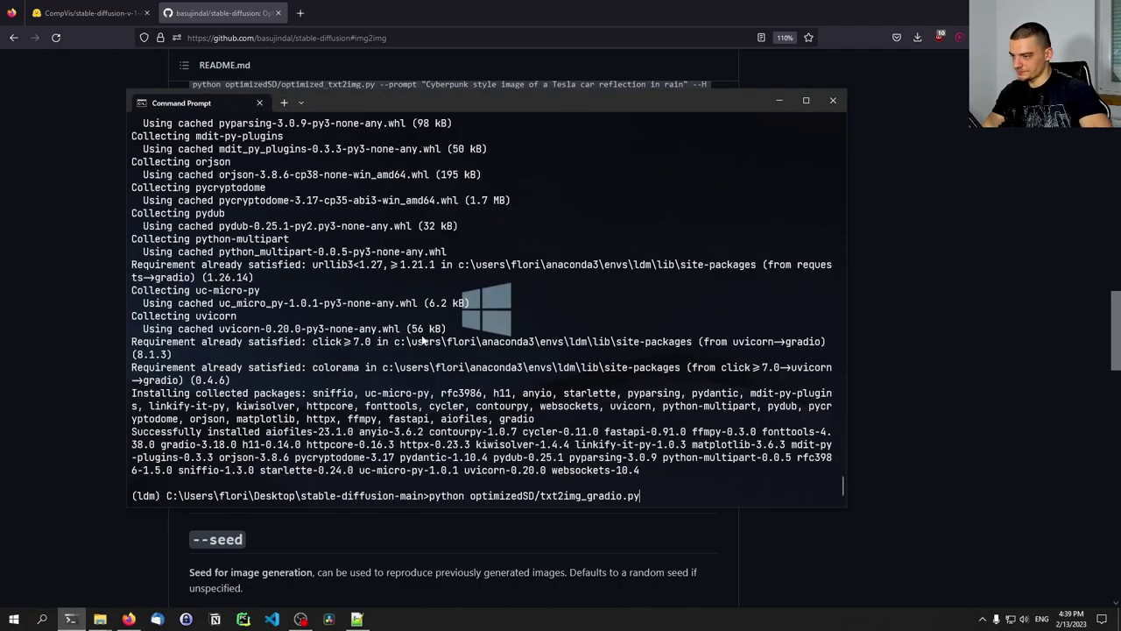
{"action": "key", "text": "Return"}
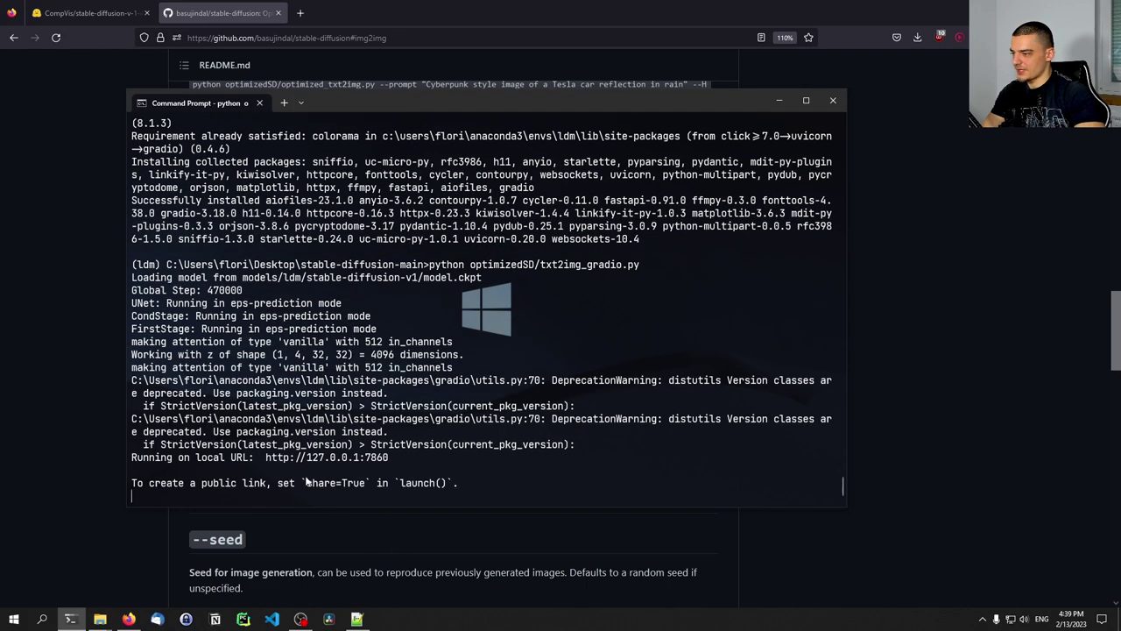
{"action": "left_click", "coordinate": [290, 457], "text": "ctrl"}
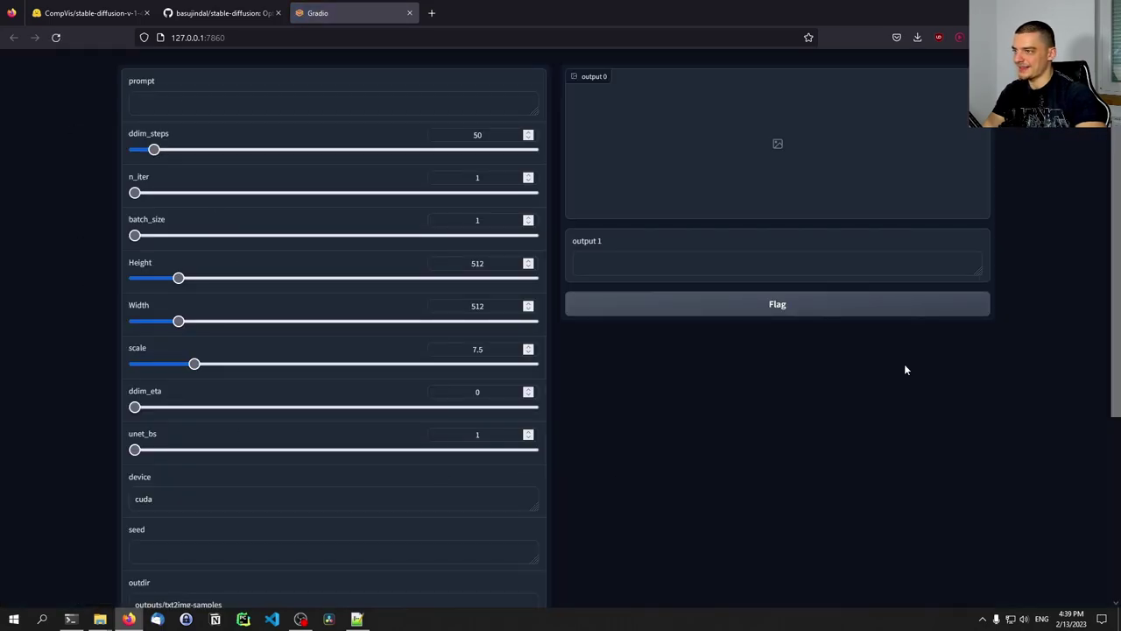
Step: Enter the prompt "purple cat playing tennis against super mario" in the Gradio form and enable the turbo option
{"action": "left_click", "coordinate": [297, 98]}
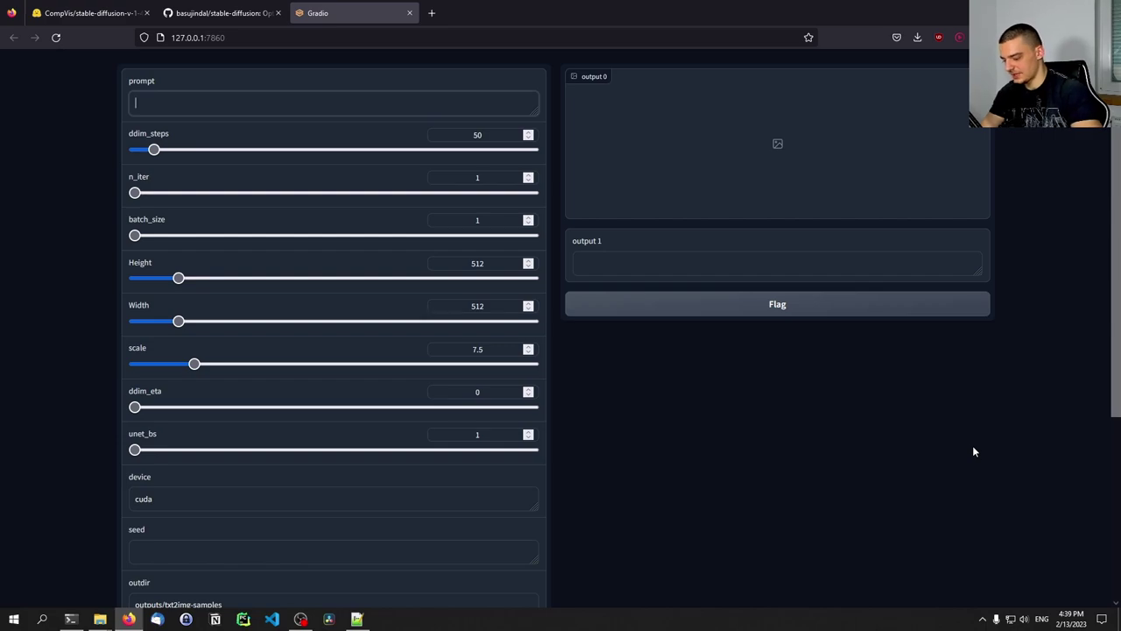
{"action": "type", "text": "purple c"}
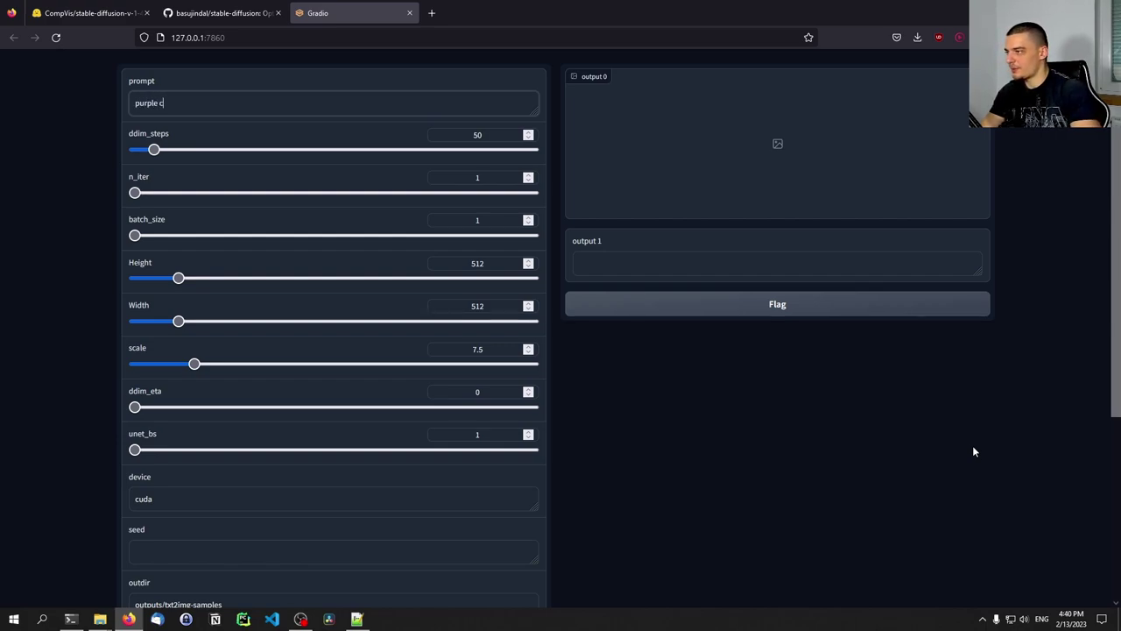
{"action": "type", "text": "at playing tenni"}
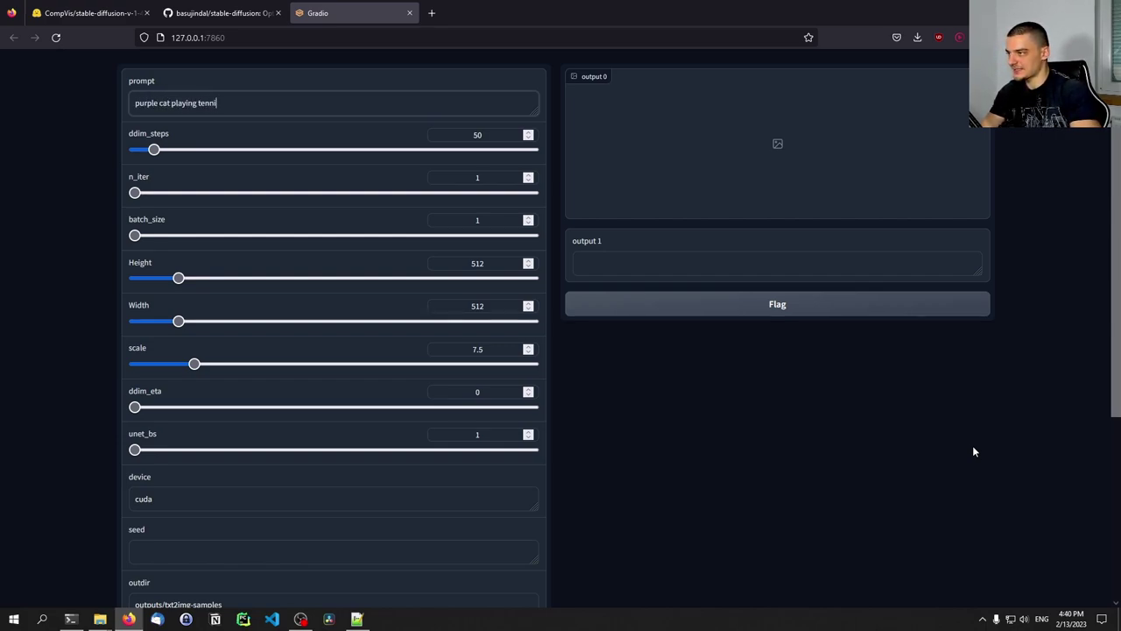
{"action": "type", "text": "s against super mario"}
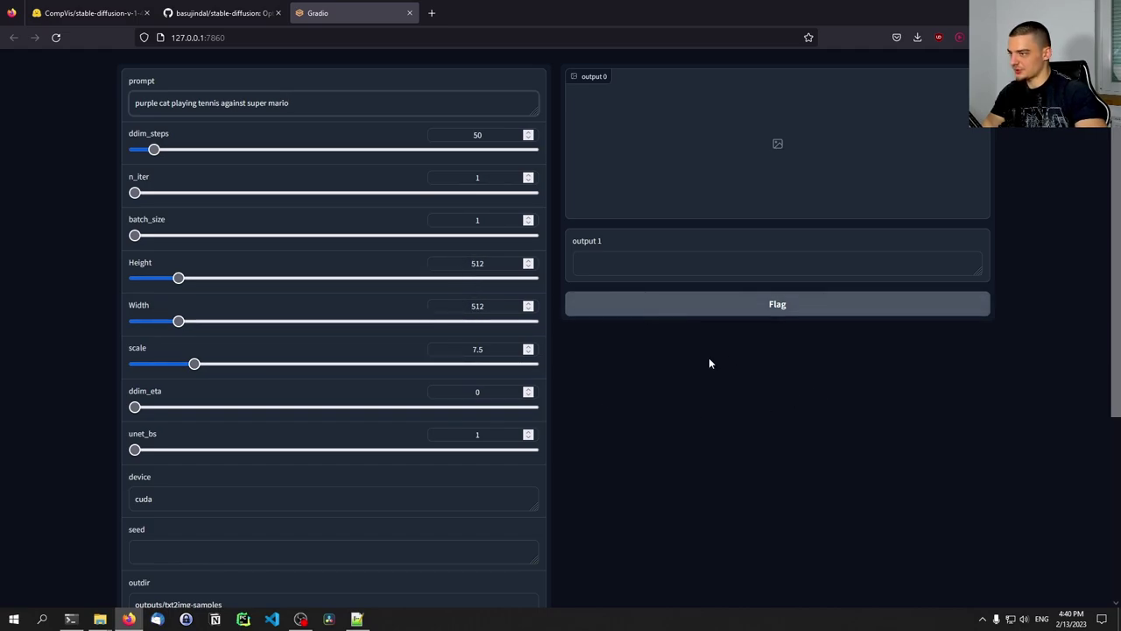
{"action": "scroll", "coordinate": [709, 362], "scroll_direction": "down", "scroll_amount": 3}
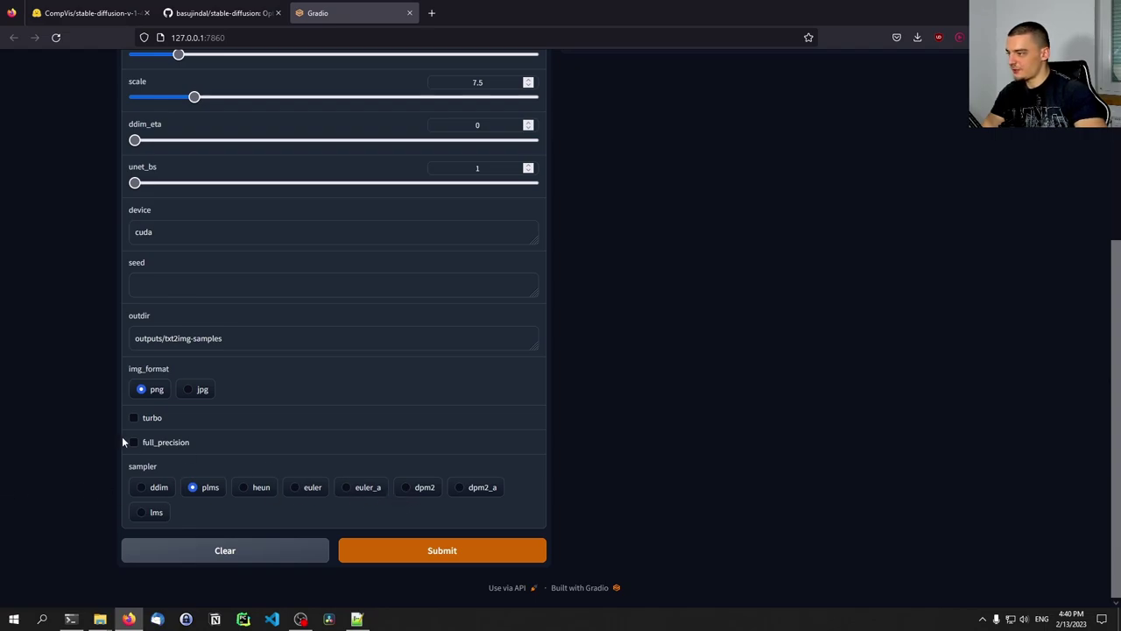
{"action": "left_click", "coordinate": [134, 417]}
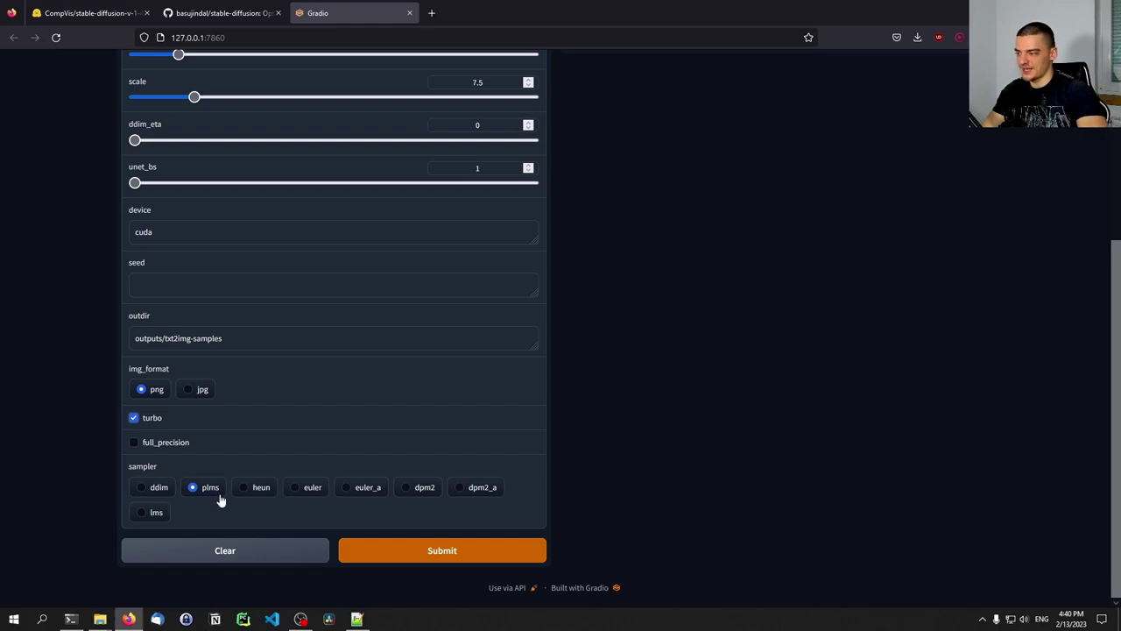
Step: Review the generation settings in the Gradio form and set batch_size to 4
{"action": "scroll", "coordinate": [175, 461], "scroll_direction": "up", "scroll_amount": 5}
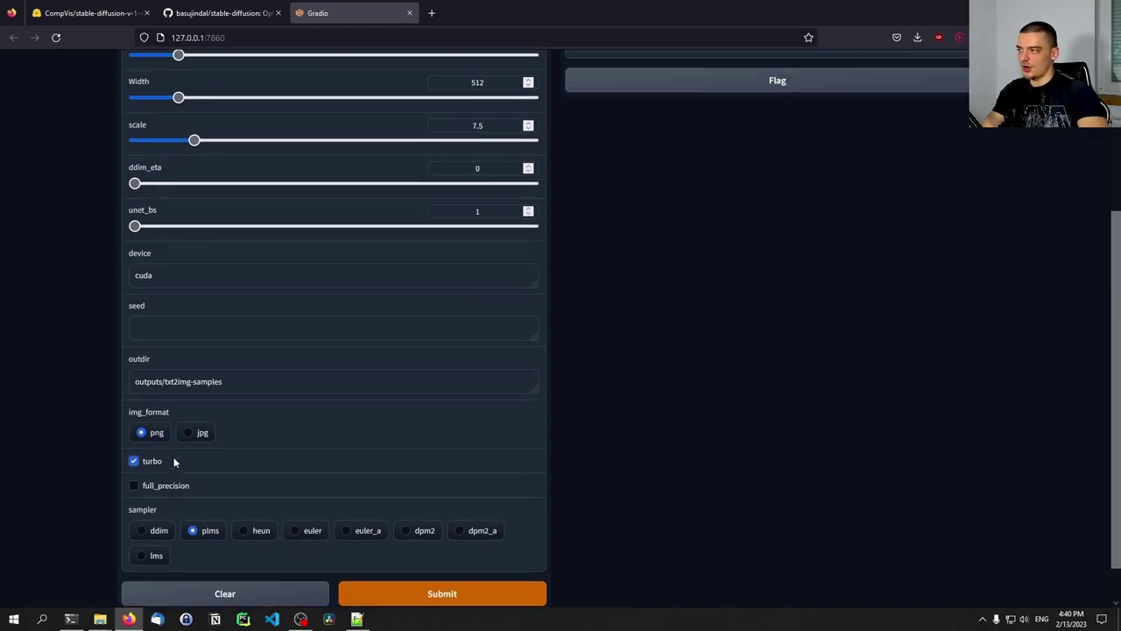
{"action": "scroll", "coordinate": [8, 431], "scroll_direction": "up", "scroll_amount": 1}
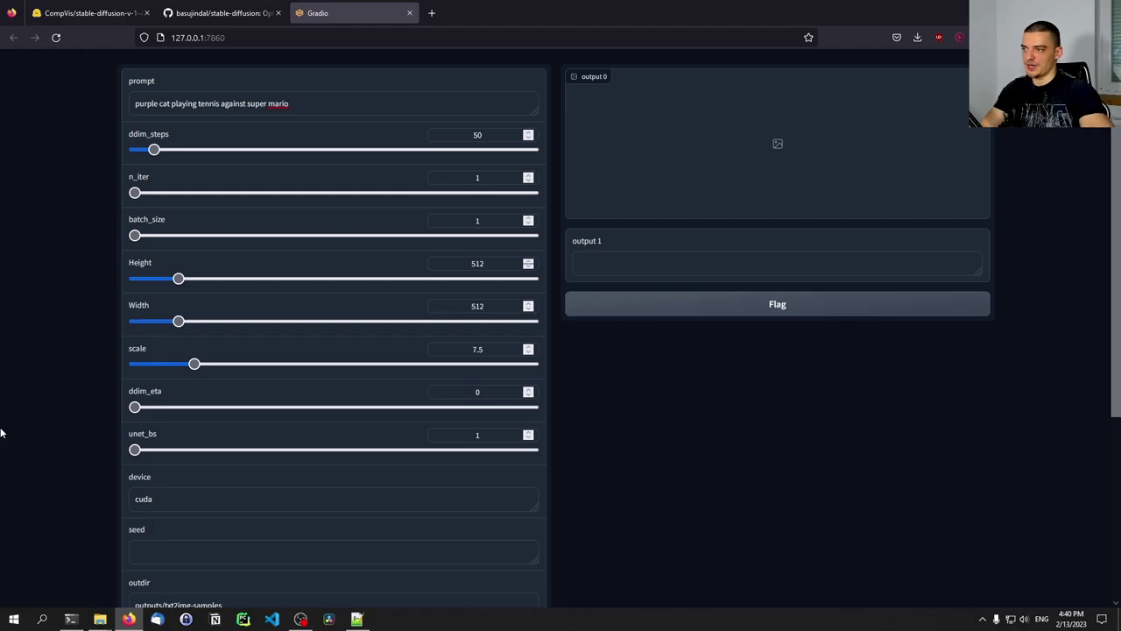
{"action": "scroll", "coordinate": [200, 482], "scroll_direction": "down", "scroll_amount": 5}
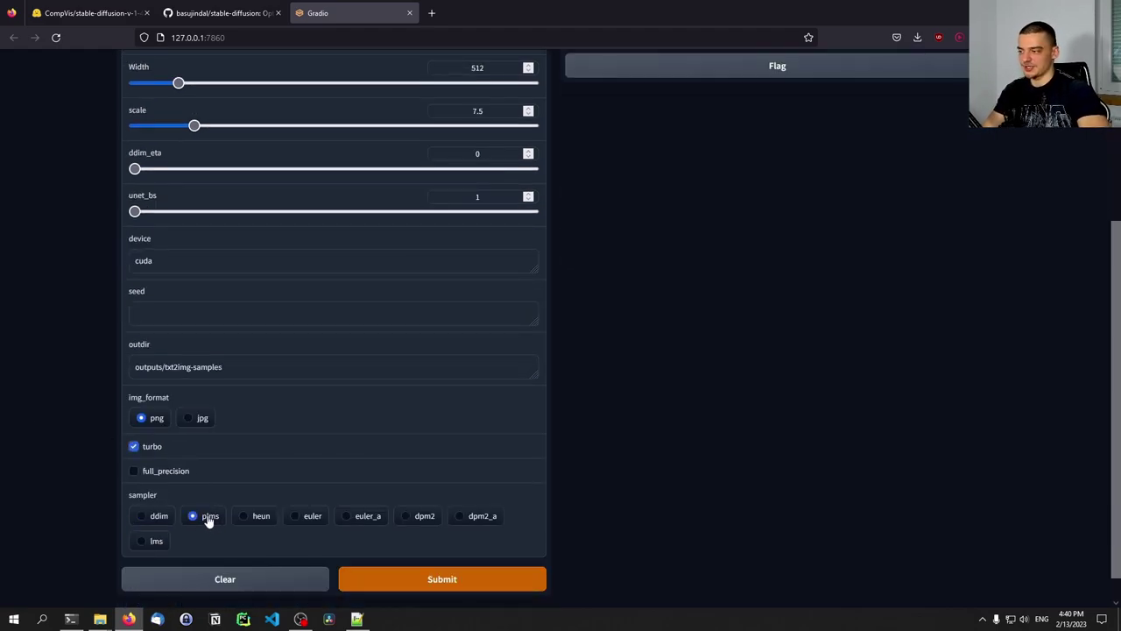
{"action": "scroll", "coordinate": [38, 402], "scroll_direction": "up", "scroll_amount": 5}
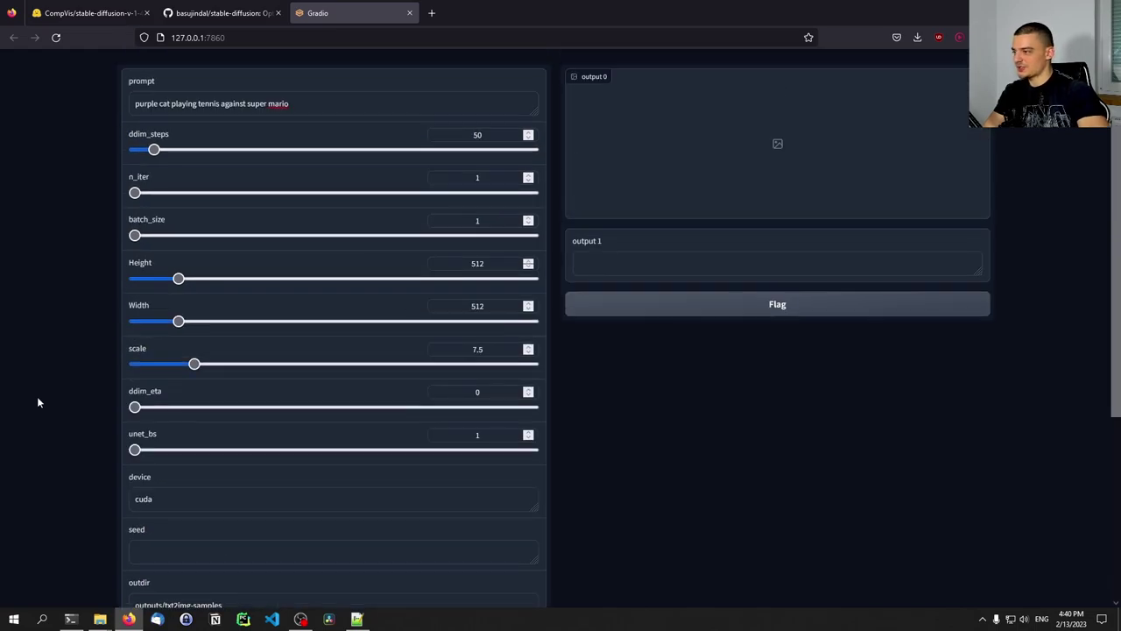
{"action": "scroll", "coordinate": [37, 371], "scroll_direction": "down", "scroll_amount": 2}
{"action": "scroll", "coordinate": [35, 347], "scroll_direction": "up", "scroll_amount": 3}
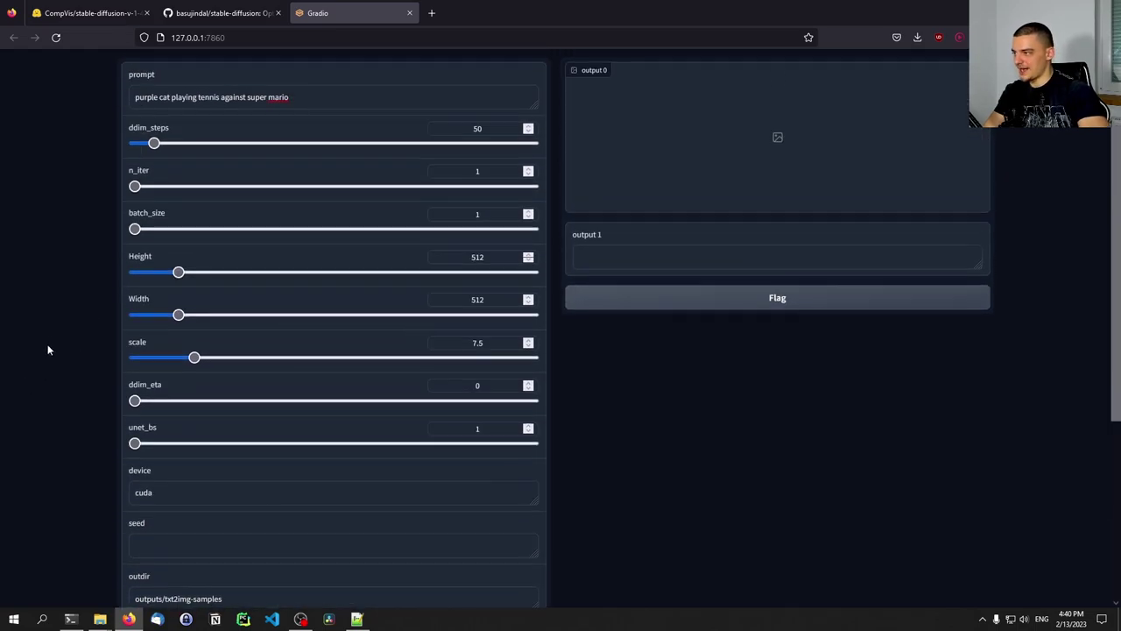
{"action": "left_click_drag", "start_coordinate": [137, 236], "coordinate": [146, 236]}
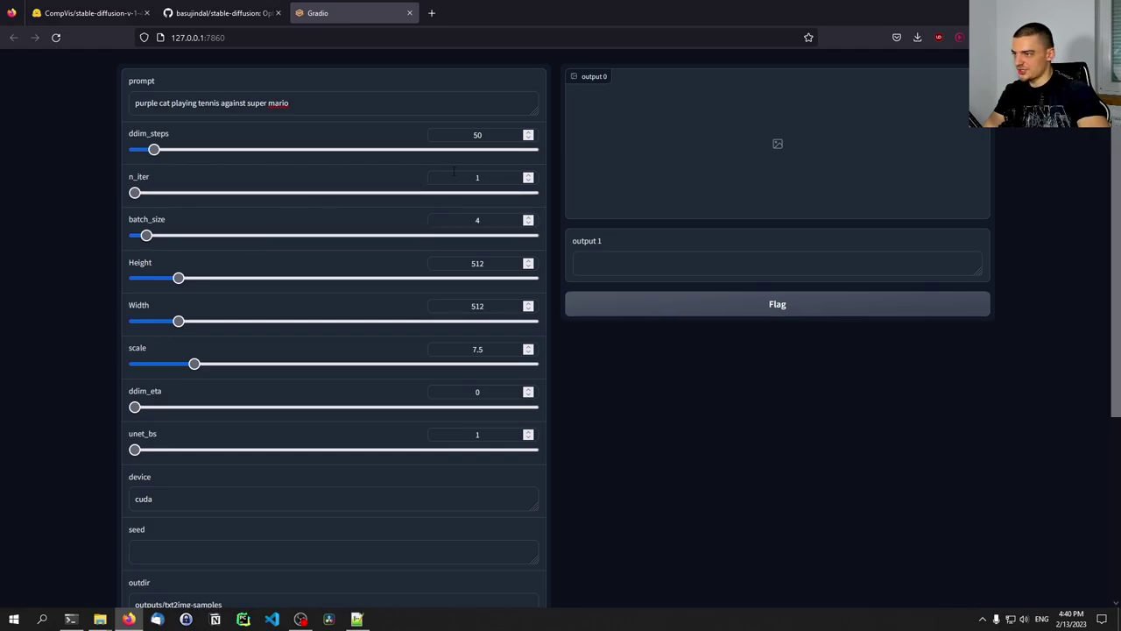
Step: Submit the Gradio form to generate the purple cat images and follow the sampling progress in the Command Prompt
{"action": "scroll", "coordinate": [651, 296], "scroll_direction": "down", "scroll_amount": 2}
{"action": "scroll", "coordinate": [618, 336], "scroll_direction": "up", "scroll_amount": 2}
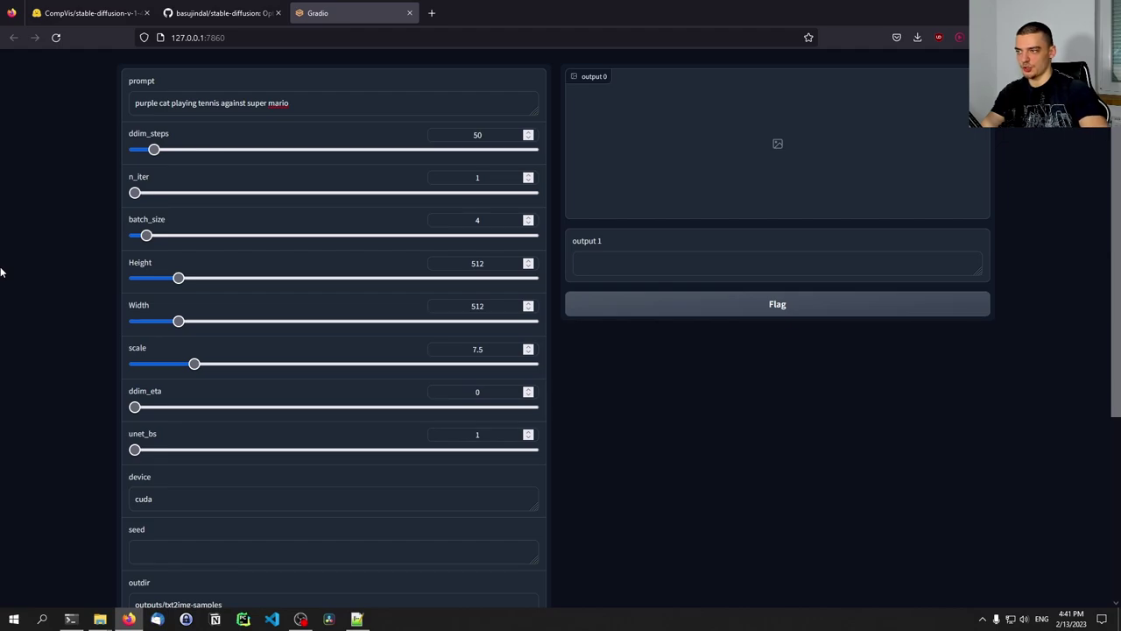
{"action": "scroll", "coordinate": [18, 270], "scroll_direction": "down", "scroll_amount": 3}
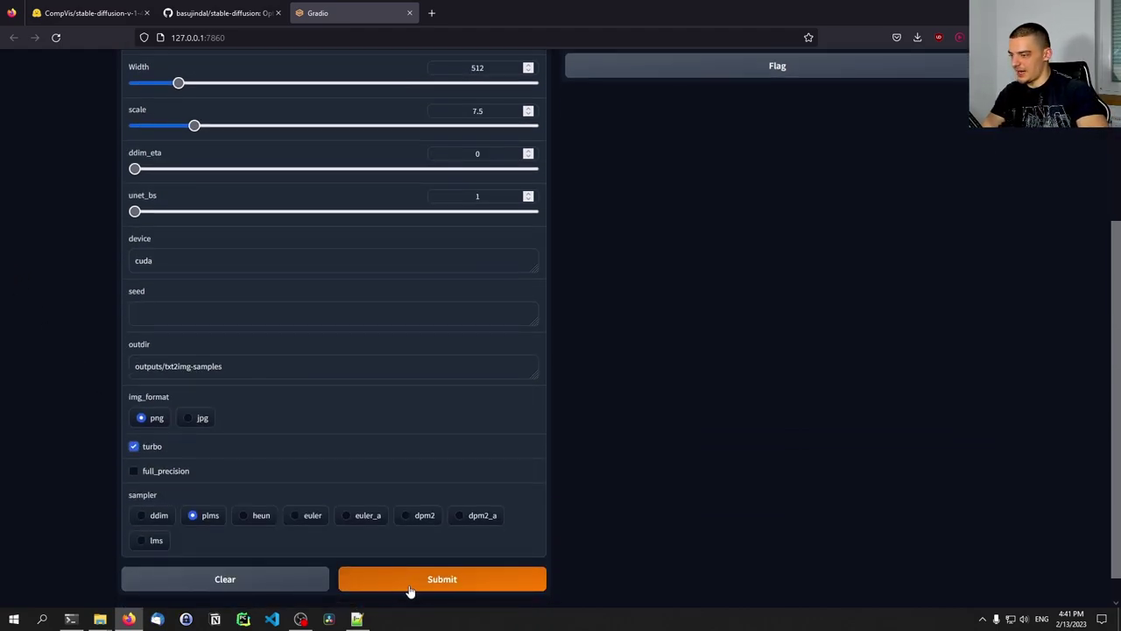
{"action": "left_click", "coordinate": [408, 590]}
{"action": "left_click", "coordinate": [71, 619]}
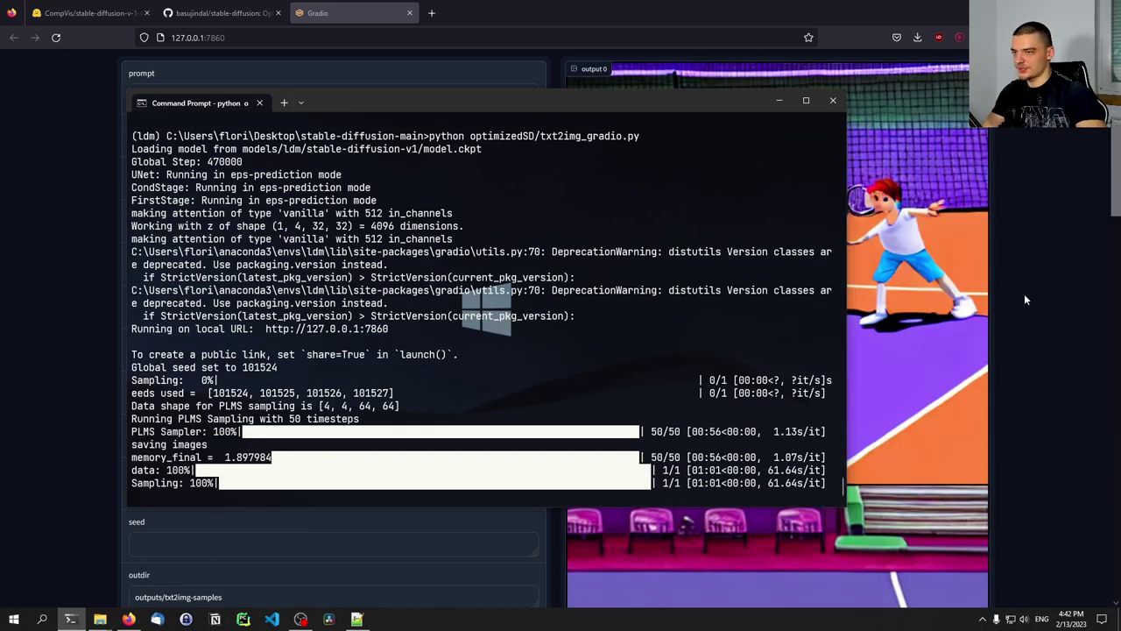
Step: Back in the browser, look through all the generated tennis images in the Gradio output
{"action": "left_click", "coordinate": [1024, 293]}
{"action": "scroll", "coordinate": [1023, 283], "scroll_direction": "down", "scroll_amount": 7}
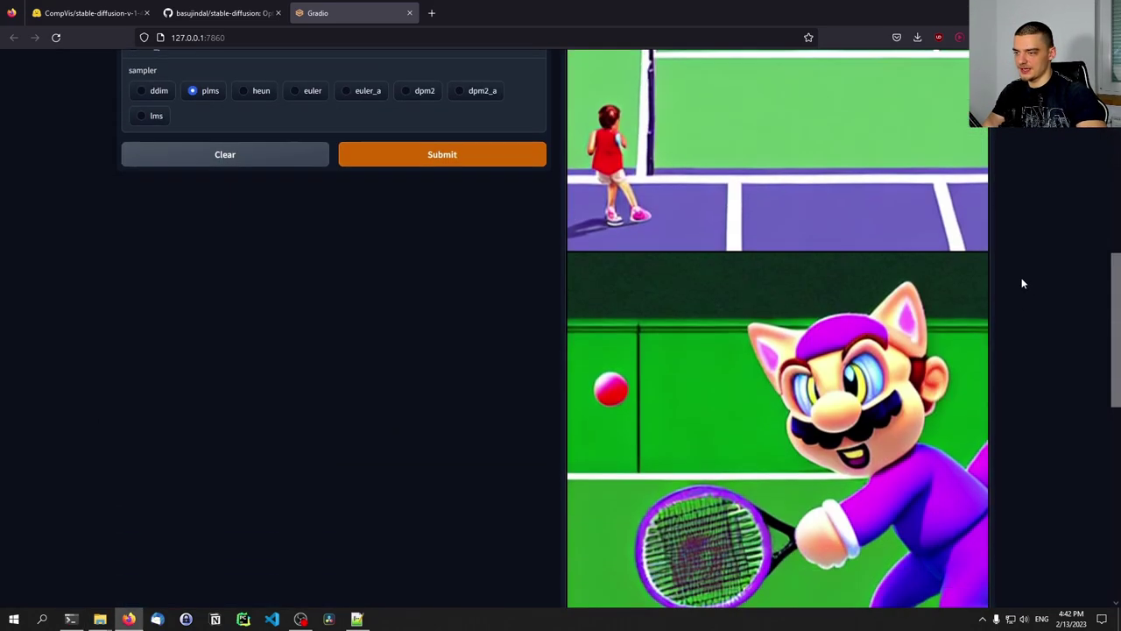
{"action": "scroll", "coordinate": [1023, 283], "scroll_direction": "down", "scroll_amount": 2}
{"action": "scroll", "coordinate": [1021, 282], "scroll_direction": "down", "scroll_amount": 5}
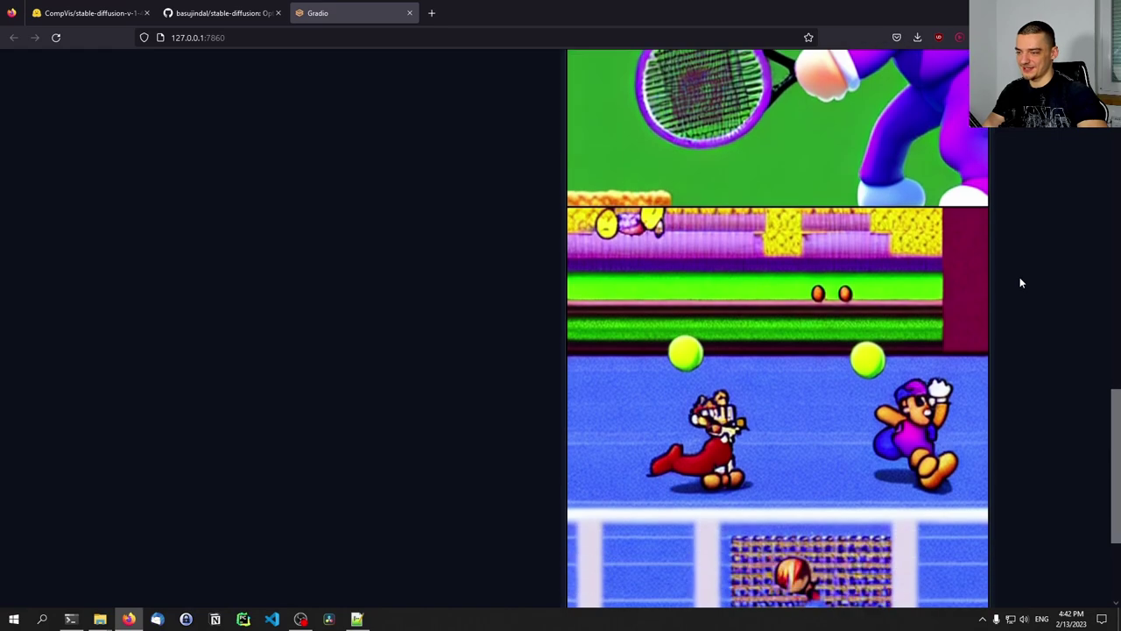
{"action": "scroll", "coordinate": [1017, 280], "scroll_direction": "down", "scroll_amount": 1}
{"action": "scroll", "coordinate": [1014, 271], "scroll_direction": "up", "scroll_amount": 8}
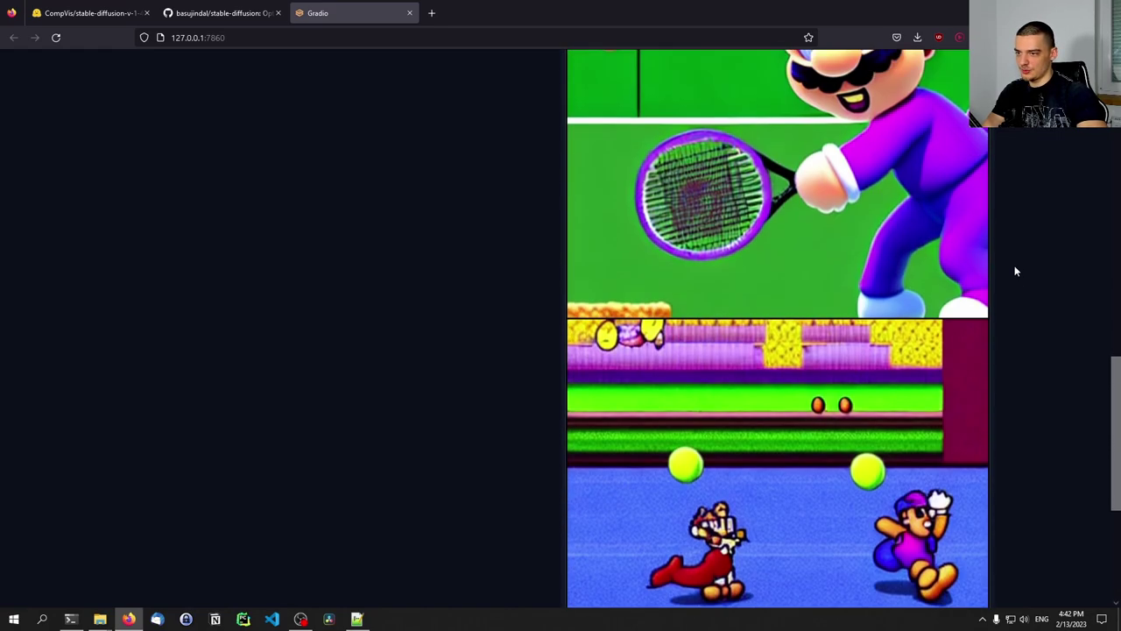
{"action": "scroll", "coordinate": [1016, 272], "scroll_direction": "down", "scroll_amount": 3}
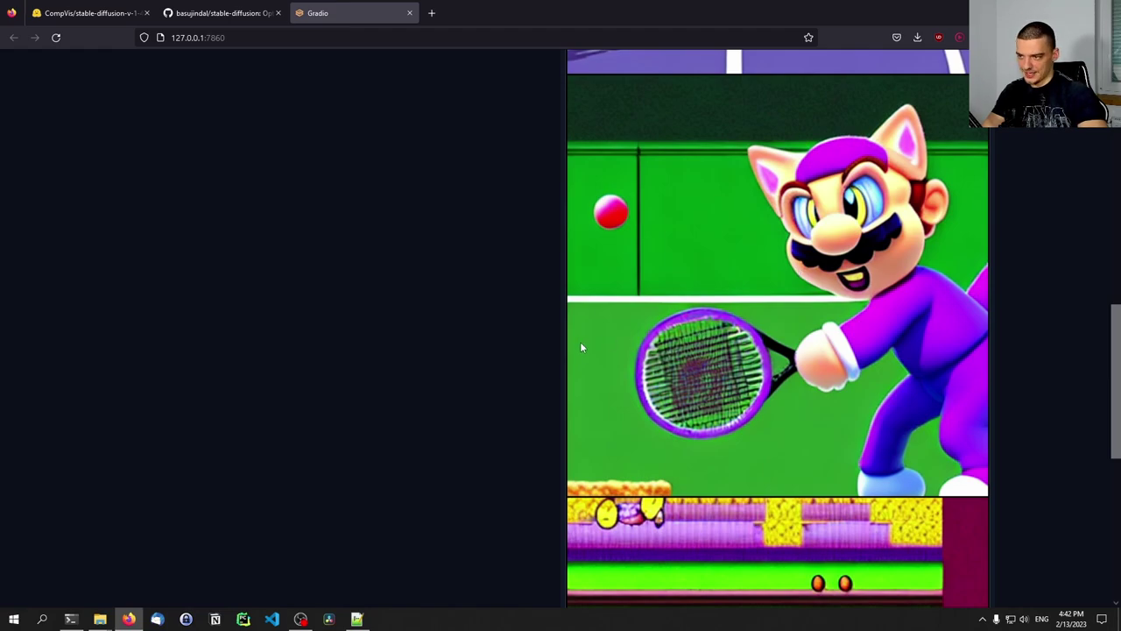
{"action": "scroll", "coordinate": [580, 341], "scroll_direction": "up", "scroll_amount": 10}
{"action": "scroll", "coordinate": [578, 350], "scroll_direction": "up", "scroll_amount": 3}
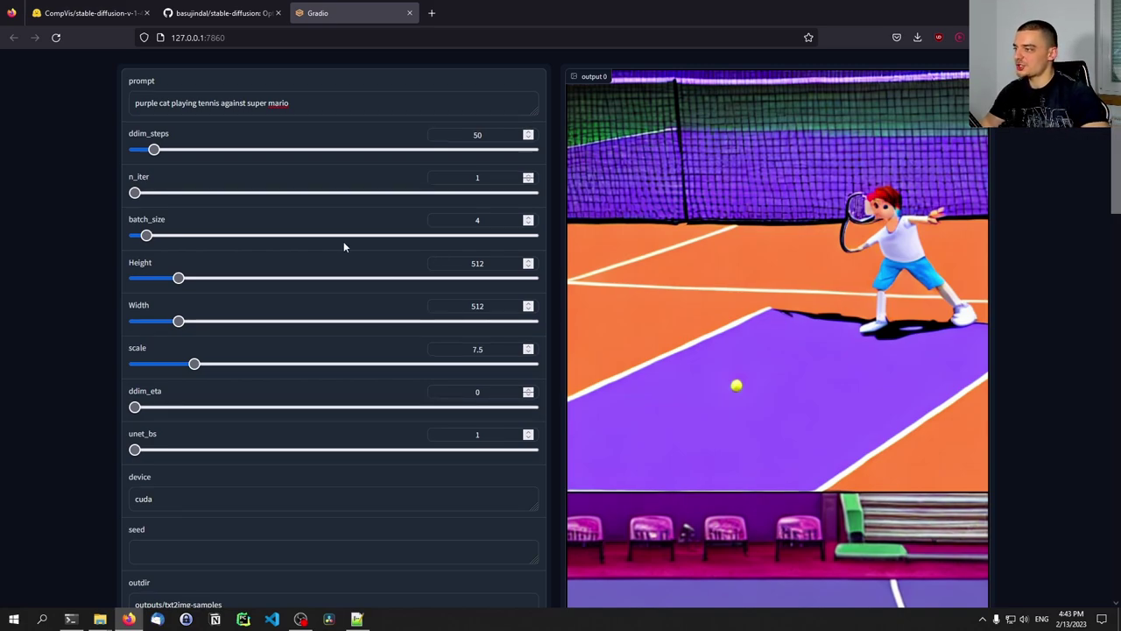
Step: Replace the prompt with "blue fantasy portal leading to a mysterious world full of clouds and demons"
{"action": "left_click_drag", "start_coordinate": [290, 102], "coordinate": [23, 151]}
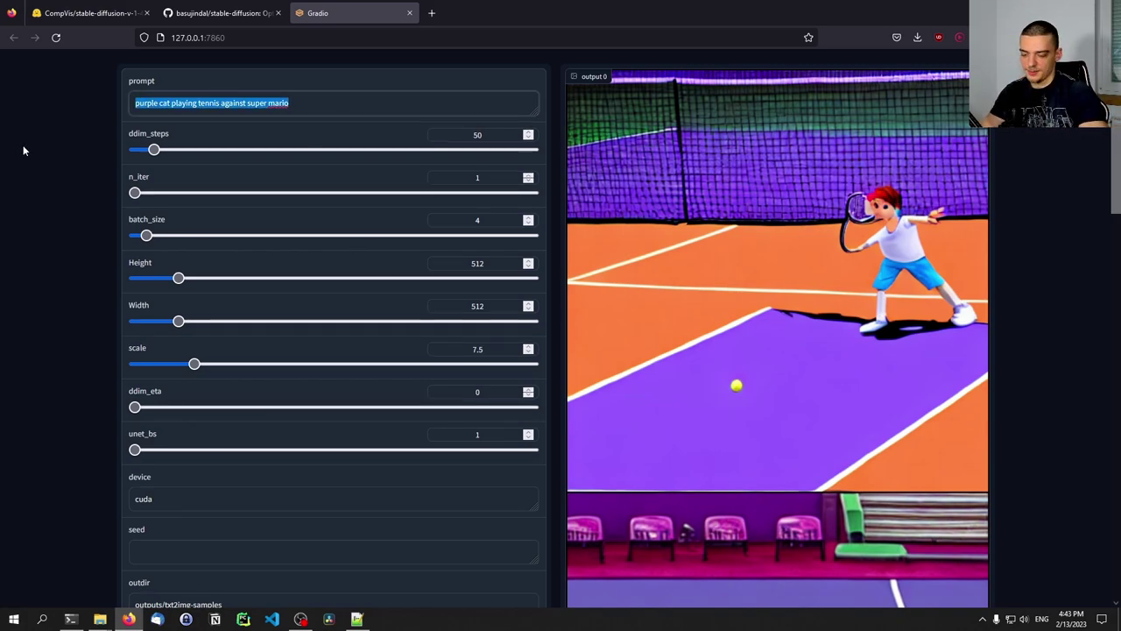
{"action": "key", "text": "BackSpace"}
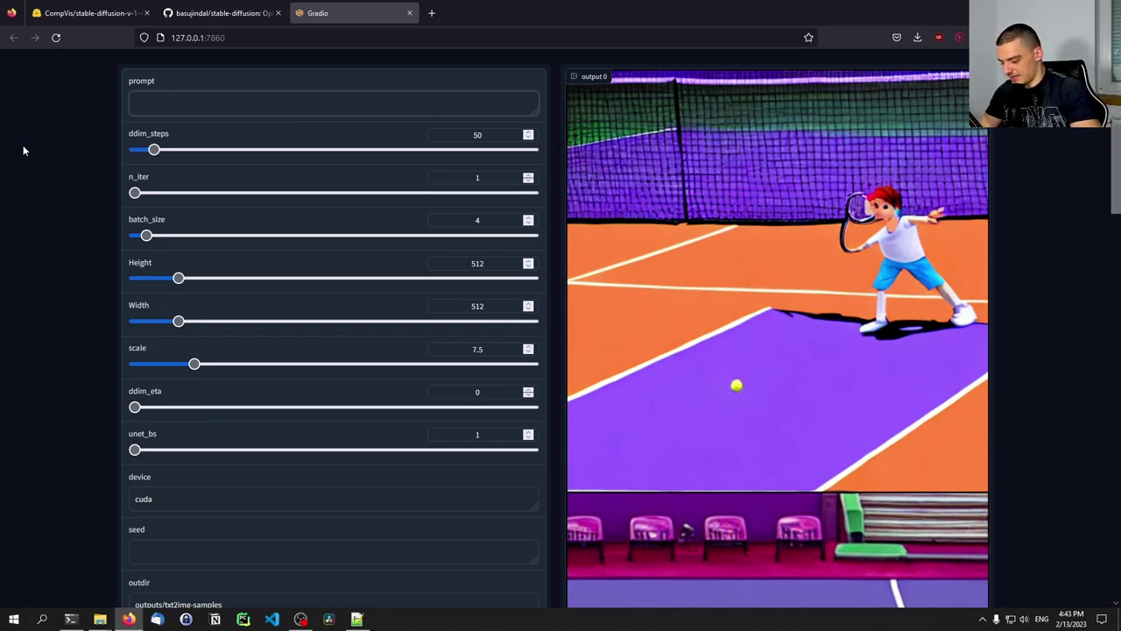
{"action": "type", "text": "fanta"}
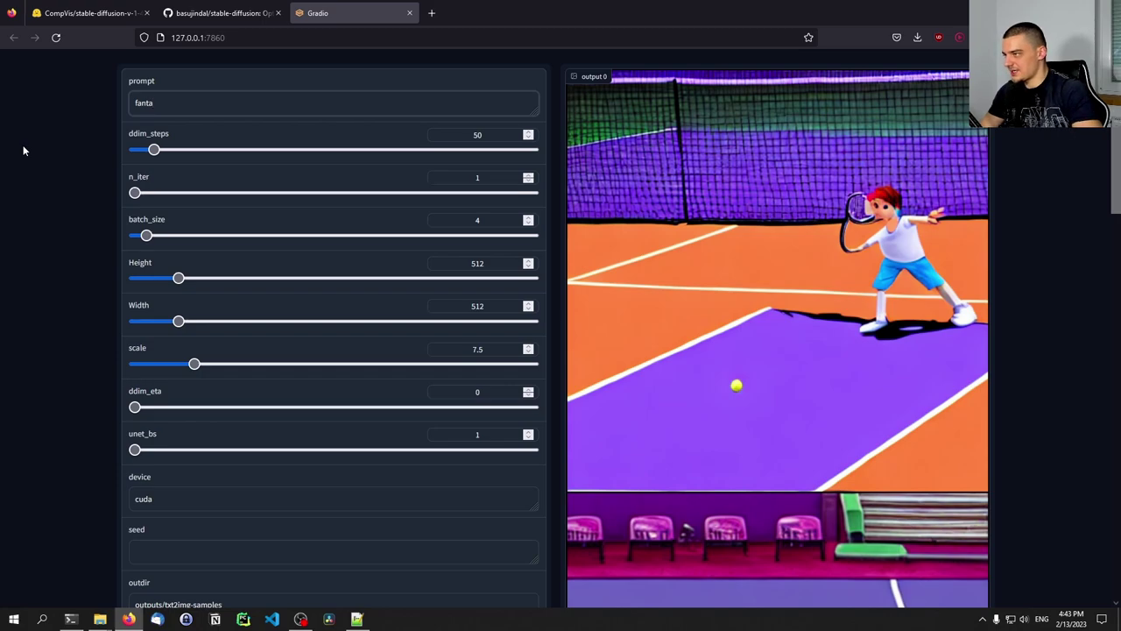
{"action": "type", "text": "sy portal"}
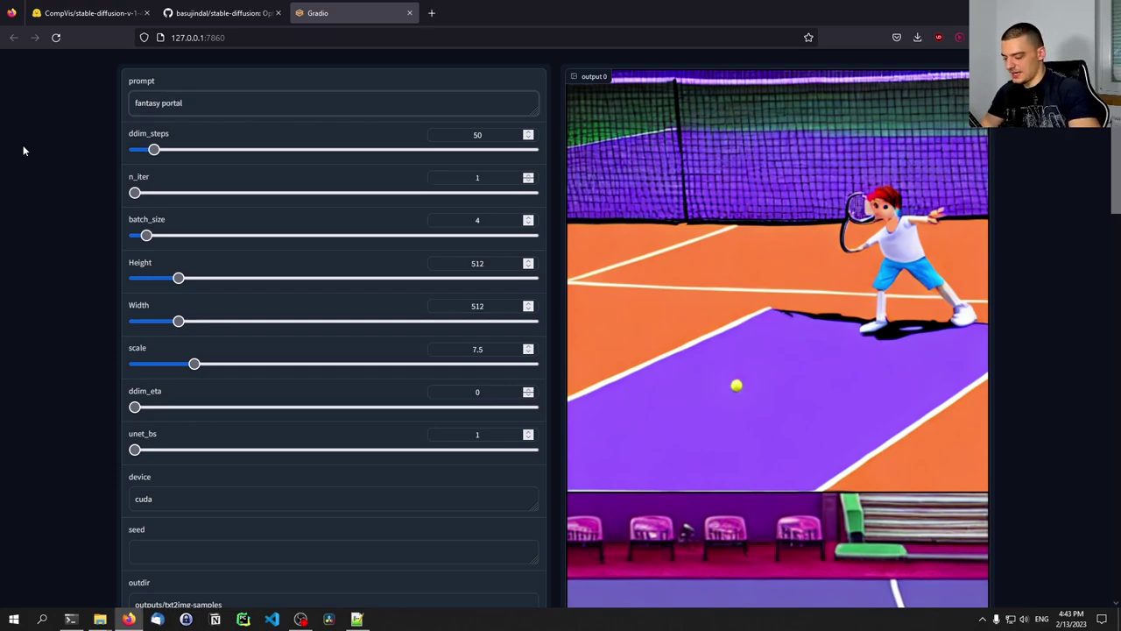
{"action": "type", "text": "blue "}
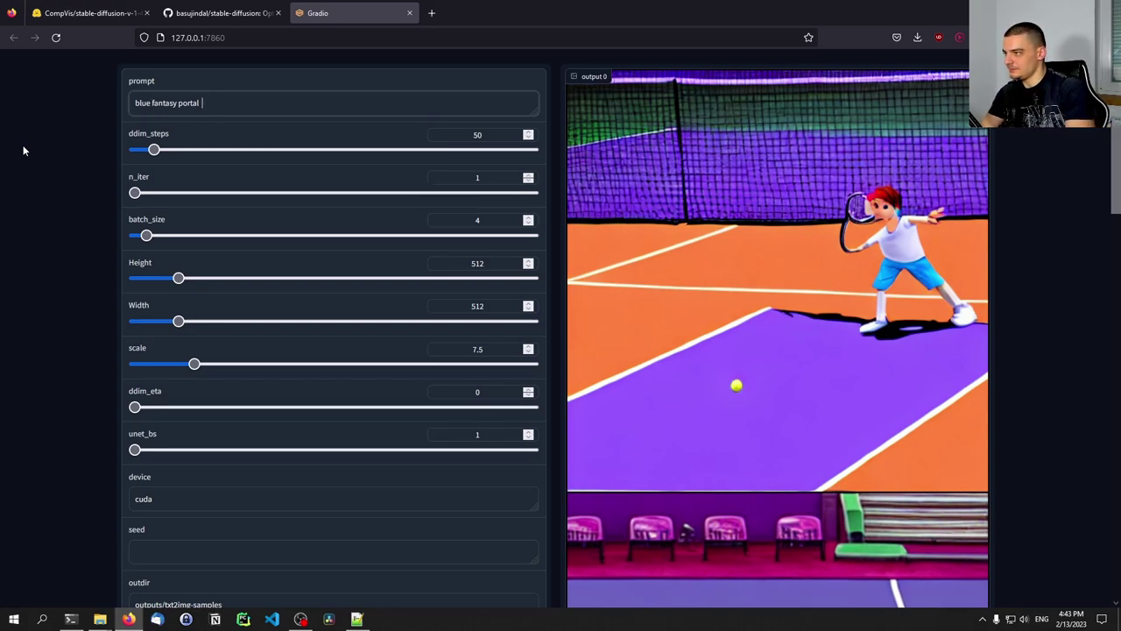
{"action": "type", "text": " leading to a mys"}
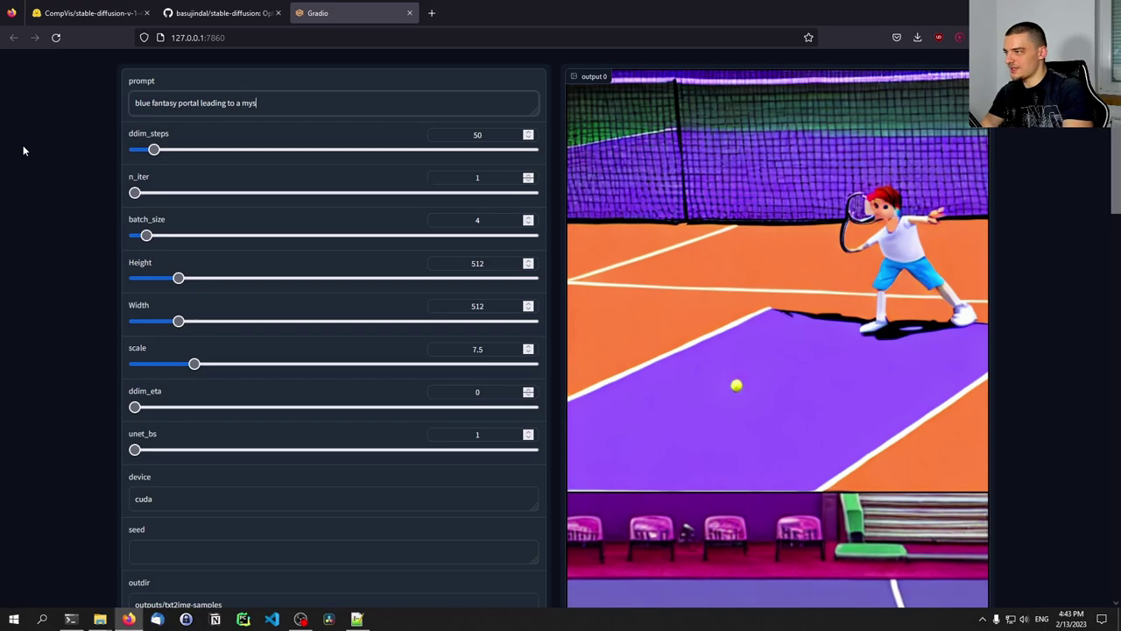
{"action": "type", "text": "terious world full of clouds and demons"}
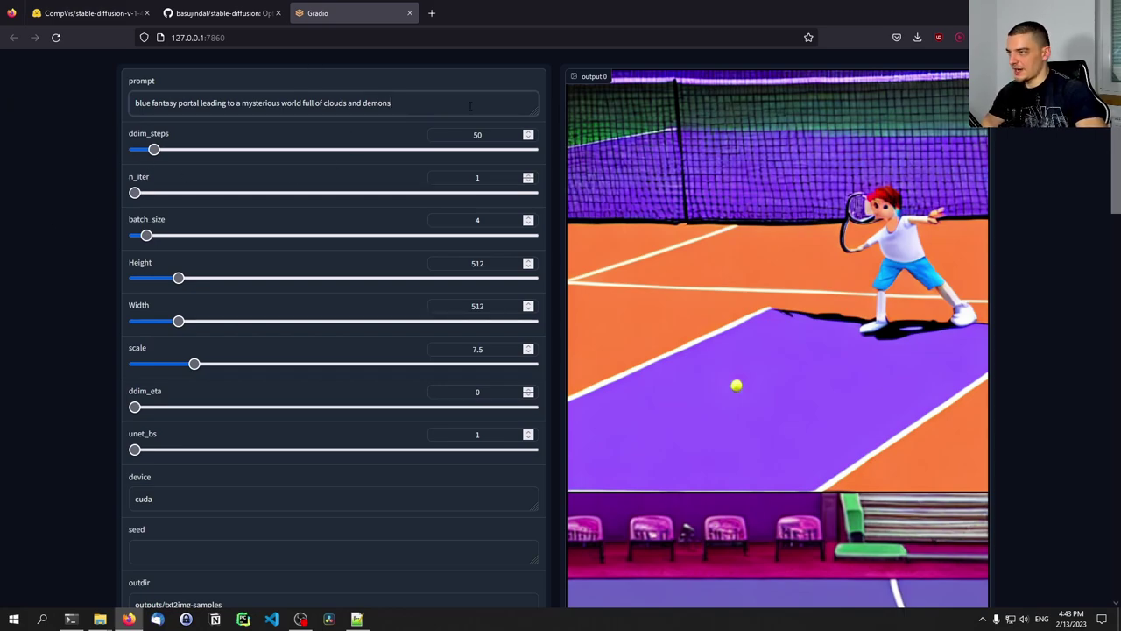
{"action": "key", "text": "ctrl+a"}
{"action": "left_click", "coordinate": [43, 204]}
Step: Generate images from the fantasy portal prompt, check the sampling log in the Command Prompt, and return to the Gradio output
{"action": "scroll", "coordinate": [43, 219], "scroll_direction": "down", "scroll_amount": 4}
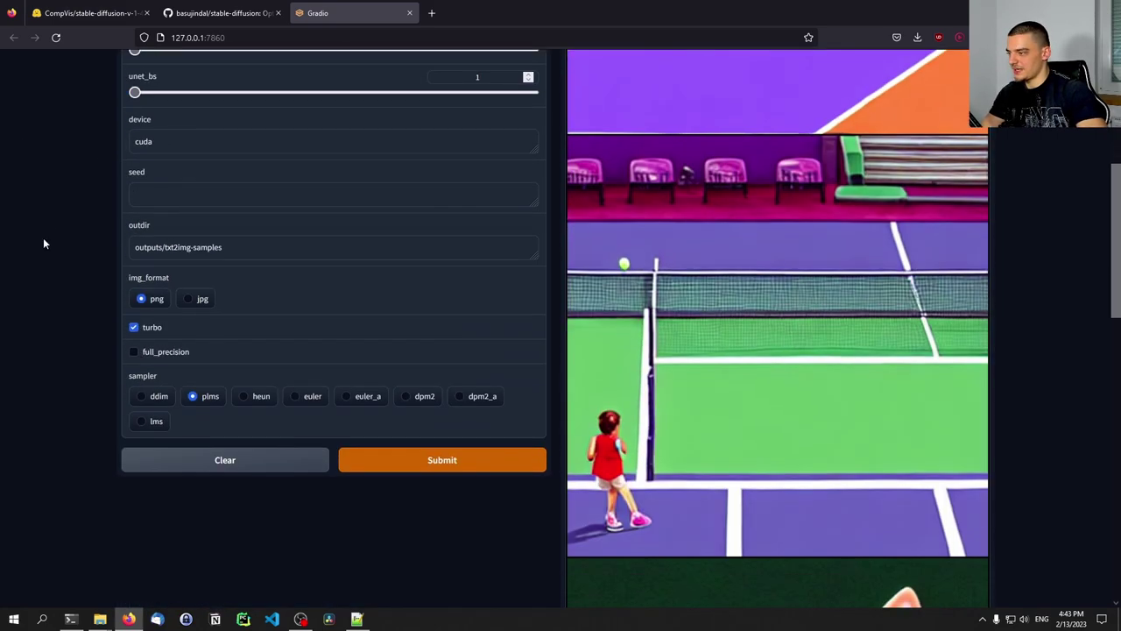
{"action": "left_click", "coordinate": [378, 462]}
{"action": "scroll", "coordinate": [393, 468], "scroll_direction": "up", "scroll_amount": 5}
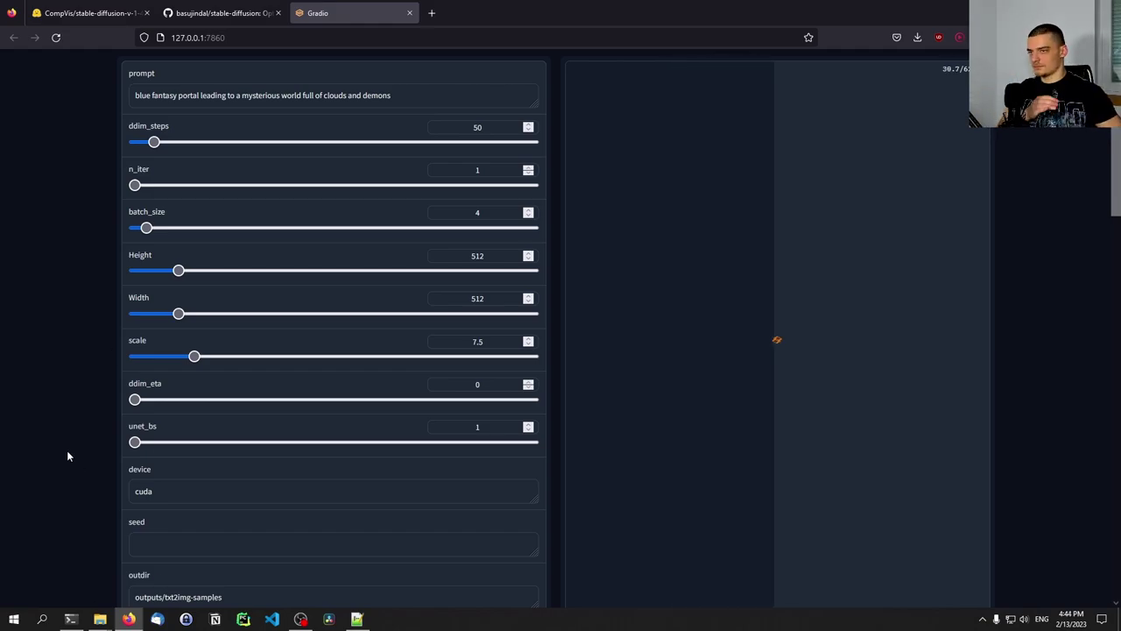
{"action": "key", "text": "alt+Tab"}
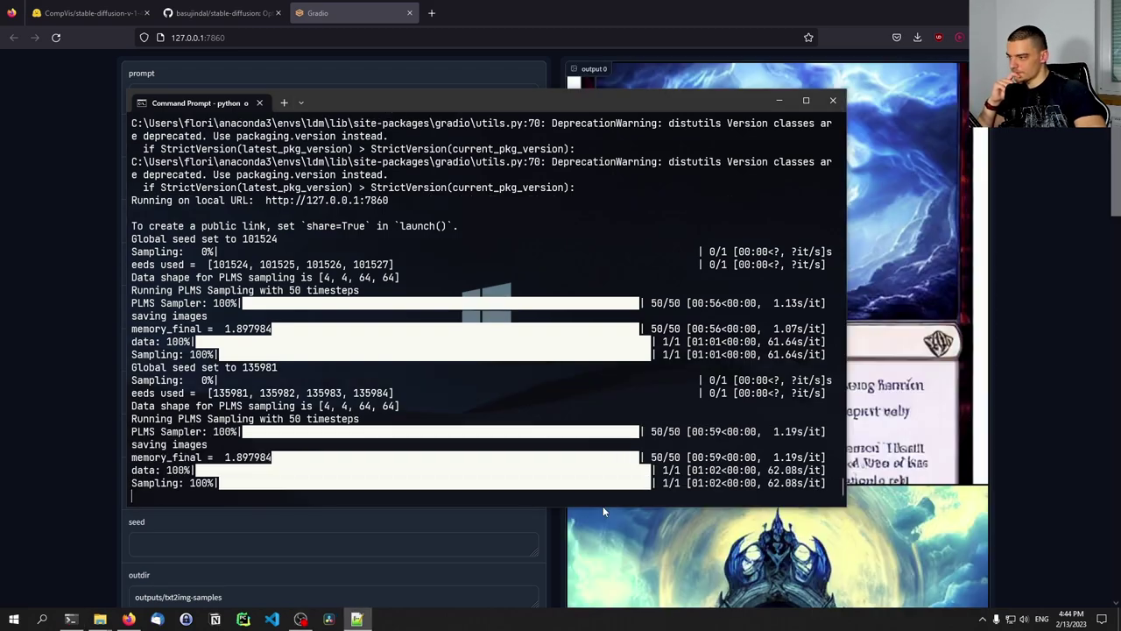
{"action": "key", "text": "alt+Tab"}
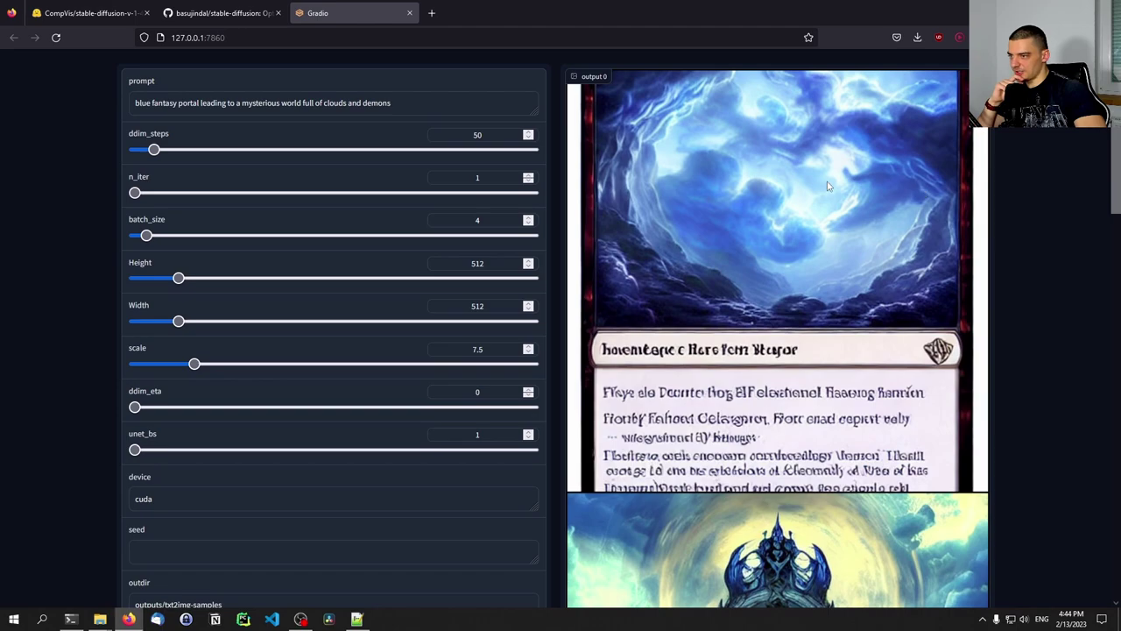
Step: Look through all the generated fantasy portal images and the sampling summary in the Gradio output
{"action": "scroll", "coordinate": [933, 323], "scroll_direction": "down", "scroll_amount": 3}
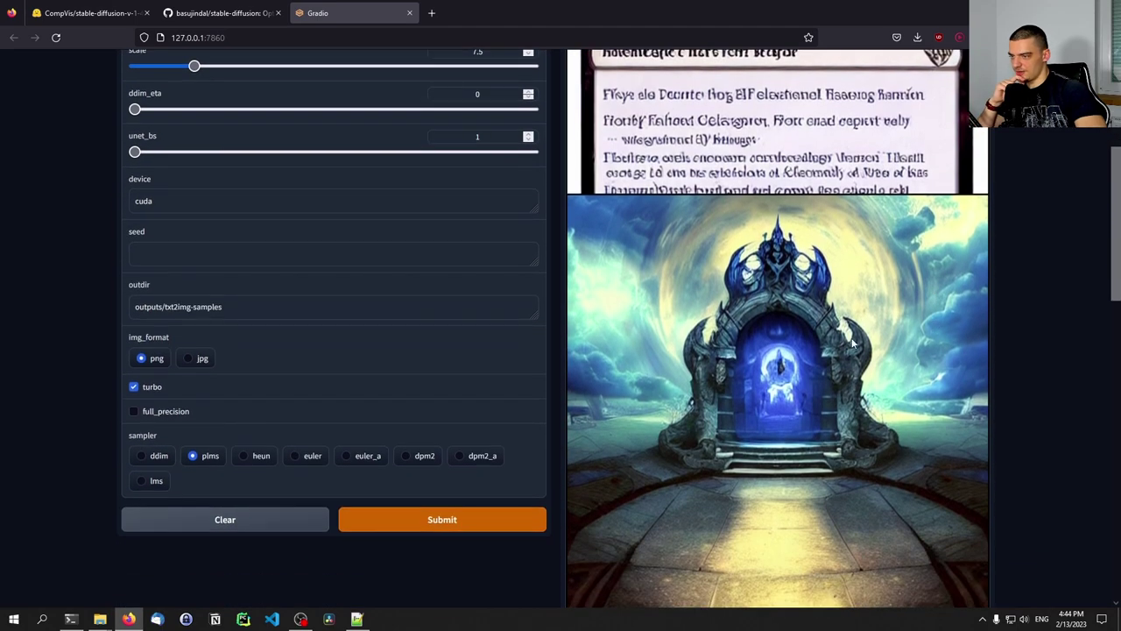
{"action": "scroll", "coordinate": [791, 386], "scroll_direction": "up", "scroll_amount": 3}
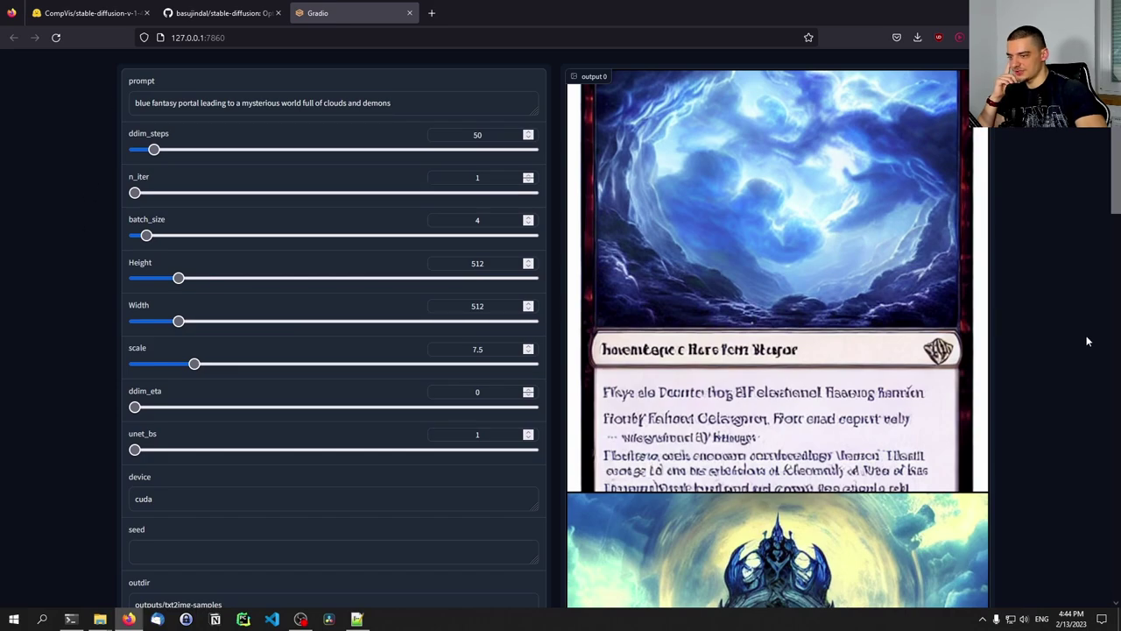
{"action": "scroll", "coordinate": [1086, 338], "scroll_direction": "down", "scroll_amount": 2}
{"action": "scroll", "coordinate": [220, 284], "scroll_direction": "up", "scroll_amount": 1}
{"action": "scroll", "coordinate": [220, 284], "scroll_direction": "up", "scroll_amount": 1}
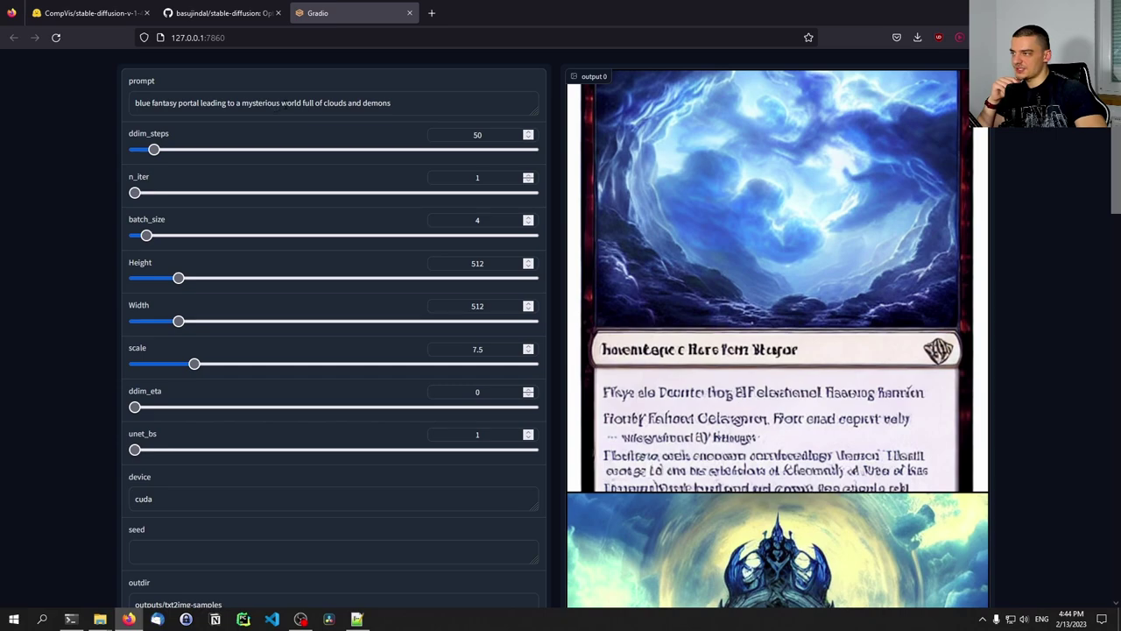
{"action": "scroll", "coordinate": [993, 365], "scroll_direction": "down", "scroll_amount": 6}
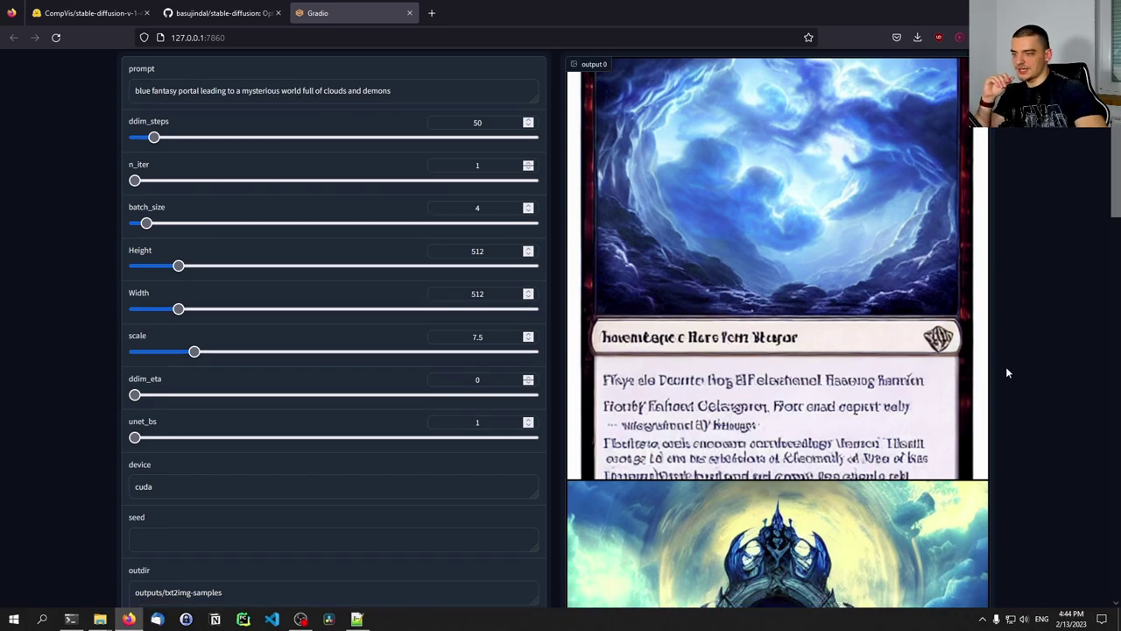
{"action": "scroll", "coordinate": [993, 362], "scroll_direction": "down", "scroll_amount": 1}
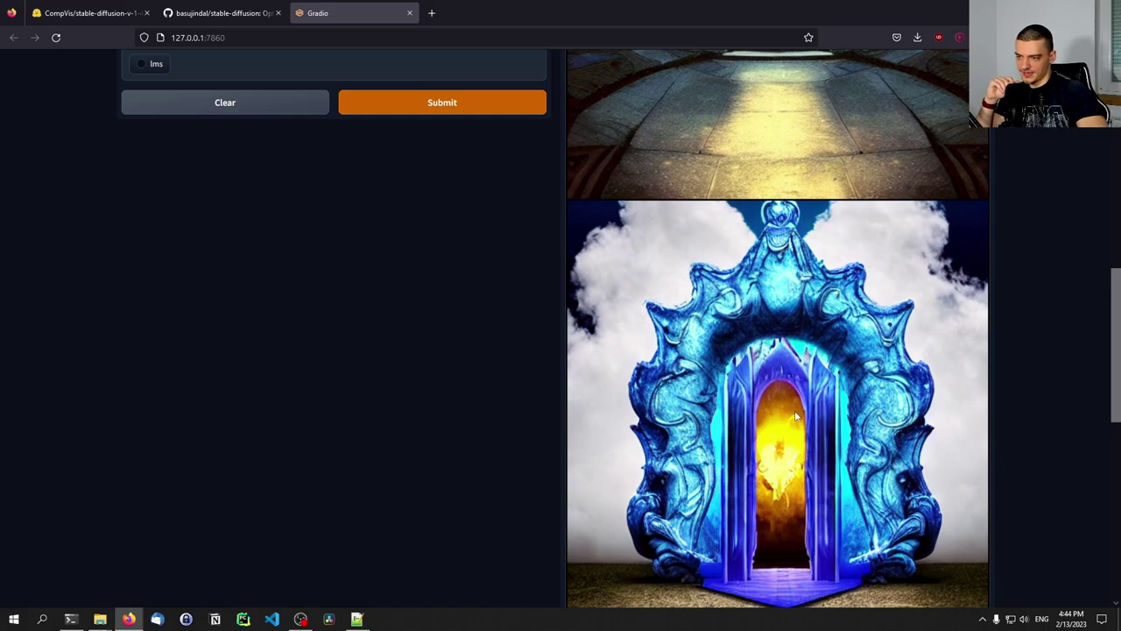
{"action": "scroll", "coordinate": [807, 543], "scroll_direction": "down", "scroll_amount": 5}
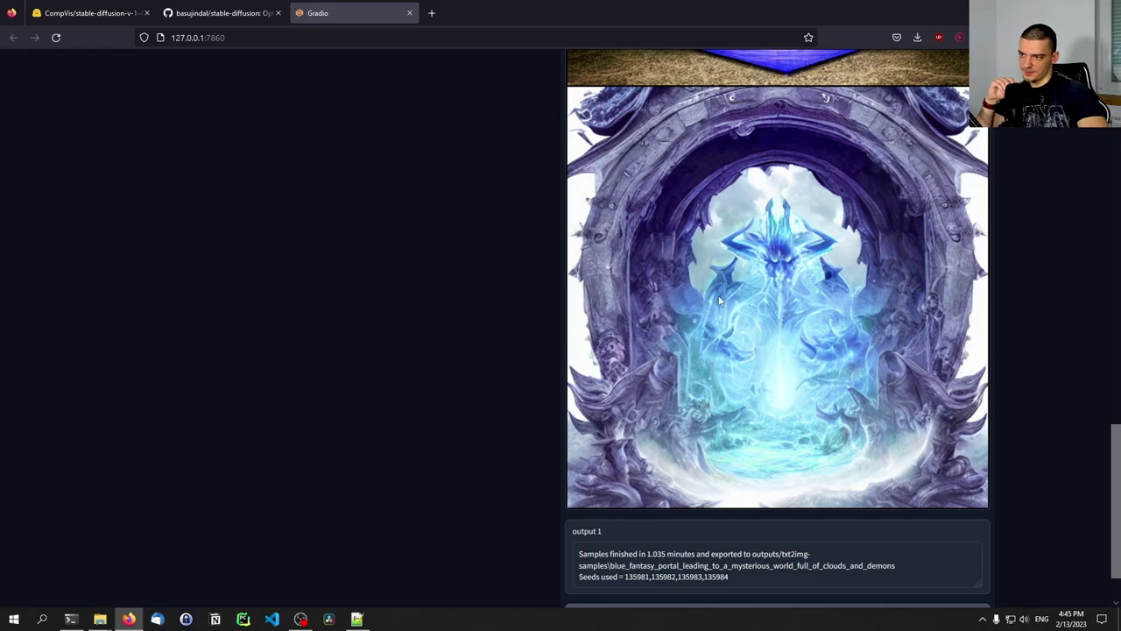
{"action": "scroll", "coordinate": [710, 310], "scroll_direction": "down", "scroll_amount": 1}
{"action": "scroll", "coordinate": [701, 351], "scroll_direction": "up", "scroll_amount": 10}
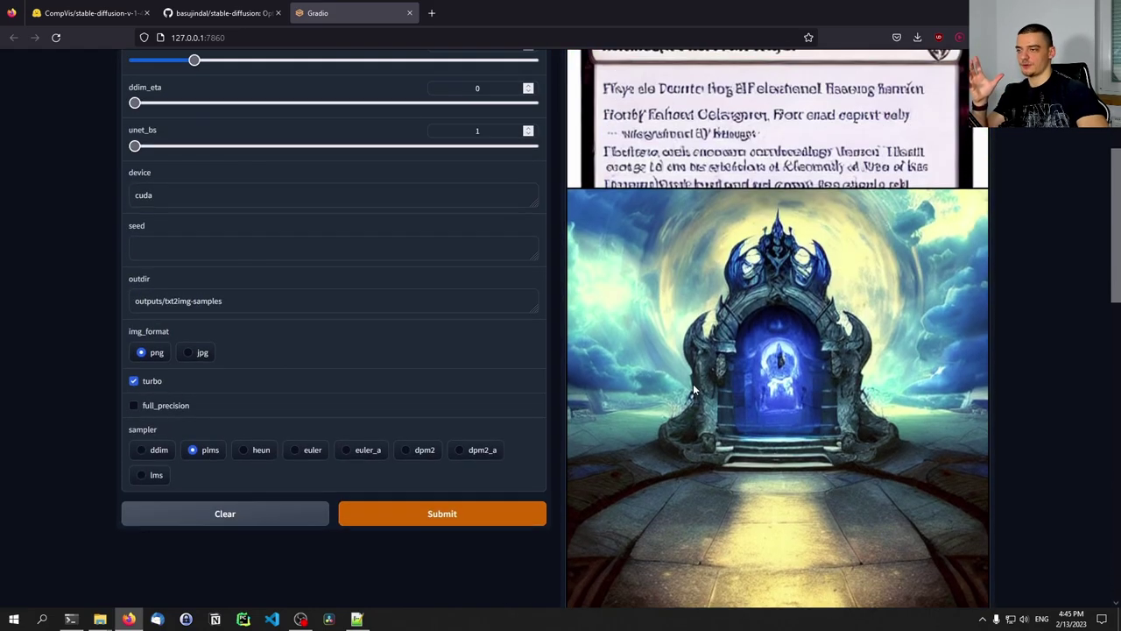
{"action": "scroll", "coordinate": [693, 384], "scroll_direction": "up", "scroll_amount": 3}
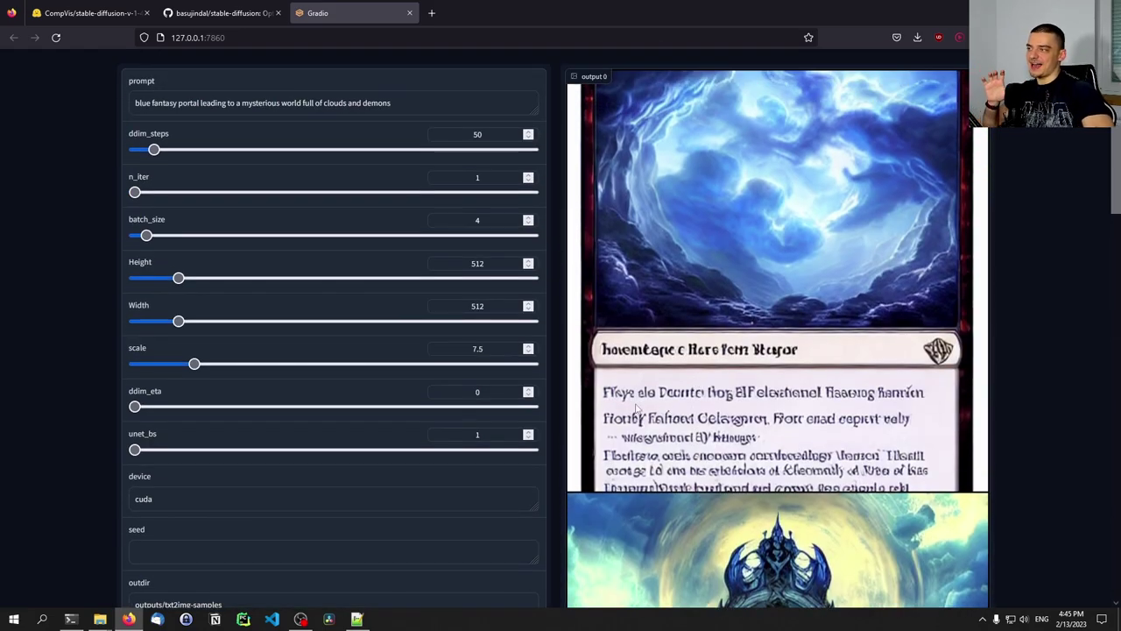
Step: Highlight the fantasy portal prompt and compare its wording with the generated images
{"action": "left_click_drag", "start_coordinate": [391, 102], "coordinate": [133, 103]}
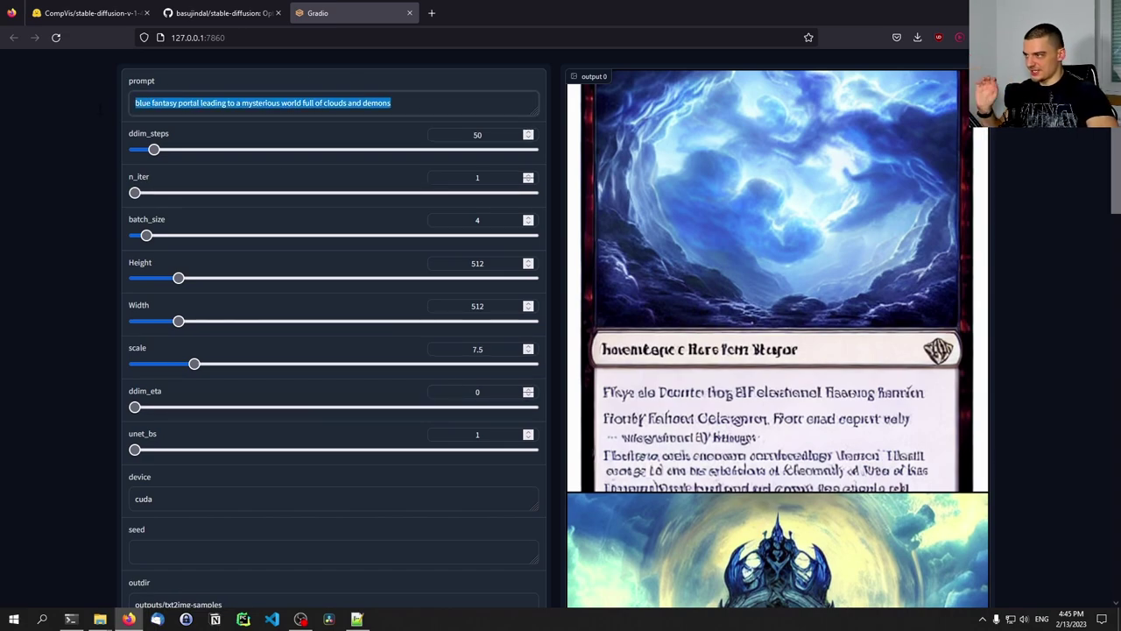
{"action": "left_click", "coordinate": [100, 109]}
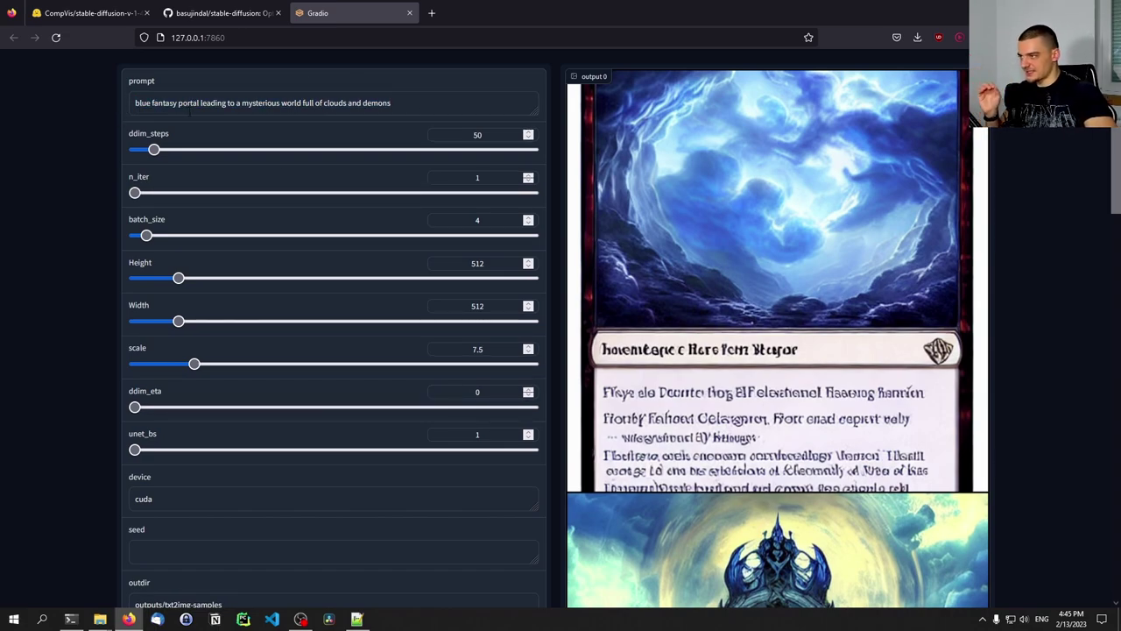
{"action": "triple_click", "coordinate": [427, 95]}
{"action": "scroll", "coordinate": [859, 267], "scroll_direction": "down", "scroll_amount": 12}
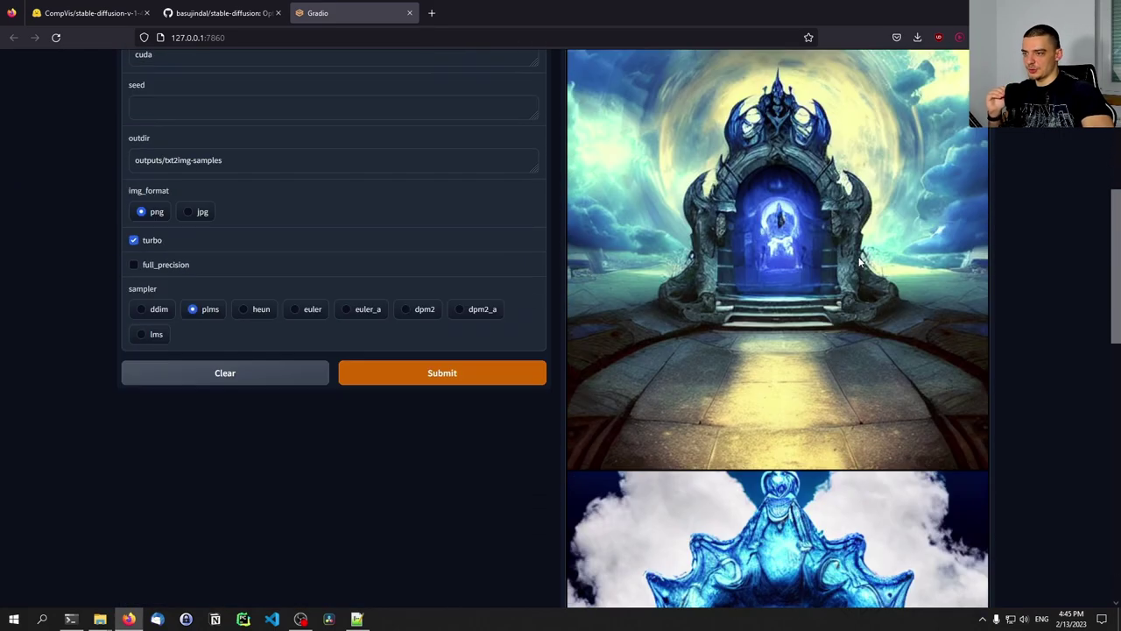
{"action": "scroll", "coordinate": [859, 264], "scroll_direction": "down", "scroll_amount": 6}
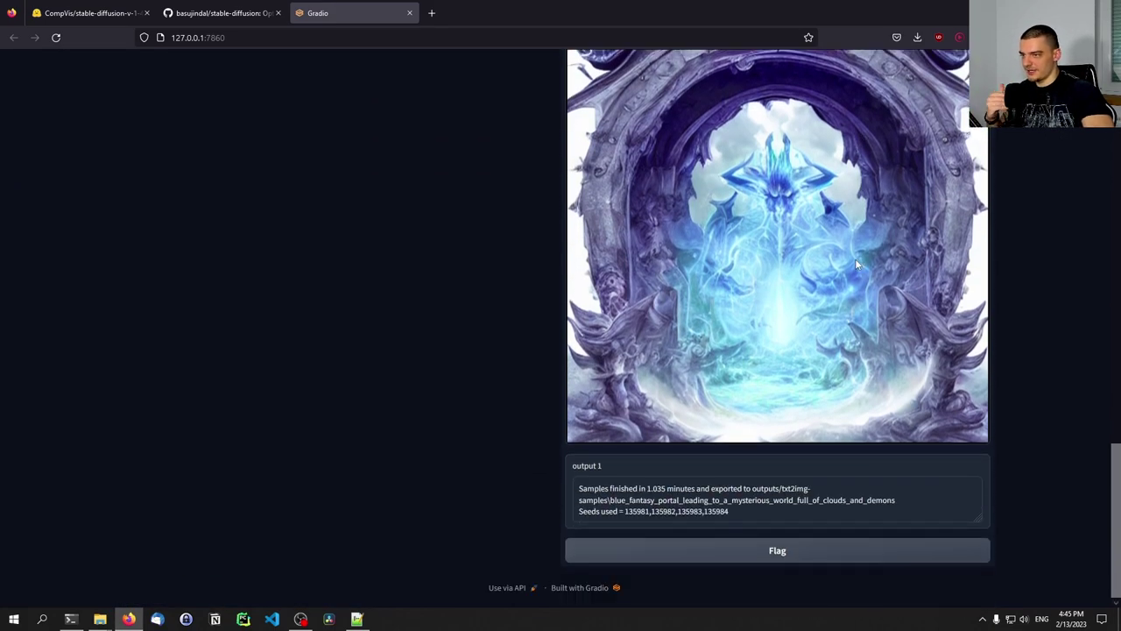
{"action": "scroll", "coordinate": [852, 260], "scroll_direction": "up", "scroll_amount": 4}
{"action": "scroll", "coordinate": [829, 279], "scroll_direction": "up", "scroll_amount": 12}
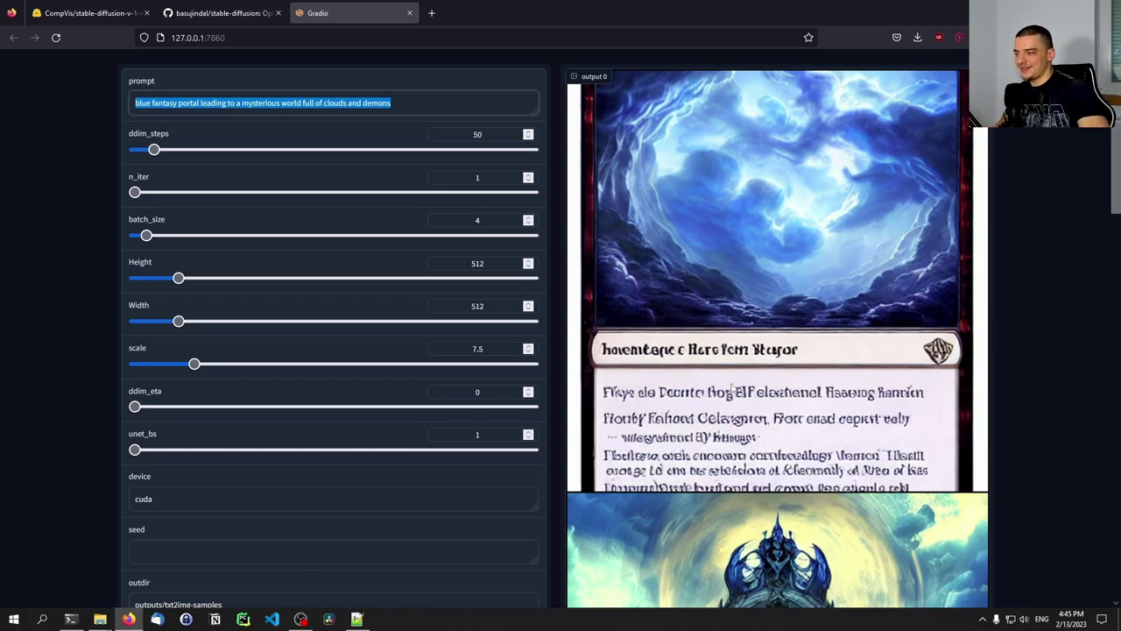
{"action": "scroll", "coordinate": [732, 410], "scroll_direction": "down", "scroll_amount": 3}
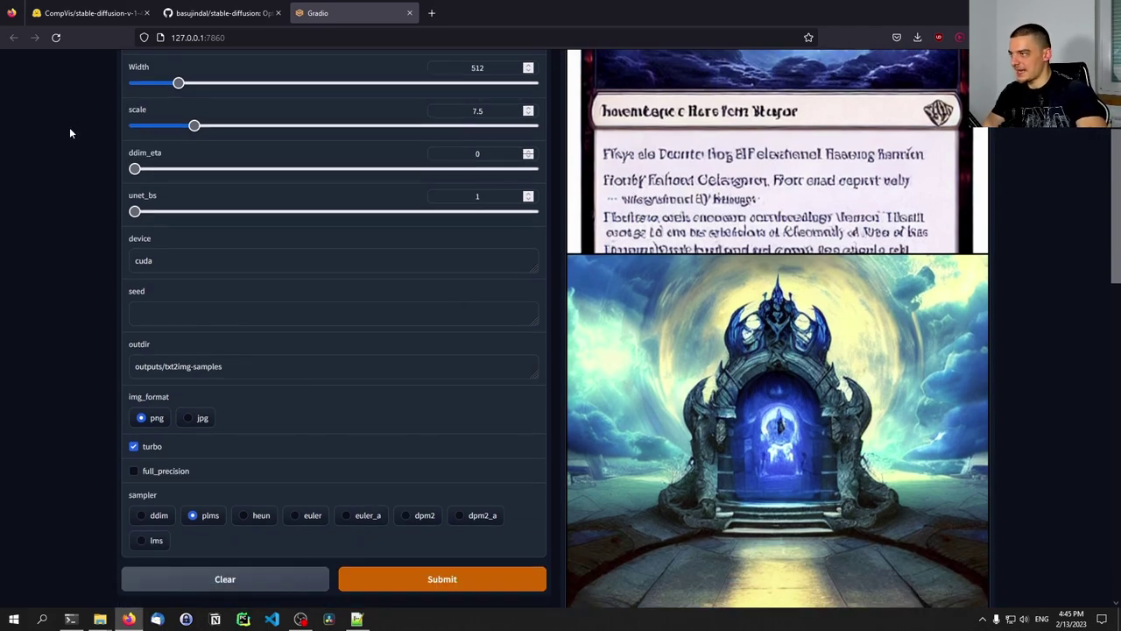
Step: In the repository README's Gradio GUI section, copy the img2img launch command "python optimizedSD/img2img_gradio.py"
{"action": "left_click", "coordinate": [219, 12]}
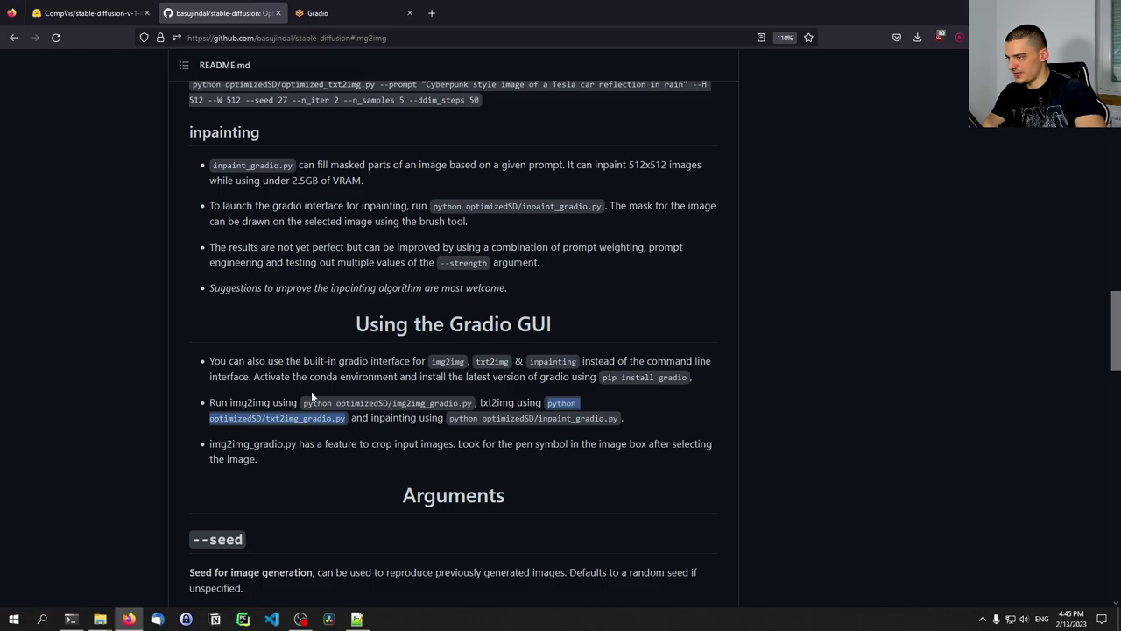
{"action": "mouse_move", "coordinate": [304, 407]}
{"action": "left_mouse_down"}
{"action": "mouse_move", "coordinate": [471, 404]}
{"action": "mouse_move", "coordinate": [304, 407]}
{"action": "left_mouse_up"}
{"action": "left_click", "coordinate": [472, 405]}
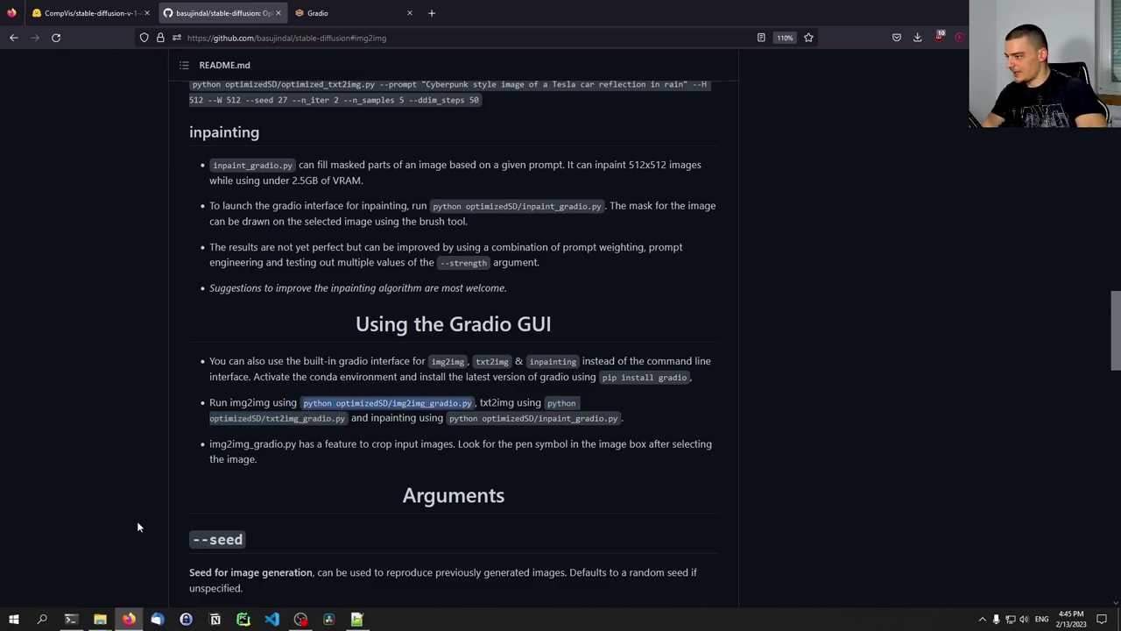
Step: In the Command Prompt, stop the running txt2img server and run "python optimizedSD/img2img_gradio.py"
{"action": "left_click", "coordinate": [71, 619]}
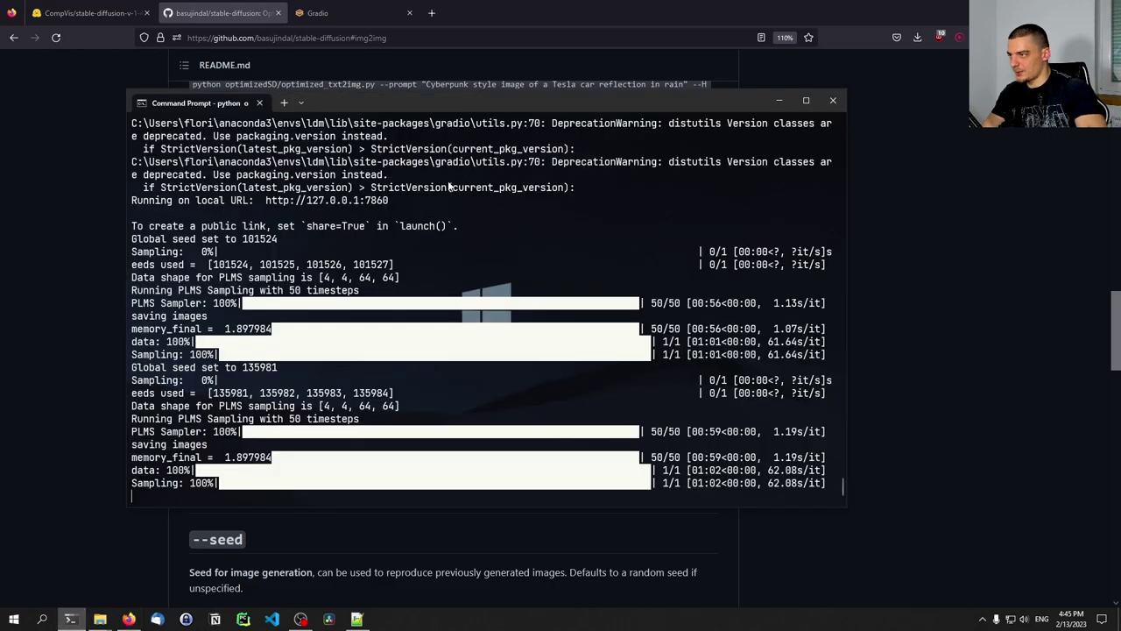
{"action": "key", "text": "ctrl+c"}
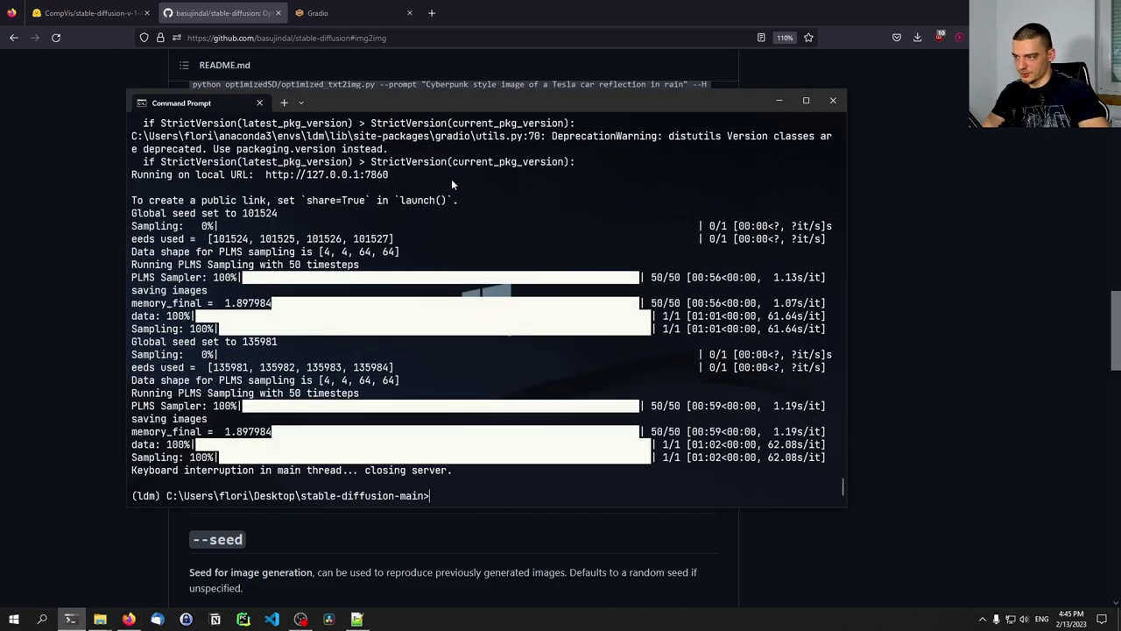
{"action": "key", "text": "ctrl+v"}
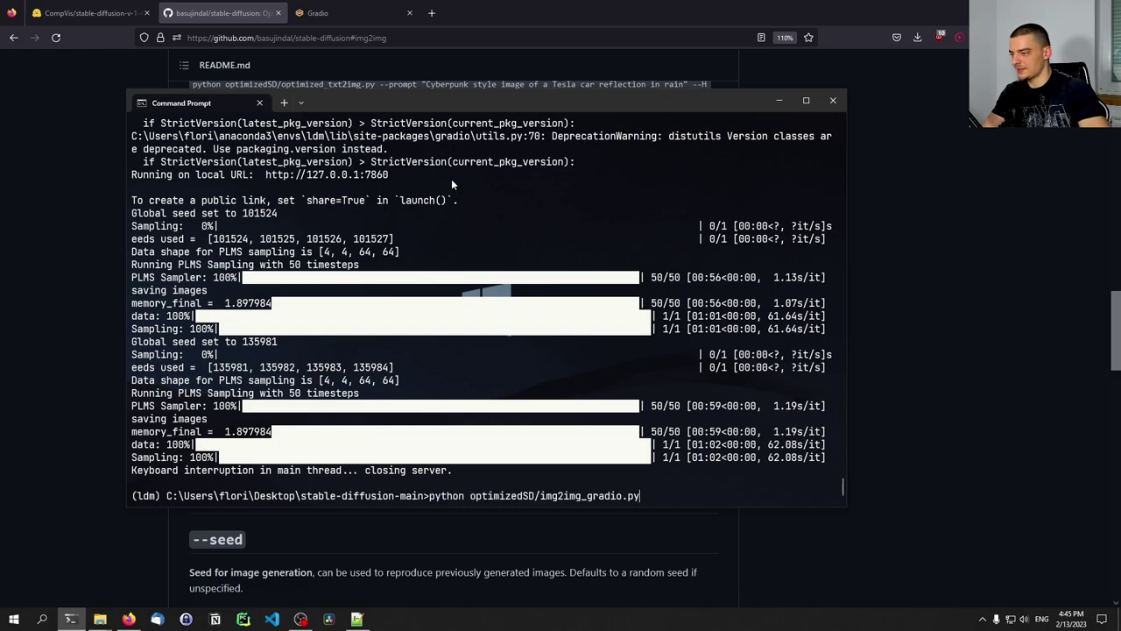
{"action": "key", "text": "Return"}
Step: Close the old Gradio page in the browser and open Paint
{"action": "left_click", "coordinate": [393, 6]}
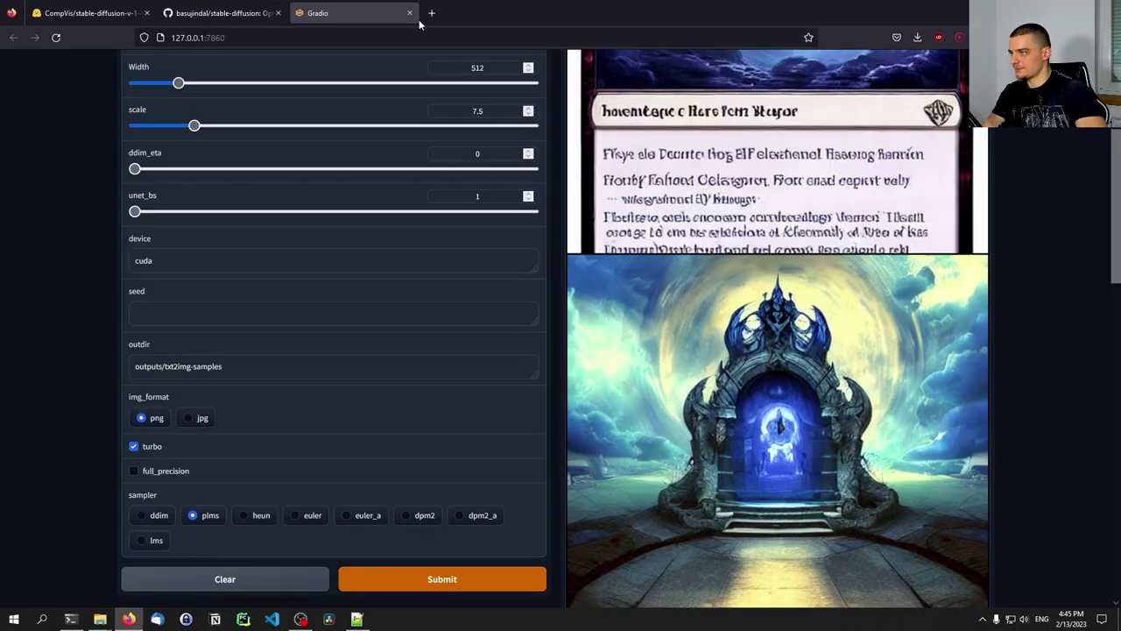
{"action": "left_click", "coordinate": [409, 12]}
{"action": "key", "text": "super"}
{"action": "type", "text": "paint"}
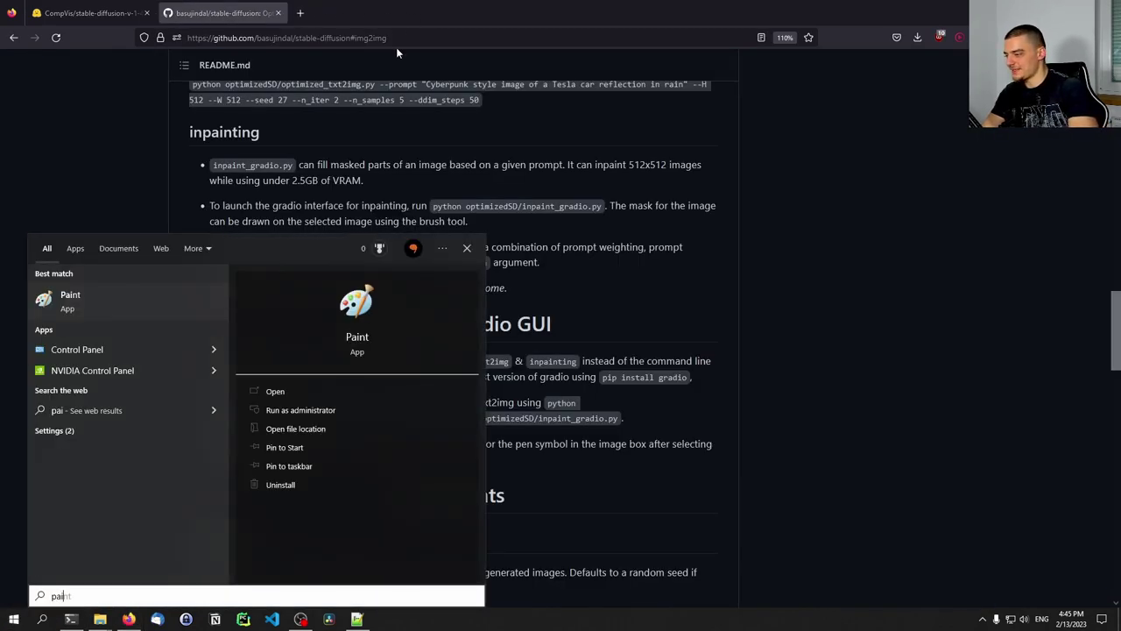
{"action": "key", "text": "Return"}
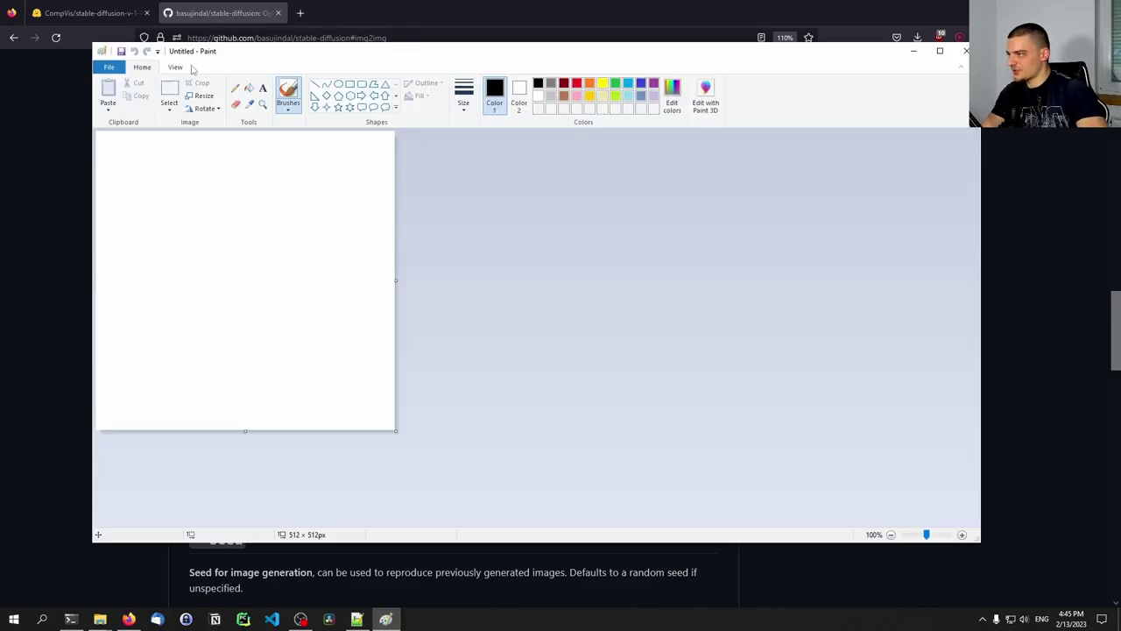
Step: Check the blank canvas's horizontal and vertical size in pixels in Resize and Skew, then cancel
{"action": "left_click", "coordinate": [196, 96]}
{"action": "left_click", "coordinate": [222, 138]}
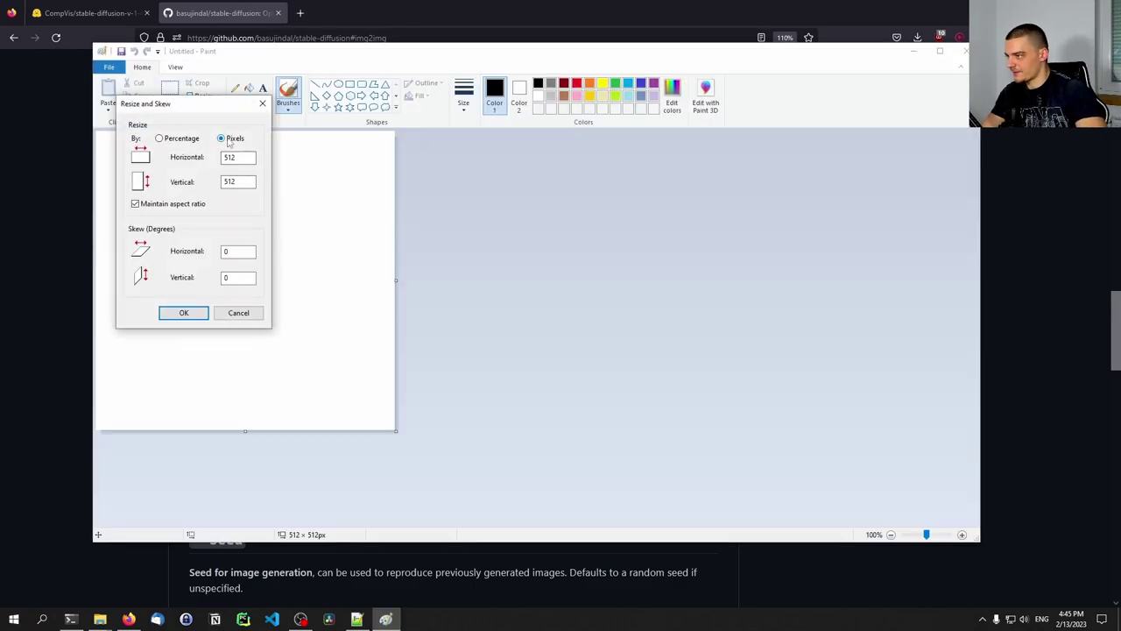
{"action": "double_click", "coordinate": [237, 157]}
{"action": "double_click", "coordinate": [248, 181]}
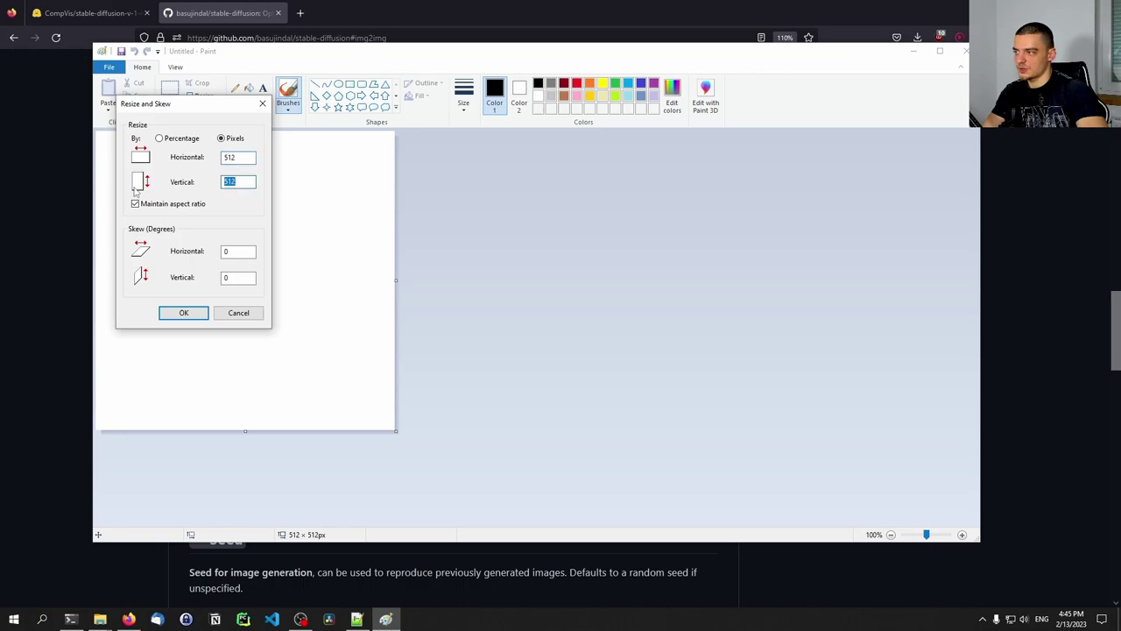
{"action": "left_click", "coordinate": [235, 319]}
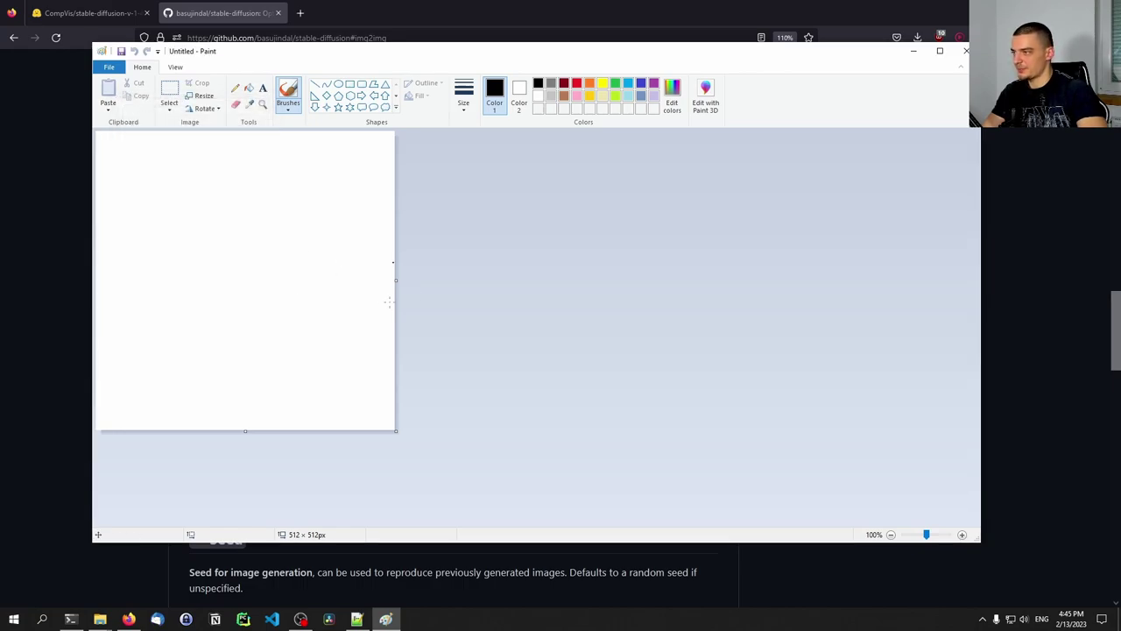
Step: With Paint maximized, draw hills across the lower canvas in lime and fill them, then fill the sky above with light turquoise
{"action": "left_click", "coordinate": [940, 51]}
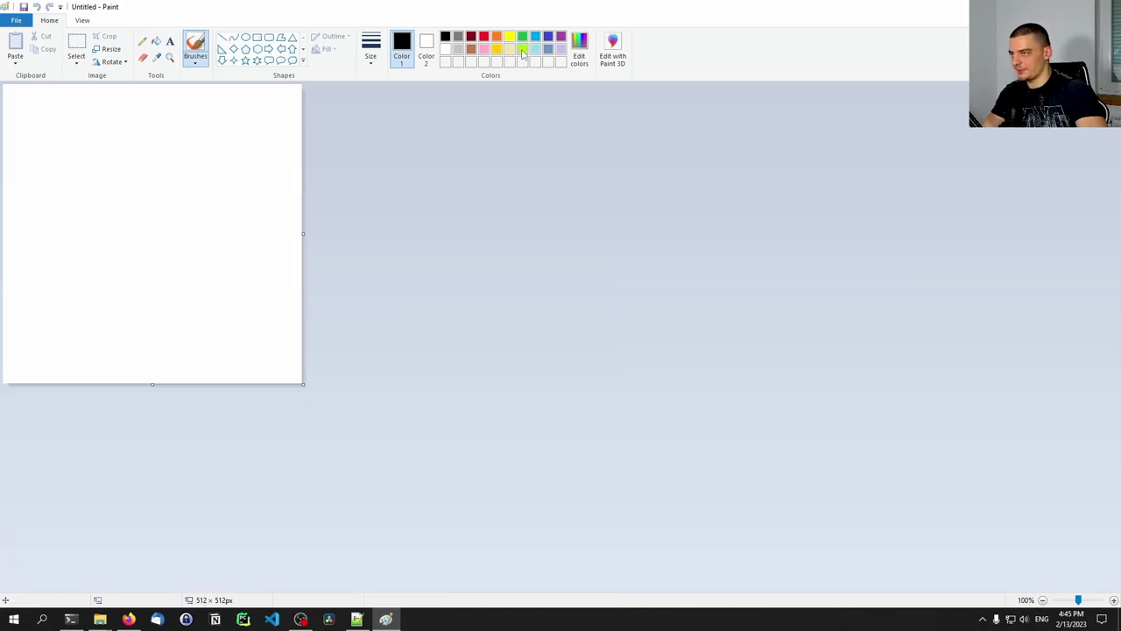
{"action": "left_click", "coordinate": [523, 50]}
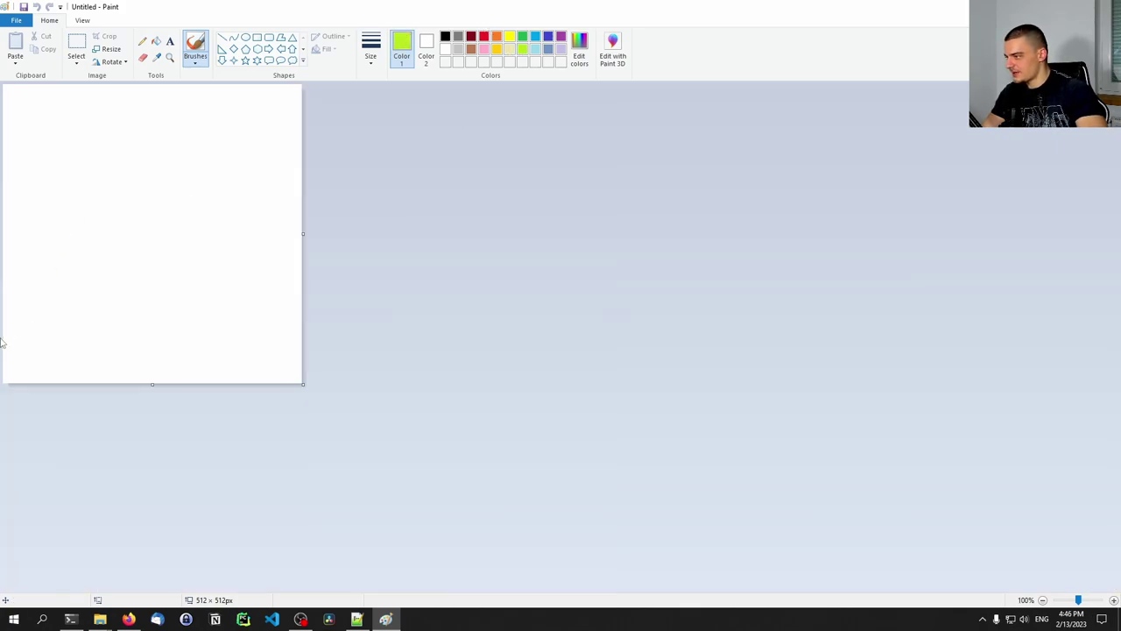
{"action": "mouse_move", "coordinate": [3, 331]}
{"action": "left_mouse_down"}
{"action": "mouse_move", "coordinate": [52, 289]}
{"action": "mouse_move", "coordinate": [84, 282]}
{"action": "mouse_move", "coordinate": [158, 303]}
{"action": "mouse_move", "coordinate": [107, 298]}
{"action": "mouse_move", "coordinate": [156, 274]}
{"action": "mouse_move", "coordinate": [247, 259]}
{"action": "mouse_move", "coordinate": [306, 270]}
{"action": "left_mouse_up"}
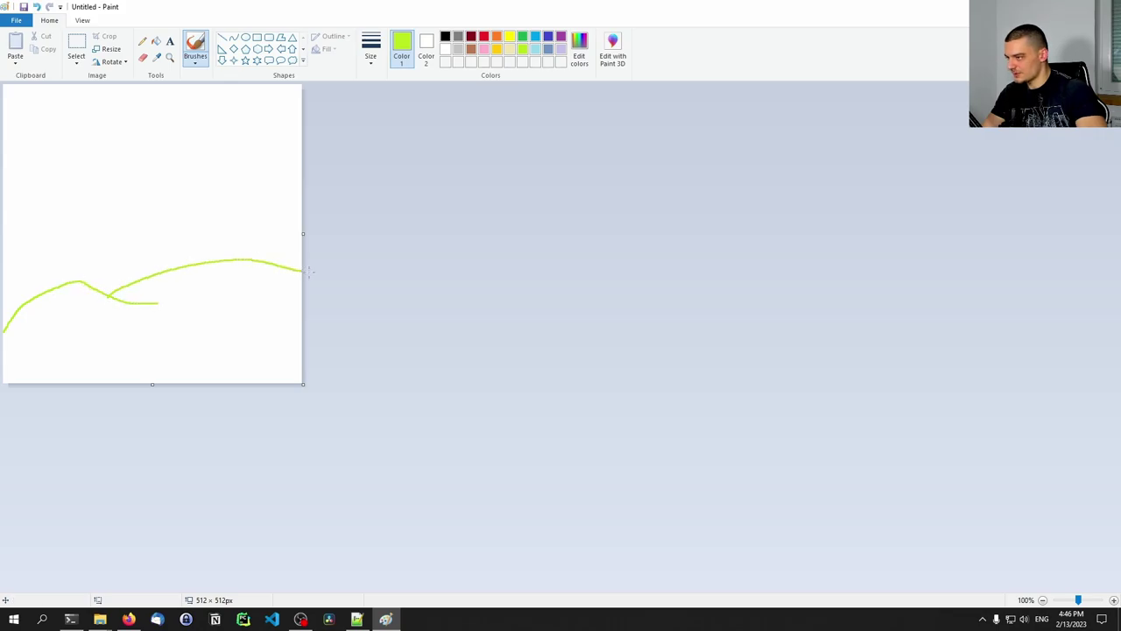
{"action": "left_click", "coordinate": [156, 41]}
{"action": "left_click", "coordinate": [219, 281]}
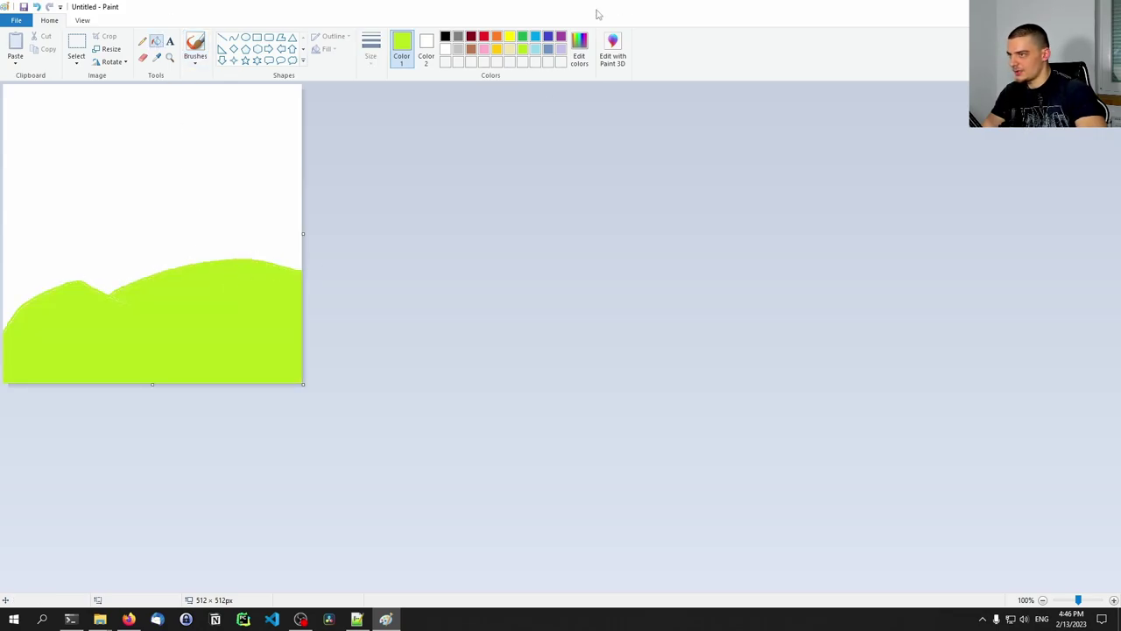
{"action": "left_click", "coordinate": [535, 49]}
{"action": "left_click", "coordinate": [175, 114]}
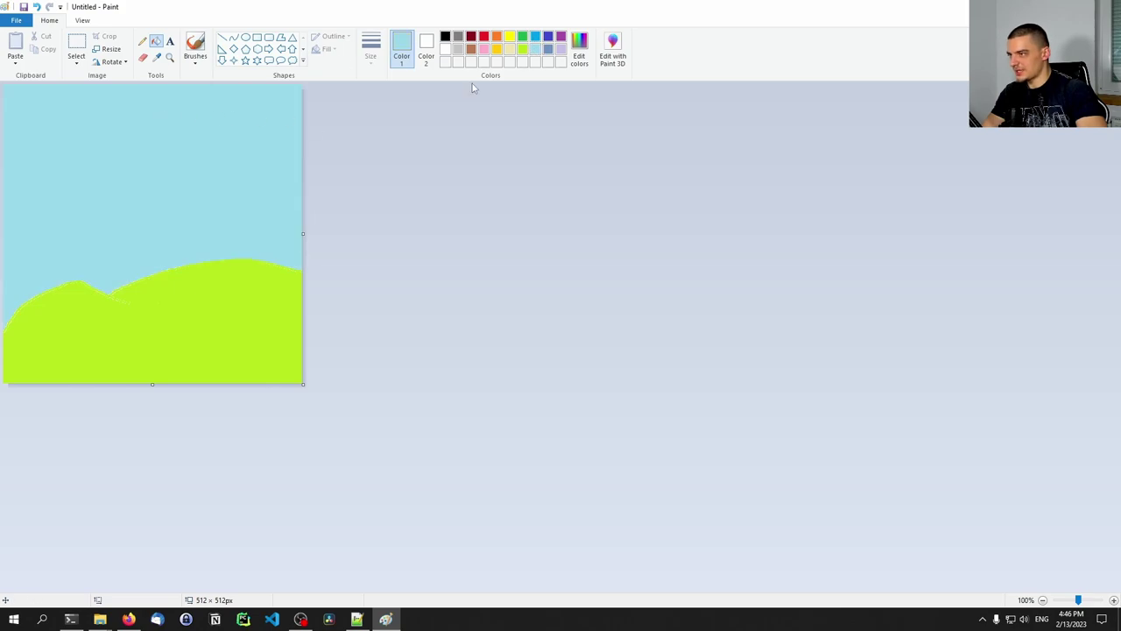
Step: Draw a tall, pointed mountain outline in dark grey on the right-hand hill and fill it with the same grey
{"action": "left_click", "coordinate": [458, 36]}
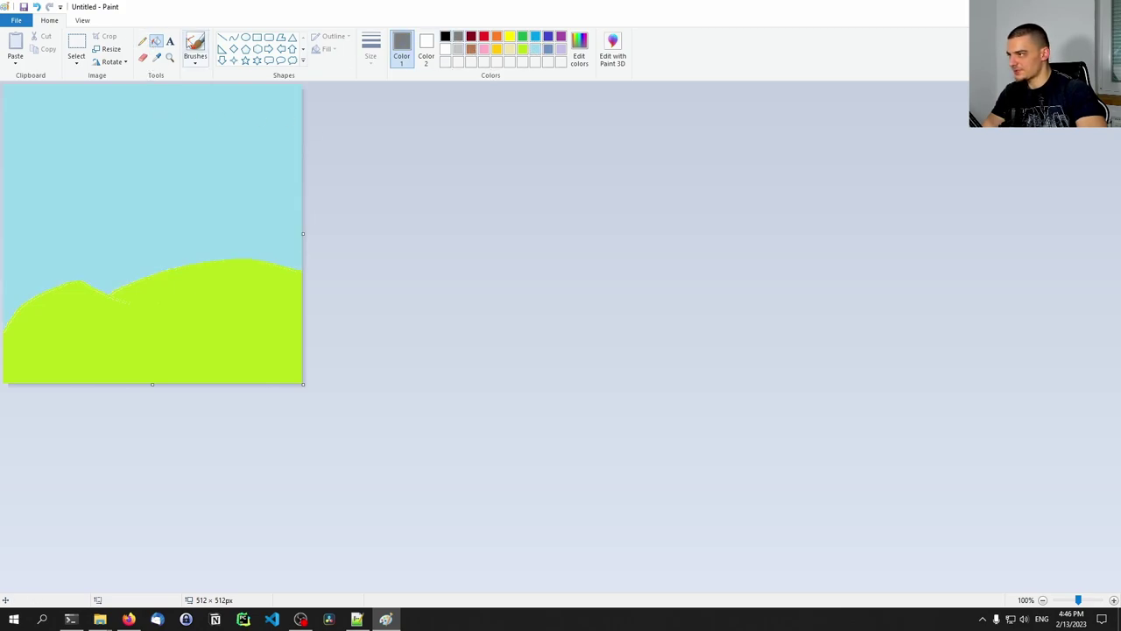
{"action": "left_click", "coordinate": [194, 45]}
{"action": "mouse_move", "coordinate": [167, 268]}
{"action": "left_mouse_down"}
{"action": "mouse_move", "coordinate": [210, 211]}
{"action": "mouse_move", "coordinate": [240, 105]}
{"action": "mouse_move", "coordinate": [282, 256]}
{"action": "left_mouse_up"}
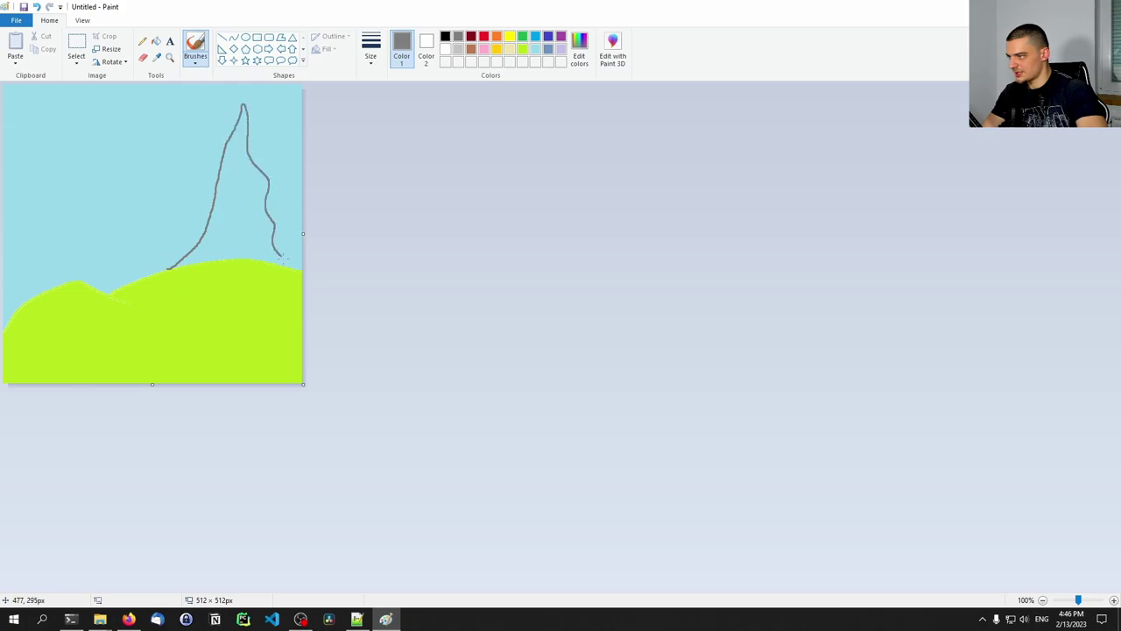
{"action": "left_click", "coordinate": [156, 41]}
{"action": "left_click", "coordinate": [243, 197]}
Step: Draw an orange lava stream running down the grey mountain from near its peak and fill it with orange
{"action": "left_click", "coordinate": [496, 36]}
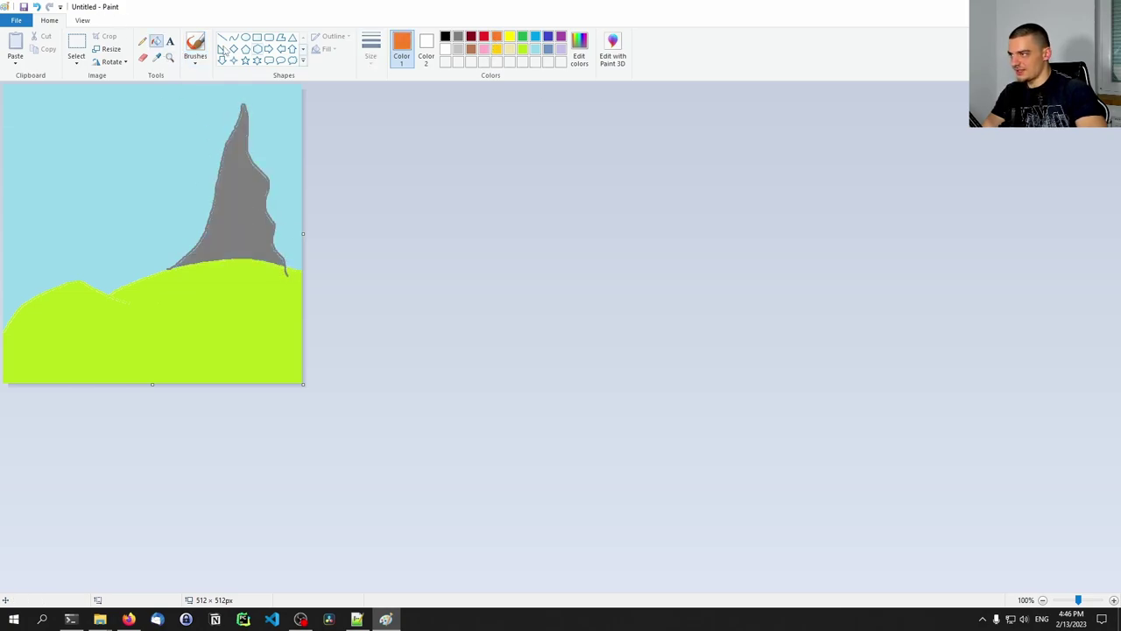
{"action": "left_click", "coordinate": [194, 45]}
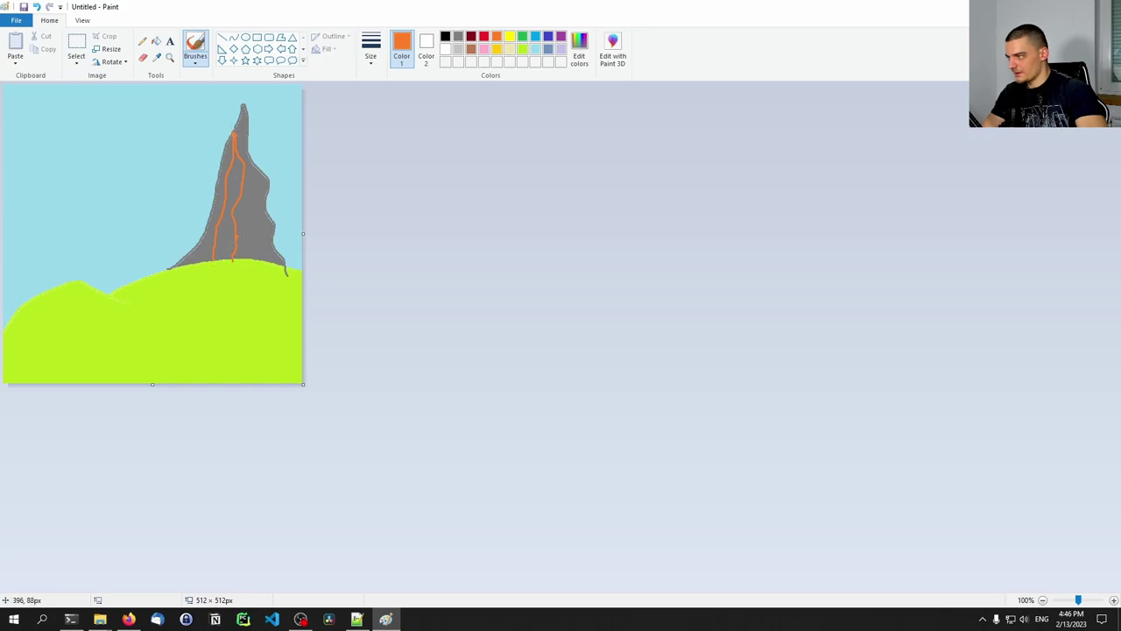
{"action": "left_click", "coordinate": [156, 42]}
{"action": "left_click", "coordinate": [227, 237]}
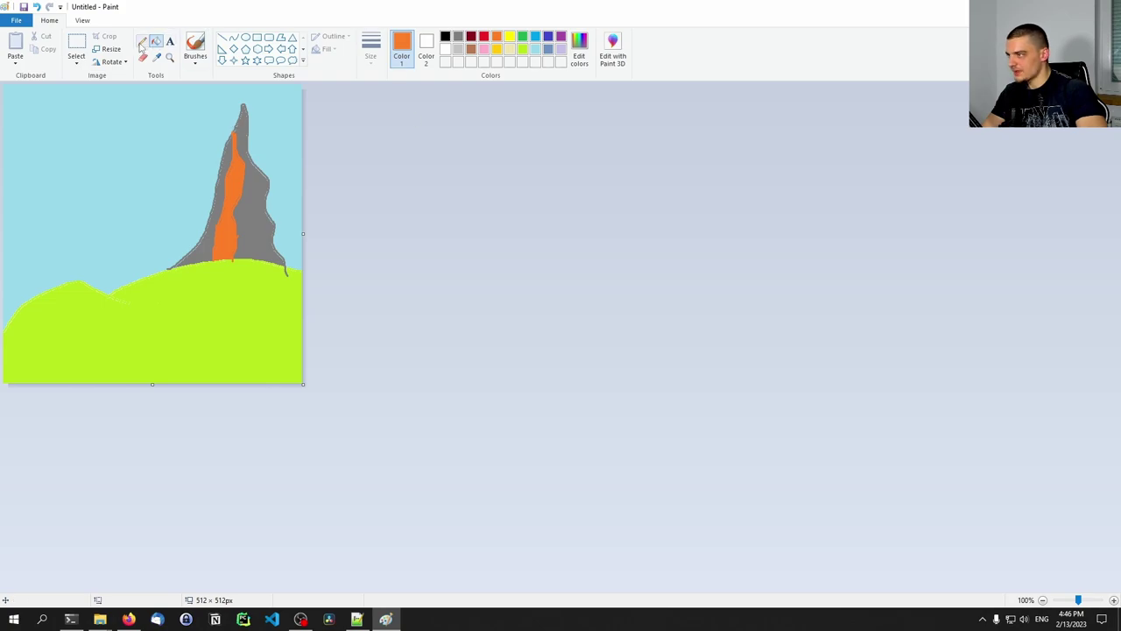
Step: Draw two overlapping pointed mountain outlines in dark grey above the left-hand hill and fill both with the same grey
{"action": "left_click", "coordinate": [458, 36]}
{"action": "left_click", "coordinate": [194, 46]}
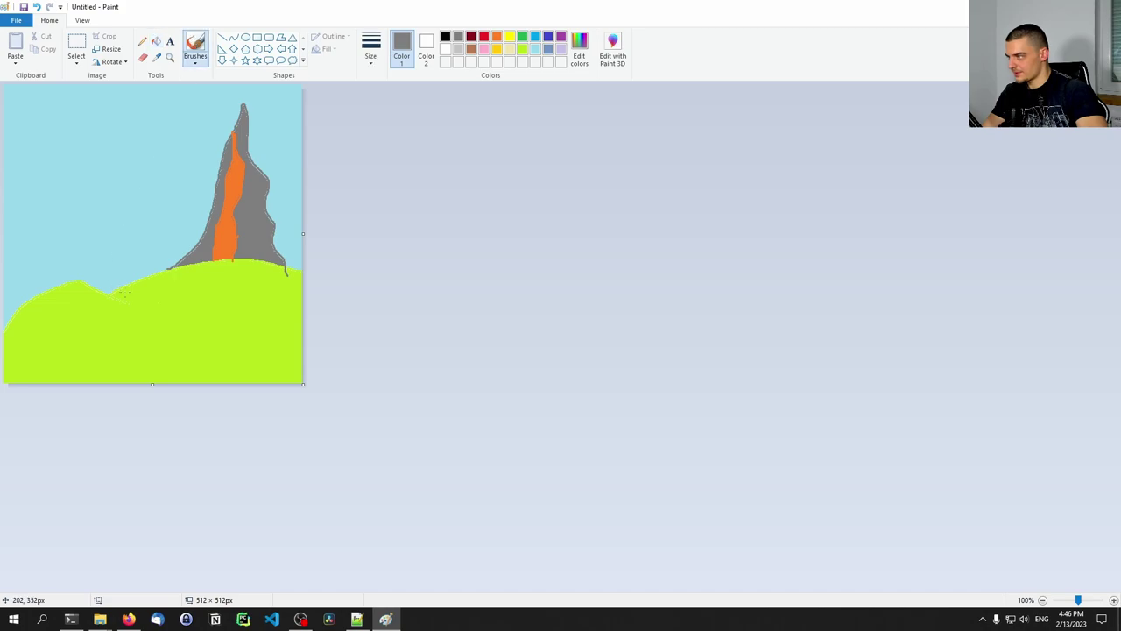
{"action": "mouse_move", "coordinate": [134, 280]}
{"action": "left_mouse_down"}
{"action": "mouse_move", "coordinate": [107, 187]}
{"action": "mouse_move", "coordinate": [78, 230]}
{"action": "mouse_move", "coordinate": [63, 304]}
{"action": "left_mouse_up"}
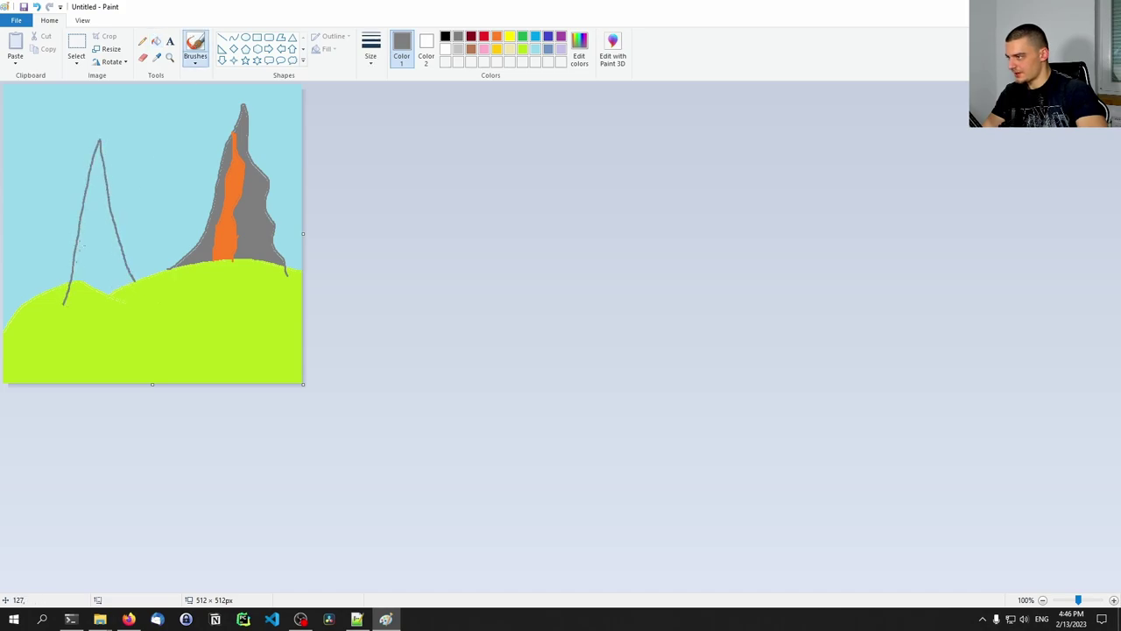
{"action": "mouse_move", "coordinate": [81, 210]}
{"action": "left_mouse_down"}
{"action": "mouse_move", "coordinate": [41, 121]}
{"action": "mouse_move", "coordinate": [24, 331]}
{"action": "left_mouse_up"}
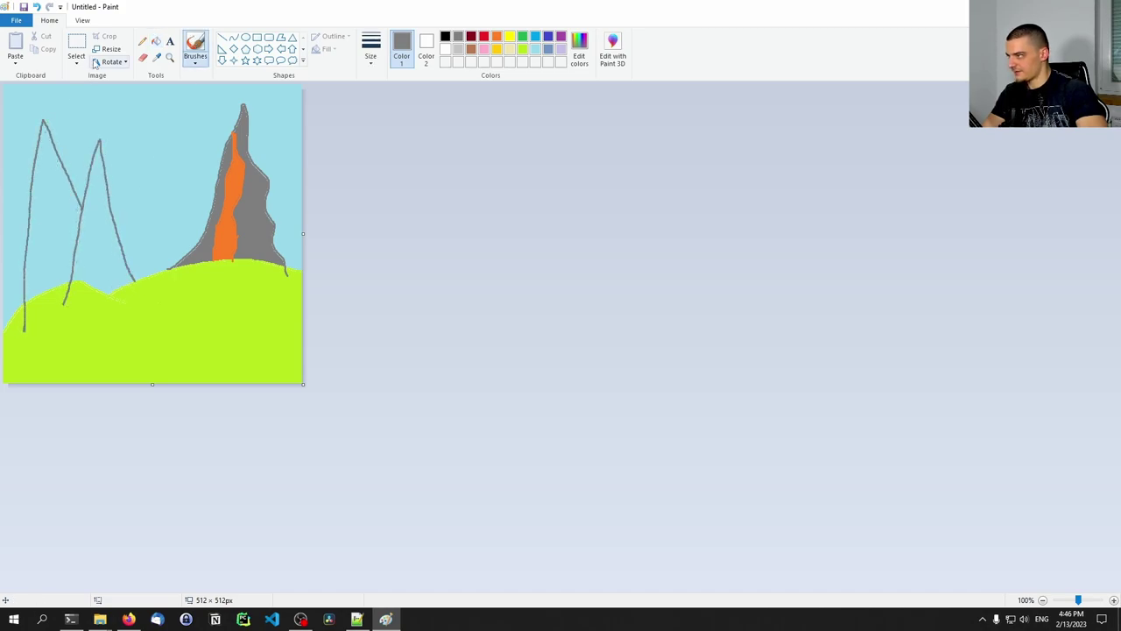
{"action": "left_click", "coordinate": [157, 44]}
{"action": "left_click", "coordinate": [105, 266]}
{"action": "left_click", "coordinate": [54, 219]}
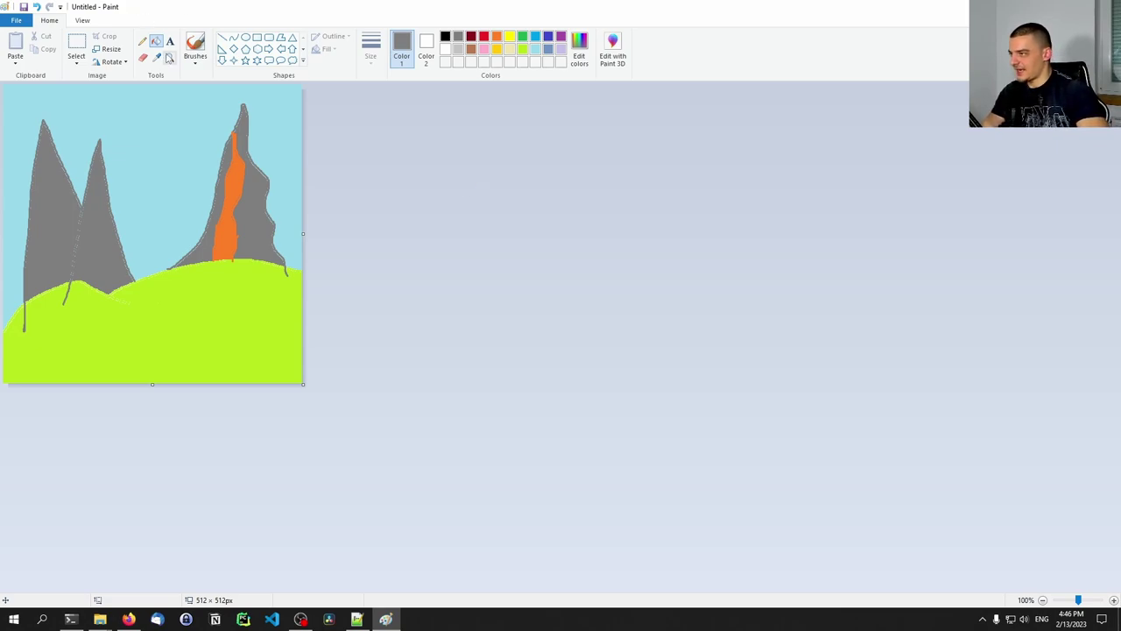
Step: Draw a cow with a round head, oval body and two short legs in black on the green hill, and fill it black
{"action": "left_click", "coordinate": [195, 45]}
{"action": "left_click", "coordinate": [445, 36]}
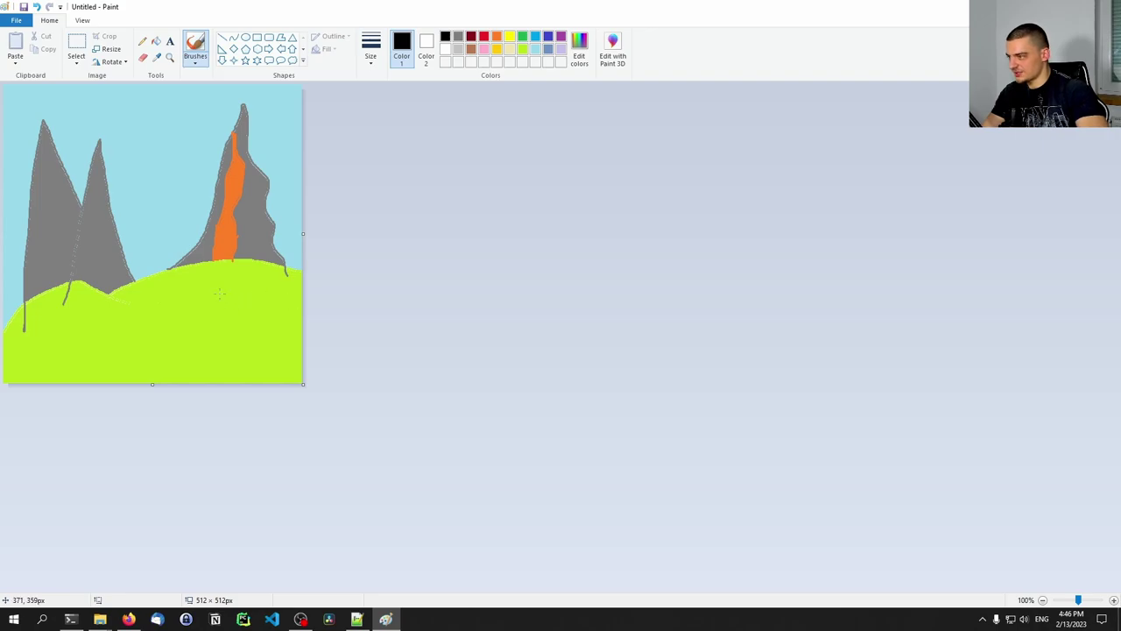
{"action": "mouse_move", "coordinate": [214, 292]}
{"action": "left_mouse_down"}
{"action": "mouse_move", "coordinate": [164, 309]}
{"action": "mouse_move", "coordinate": [219, 349]}
{"action": "mouse_move", "coordinate": [232, 294]}
{"action": "mouse_move", "coordinate": [149, 277]}
{"action": "left_mouse_up"}
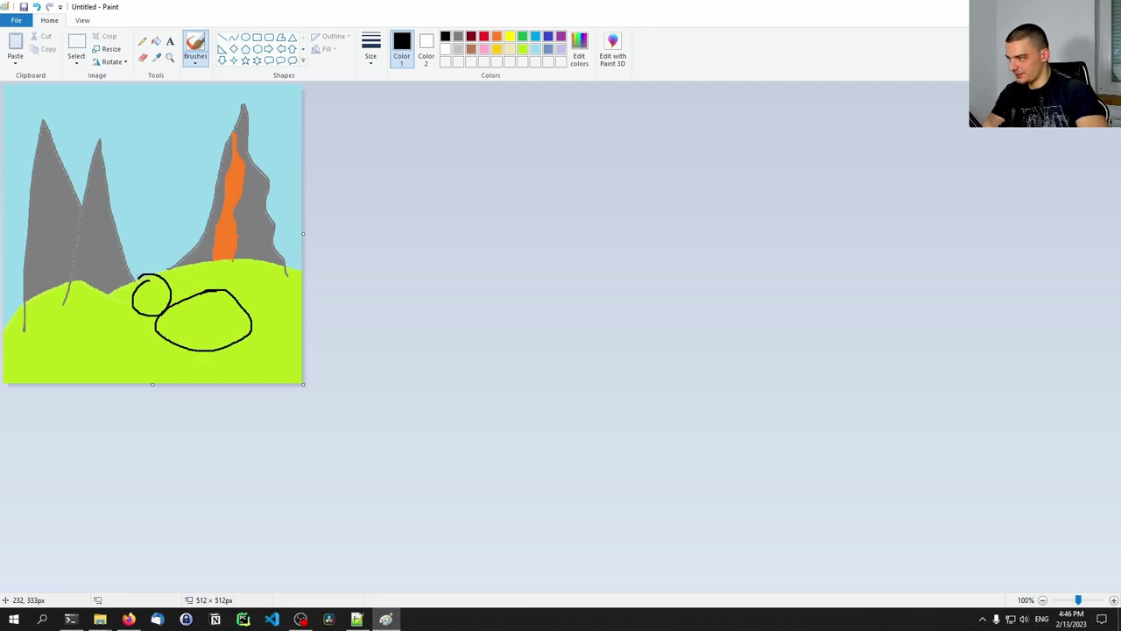
{"action": "mouse_move", "coordinate": [171, 347]}
{"action": "left_mouse_down"}
{"action": "mouse_move", "coordinate": [180, 369]}
{"action": "mouse_move", "coordinate": [190, 351]}
{"action": "mouse_move", "coordinate": [224, 367]}
{"action": "mouse_move", "coordinate": [233, 350]}
{"action": "left_mouse_up"}
{"action": "left_click", "coordinate": [157, 42]}
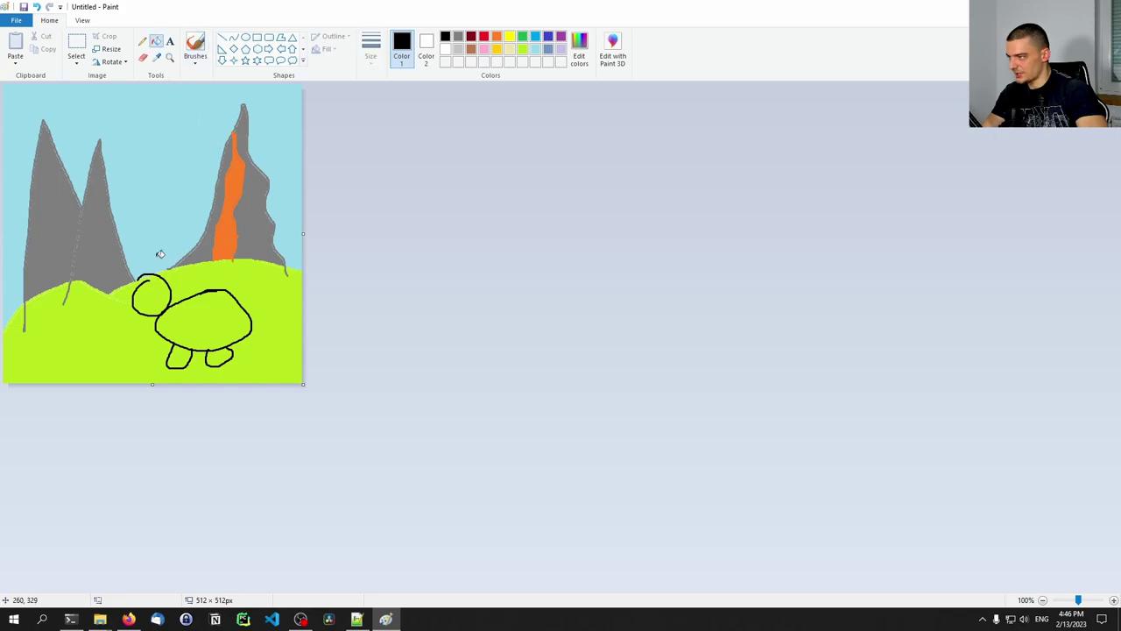
{"action": "left_click", "coordinate": [195, 42]}
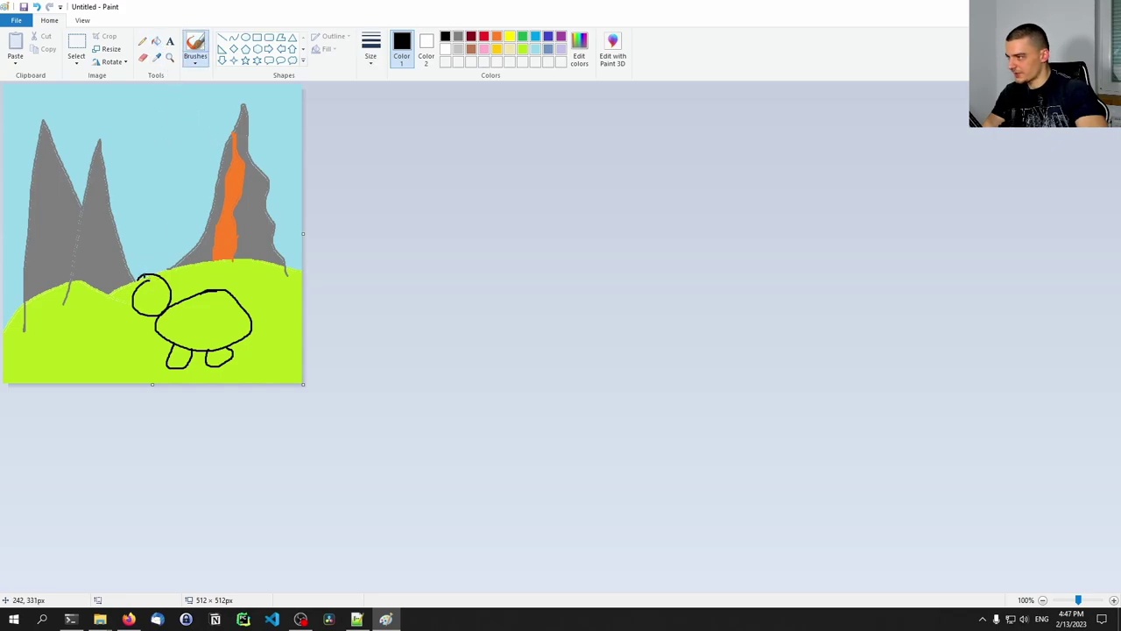
{"action": "left_click", "coordinate": [157, 42]}
{"action": "left_click", "coordinate": [160, 296]}
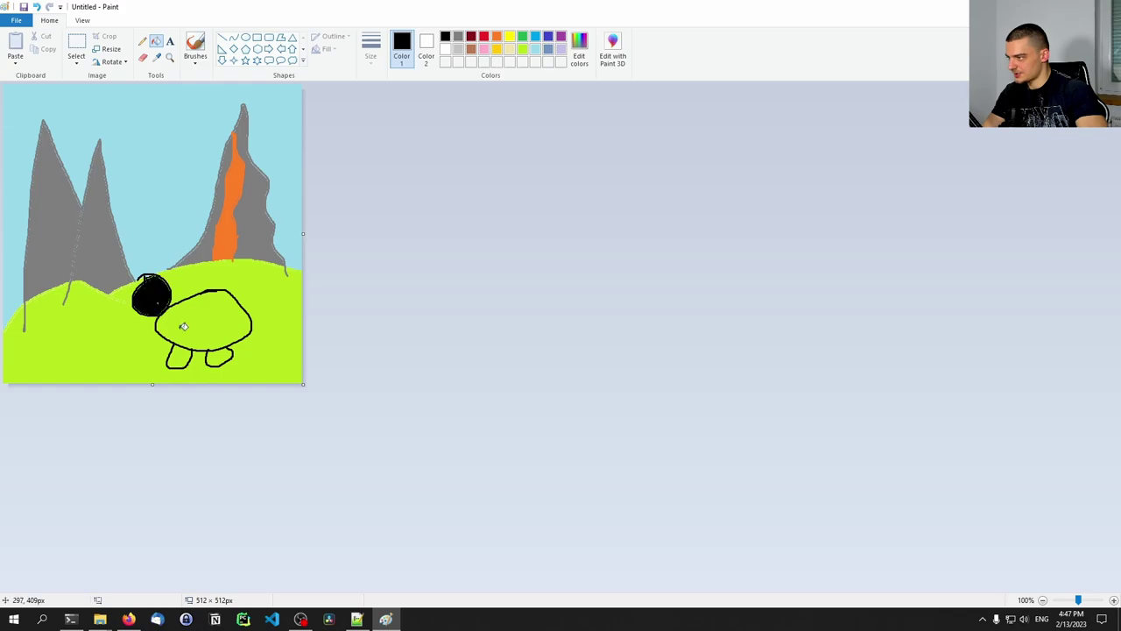
{"action": "left_click", "coordinate": [186, 357]}
{"action": "left_click", "coordinate": [222, 358]}
{"action": "left_click", "coordinate": [215, 309]}
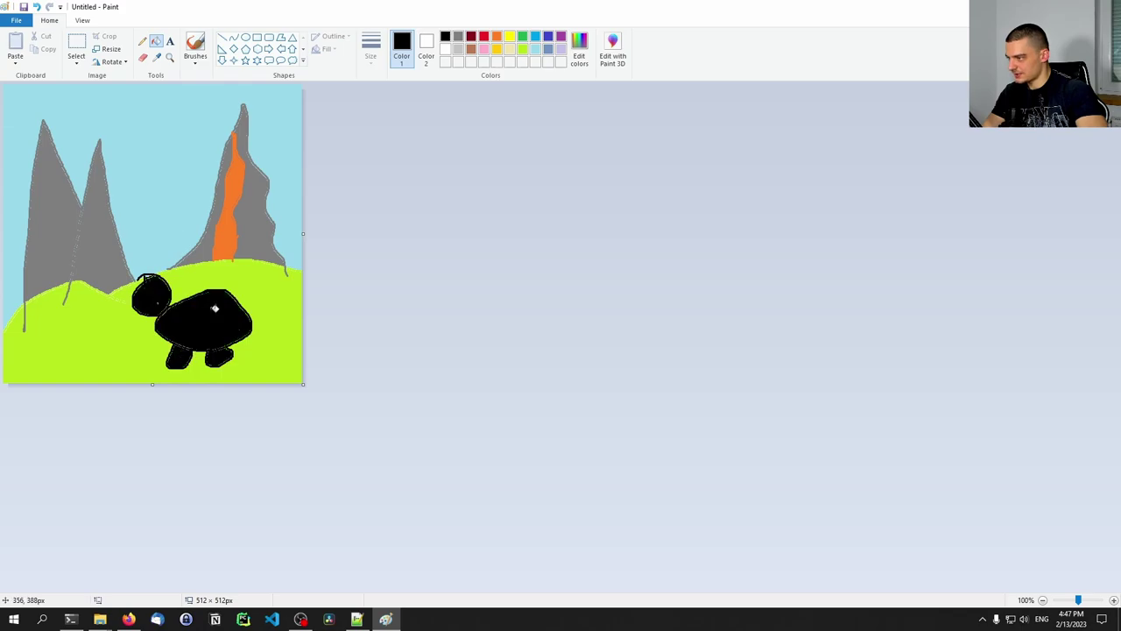
Step: Paint and fill white patches on the cow's black body, and draw white eyes and a mouth on its head
{"action": "left_click", "coordinate": [445, 48]}
{"action": "left_click", "coordinate": [196, 42]}
{"action": "mouse_move", "coordinate": [188, 311]}
{"action": "left_mouse_down"}
{"action": "mouse_move", "coordinate": [194, 322]}
{"action": "mouse_move", "coordinate": [218, 314]}
{"action": "mouse_move", "coordinate": [200, 315]}
{"action": "mouse_move", "coordinate": [226, 329]}
{"action": "mouse_move", "coordinate": [204, 336]}
{"action": "left_mouse_up"}
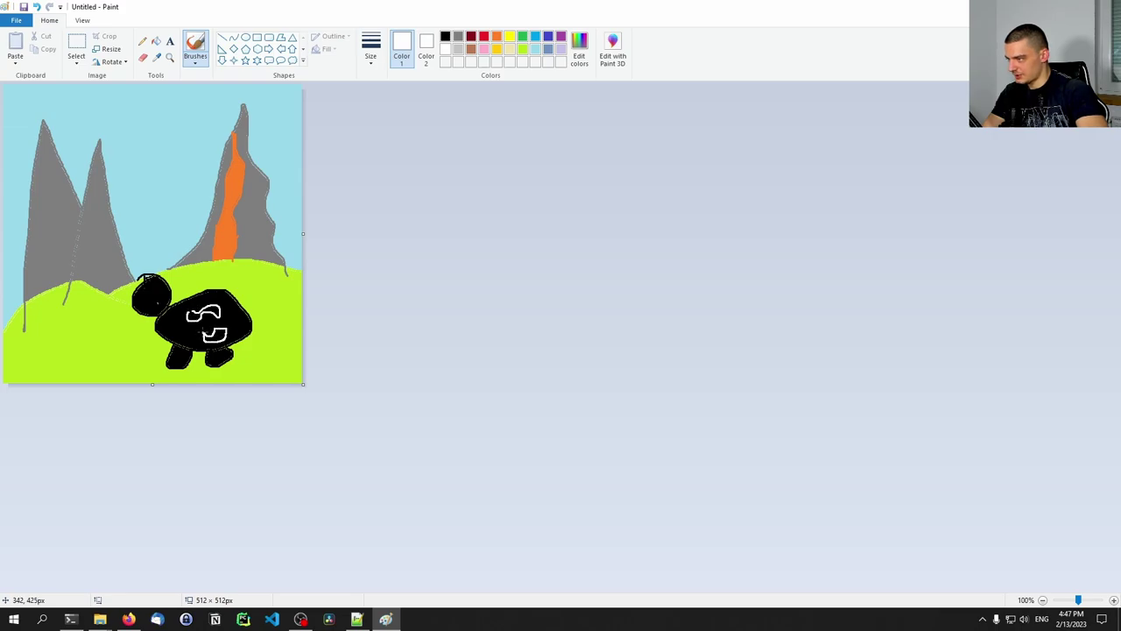
{"action": "left_click", "coordinate": [156, 41]}
{"action": "left_click", "coordinate": [194, 316]}
{"action": "left_click", "coordinate": [215, 316]}
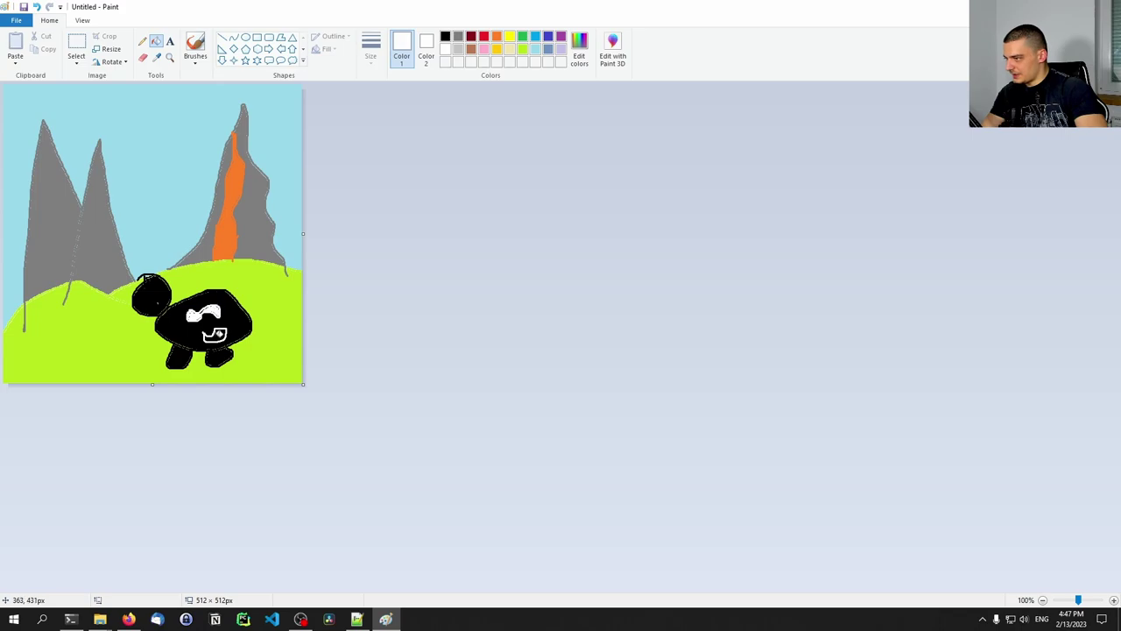
{"action": "left_click", "coordinate": [218, 335]}
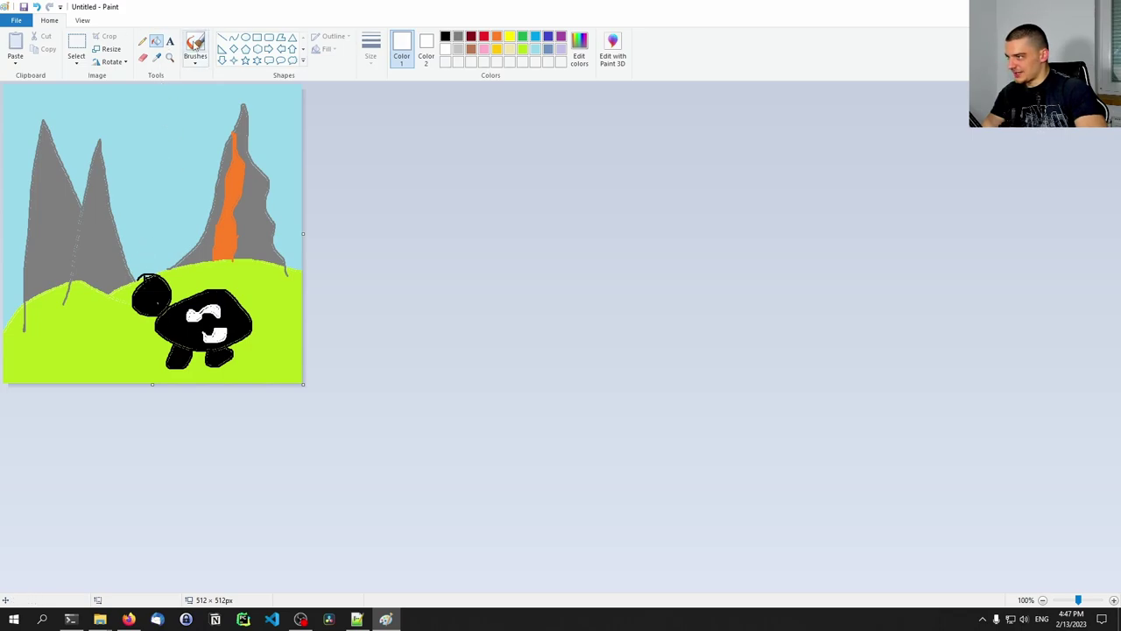
{"action": "left_click", "coordinate": [195, 44]}
{"action": "left_click_drag", "start_coordinate": [145, 295], "coordinate": [161, 295]}
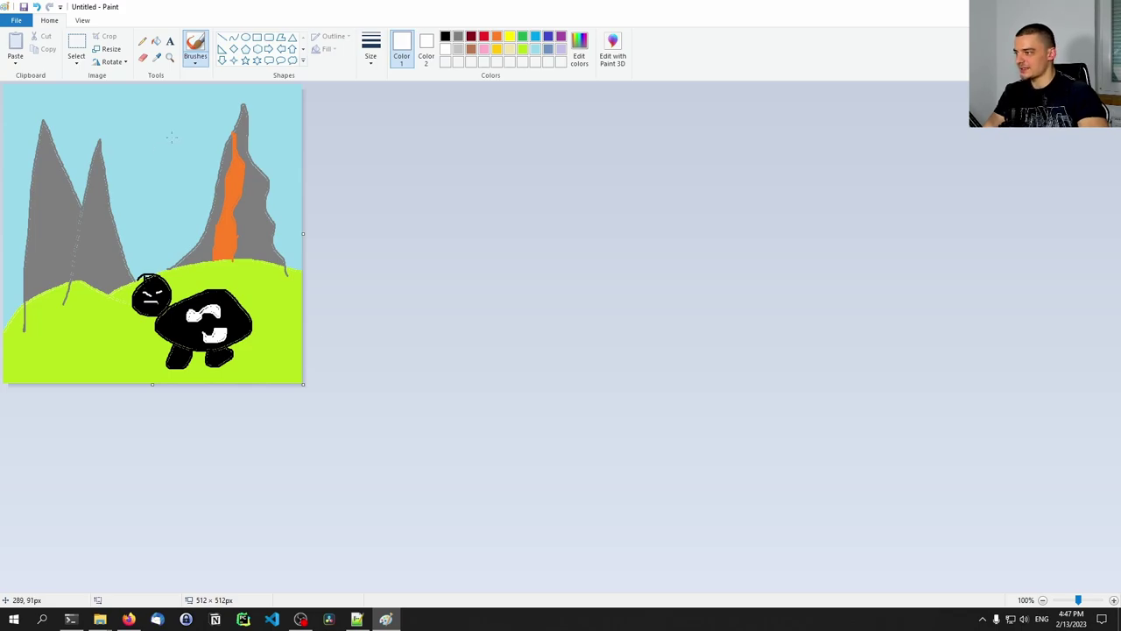
Step: Save the drawing as input.png in the stable-diffusion-main folder
{"action": "key", "text": "ctrl+s"}
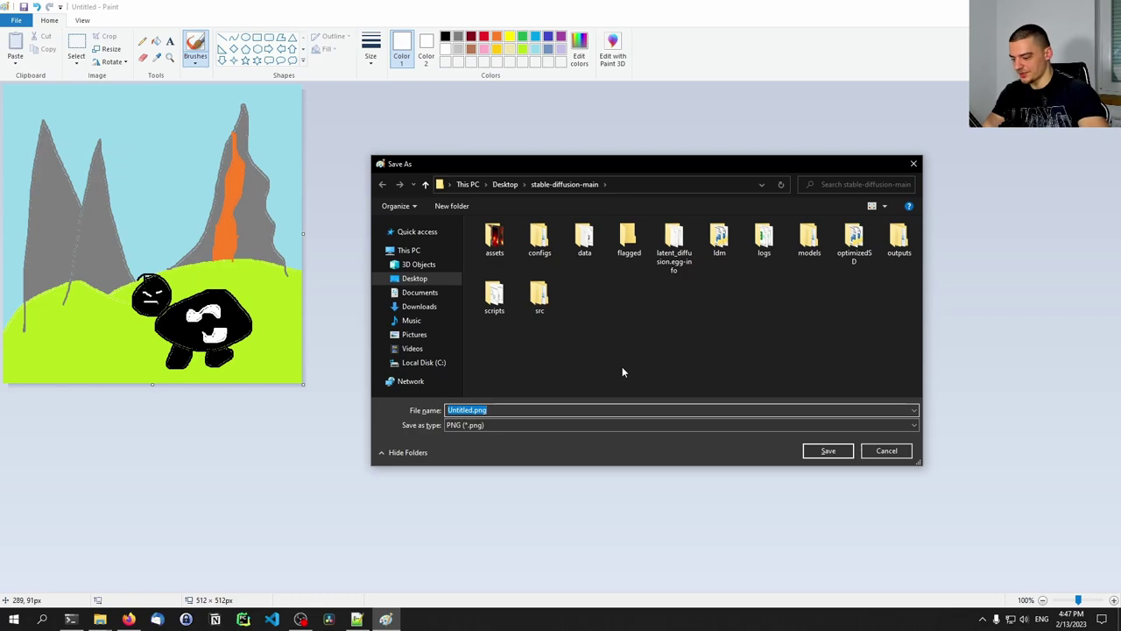
{"action": "type", "text": "inp"}
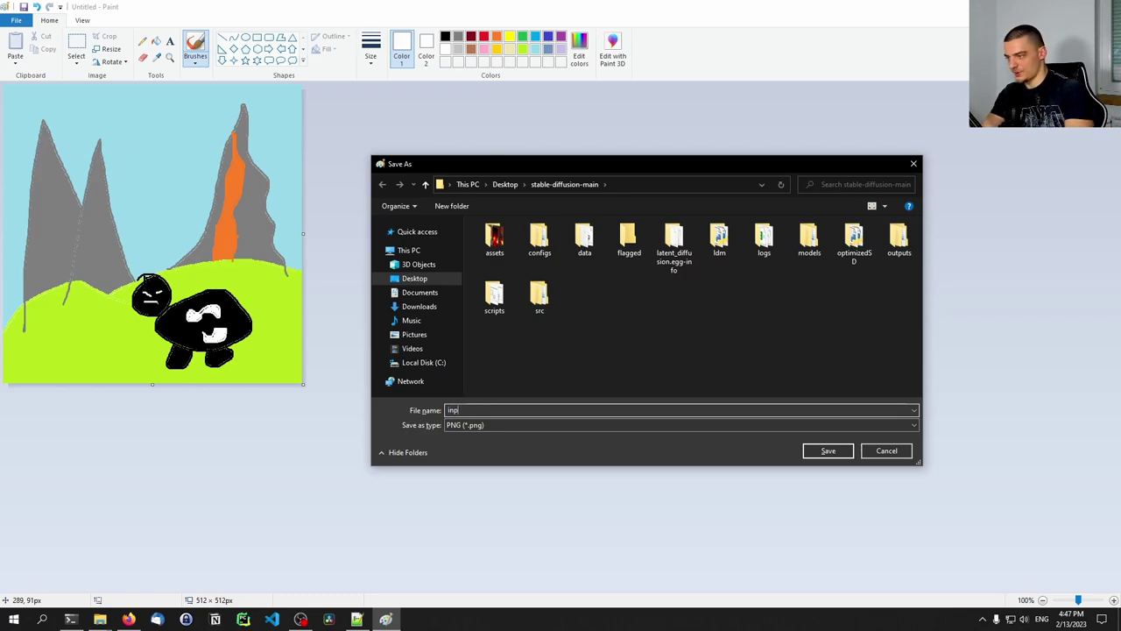
{"action": "type", "text": "ut.png"}
{"action": "key", "text": "Return"}
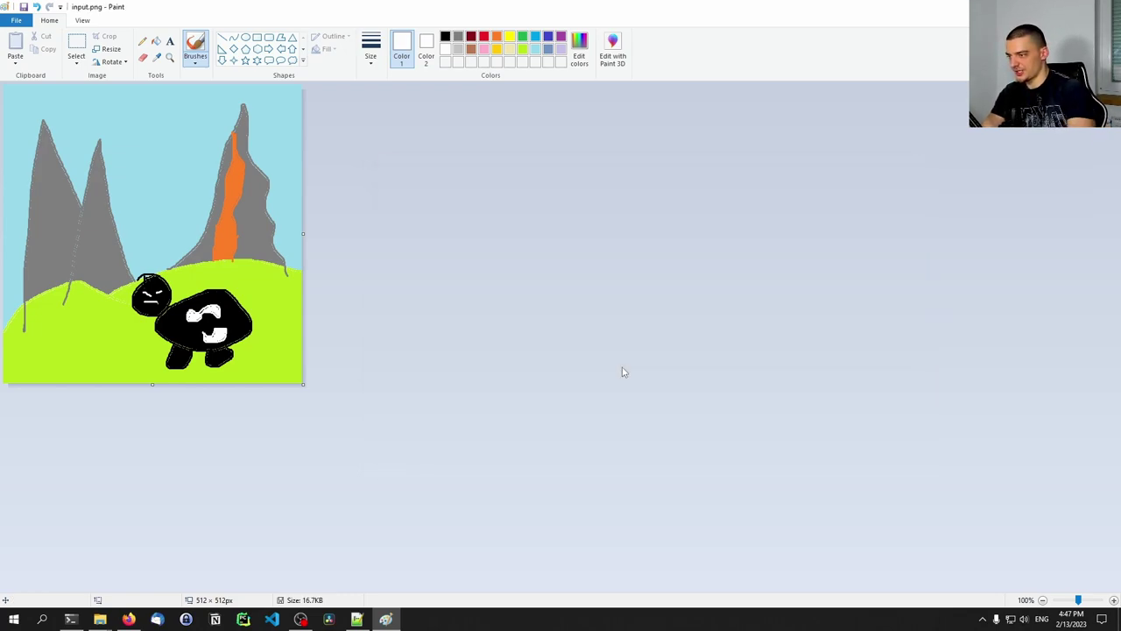
{"action": "left_click", "coordinate": [71, 619]}
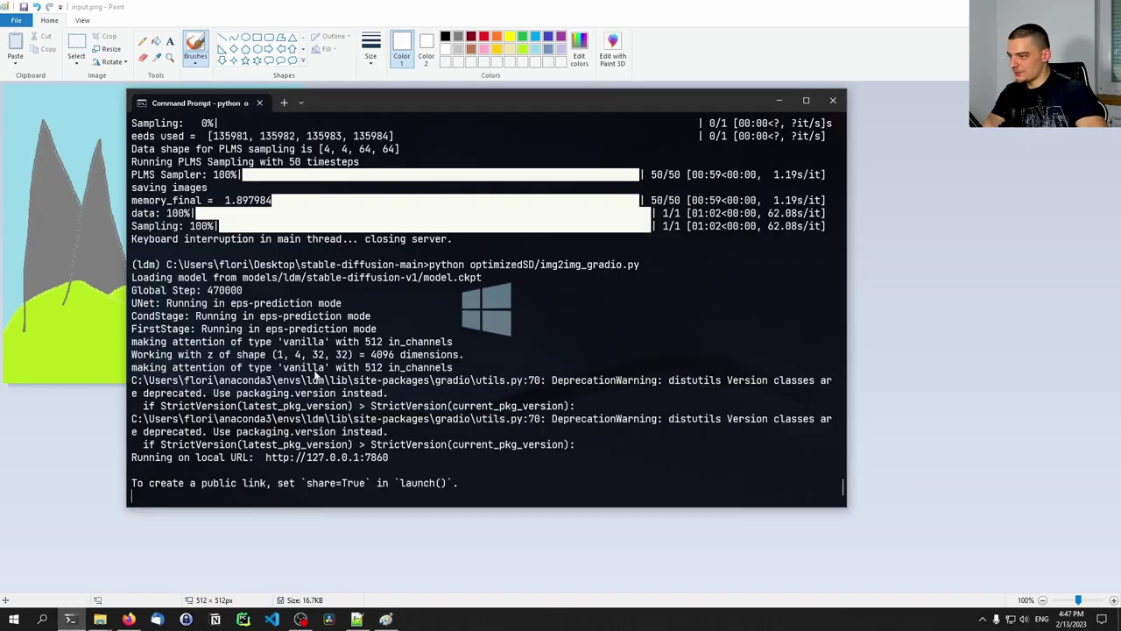
{"action": "left_click", "coordinate": [342, 457], "text": "ctrl"}
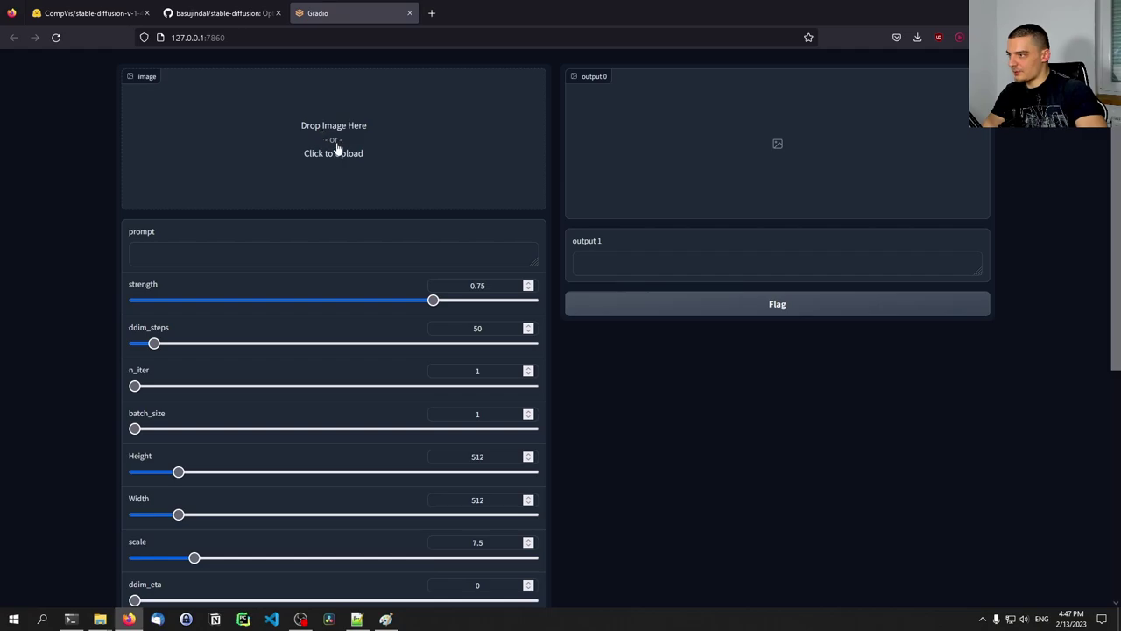
{"action": "left_click", "coordinate": [337, 149]}
{"action": "double_click", "coordinate": [333, 178]}
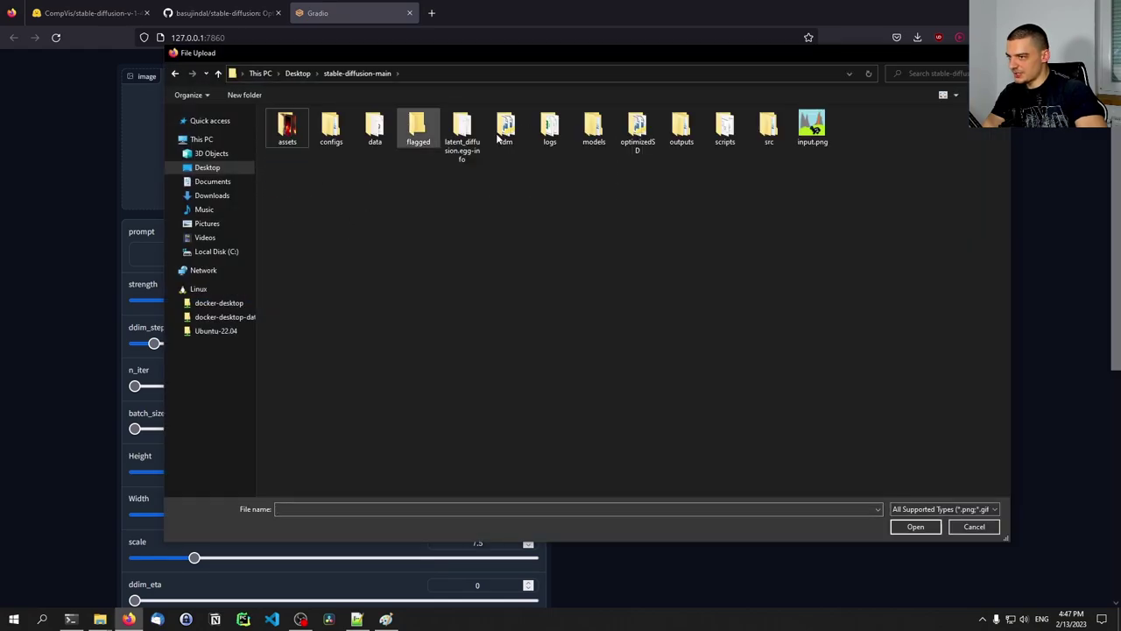
{"action": "double_click", "coordinate": [824, 131]}
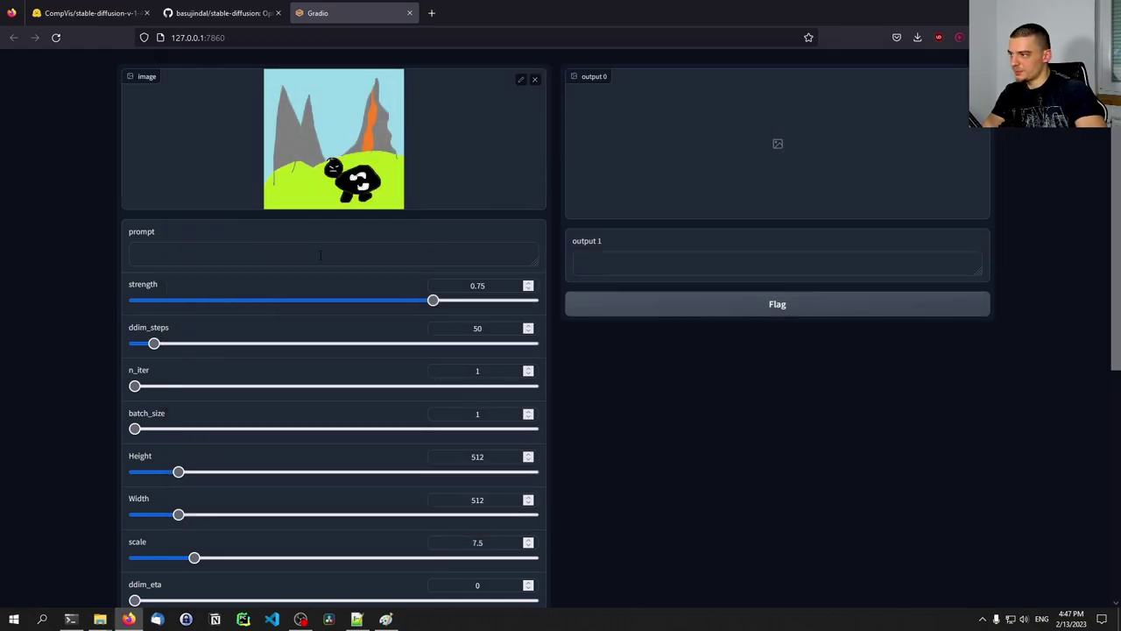
Step: Enter the prompt "Austrian alps with cow and active volcano in the background"
{"action": "left_click", "coordinate": [296, 255]}
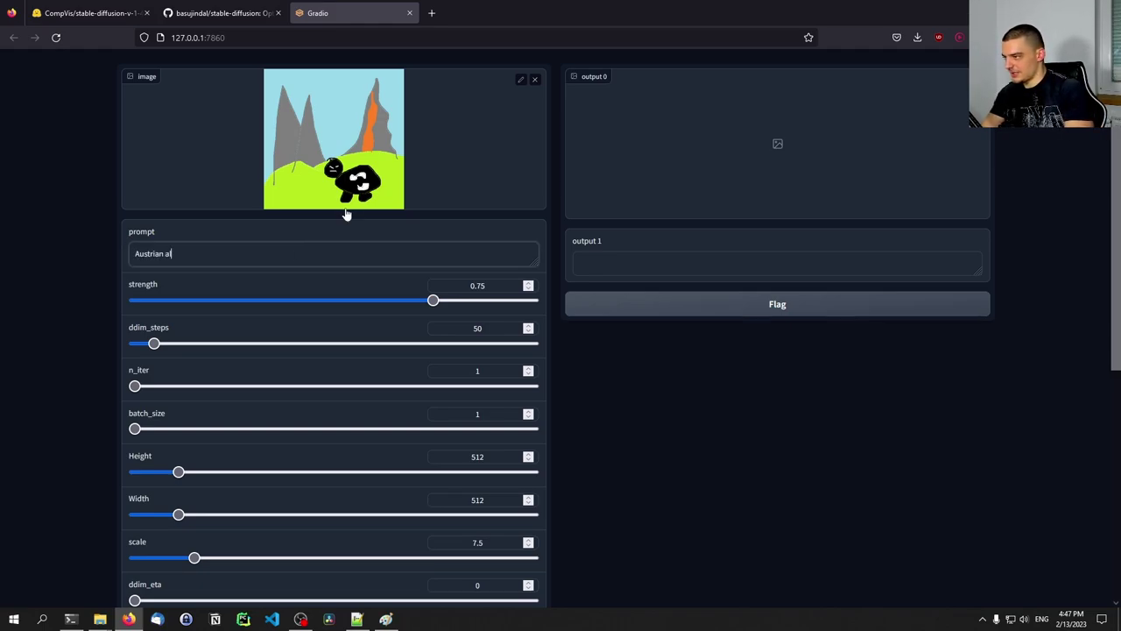
{"action": "type", "text": "Austrian alps with "}
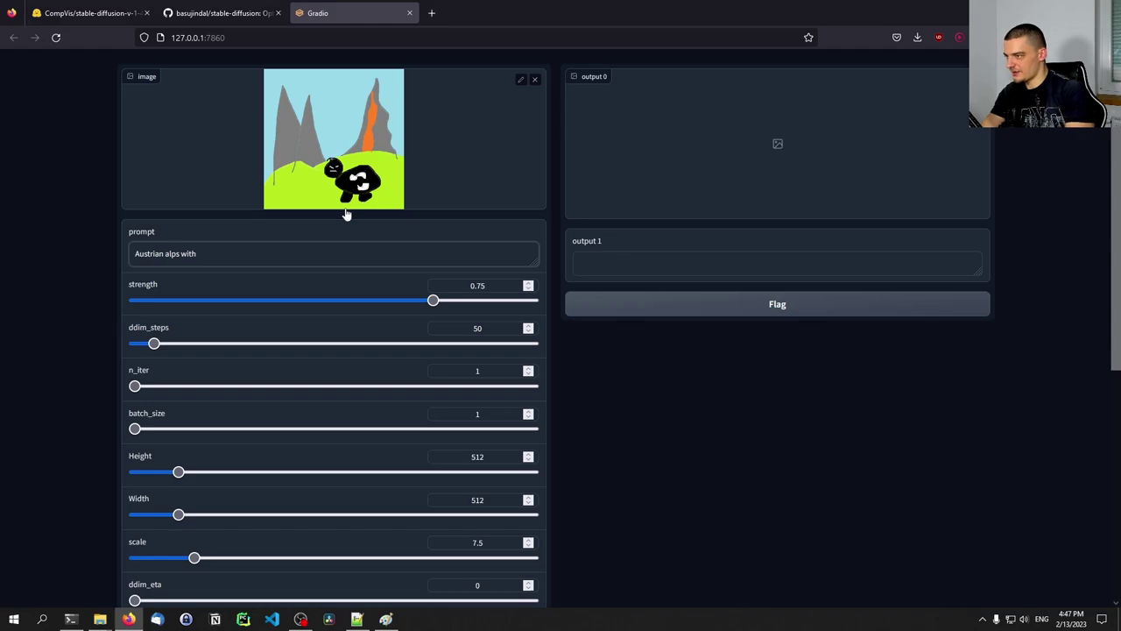
{"action": "type", "text": "cow"}
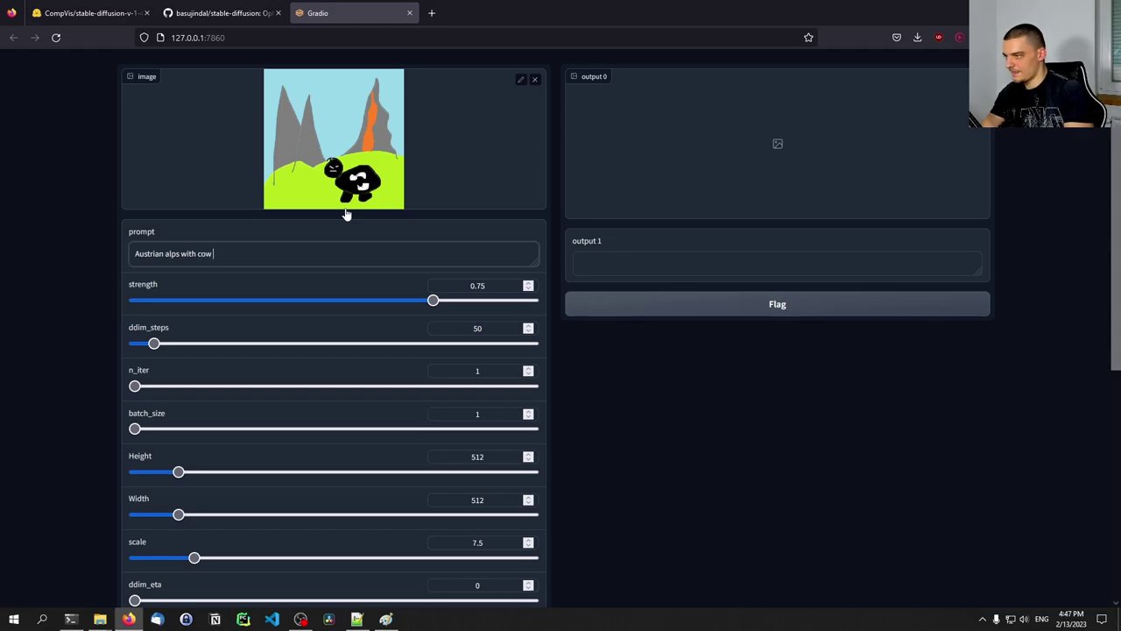
{"action": "type", "text": " and"}
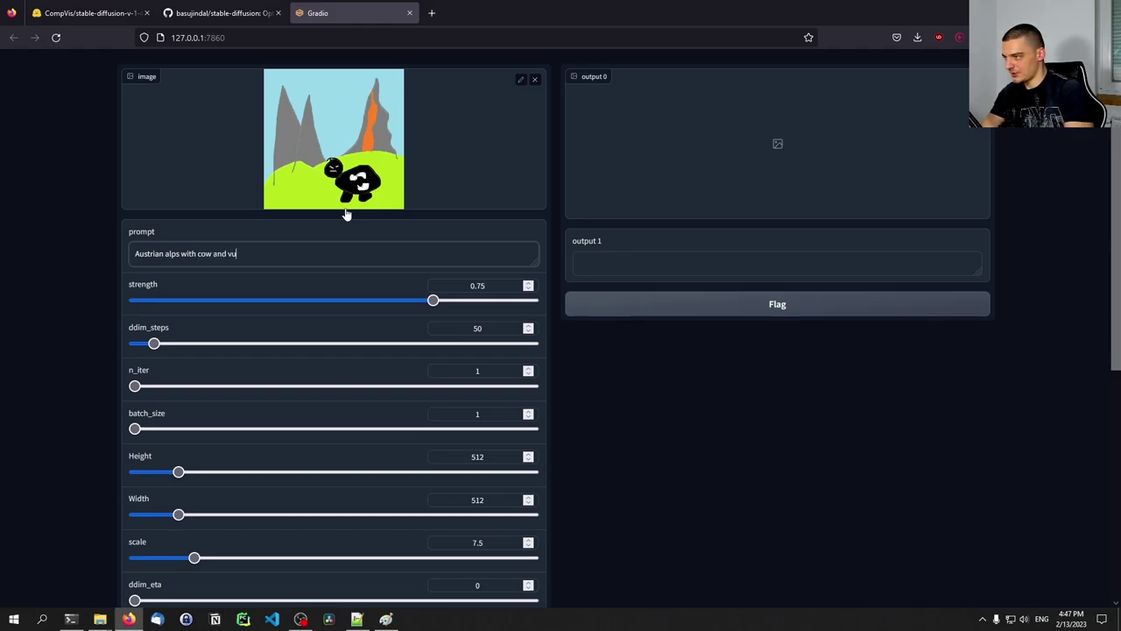
{"action": "type", "text": " active v"}
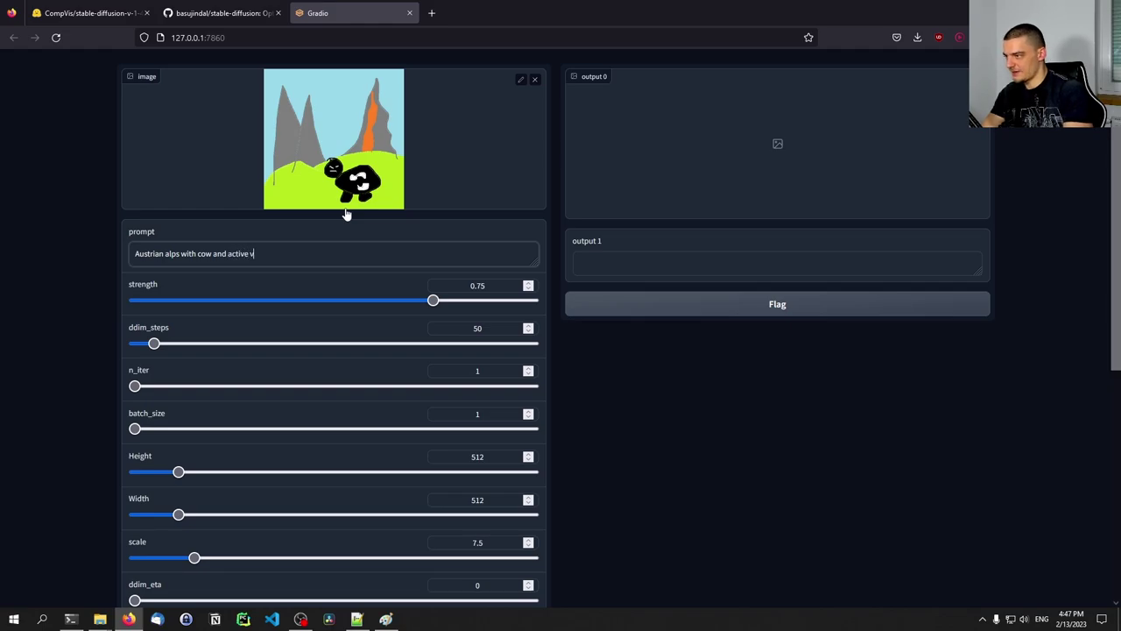
{"action": "type", "text": "olcano in th"}
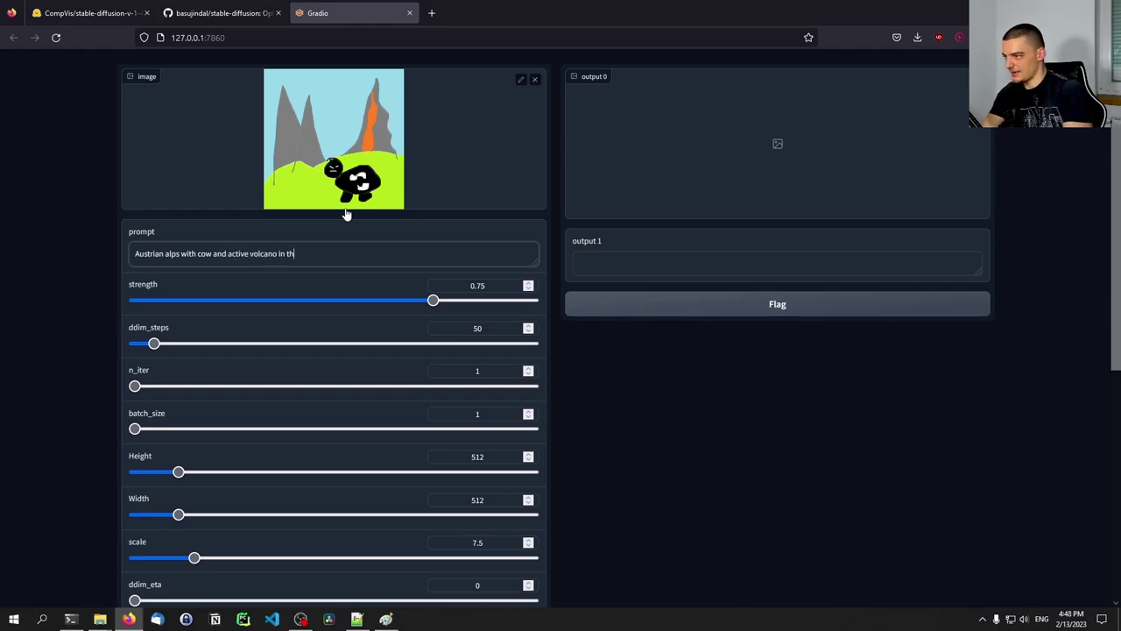
{"action": "type", "text": "e backjground"}
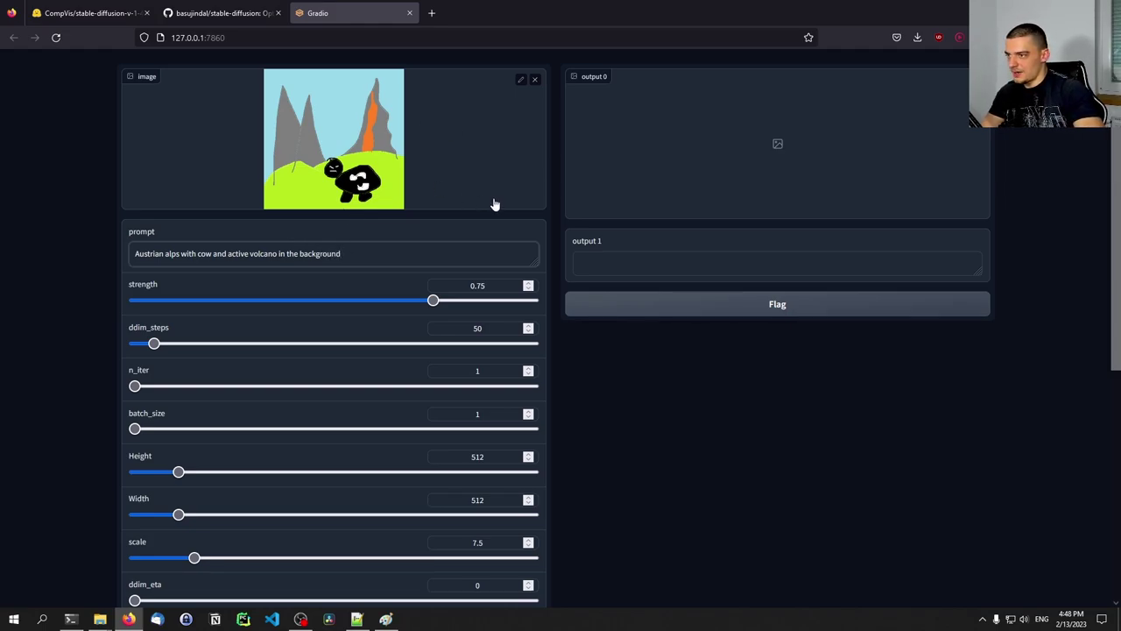
Step: Set batch_size to 4, enable turbo, and submit the img2img generation
{"action": "scroll", "coordinate": [101, 307], "scroll_direction": "down", "scroll_amount": 1}
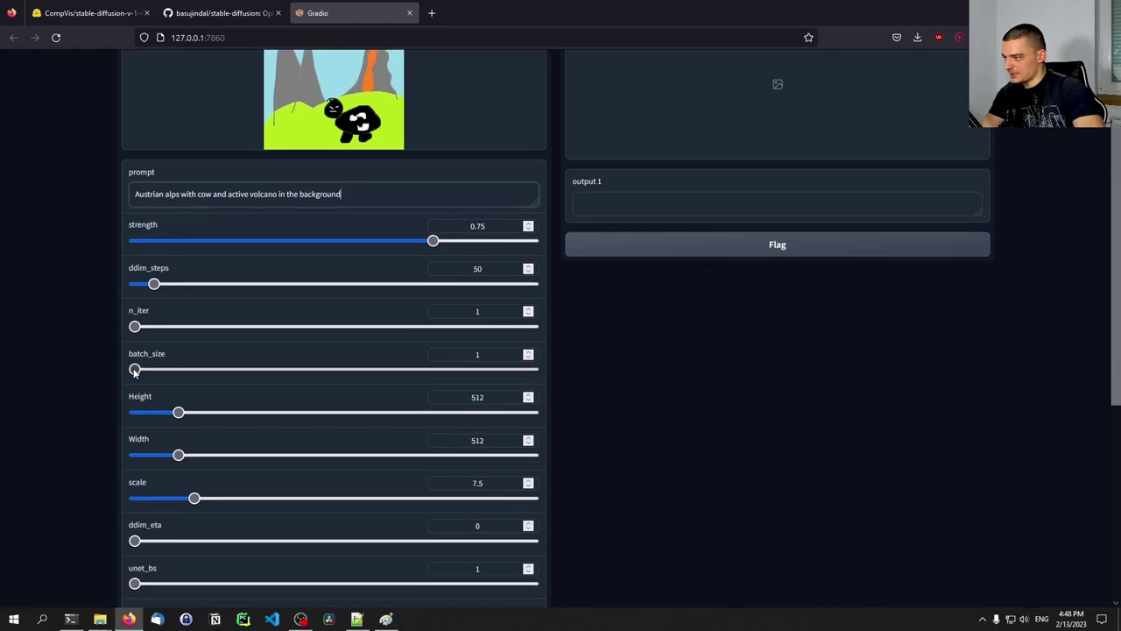
{"action": "left_click_drag", "start_coordinate": [134, 369], "coordinate": [146, 370]}
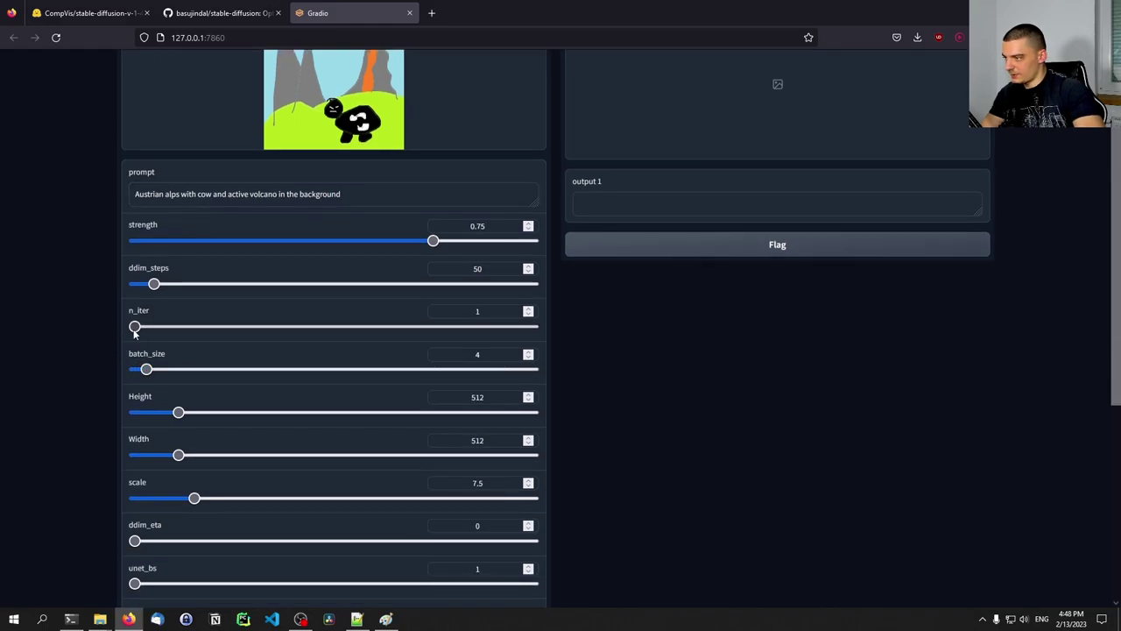
{"action": "scroll", "coordinate": [90, 312], "scroll_direction": "down", "scroll_amount": 5}
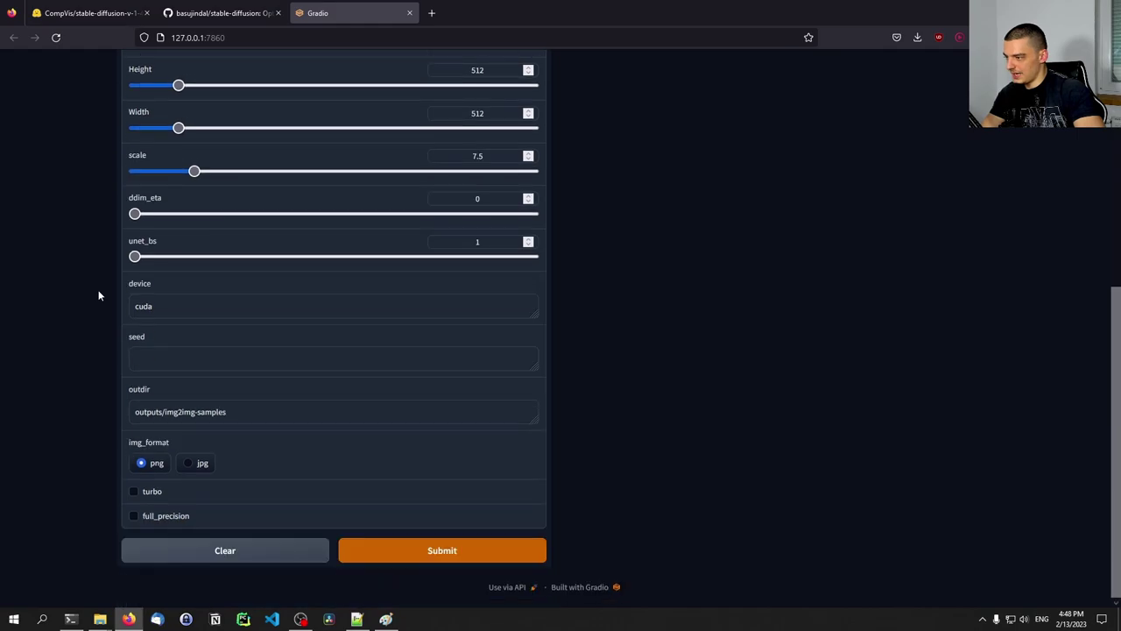
{"action": "left_click", "coordinate": [135, 494]}
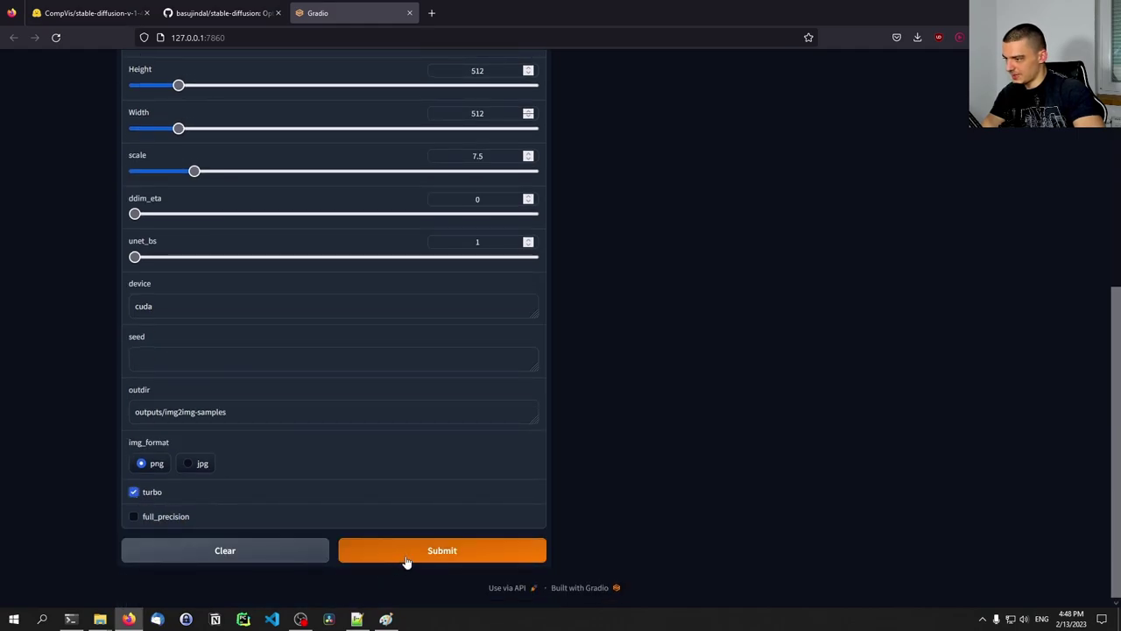
{"action": "left_click", "coordinate": [406, 558]}
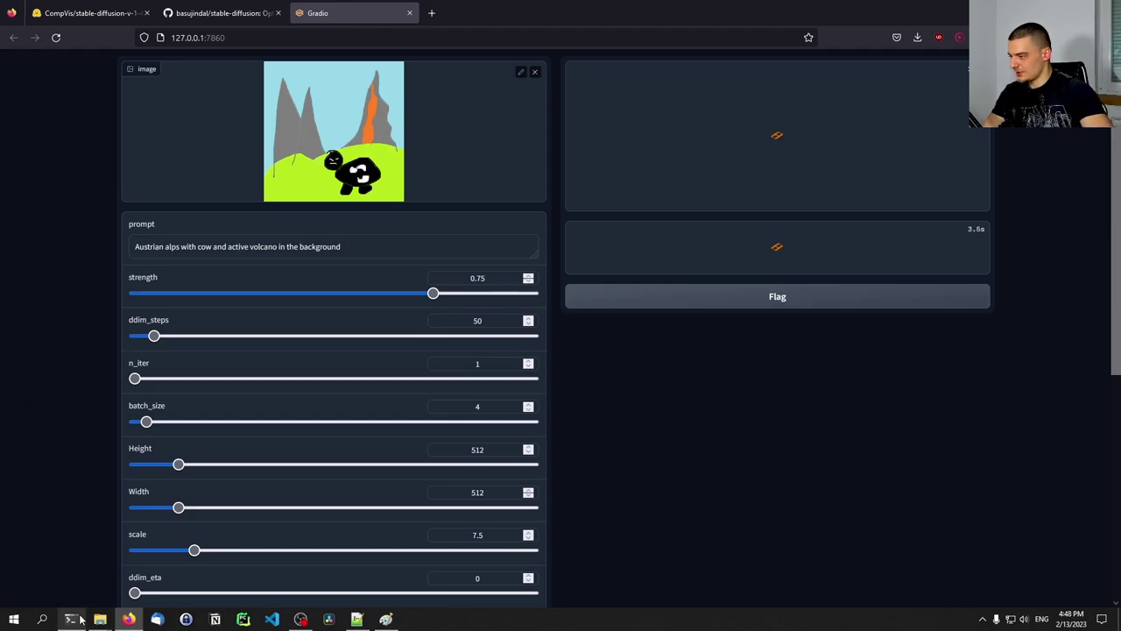
Step: Switch to the Command Prompt and move its window slightly to the right to follow the img2img sampling progress
{"action": "left_click", "coordinate": [77, 619]}
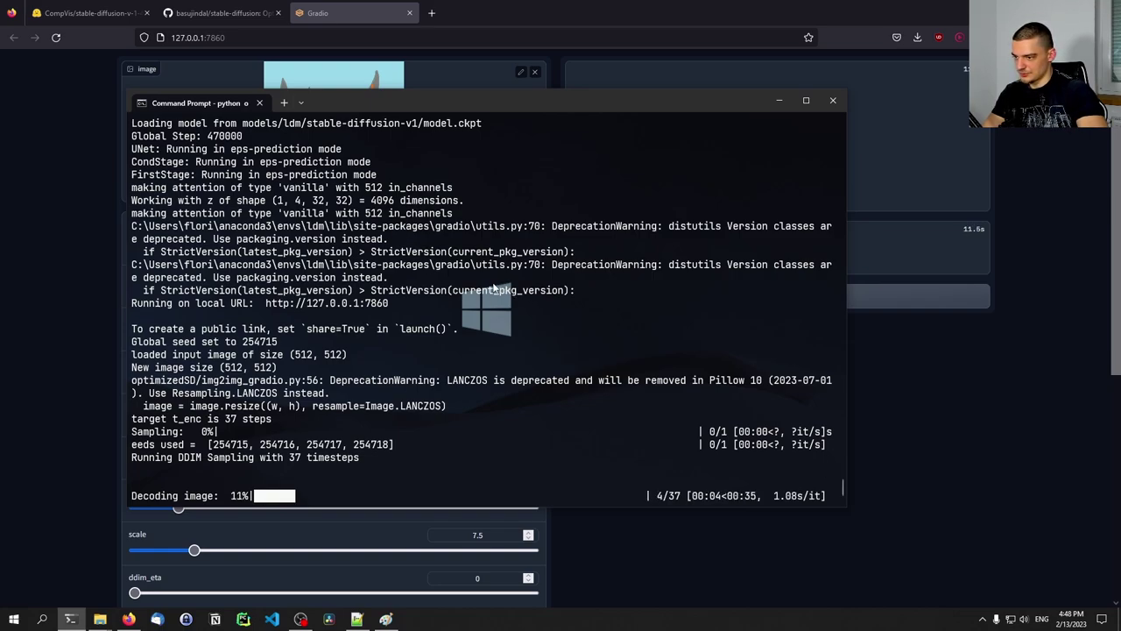
{"action": "left_click_drag", "start_coordinate": [642, 105], "coordinate": [702, 115]}
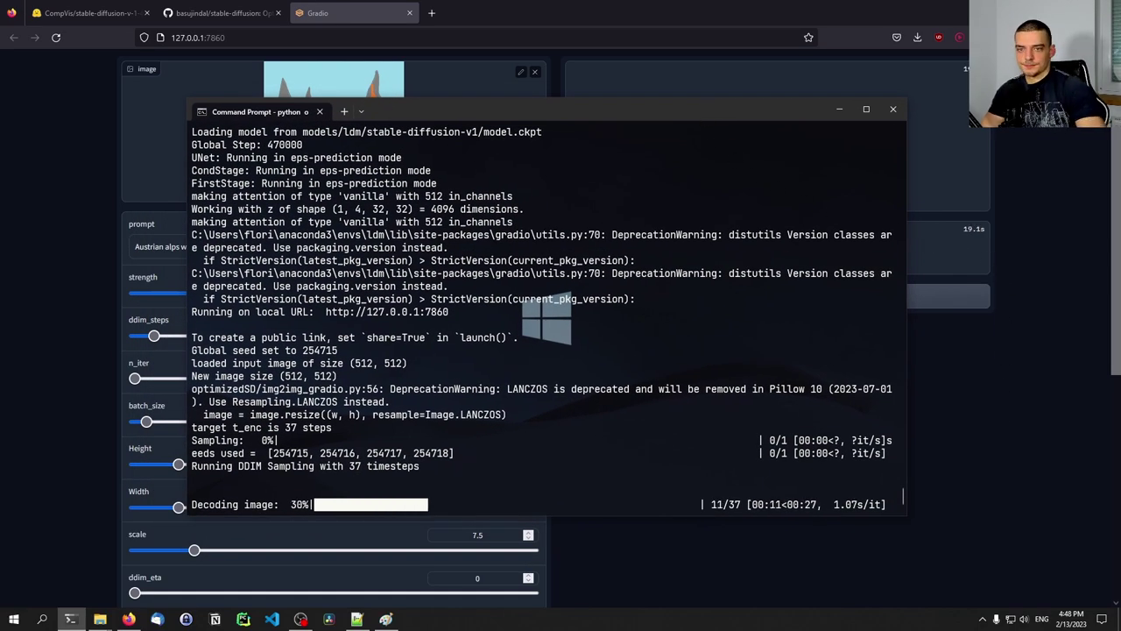
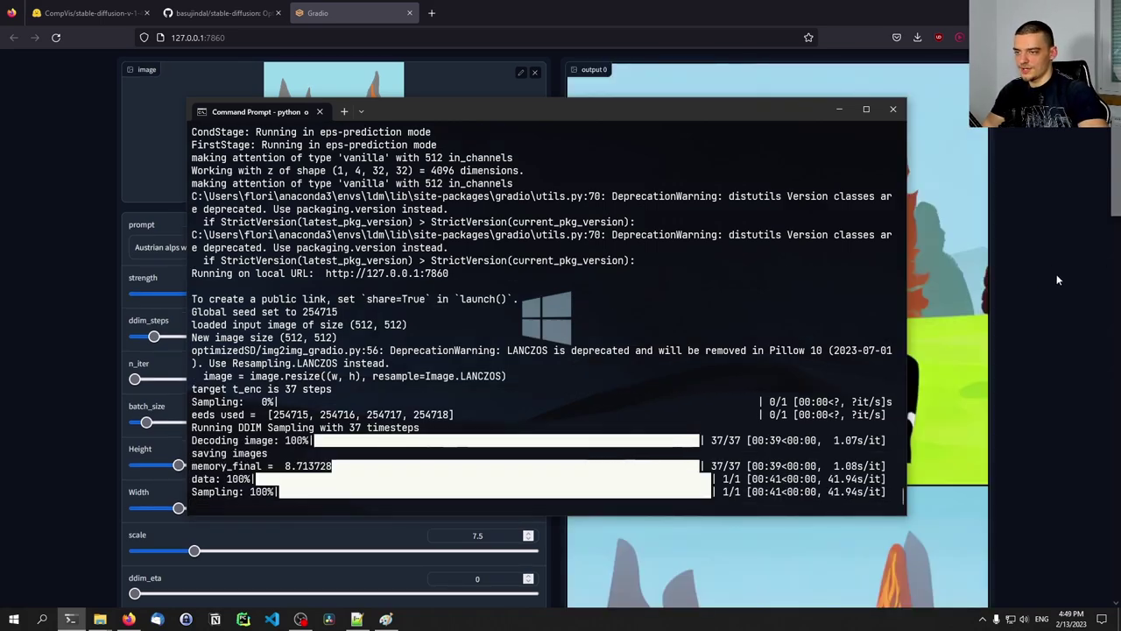
Step: Return to the Gradio page and examine all four generated img2img images down to the output message
{"action": "left_click", "coordinate": [1057, 277]}
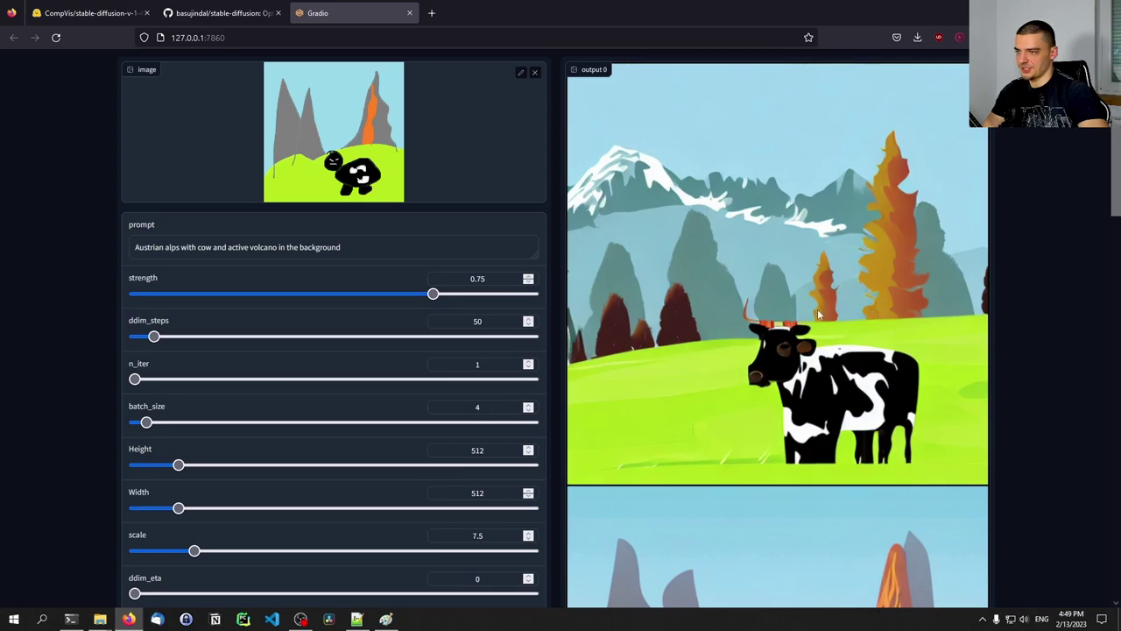
{"action": "scroll", "coordinate": [693, 343], "scroll_direction": "up", "scroll_amount": 1}
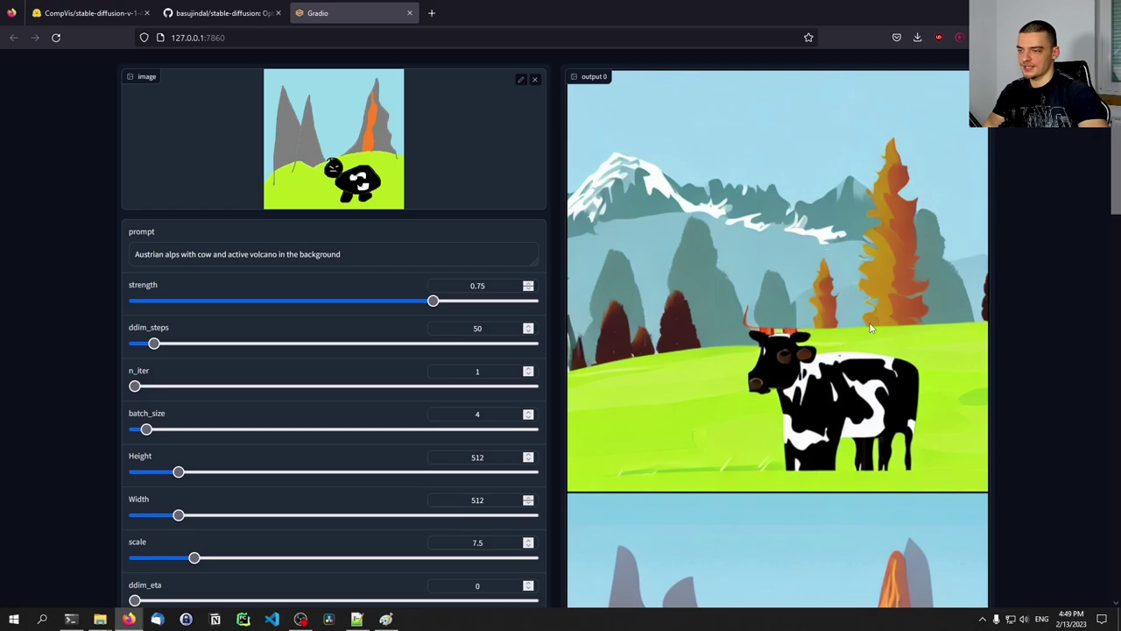
{"action": "scroll", "coordinate": [867, 329], "scroll_direction": "down", "scroll_amount": 3}
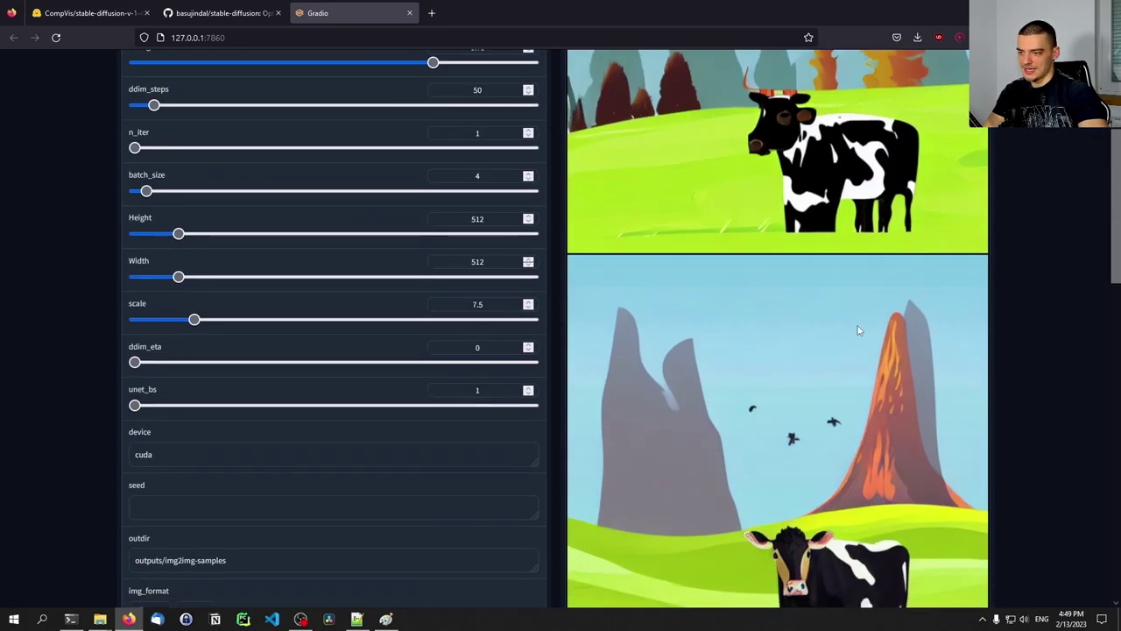
{"action": "scroll", "coordinate": [859, 329], "scroll_direction": "down", "scroll_amount": 3}
{"action": "scroll", "coordinate": [860, 324], "scroll_direction": "up", "scroll_amount": 2}
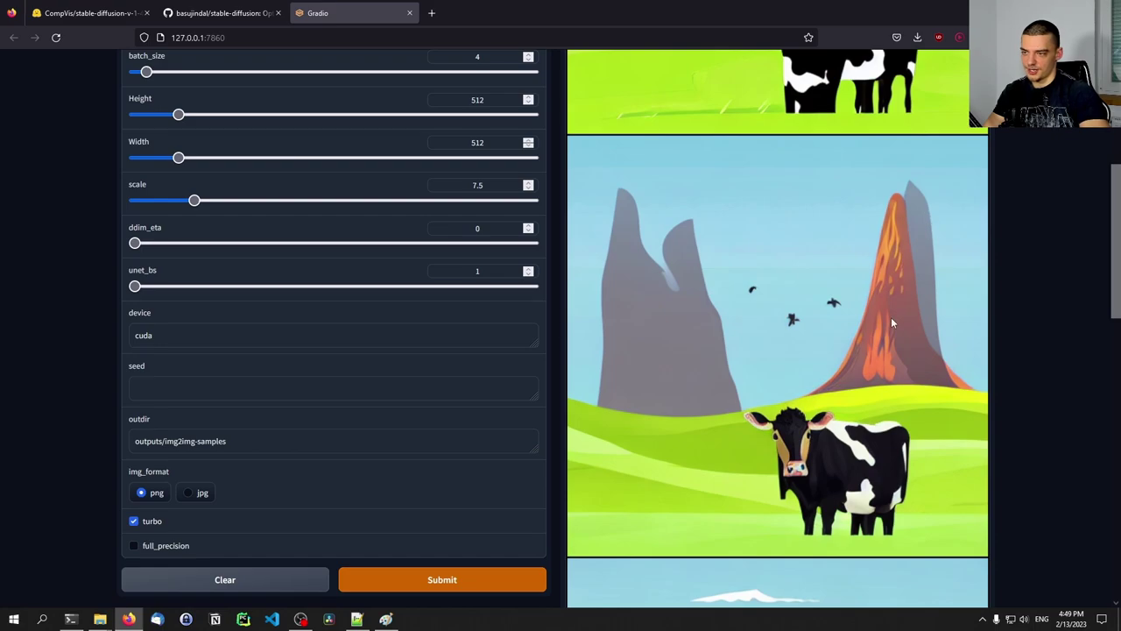
{"action": "scroll", "coordinate": [891, 322], "scroll_direction": "down", "scroll_amount": 10}
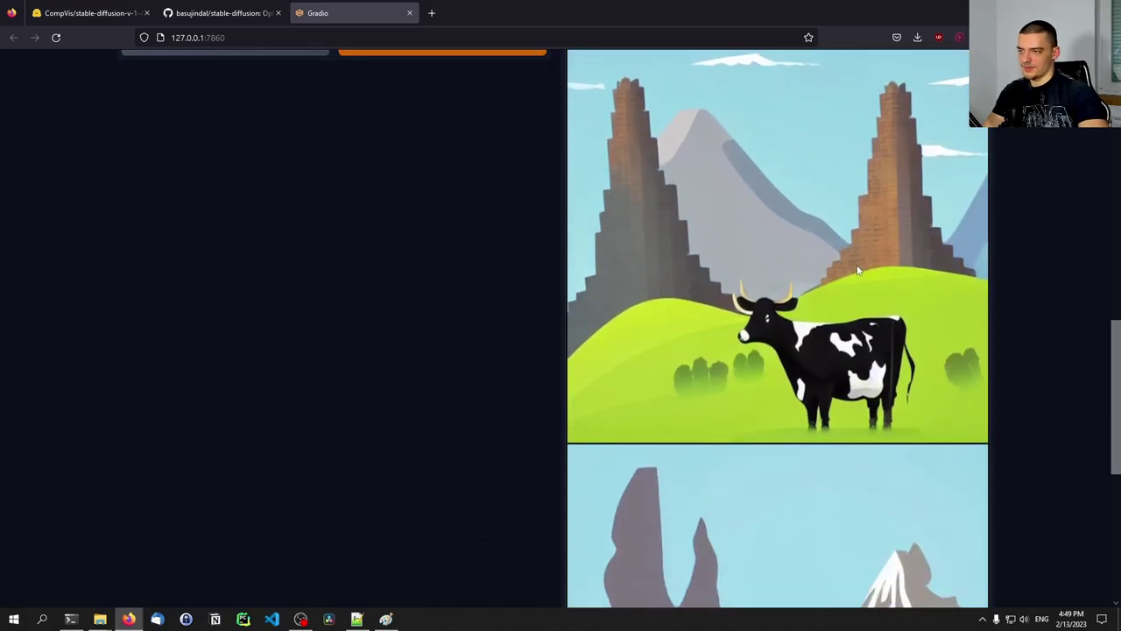
{"action": "scroll", "coordinate": [857, 271], "scroll_direction": "down", "scroll_amount": 5}
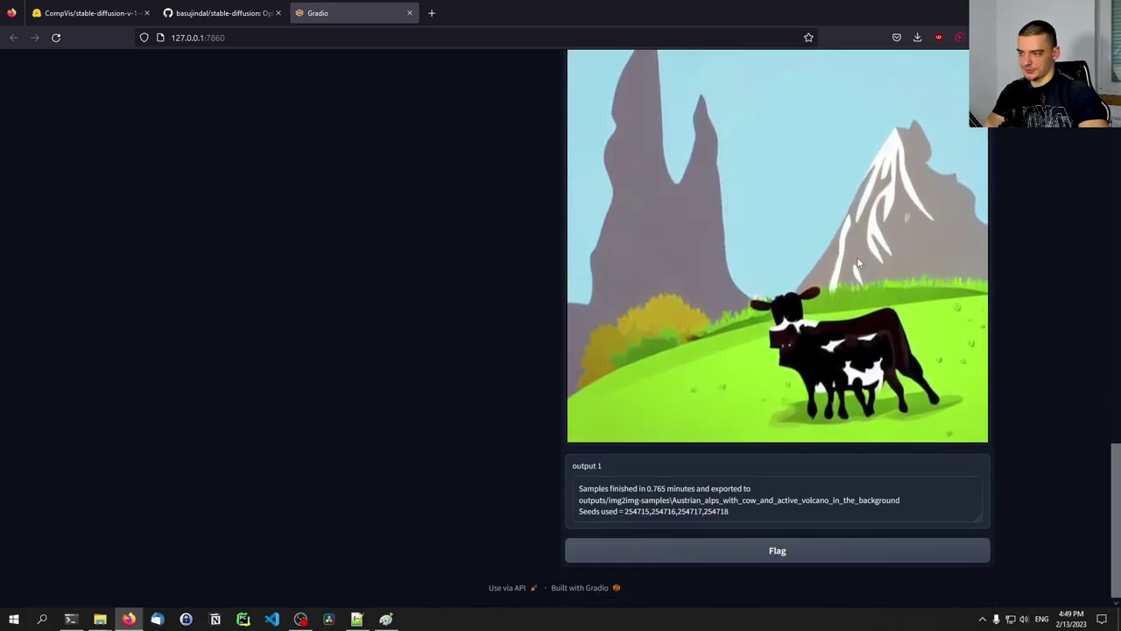
Step: Compare the generated cow and volcano images with the painted source image and the generation settings
{"action": "scroll", "coordinate": [859, 263], "scroll_direction": "up", "scroll_amount": 15}
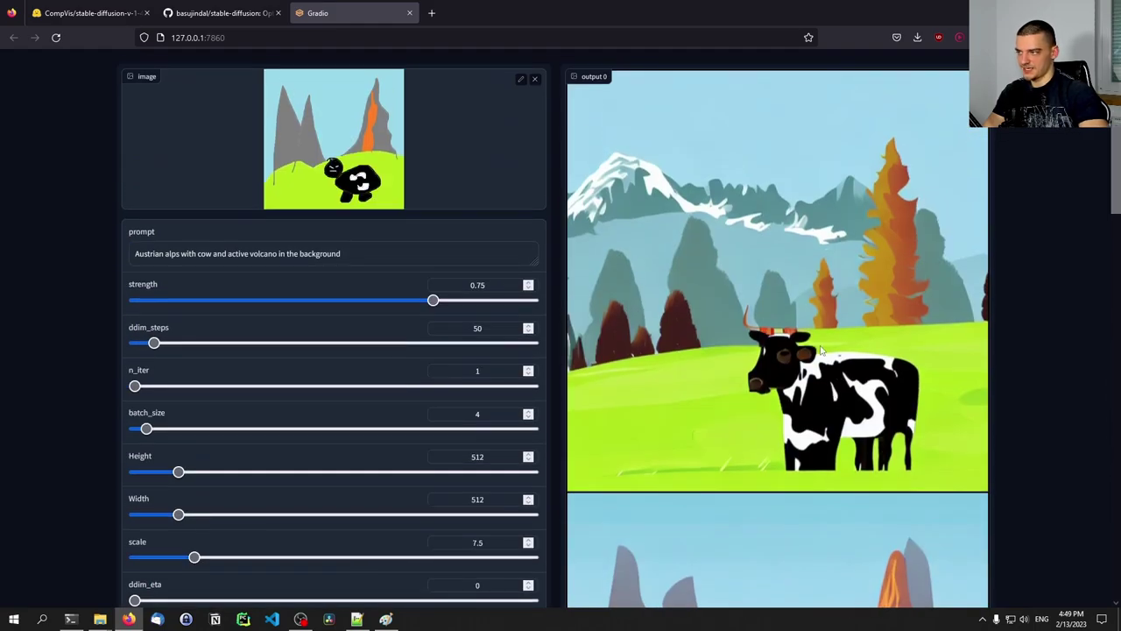
{"action": "scroll", "coordinate": [820, 350], "scroll_direction": "down", "scroll_amount": 5}
{"action": "scroll", "coordinate": [784, 353], "scroll_direction": "up", "scroll_amount": 5}
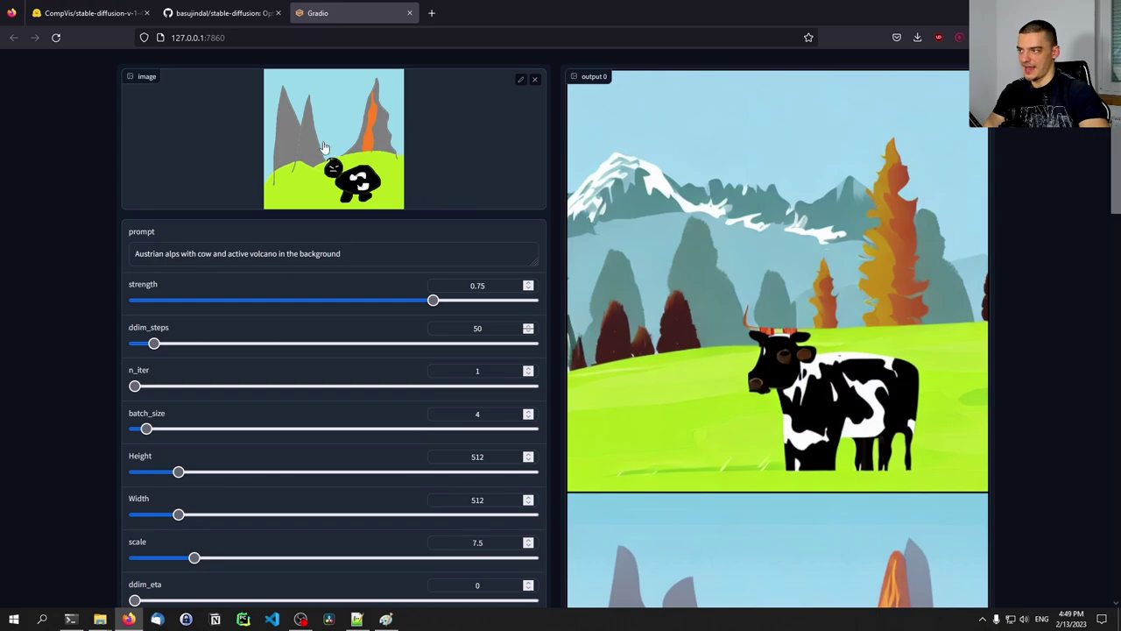
{"action": "scroll", "coordinate": [934, 255], "scroll_direction": "down", "scroll_amount": 7}
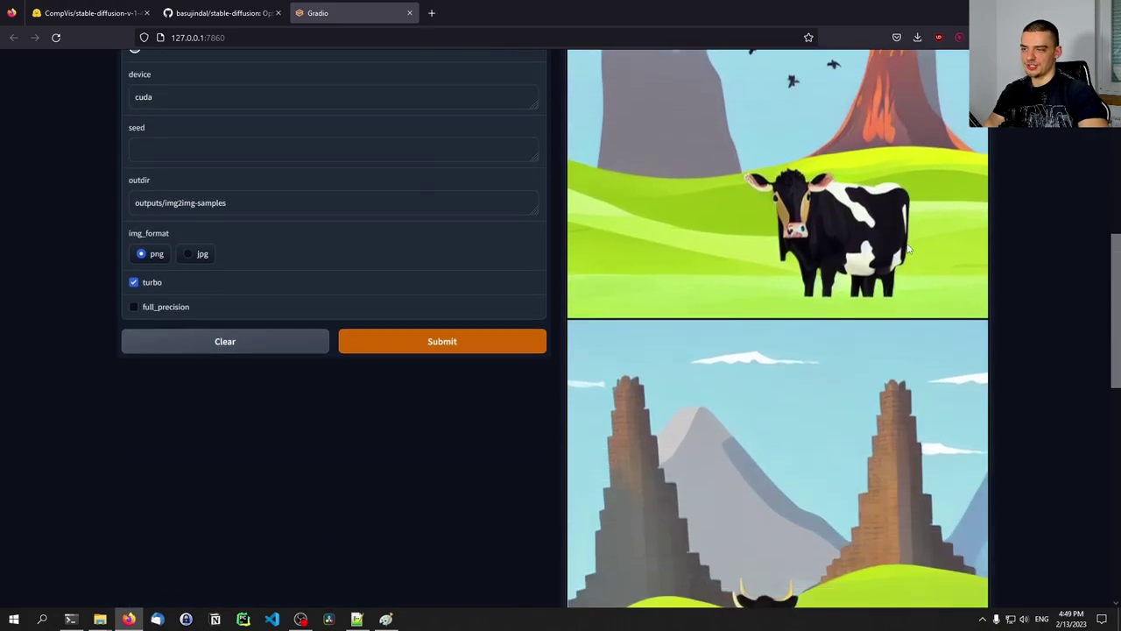
{"action": "scroll", "coordinate": [908, 250], "scroll_direction": "down", "scroll_amount": 3}
{"action": "scroll", "coordinate": [851, 258], "scroll_direction": "up", "scroll_amount": 6}
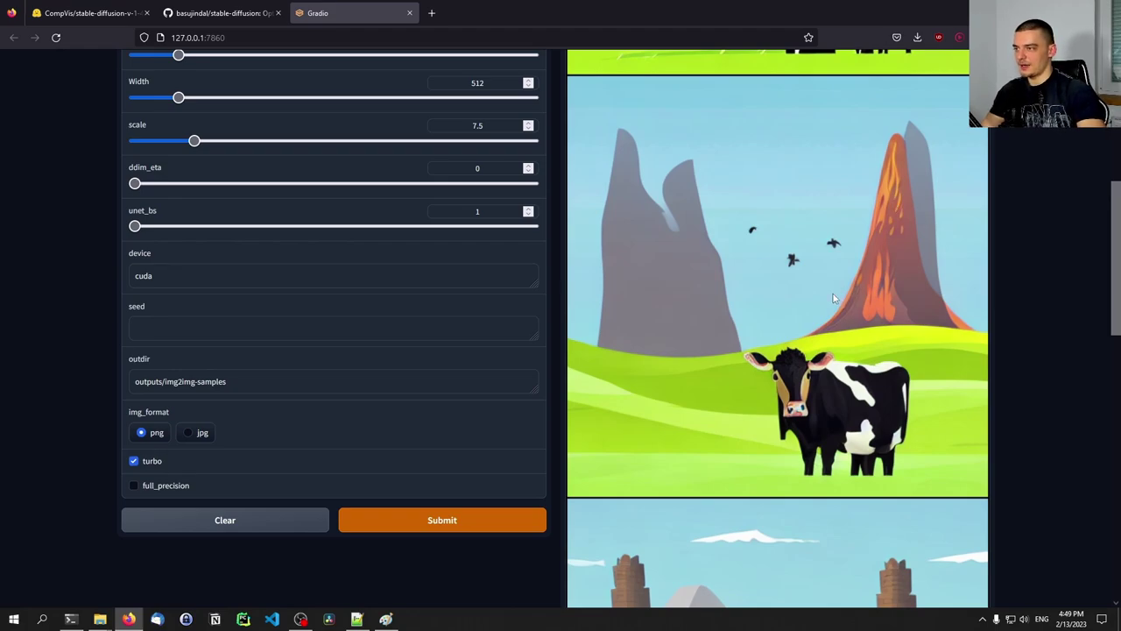
{"action": "scroll", "coordinate": [833, 293], "scroll_direction": "up", "scroll_amount": 5}
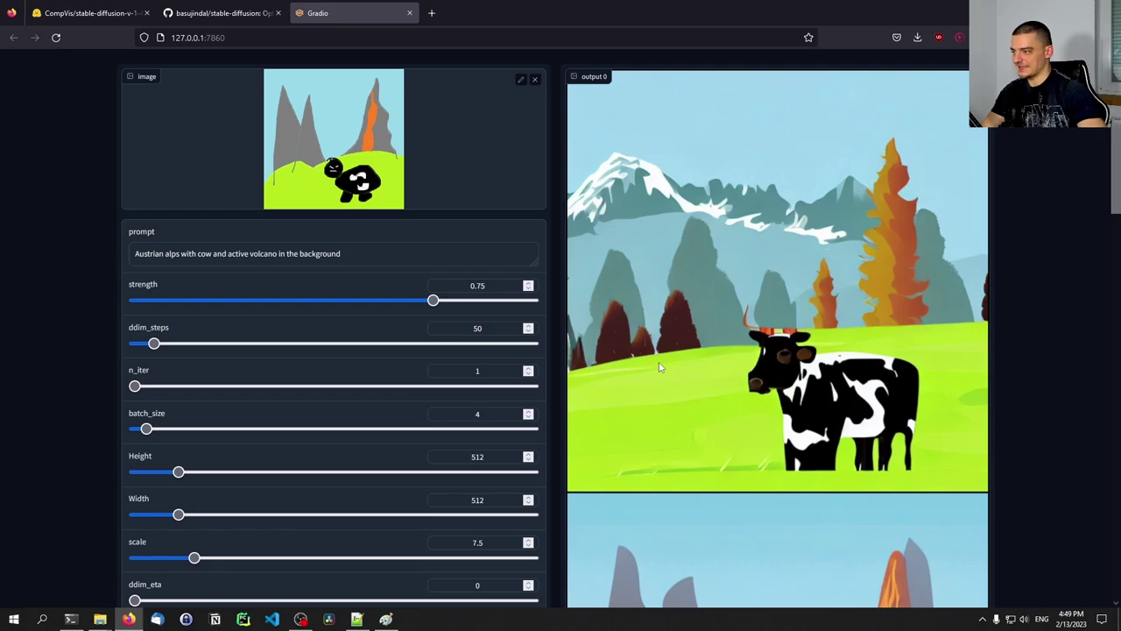
{"action": "scroll", "coordinate": [718, 346], "scroll_direction": "down", "scroll_amount": 3}
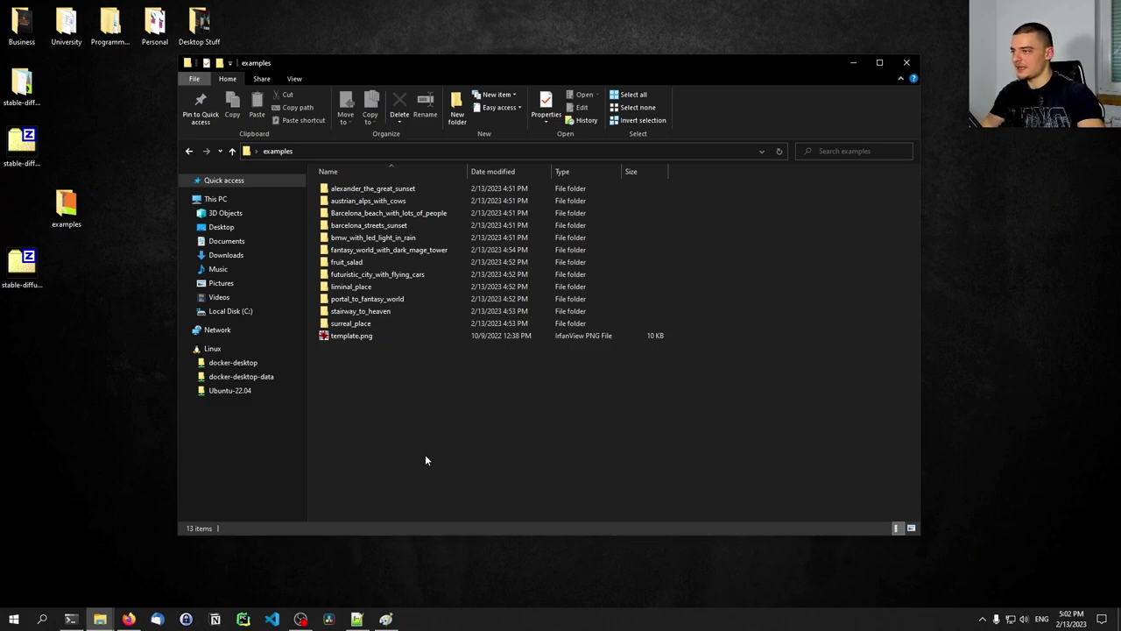
Step: View the images in the alexander_the_great_sunset folder, inspect seed_339418_00000.png up close, and close the viewer
{"action": "double_click", "coordinate": [351, 190]}
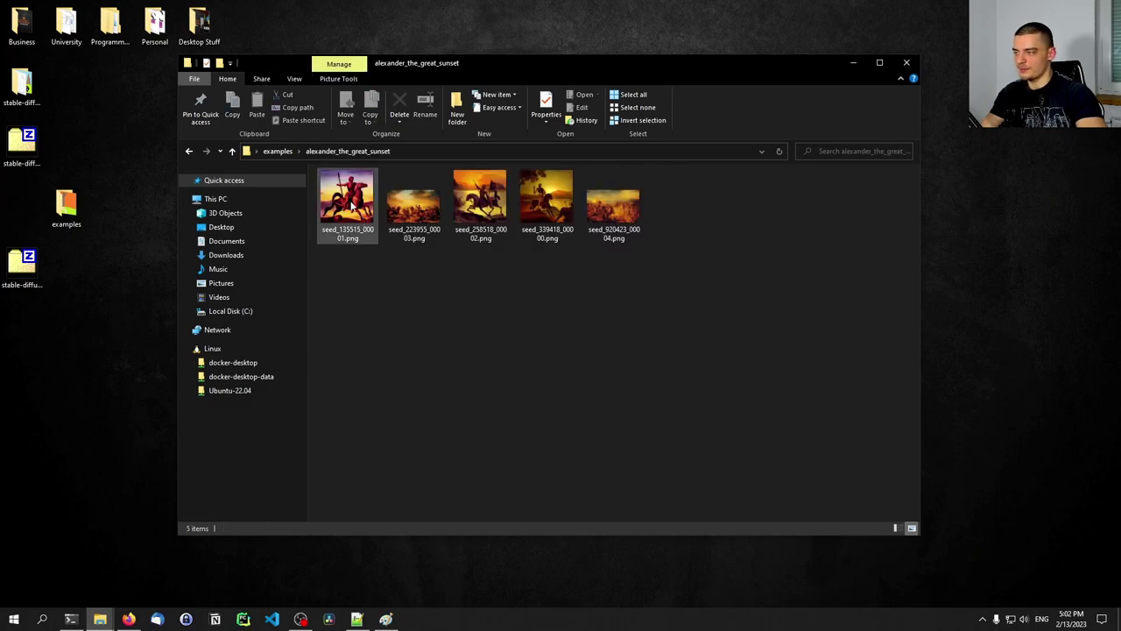
{"action": "double_click", "coordinate": [352, 204]}
{"action": "key", "text": "Right"}
{"action": "key", "text": "Right"}
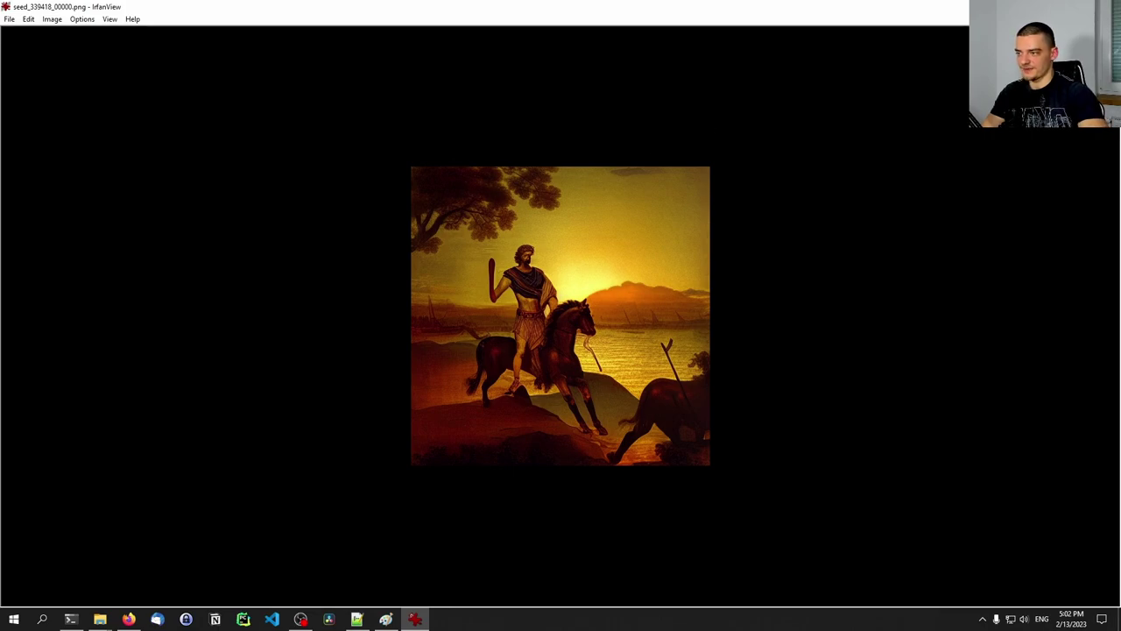
{"action": "scroll", "coordinate": [486, 287], "scroll_direction": "up", "scroll_amount": 5}
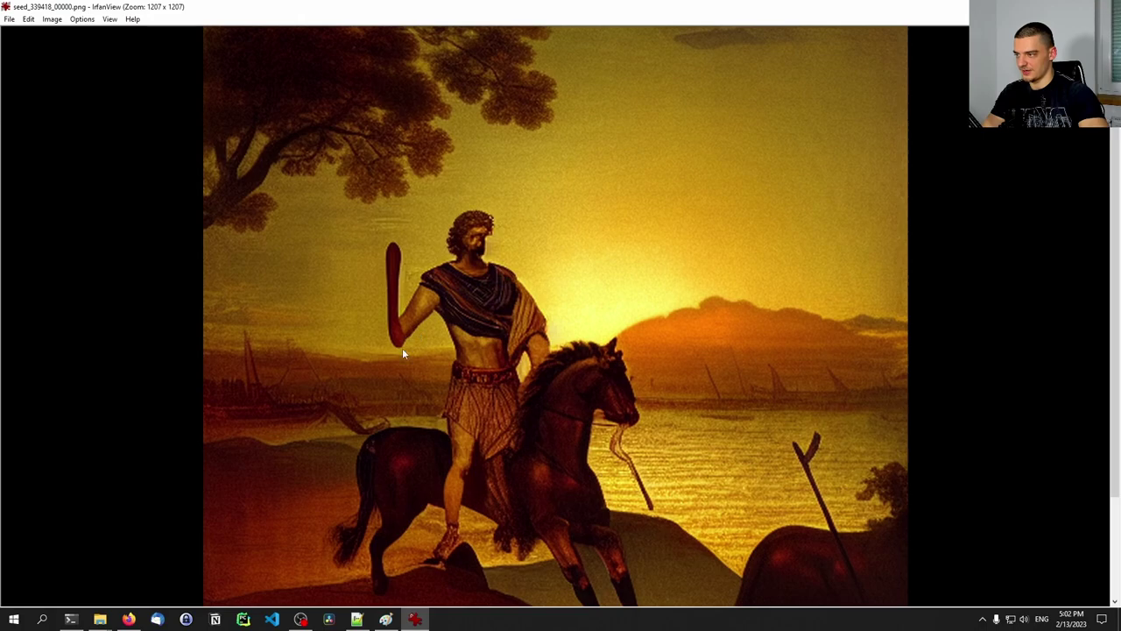
{"action": "key", "text": "Escape"}
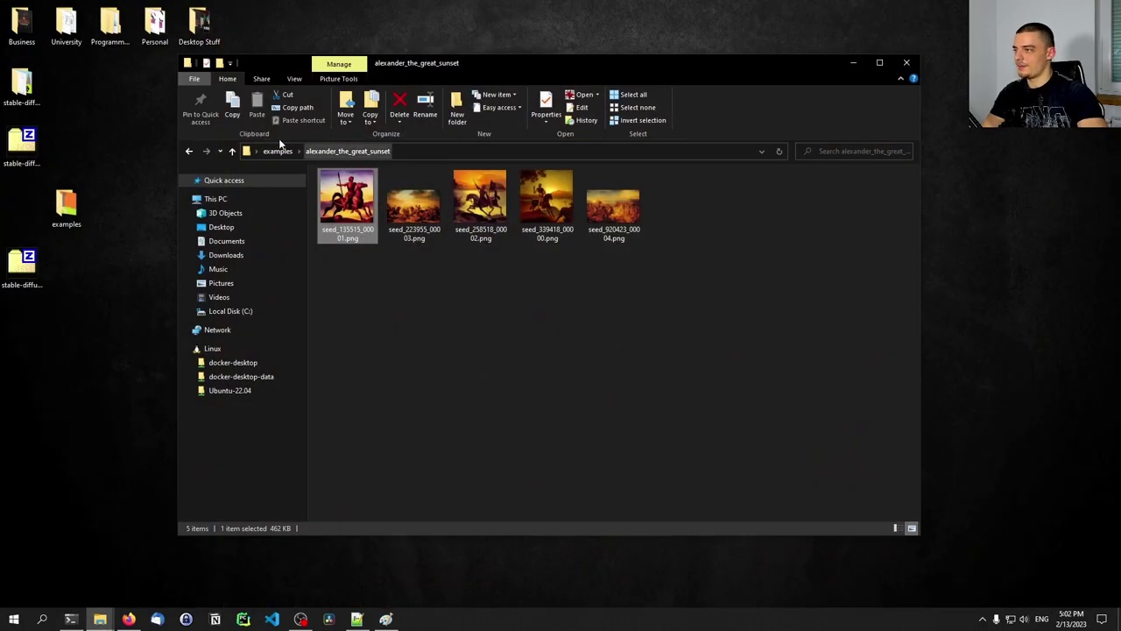
Step: Open the image in the austrian_alps_with_cows example folder, inspect the cows and the hillside up close, and close the viewer
{"action": "key", "text": "alt+Up"}
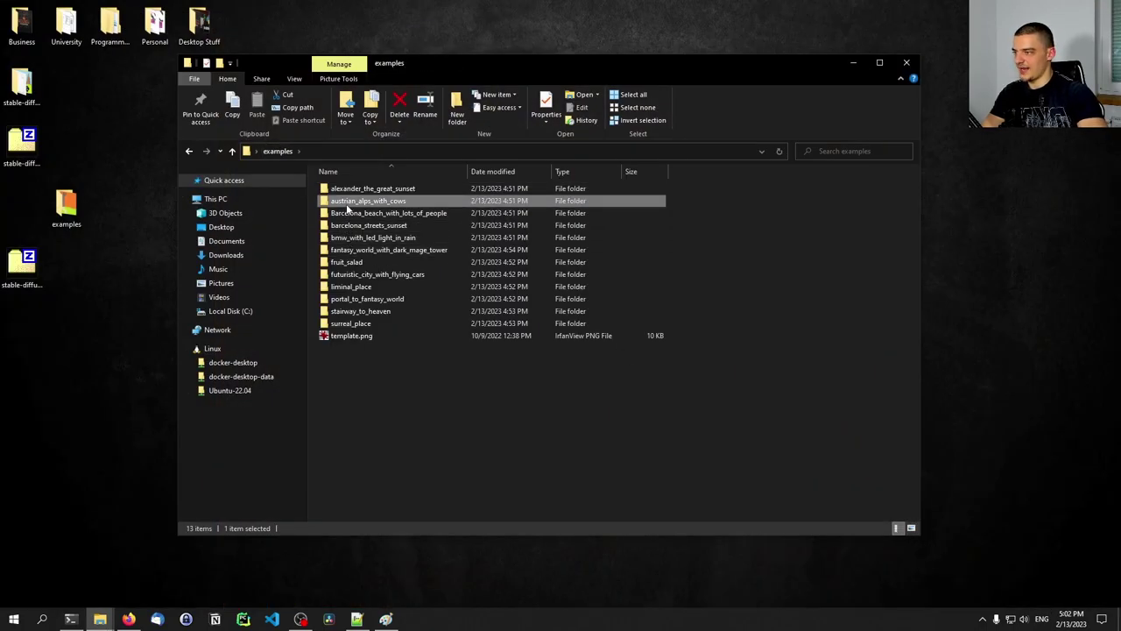
{"action": "double_click", "coordinate": [351, 202]}
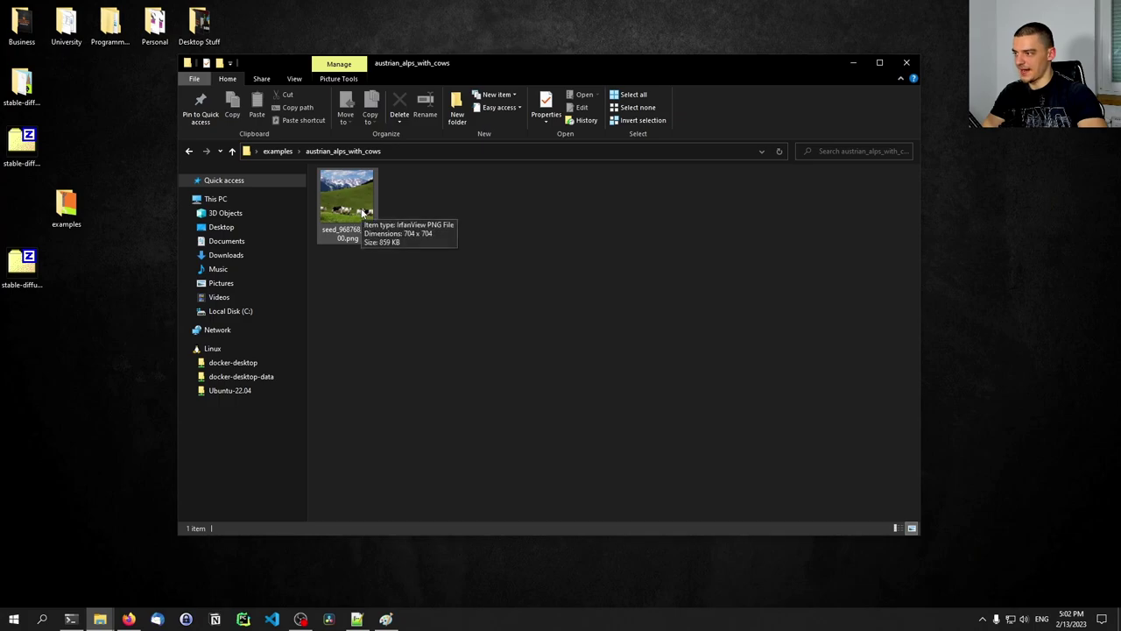
{"action": "double_click", "coordinate": [357, 219]}
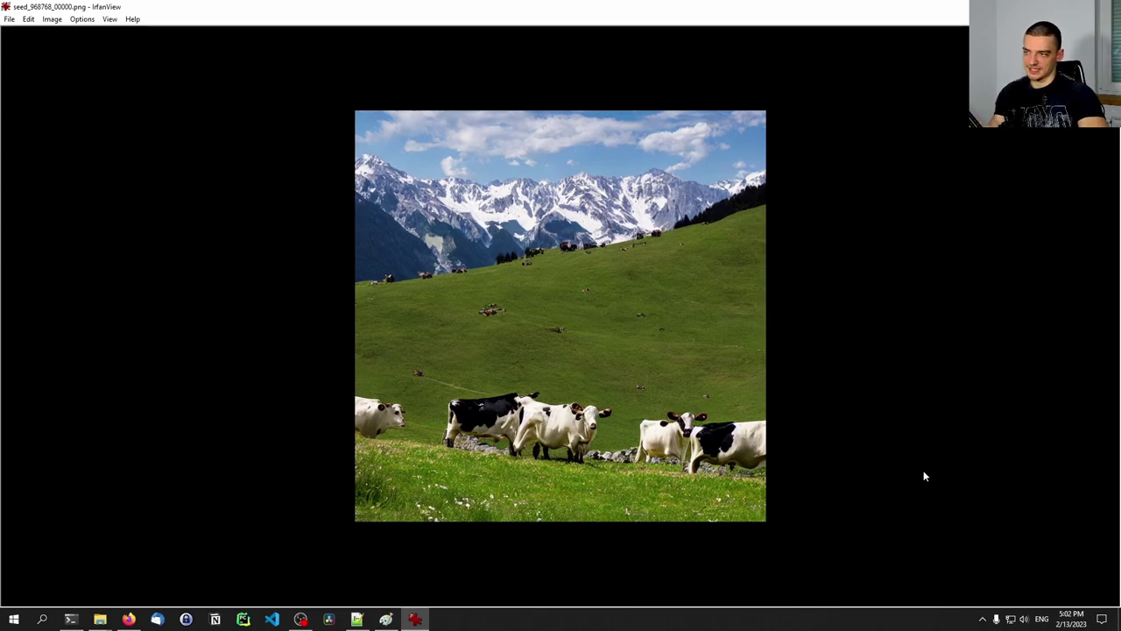
{"action": "scroll", "coordinate": [511, 450], "scroll_direction": "up", "scroll_amount": 3}
{"action": "scroll", "coordinate": [511, 450], "scroll_direction": "up", "scroll_amount": 4}
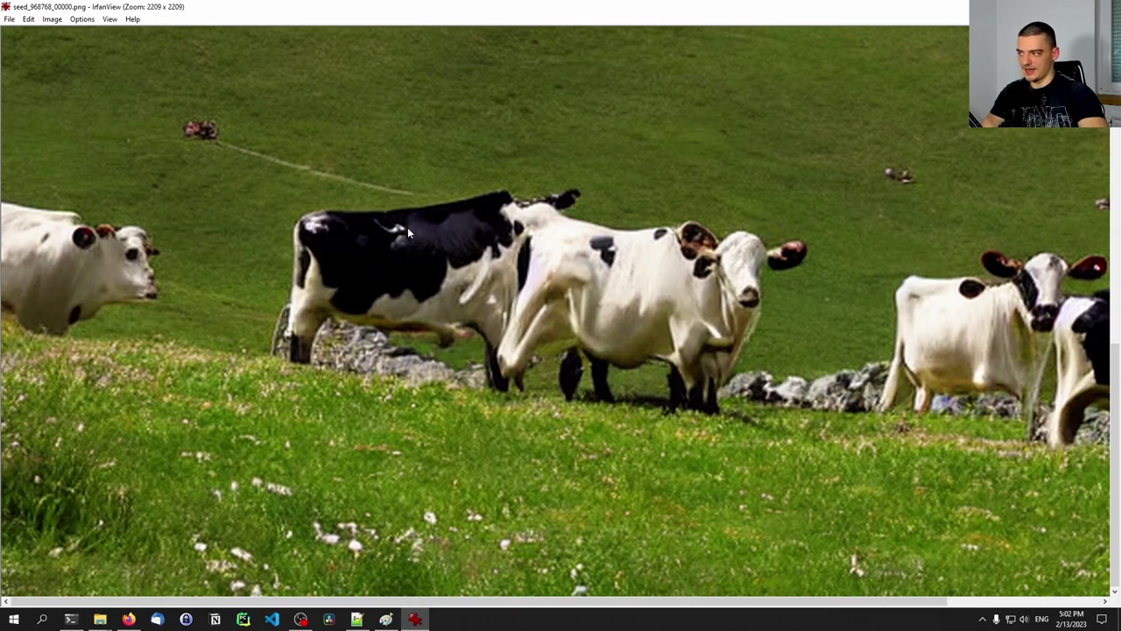
{"action": "scroll", "coordinate": [255, 315], "scroll_direction": "down", "scroll_amount": 8}
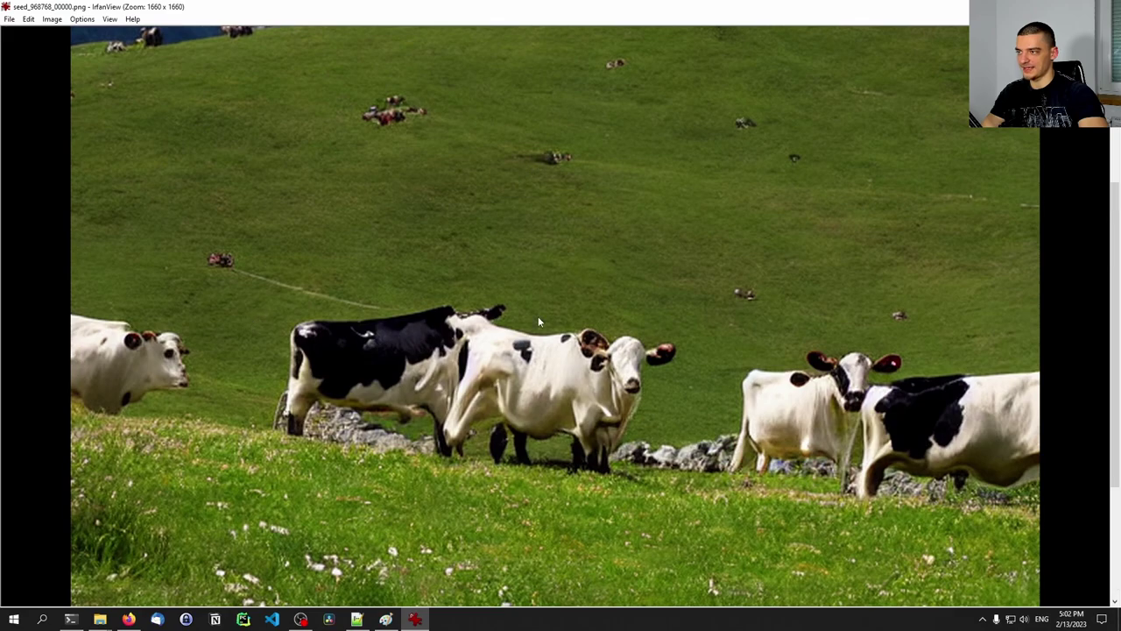
{"action": "scroll", "coordinate": [585, 296], "scroll_direction": "up", "scroll_amount": 8}
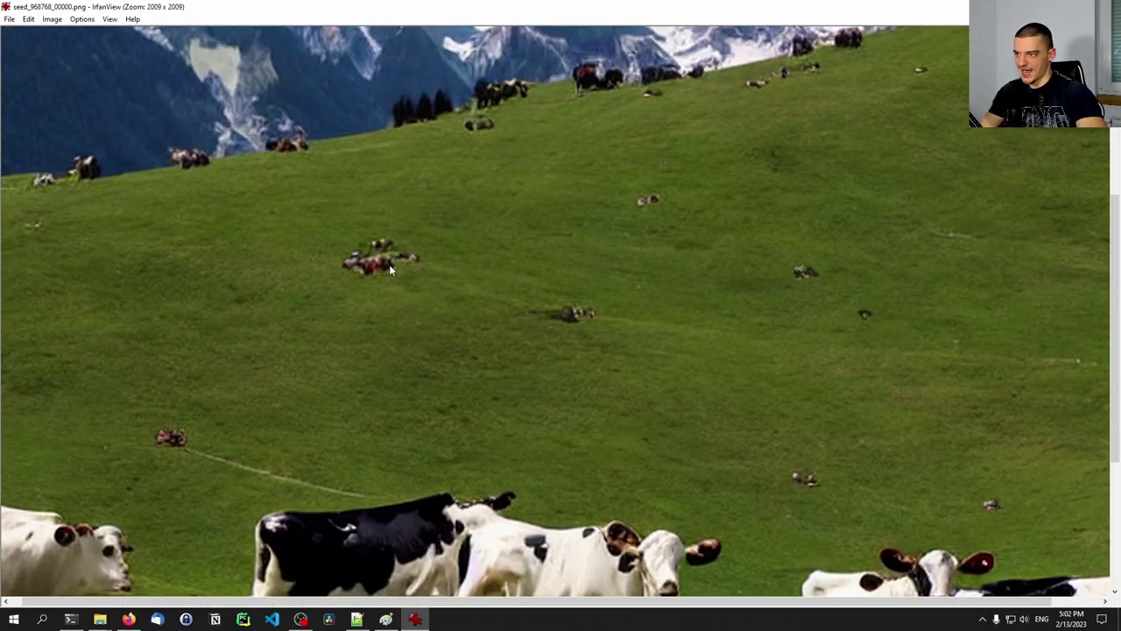
{"action": "scroll", "coordinate": [643, 417], "scroll_direction": "down", "scroll_amount": 6}
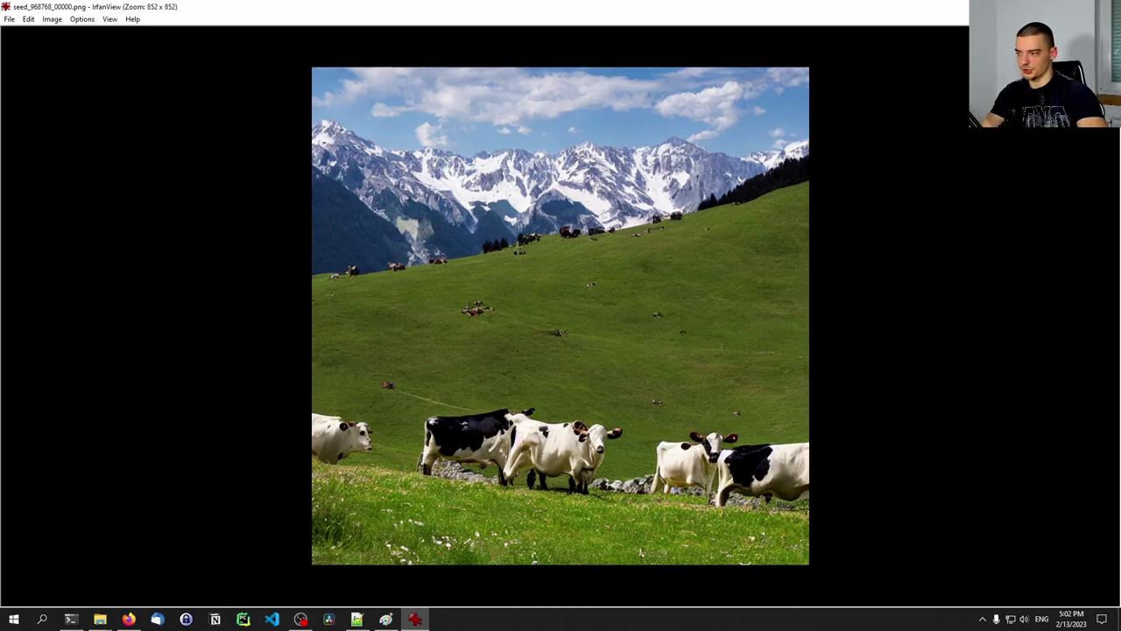
{"action": "key", "text": "Escape"}
Step: Open the image in the Barcelona_beach_with_lots_of_people example folder, inspect the crowd up close, and close the viewer
{"action": "left_click", "coordinate": [278, 152]}
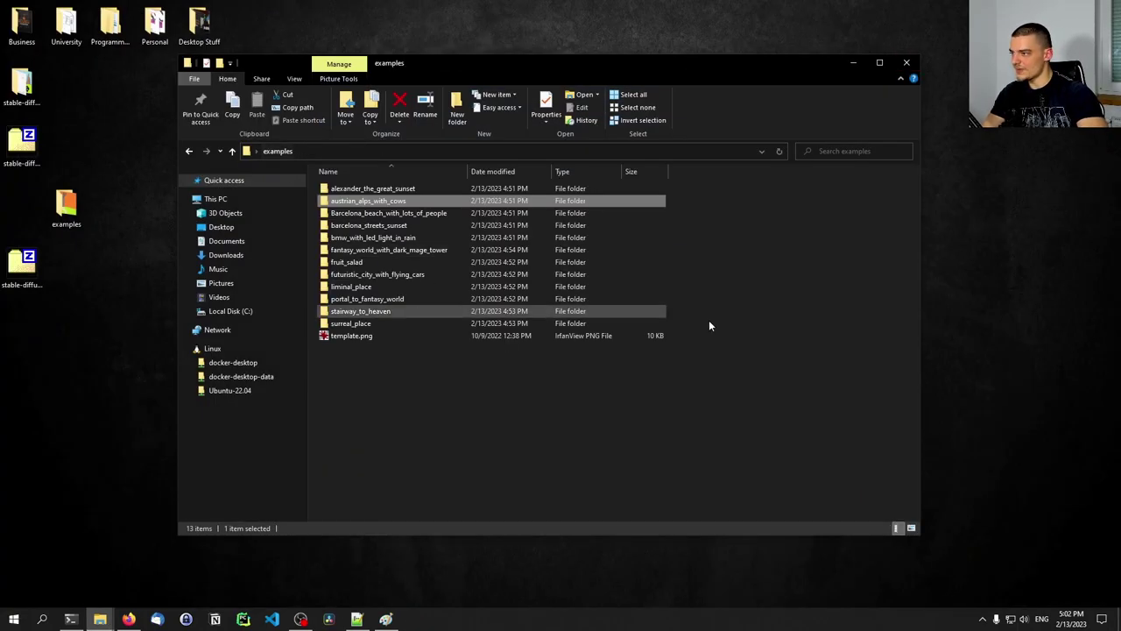
{"action": "left_click", "coordinate": [442, 213]}
{"action": "double_click", "coordinate": [383, 215]}
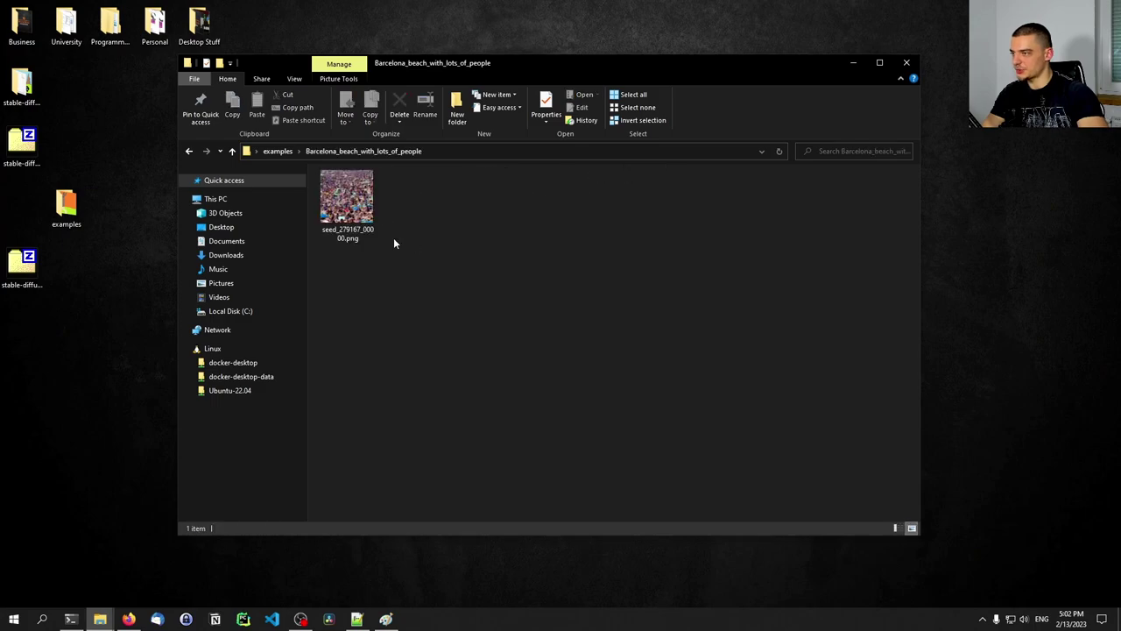
{"action": "double_click", "coordinate": [346, 200]}
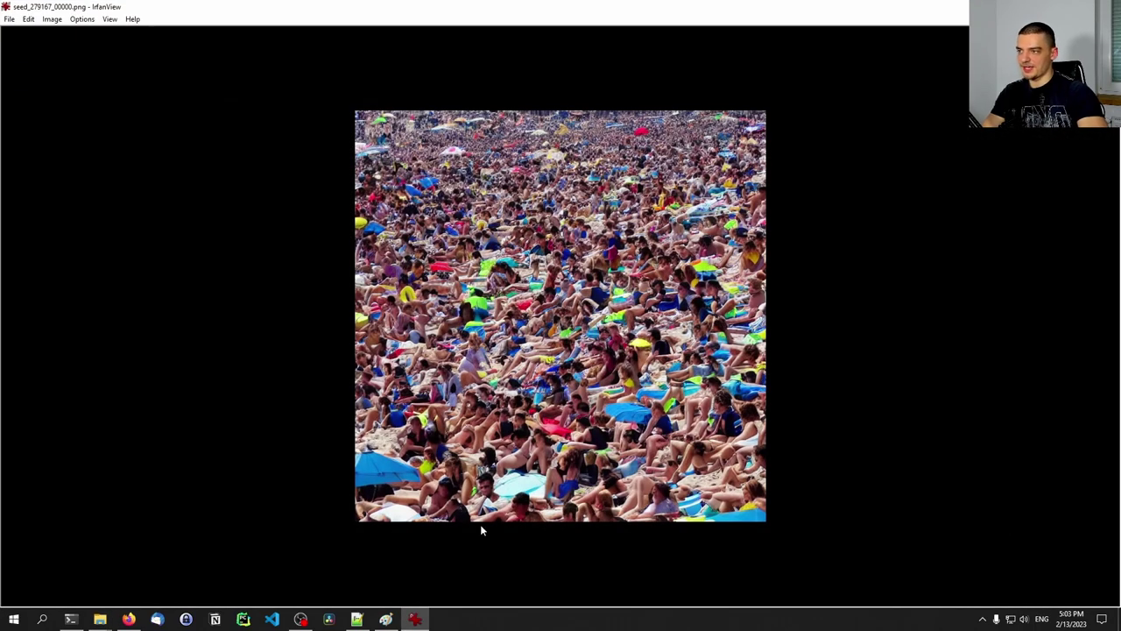
{"action": "scroll", "coordinate": [644, 337], "scroll_direction": "up", "scroll_amount": 5}
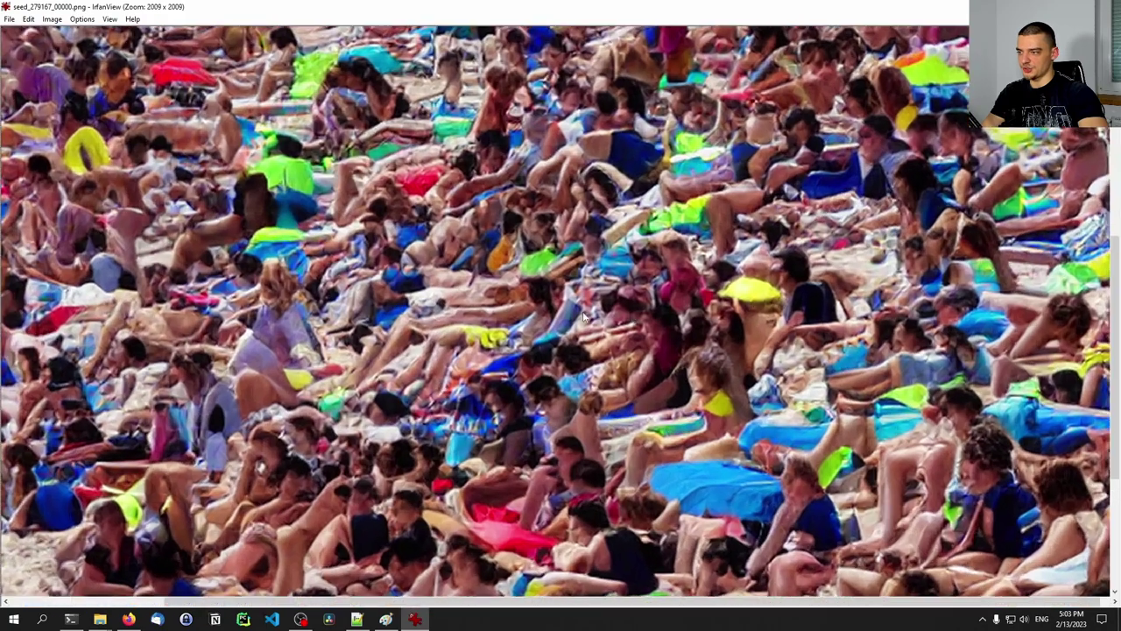
{"action": "scroll", "coordinate": [590, 412], "scroll_direction": "down", "scroll_amount": 5}
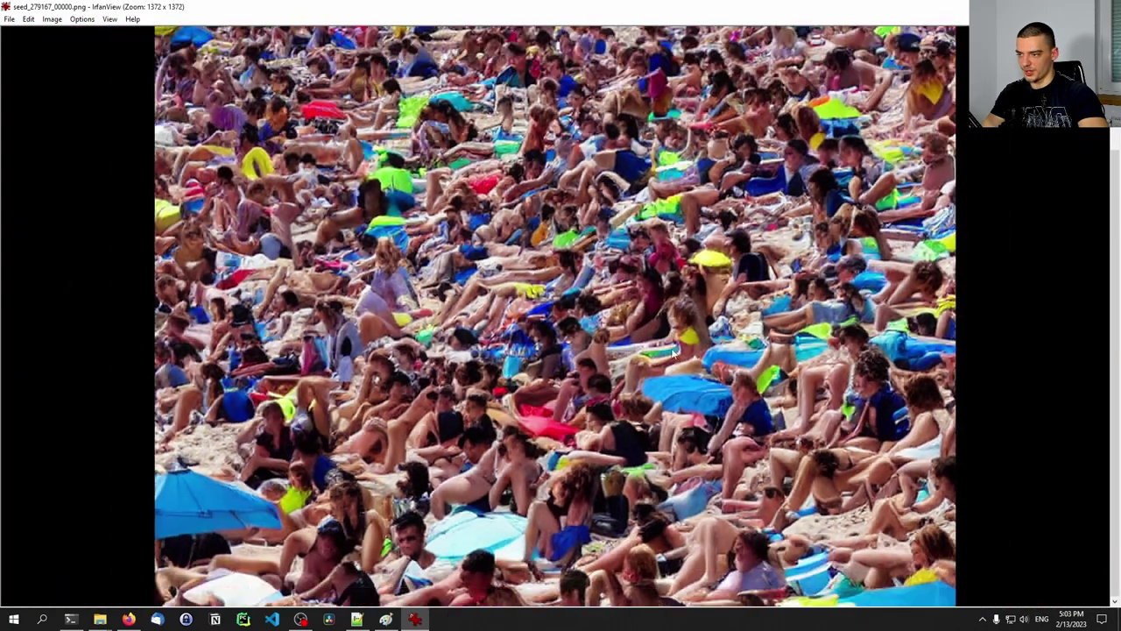
{"action": "key", "text": "Escape"}
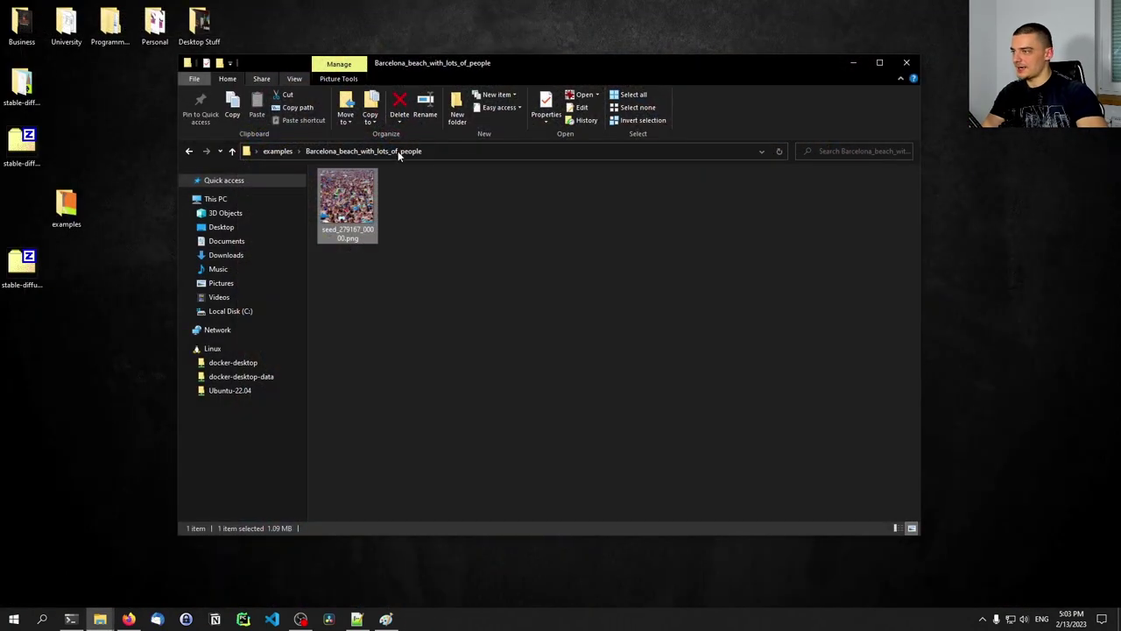
Step: Browse the images in the barcelona_streets_sunset example folder and inspect the street details of seed_511780_00002.png up close
{"action": "left_click", "coordinate": [284, 155]}
{"action": "left_click", "coordinate": [366, 228]}
{"action": "double_click", "coordinate": [366, 230]}
{"action": "double_click", "coordinate": [351, 212]}
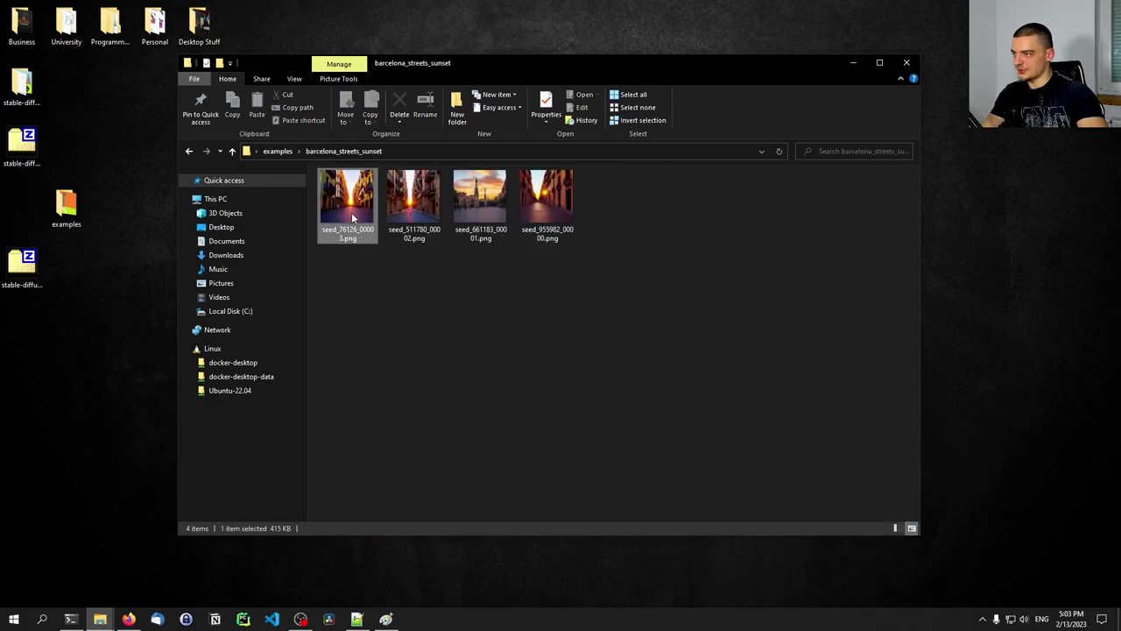
{"action": "key", "text": "Right"}
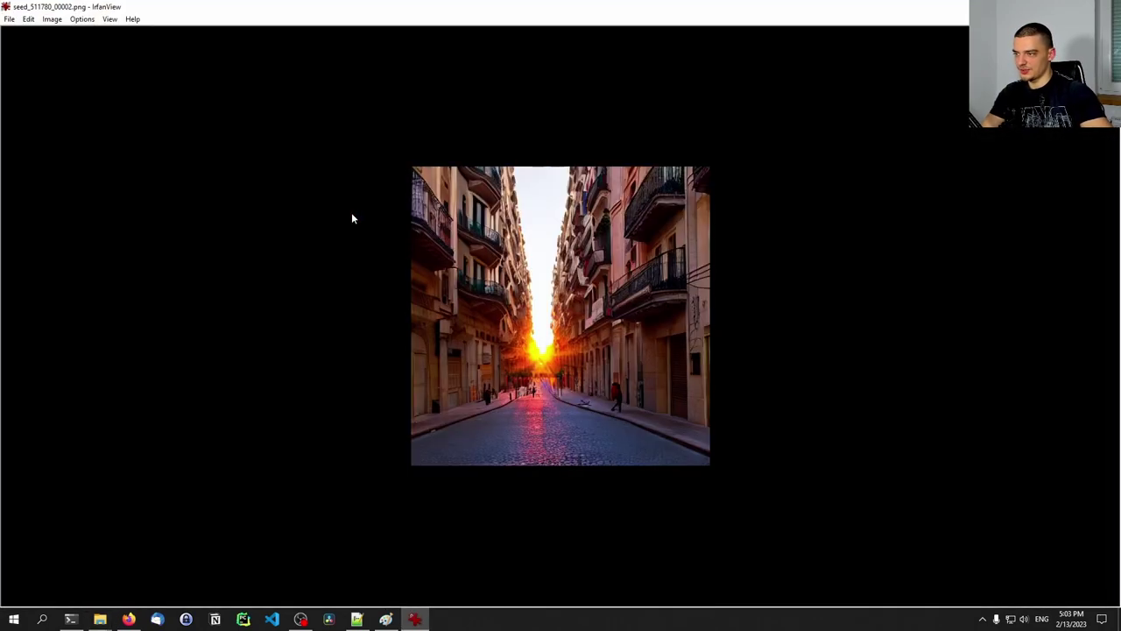
{"action": "key", "text": "Right"}
{"action": "key", "text": "Right"}
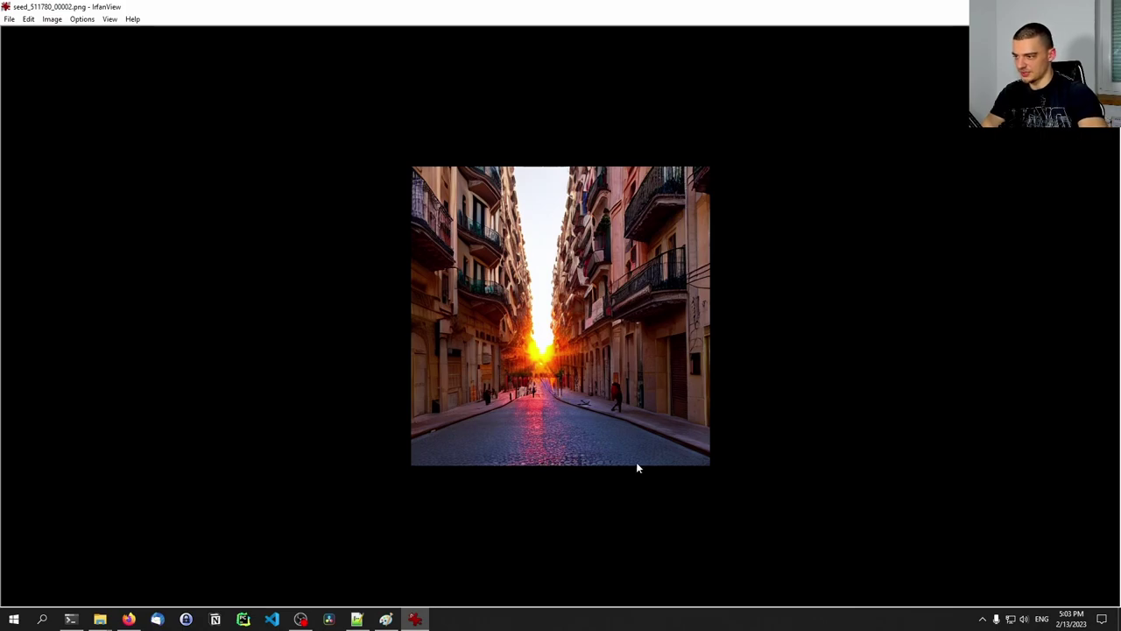
{"action": "key", "text": "plus"}
{"action": "key", "text": "plus"}
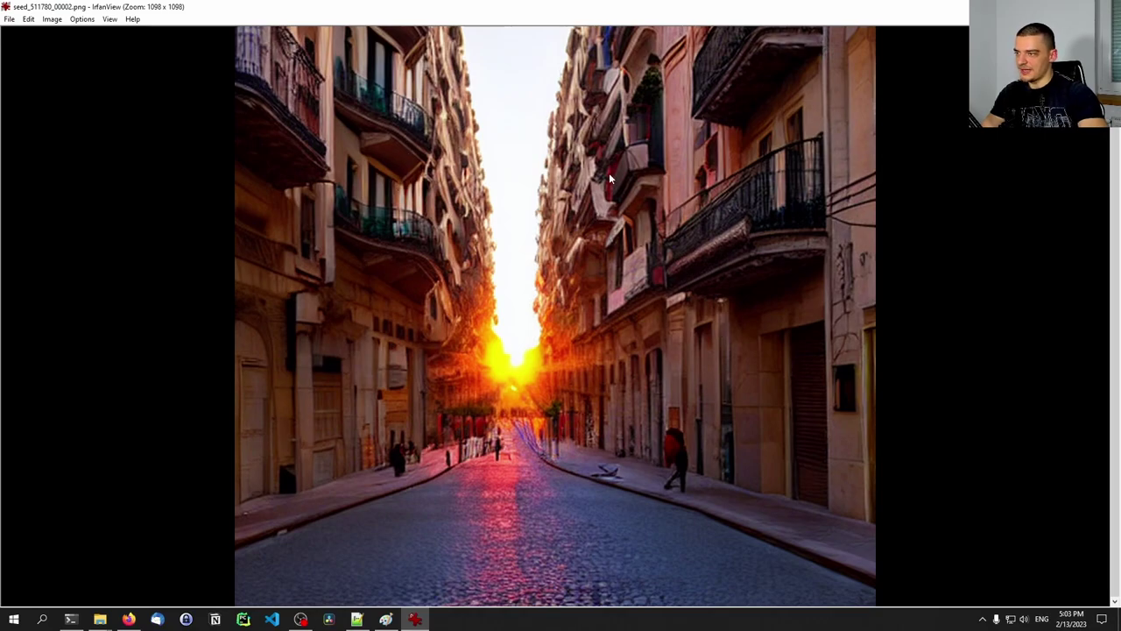
{"action": "key", "text": "minus"}
{"action": "key", "text": "minus"}
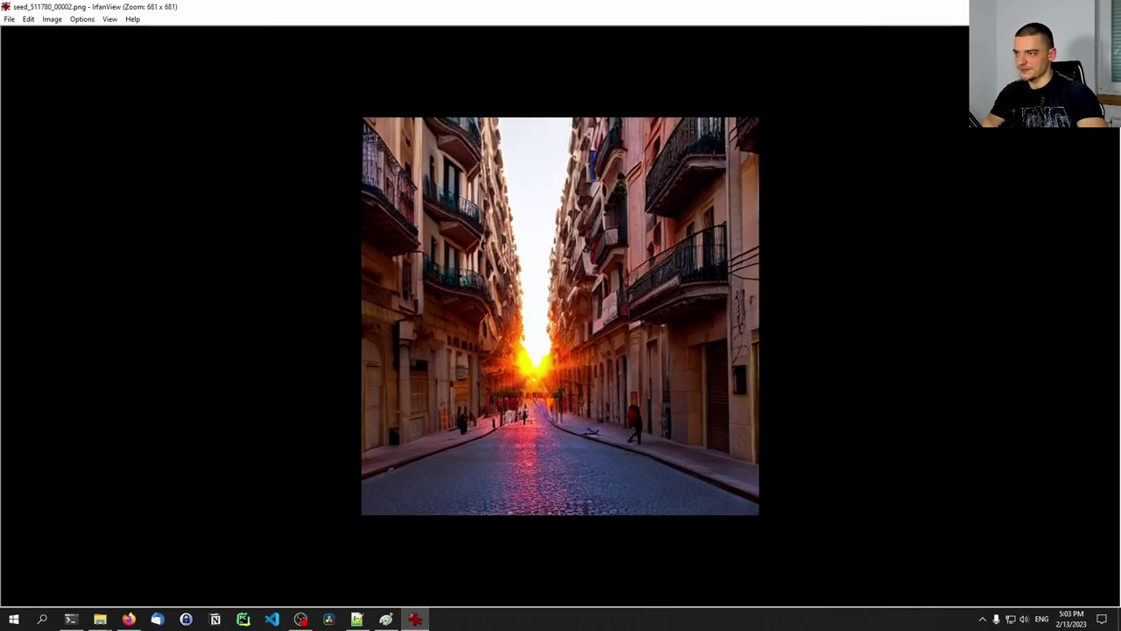
Step: Open seed_661183_00001.png from the barcelona_streets_sunset folder, inspect the square and towers up close, and close the viewer
{"action": "key", "text": "Escape"}
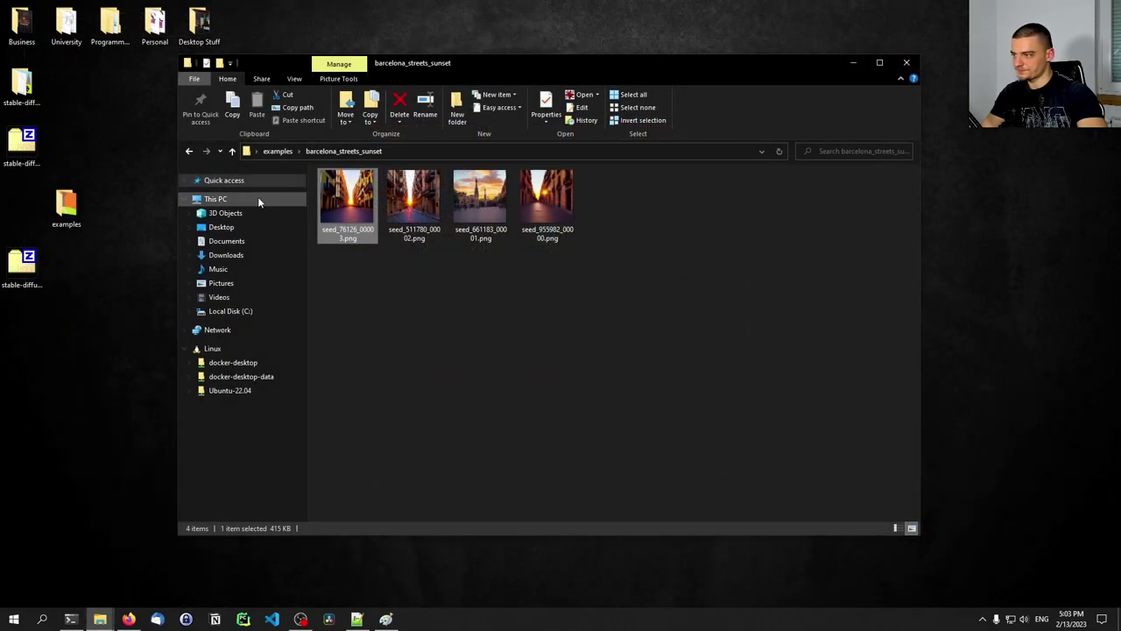
{"action": "double_click", "coordinate": [491, 207]}
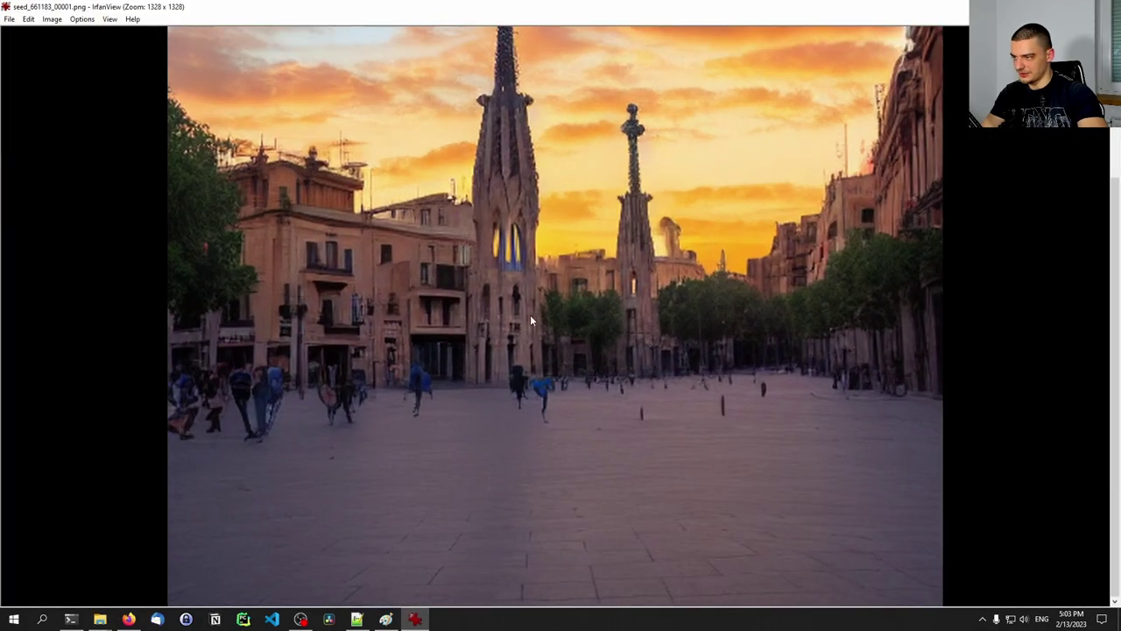
{"action": "scroll", "coordinate": [530, 318], "scroll_direction": "up", "scroll_amount": 3}
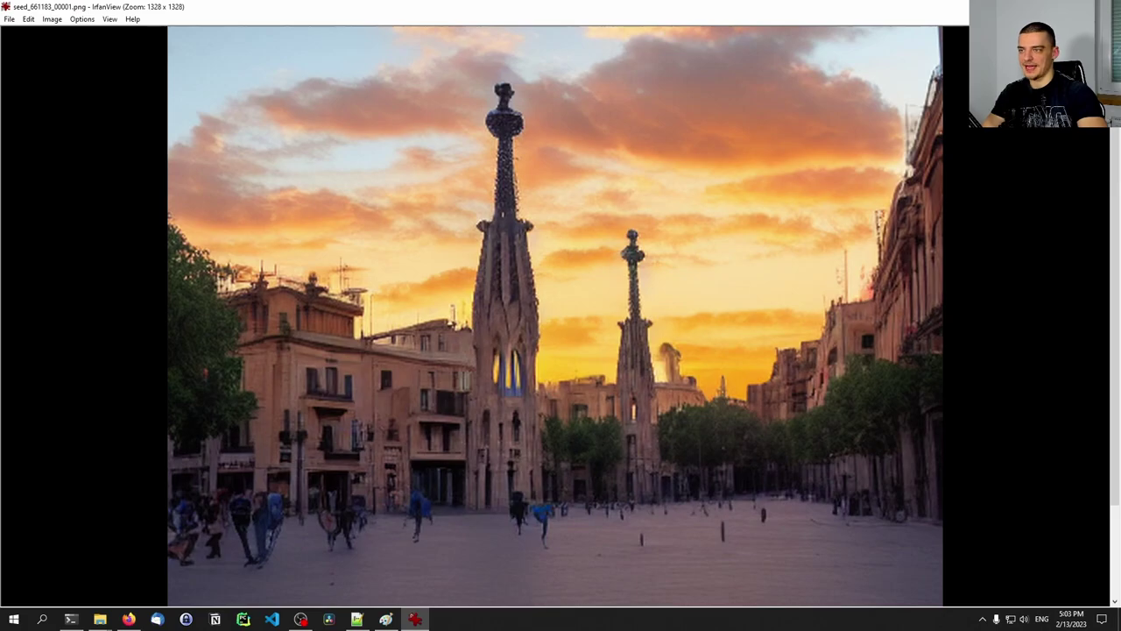
{"action": "key", "text": "Escape"}
Step: View the images in the bmw_with_led_light_in_rain example folder through seed_906539_00002.png and close the viewer
{"action": "left_click", "coordinate": [274, 152]}
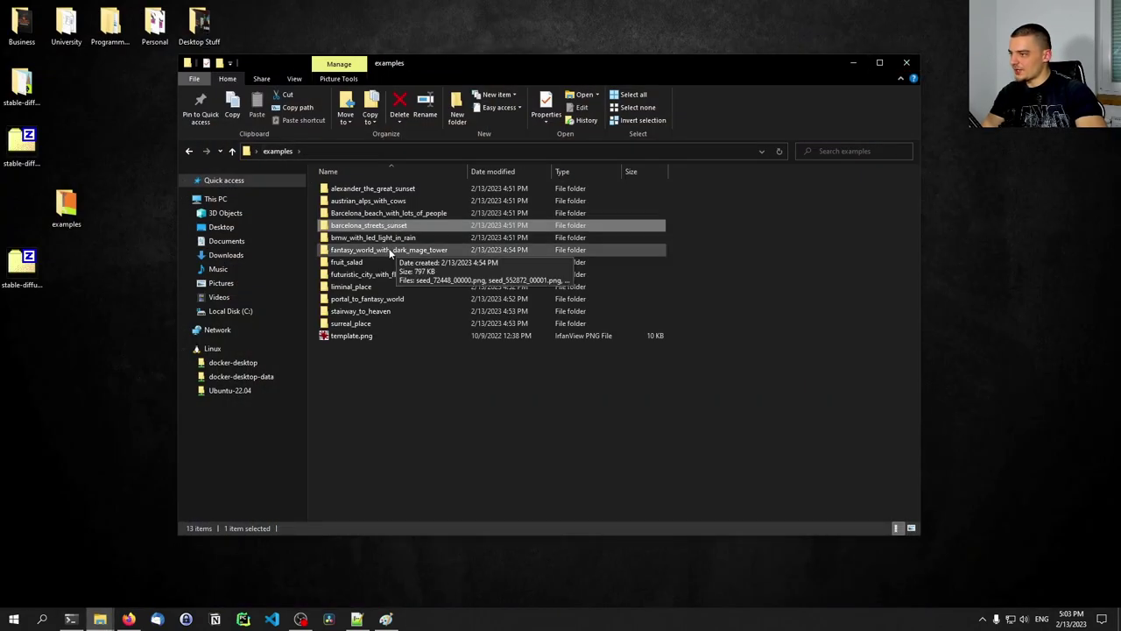
{"action": "double_click", "coordinate": [364, 237]}
{"action": "double_click", "coordinate": [355, 223]}
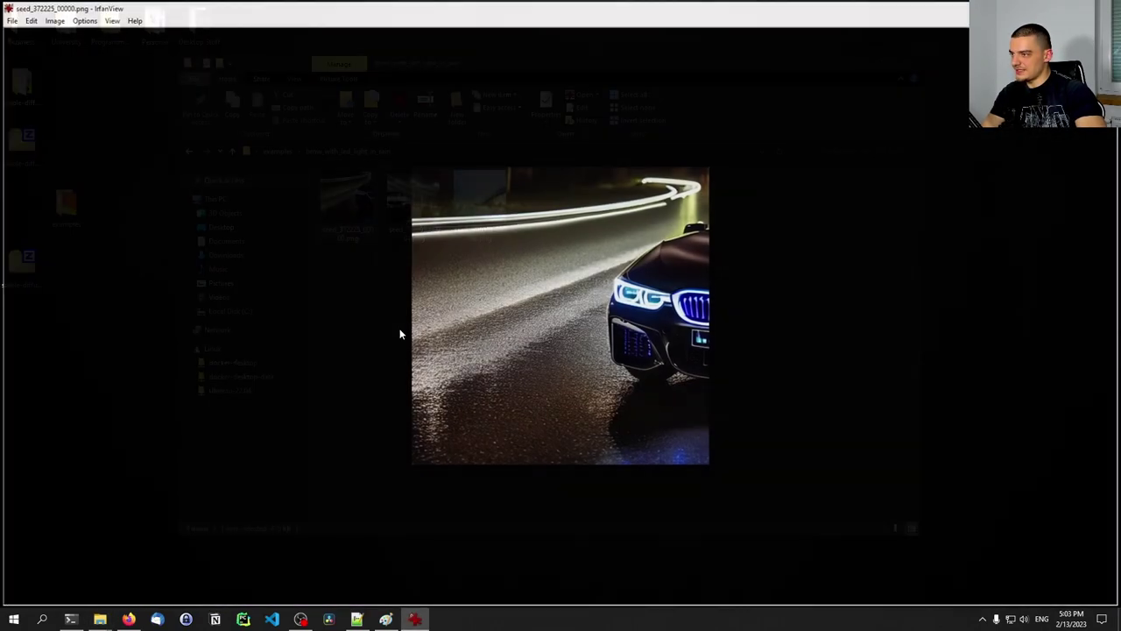
{"action": "key", "text": "Right"}
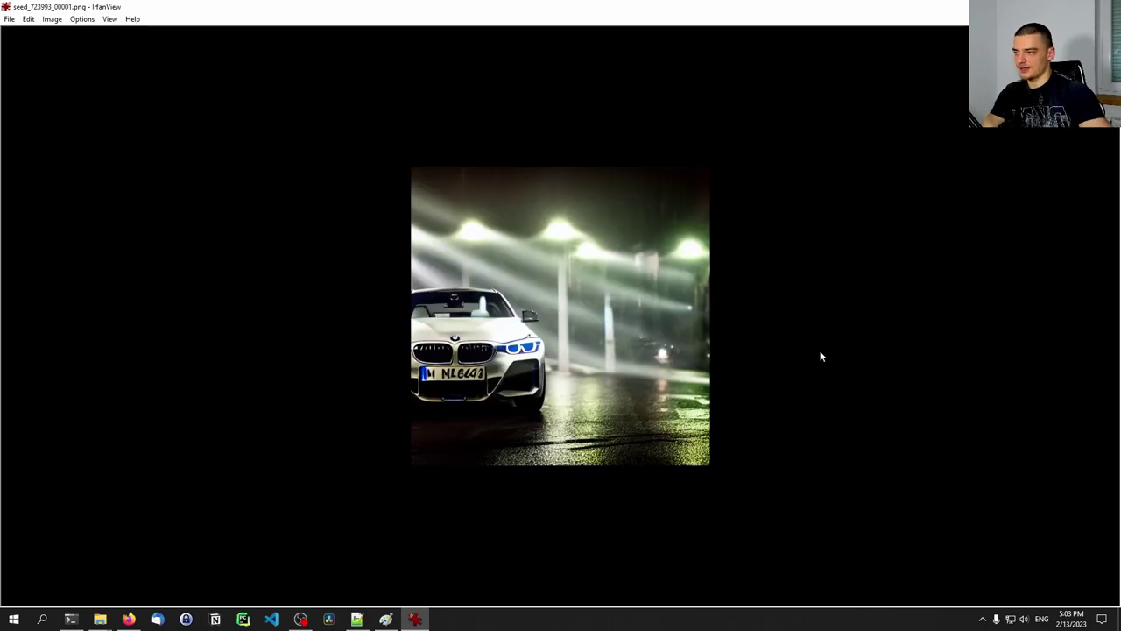
{"action": "key", "text": "Right"}
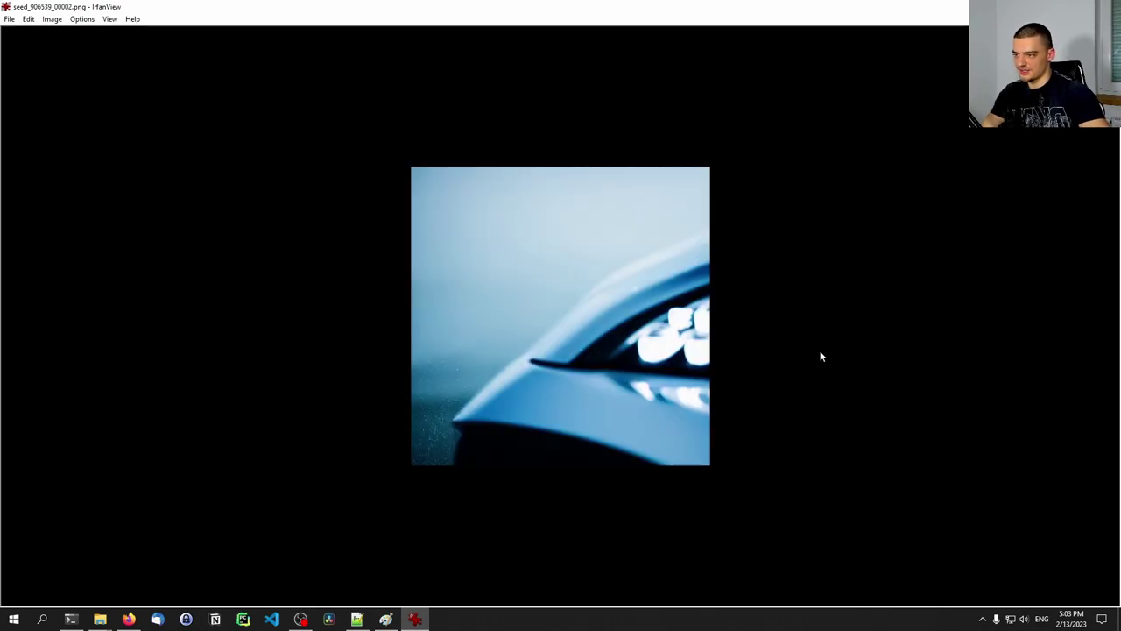
{"action": "key", "text": "Escape"}
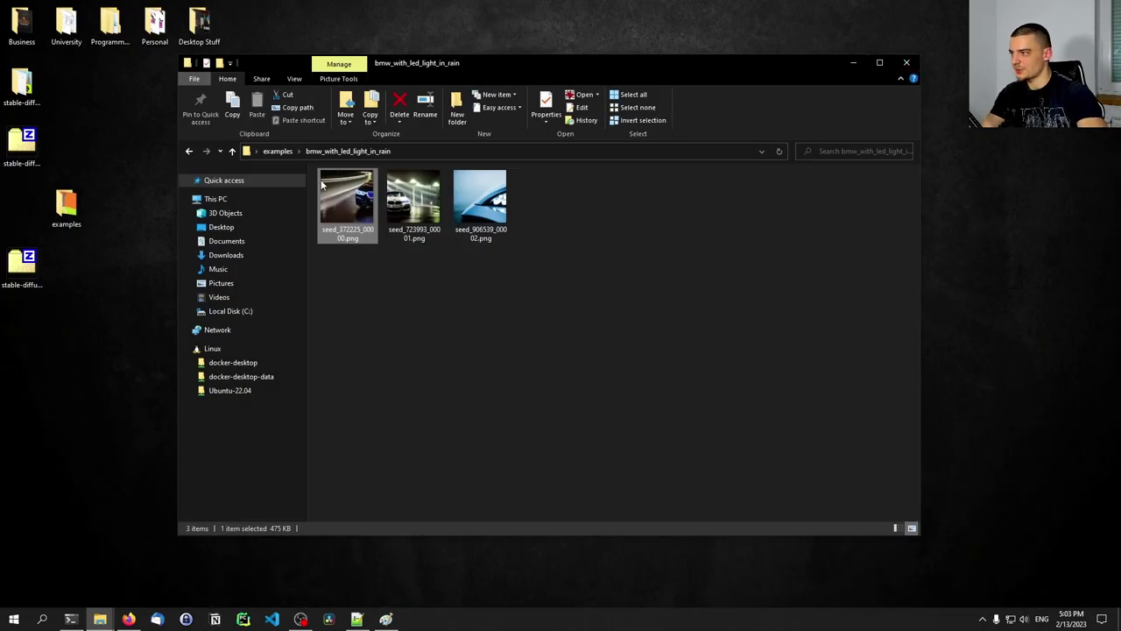
Step: Inspect seed_758540_00001.png in the fruit_salad example folder up close, browse on through seed_758547_00008.png, and close the viewer
{"action": "left_click", "coordinate": [276, 151]}
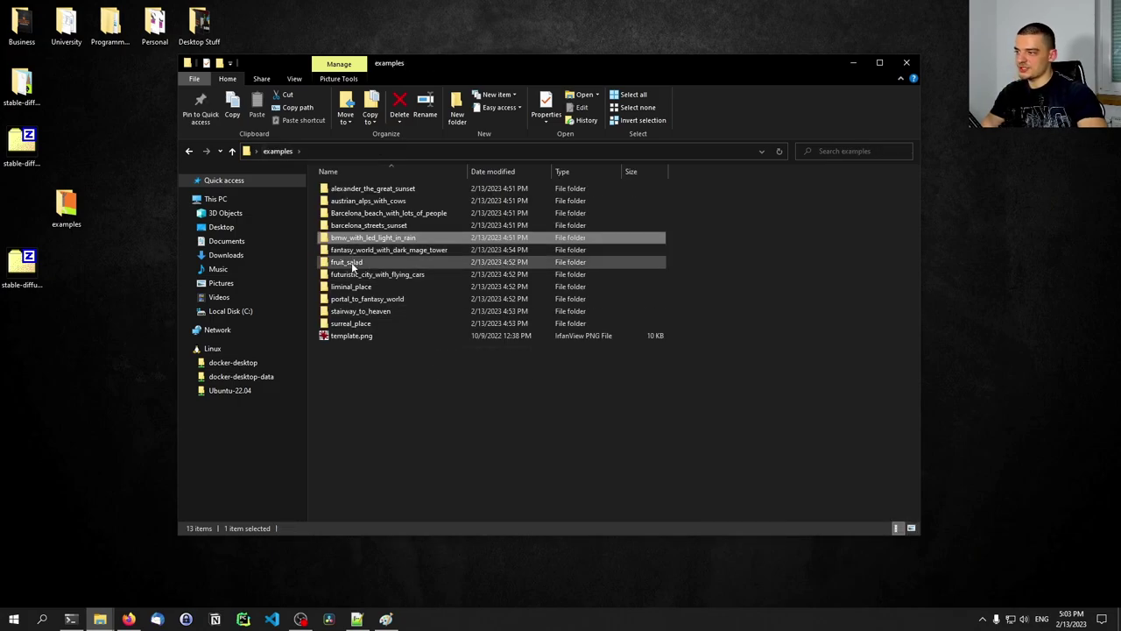
{"action": "double_click", "coordinate": [353, 267]}
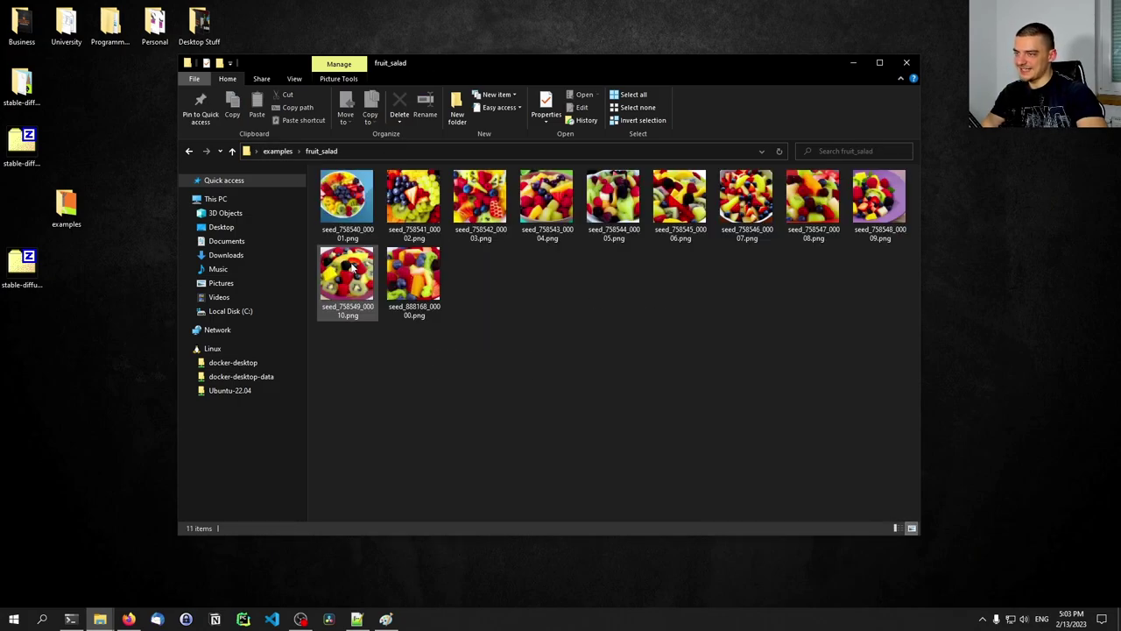
{"action": "double_click", "coordinate": [362, 201]}
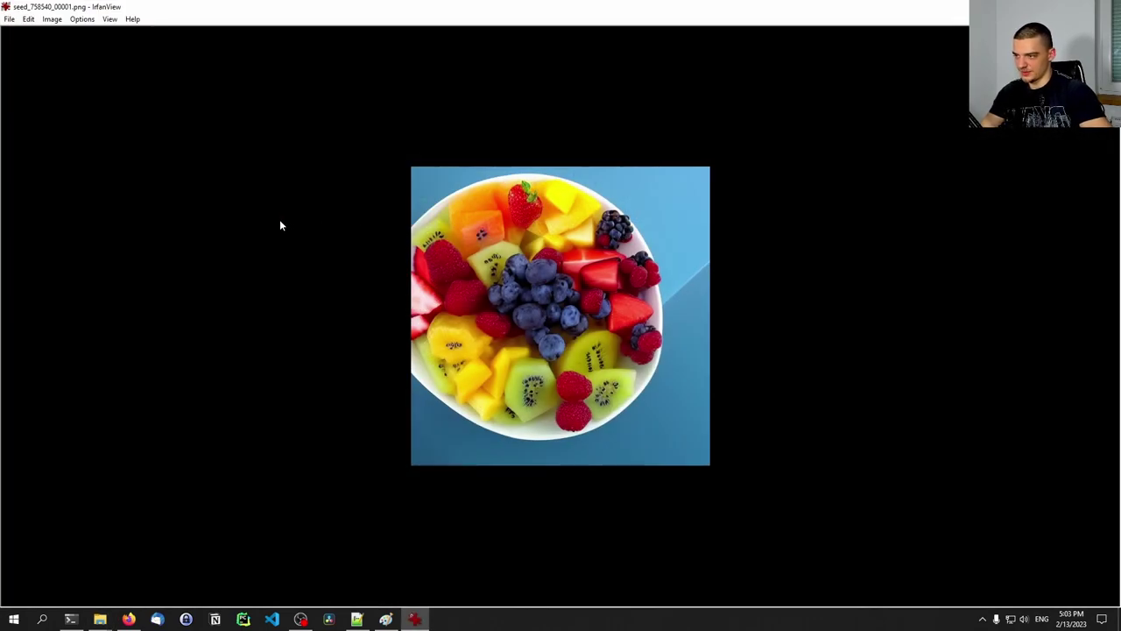
{"action": "scroll", "coordinate": [275, 213], "scroll_direction": "up", "scroll_amount": 2}
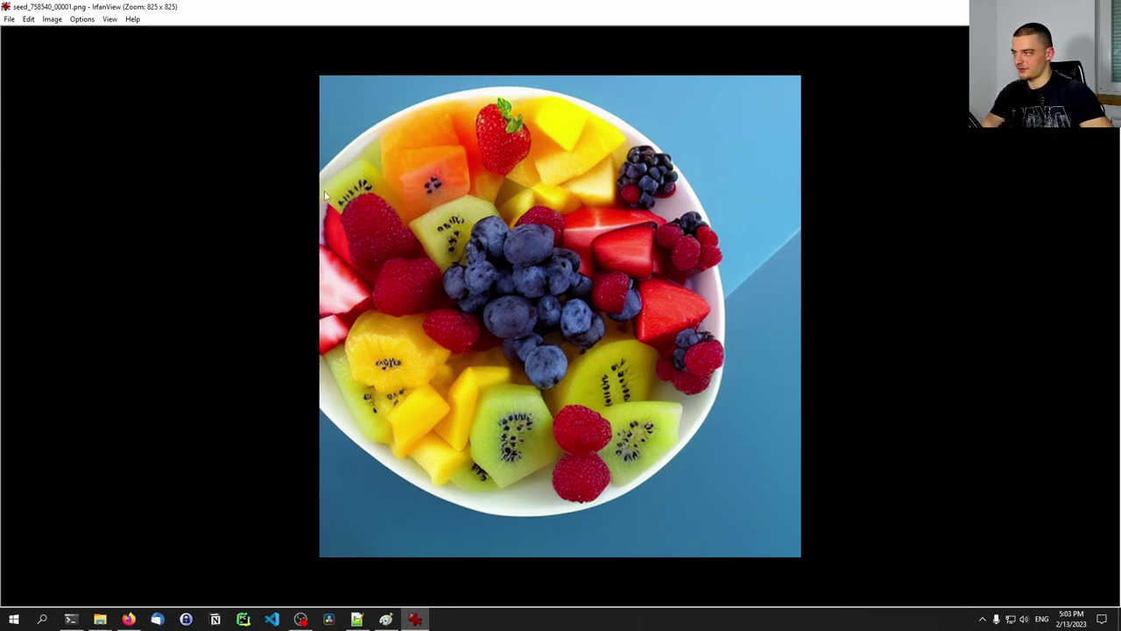
{"action": "key", "text": "Right"}
{"action": "key", "text": "Right"}
{"action": "key", "text": "Right"}
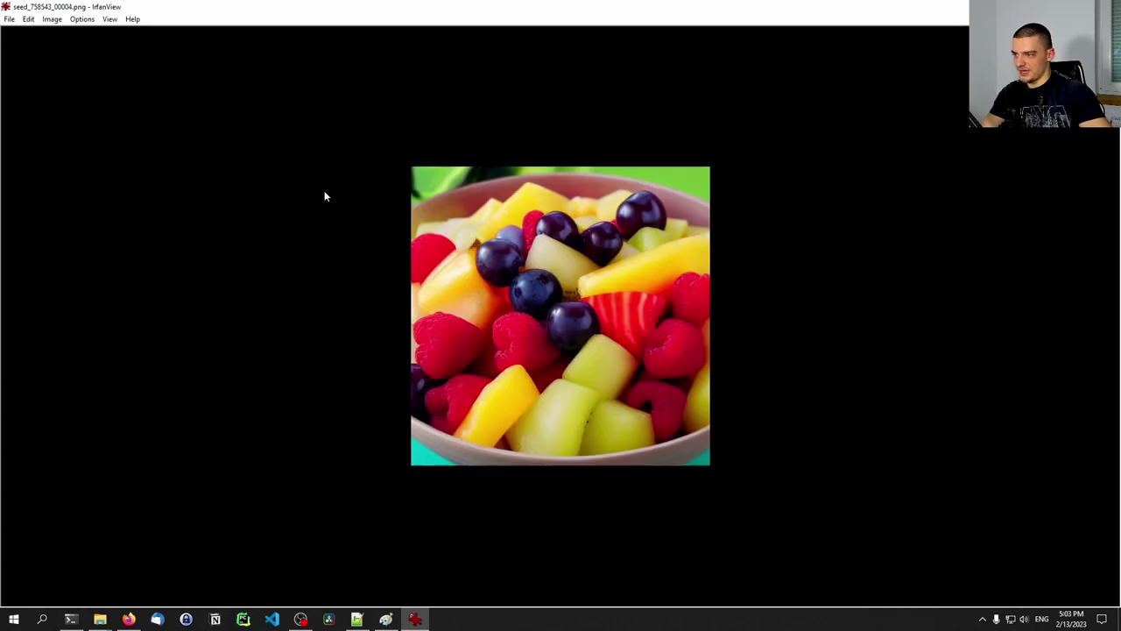
{"action": "key", "text": "Right"}
{"action": "key", "text": "Right"}
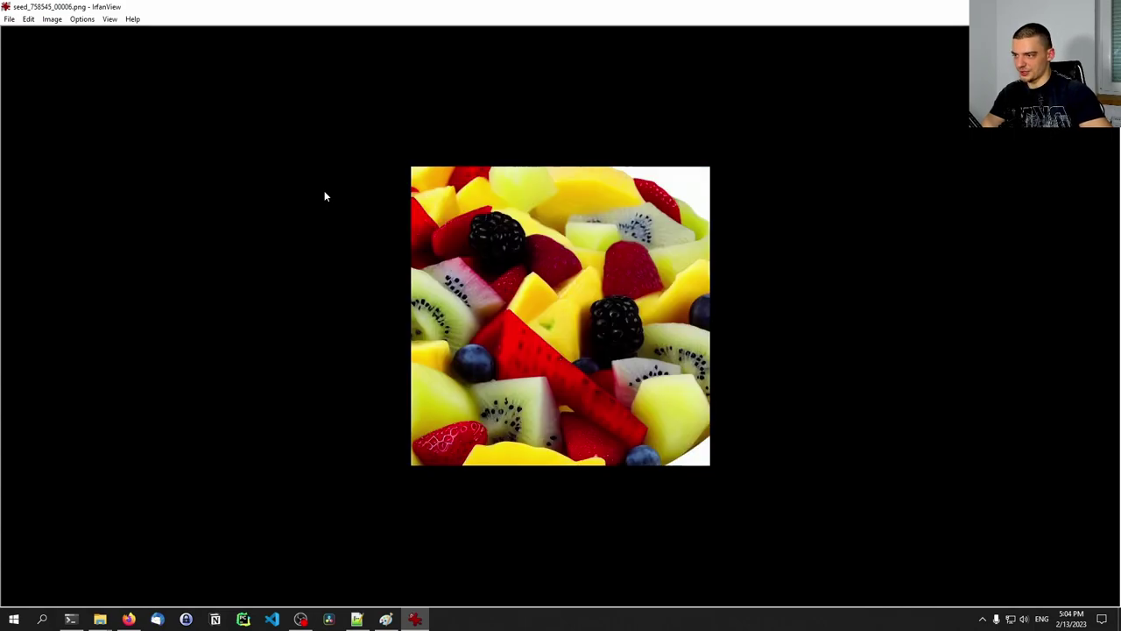
{"action": "key", "text": "Right"}
{"action": "key", "text": "Right"}
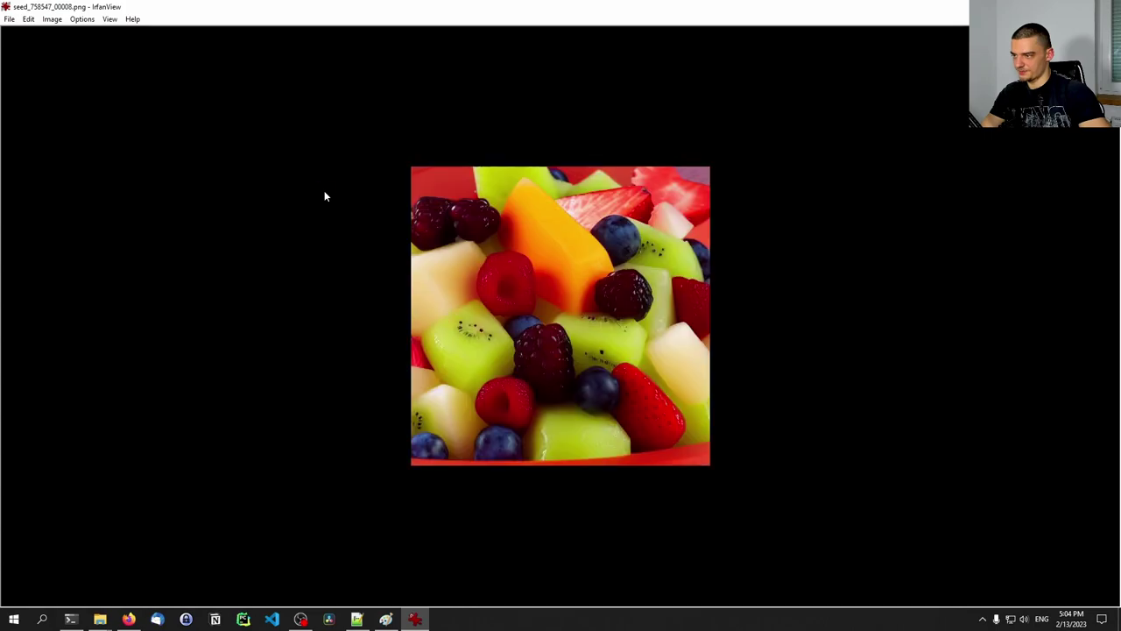
{"action": "key", "text": "Escape"}
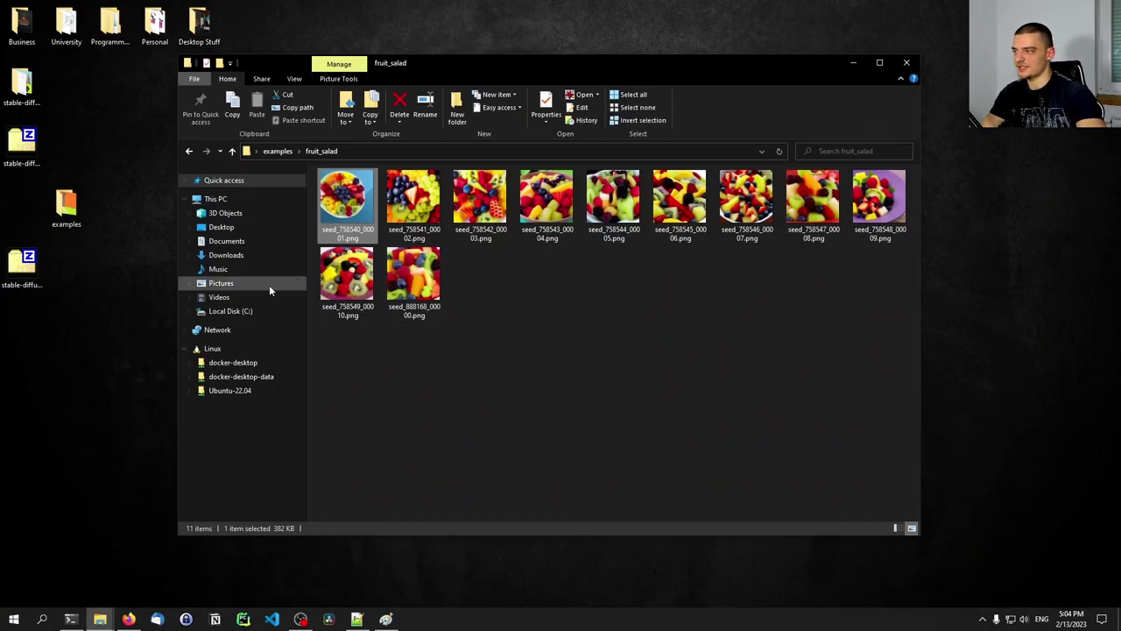
Step: Browse the liminal_place example folder from its first image to seed_527619_00004.png and enlarge that forest picture to fit the window
{"action": "left_click", "coordinate": [280, 152]}
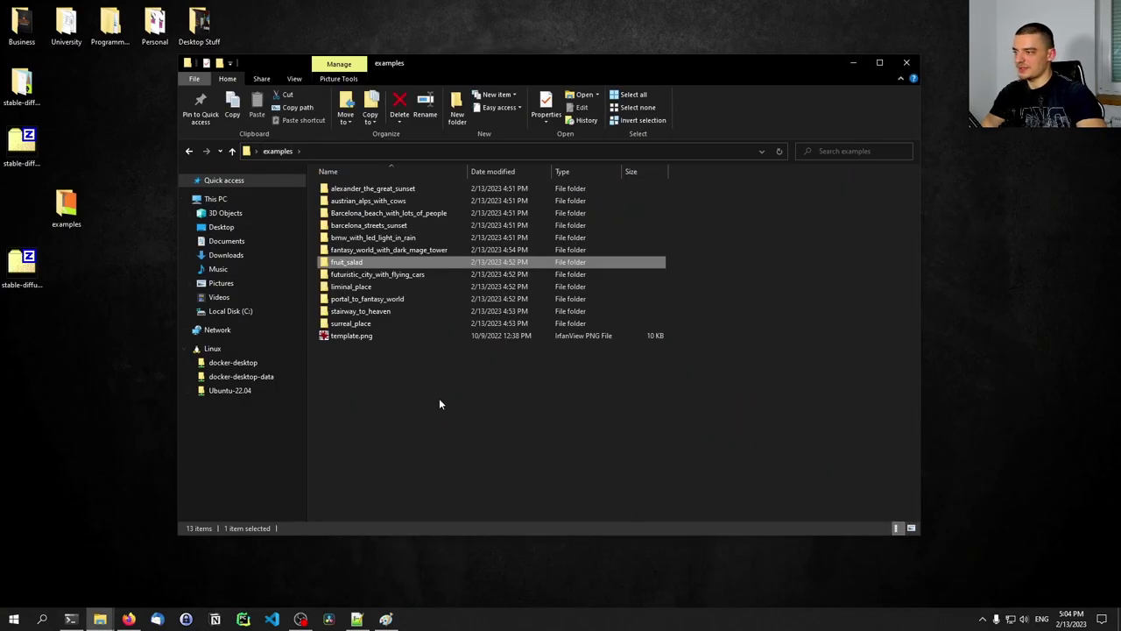
{"action": "double_click", "coordinate": [355, 286]}
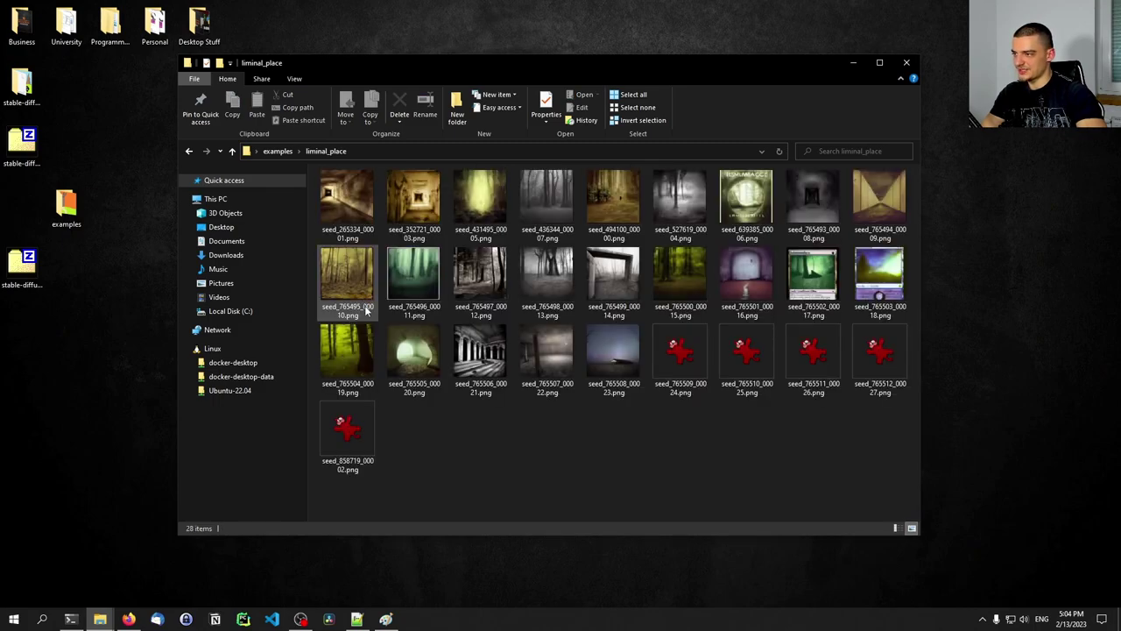
{"action": "double_click", "coordinate": [359, 215]}
{"action": "key", "text": "Right"}
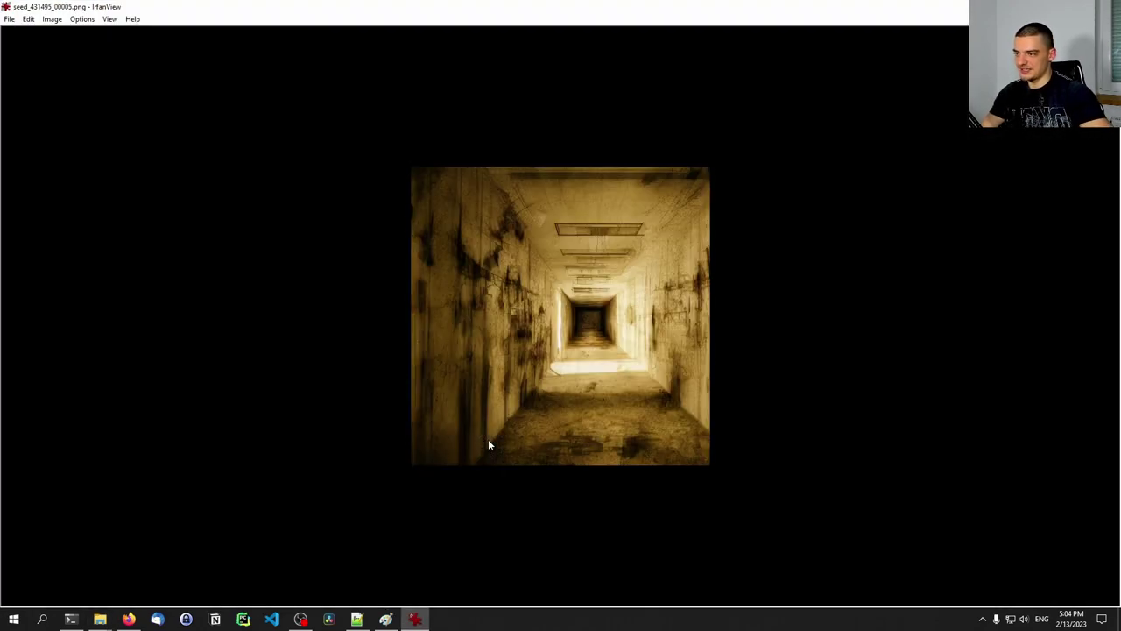
{"action": "key", "text": "Right"}
{"action": "key", "text": "Right"}
{"action": "key", "text": "Right"}
{"action": "key", "text": "Right"}
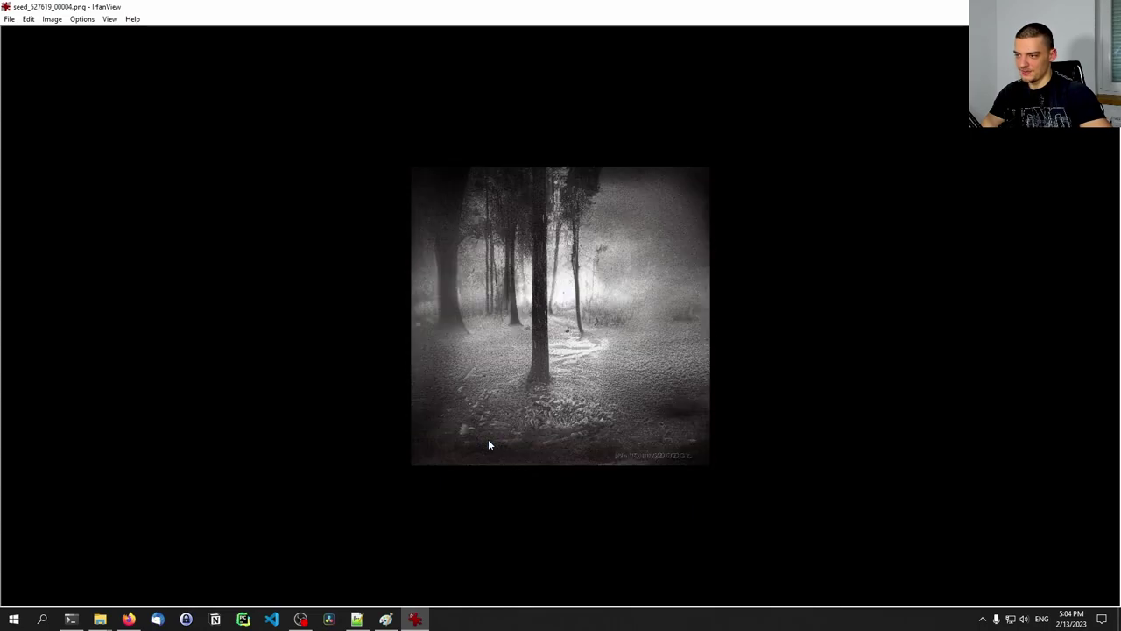
{"action": "key", "text": "Return"}
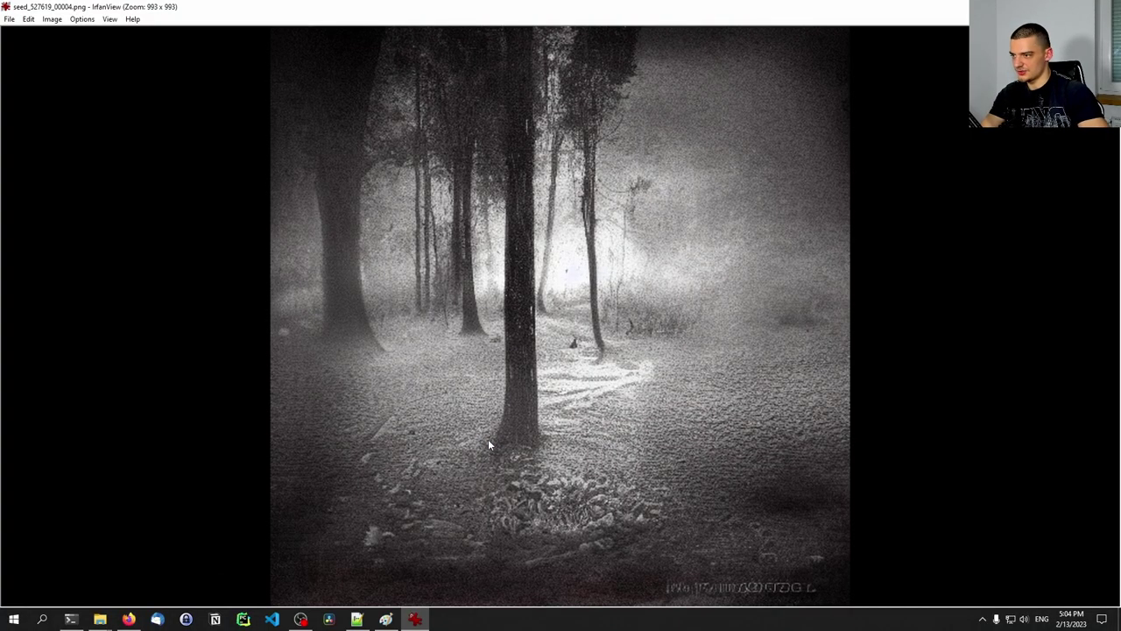
Step: Browse the remaining liminal_place images enlarged through seed_858719_00002.png, stay in the current folder, and close the viewer
{"action": "key", "text": "Right"}
{"action": "key", "text": "Right"}
{"action": "key", "text": "Right"}
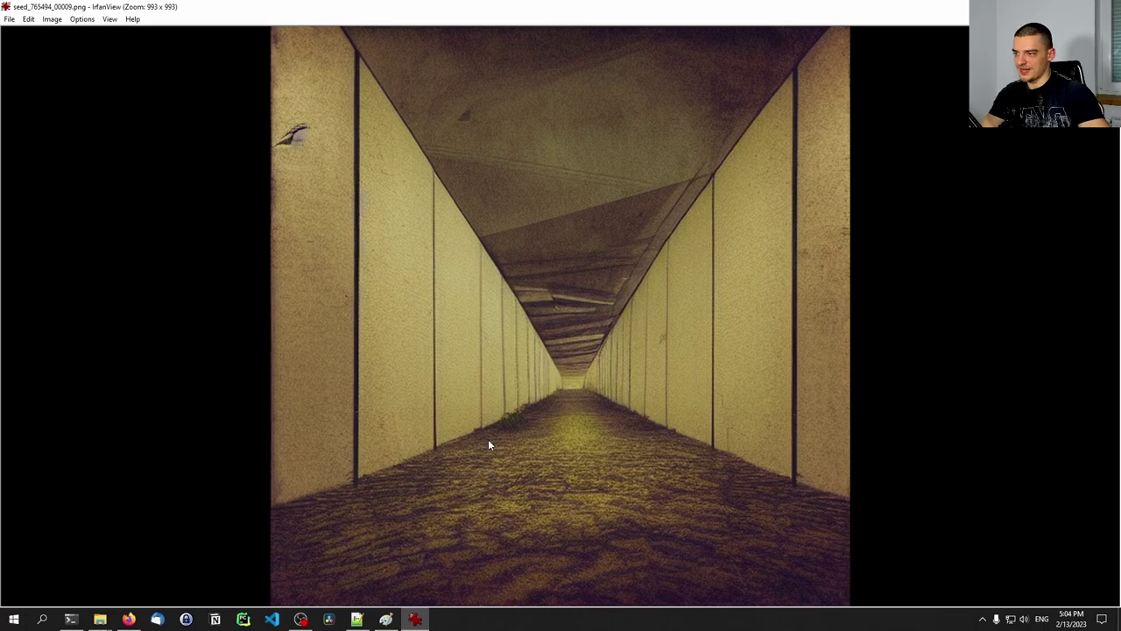
{"action": "key", "text": "Right"}
{"action": "key", "text": "Right"}
{"action": "key", "text": "Right"}
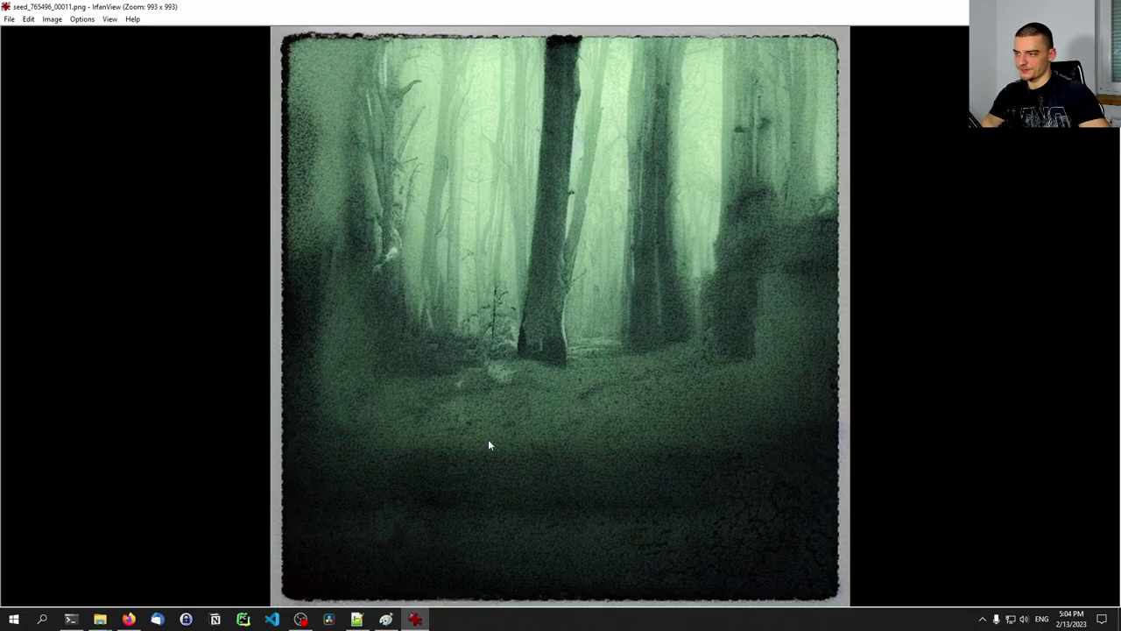
{"action": "key", "text": "Right"}
{"action": "key", "text": "Right"}
{"action": "key", "text": "Right"}
{"action": "key", "text": "Right"}
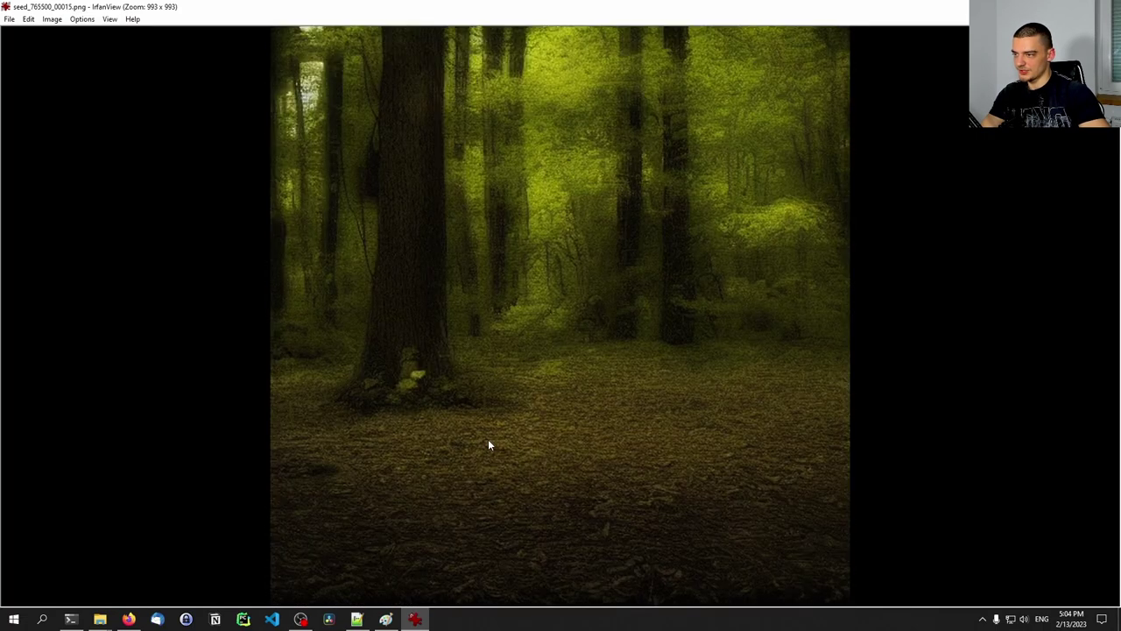
{"action": "key", "text": "Right"}
{"action": "key", "text": "Left"}
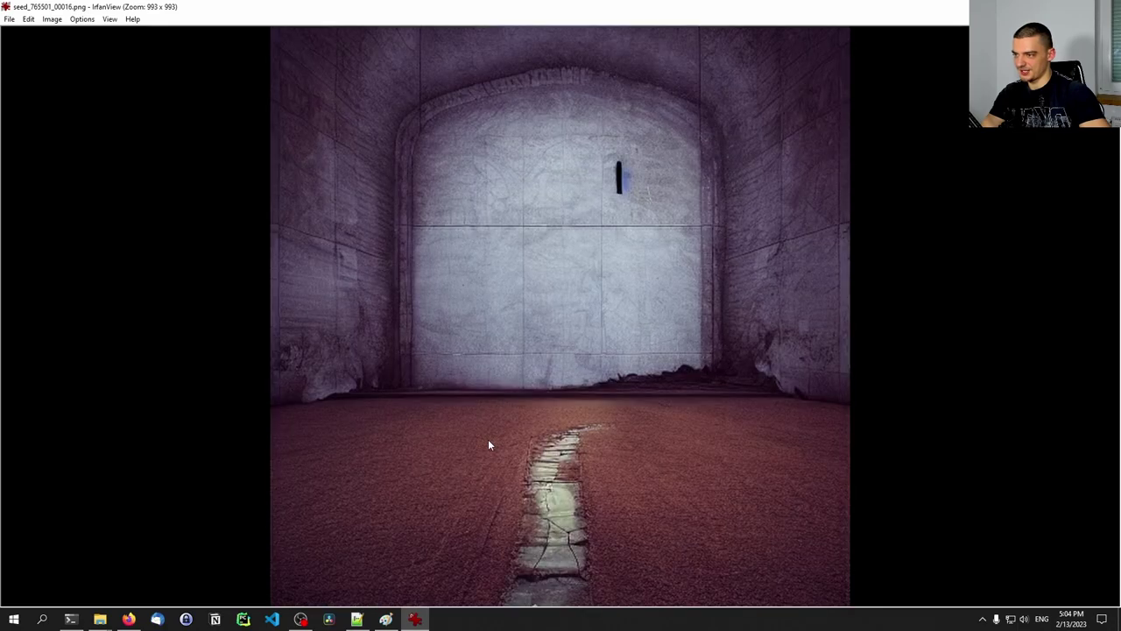
{"action": "key", "text": "Right"}
{"action": "key", "text": "Right"}
{"action": "key", "text": "Right"}
{"action": "key", "text": "Right"}
{"action": "key", "text": "Right"}
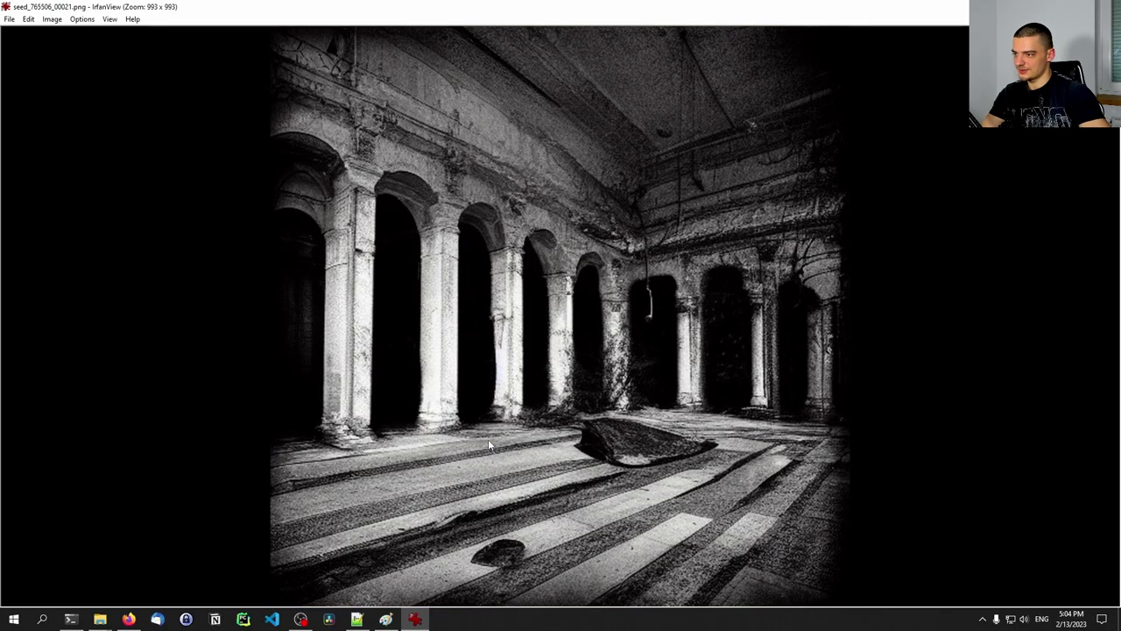
{"action": "key", "text": "Left"}
{"action": "key", "text": "Right"}
{"action": "key", "text": "Right"}
{"action": "key", "text": "Right"}
{"action": "key", "text": "Right"}
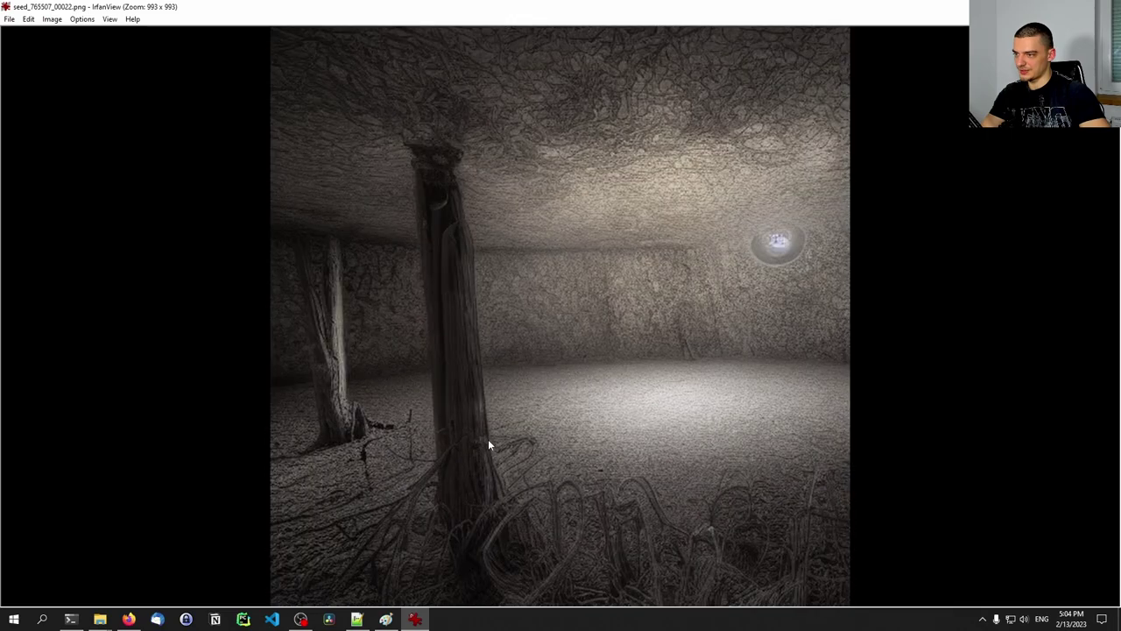
{"action": "key", "text": "Right"}
{"action": "key", "text": "Right"}
{"action": "key", "text": "Right"}
{"action": "key", "text": "Right"}
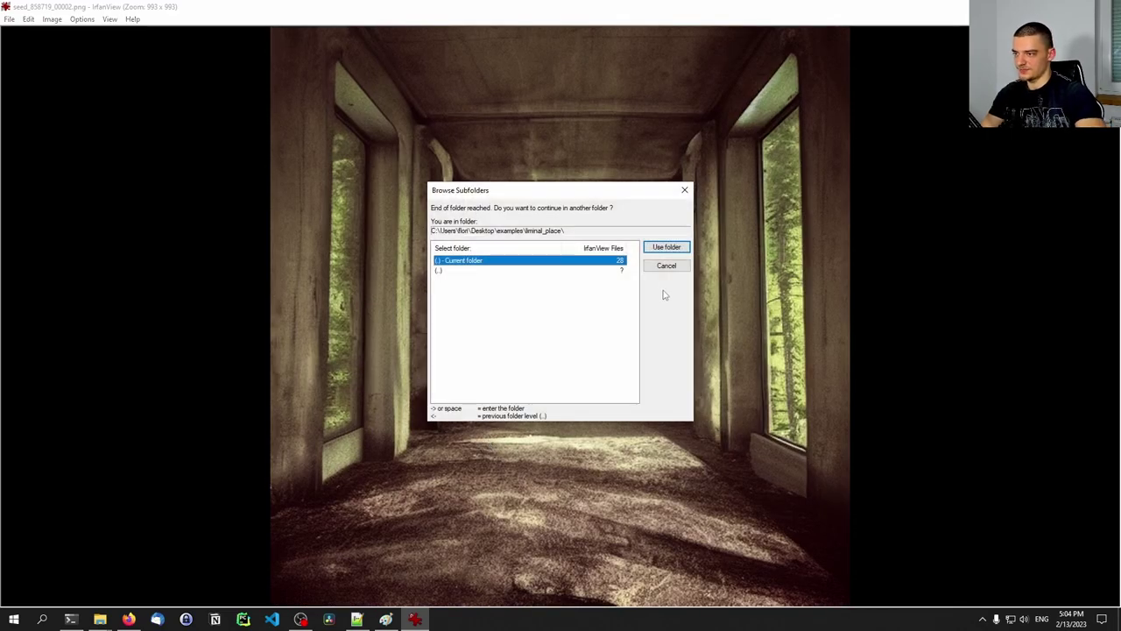
{"action": "key", "text": "Right"}
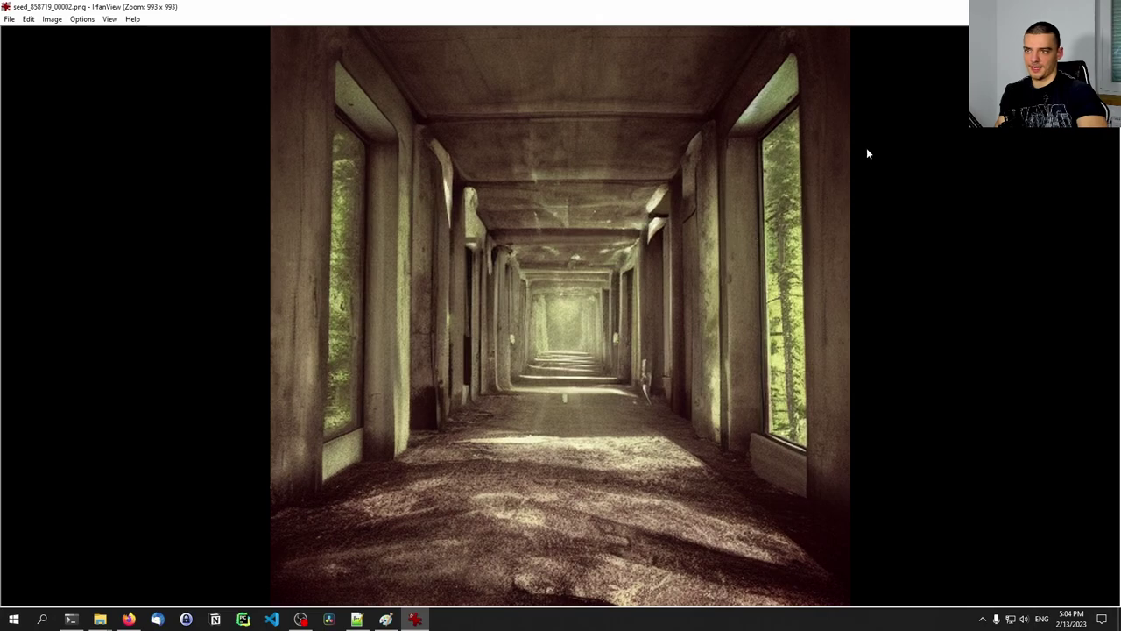
{"action": "key", "text": "Escape"}
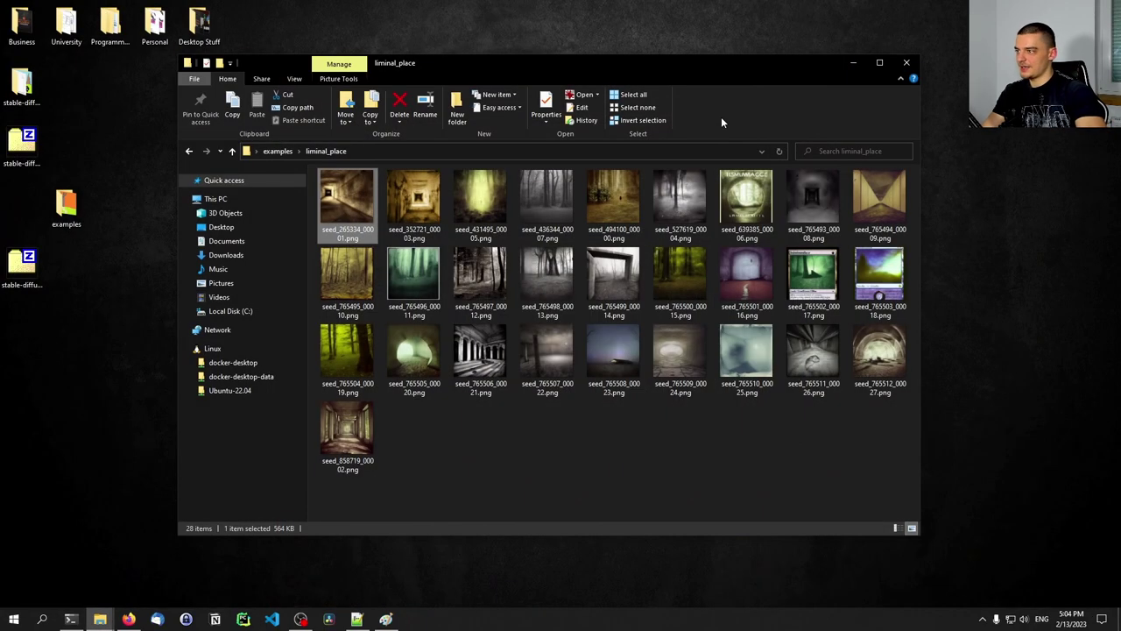
Step: Browse the opening images of the surreal_place example folder, including seed_645118_00000.png, and return to seed_551371_00003.png
{"action": "left_click", "coordinate": [276, 151]}
{"action": "double_click", "coordinate": [350, 318]}
{"action": "double_click", "coordinate": [347, 202]}
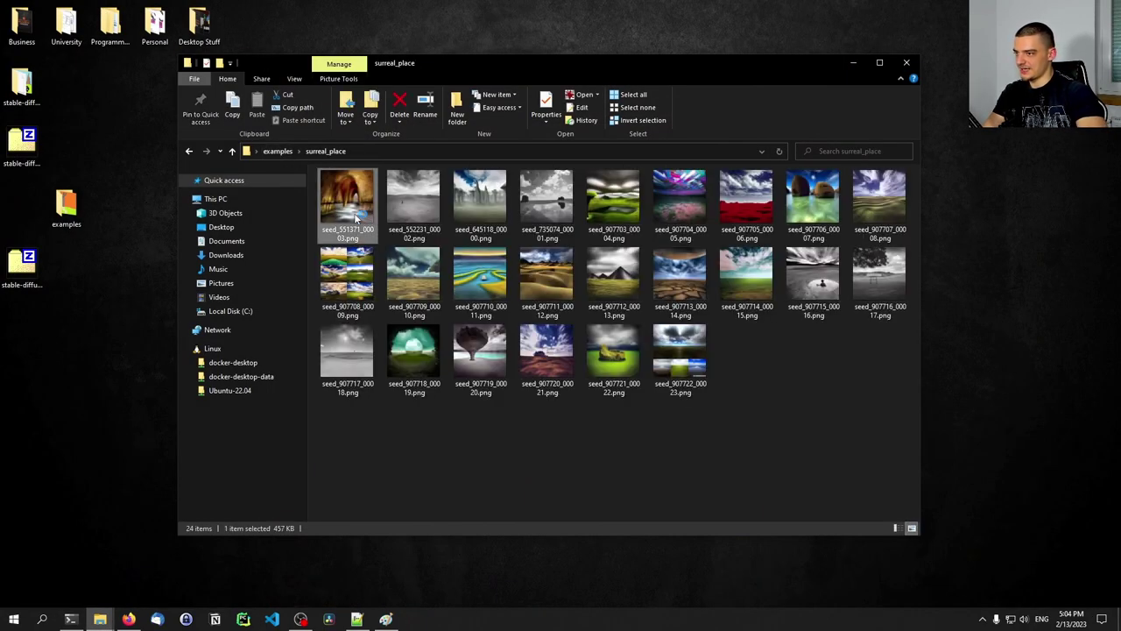
{"action": "key", "text": "Right"}
{"action": "key", "text": "Right"}
{"action": "key", "text": "Right"}
{"action": "key", "text": "Right"}
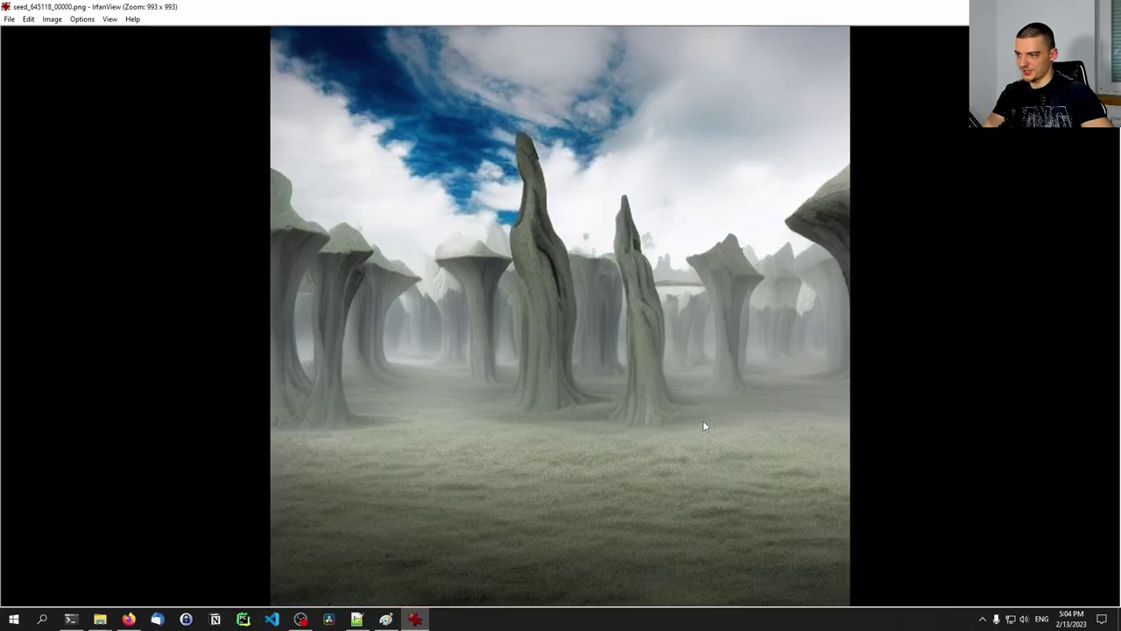
{"action": "key", "text": "Right"}
{"action": "key", "text": "Right"}
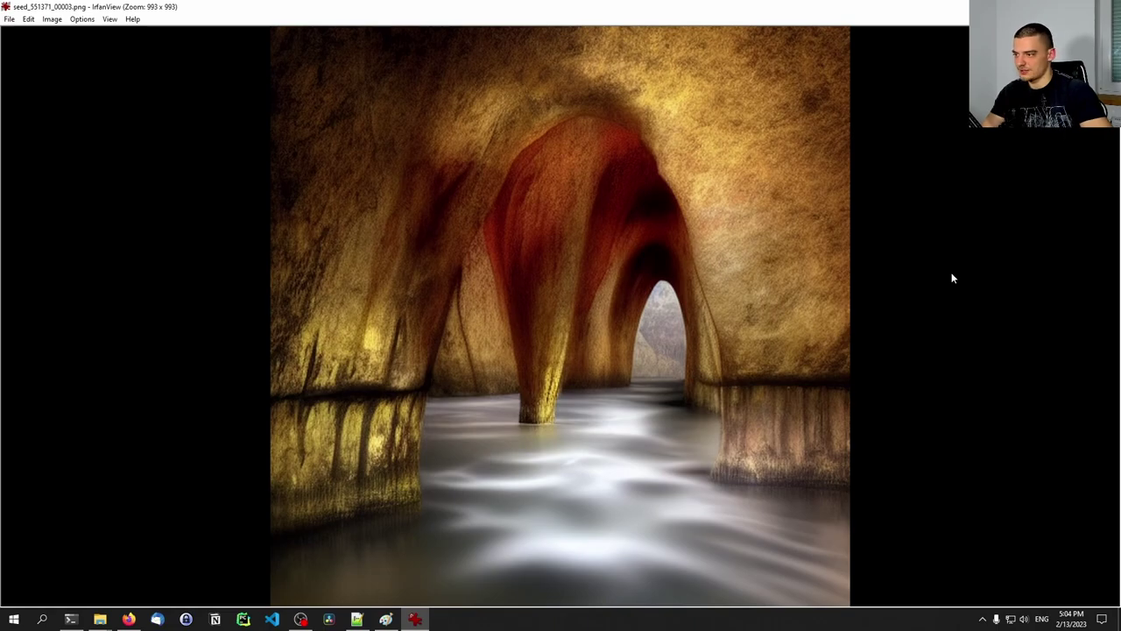
Step: View the surreal_place images from seed_551371_00003.png through seed_907709_00010.png and close the viewer
{"action": "key", "text": "Right"}
{"action": "key", "text": "Right"}
{"action": "key", "text": "Right"}
{"action": "key", "text": "Right"}
{"action": "key", "text": "Right"}
{"action": "key", "text": "Right"}
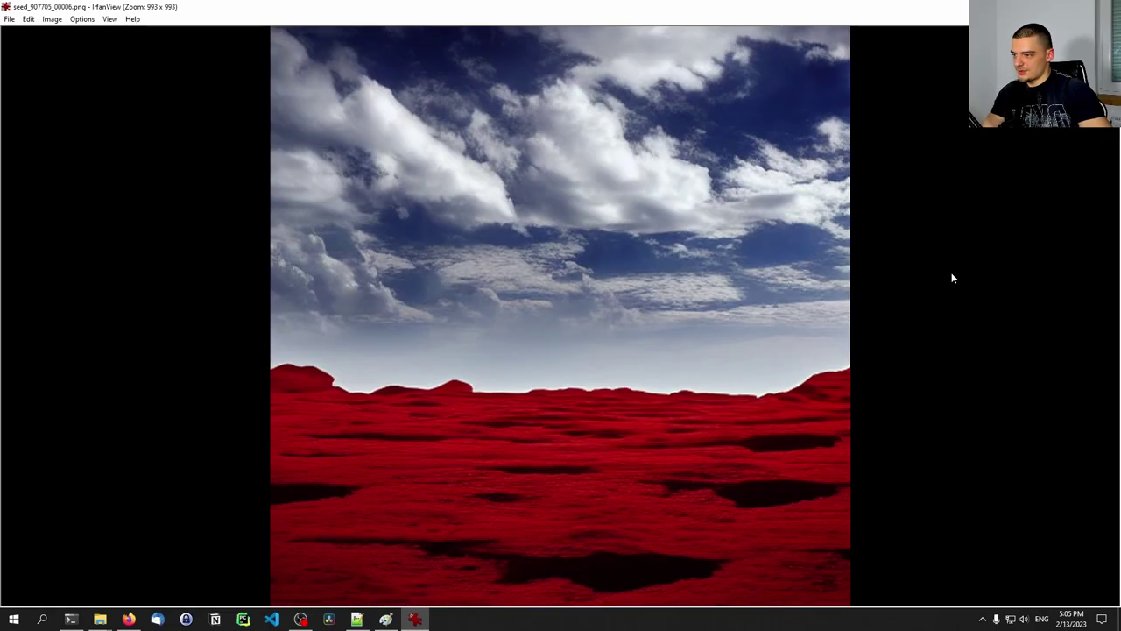
{"action": "key", "text": "Right"}
{"action": "key", "text": "Right"}
{"action": "key", "text": "Right"}
{"action": "key", "text": "Right"}
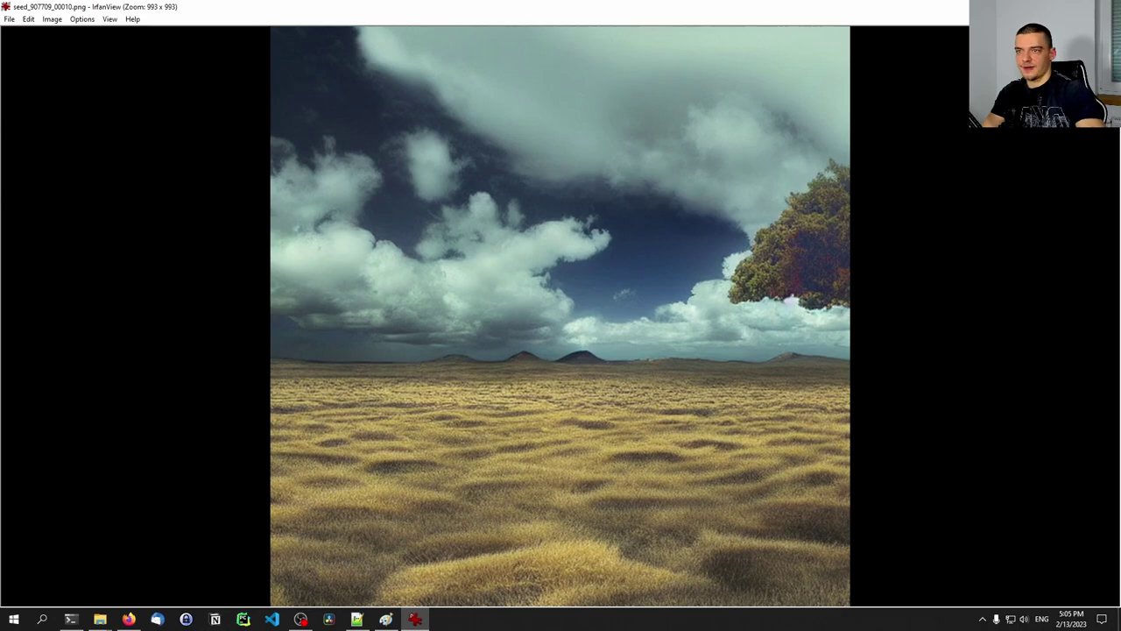
{"action": "key", "text": "Escape"}
Step: Browse the futuristic_city_with_flying_cars example folder past seed_354735_00007.png and back around to seed_354729_00001.png
{"action": "left_click", "coordinate": [270, 151]}
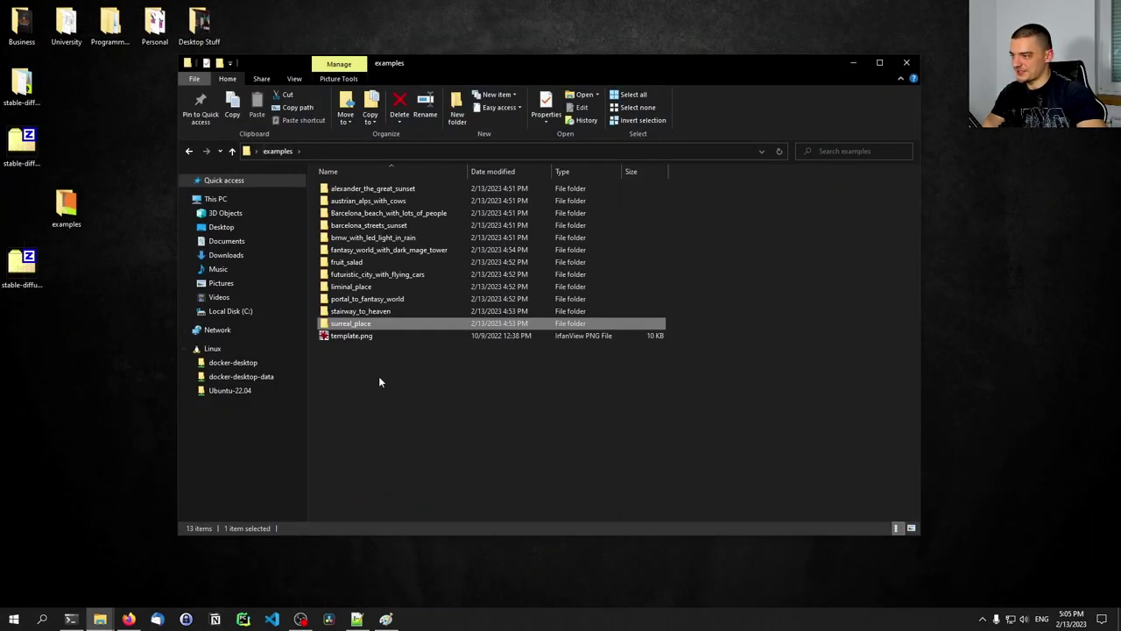
{"action": "double_click", "coordinate": [354, 275]}
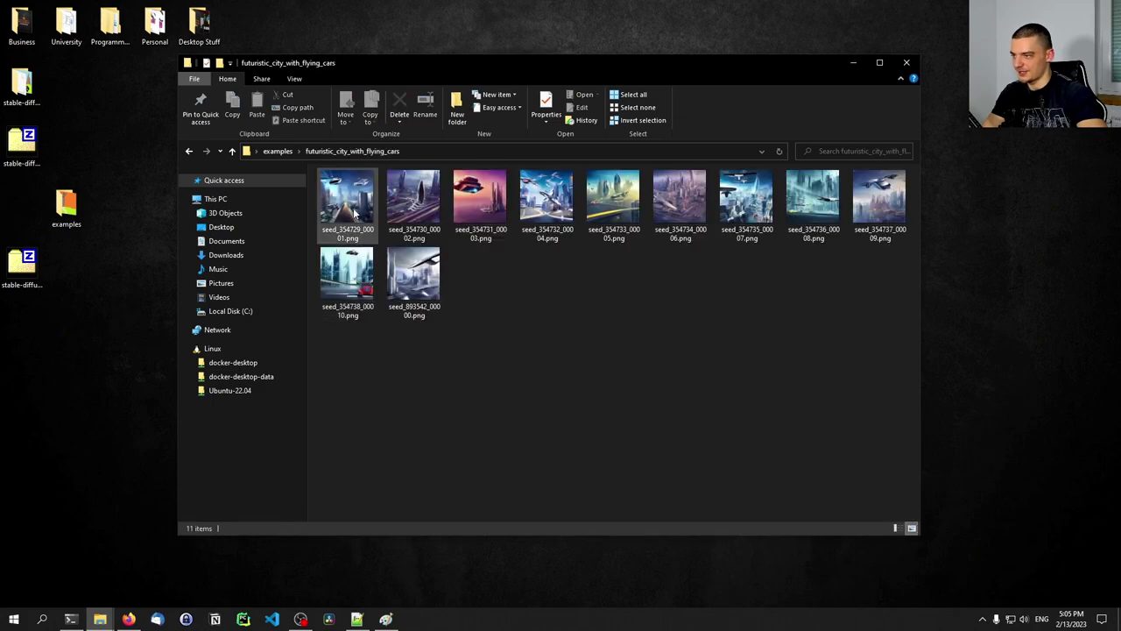
{"action": "double_click", "coordinate": [353, 208]}
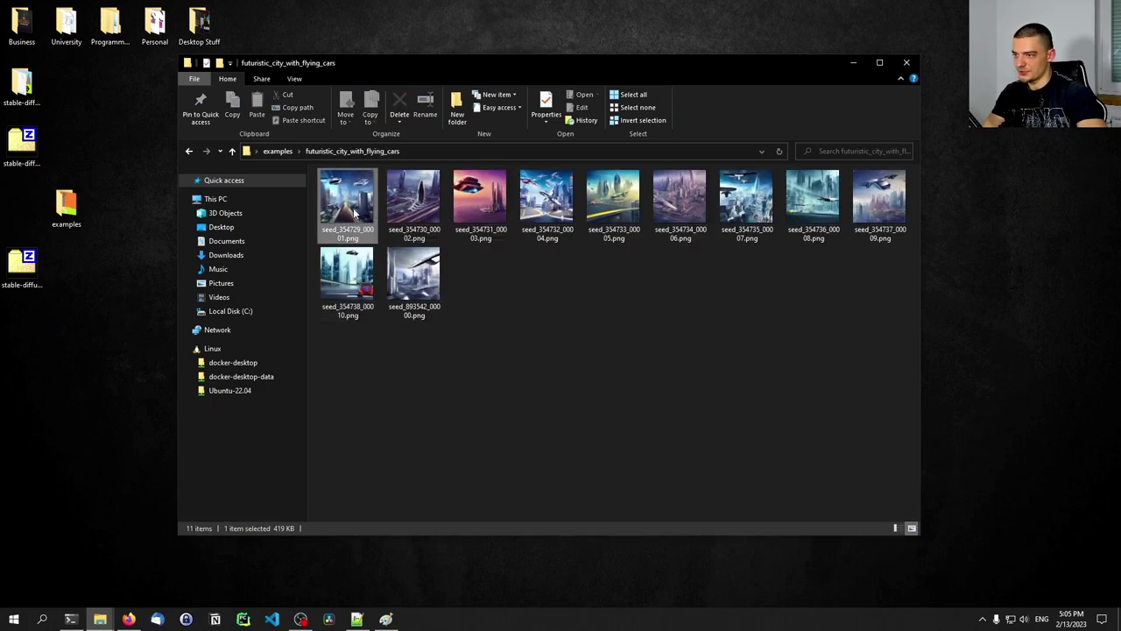
{"action": "scroll", "coordinate": [588, 439], "scroll_direction": "down", "scroll_amount": 7}
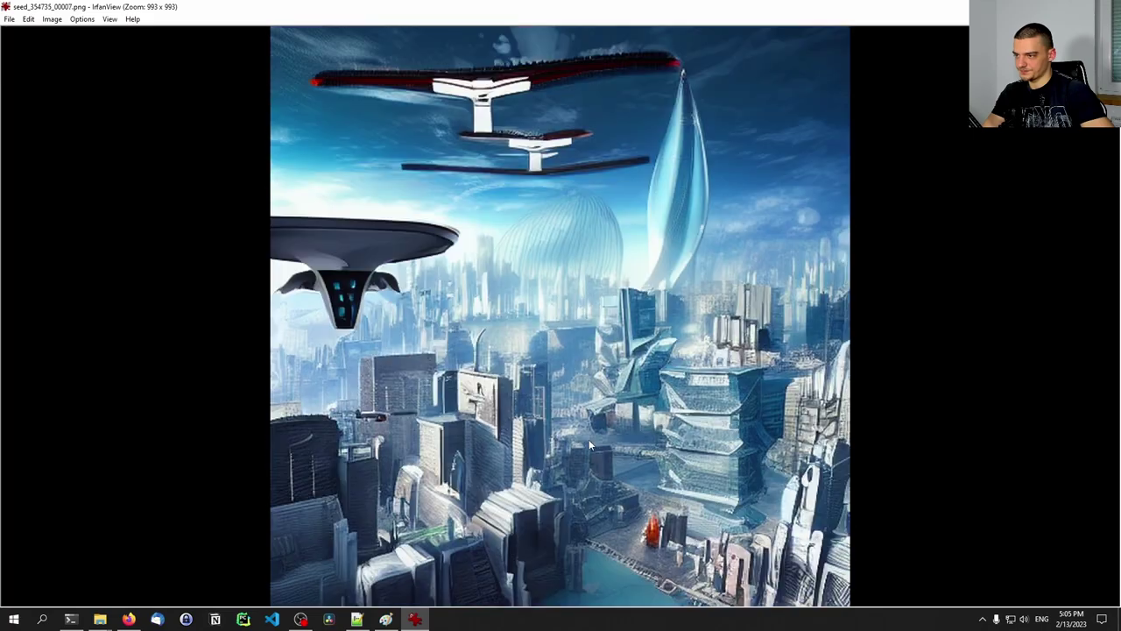
{"action": "scroll", "coordinate": [589, 443], "scroll_direction": "down", "scroll_amount": 4}
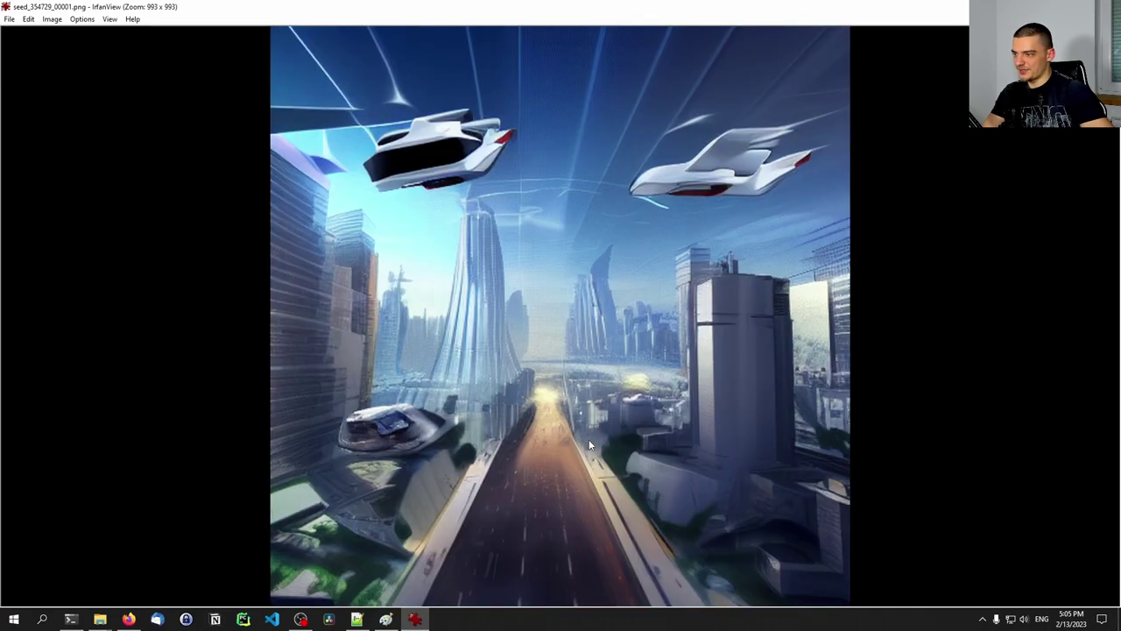
Step: Review the futuristic city images again through seed_893542_00000.png, comparing seed_354737_00009.png with seed_354738_00010.png, and close the viewer
{"action": "scroll", "coordinate": [588, 445], "scroll_direction": "down", "scroll_amount": 1}
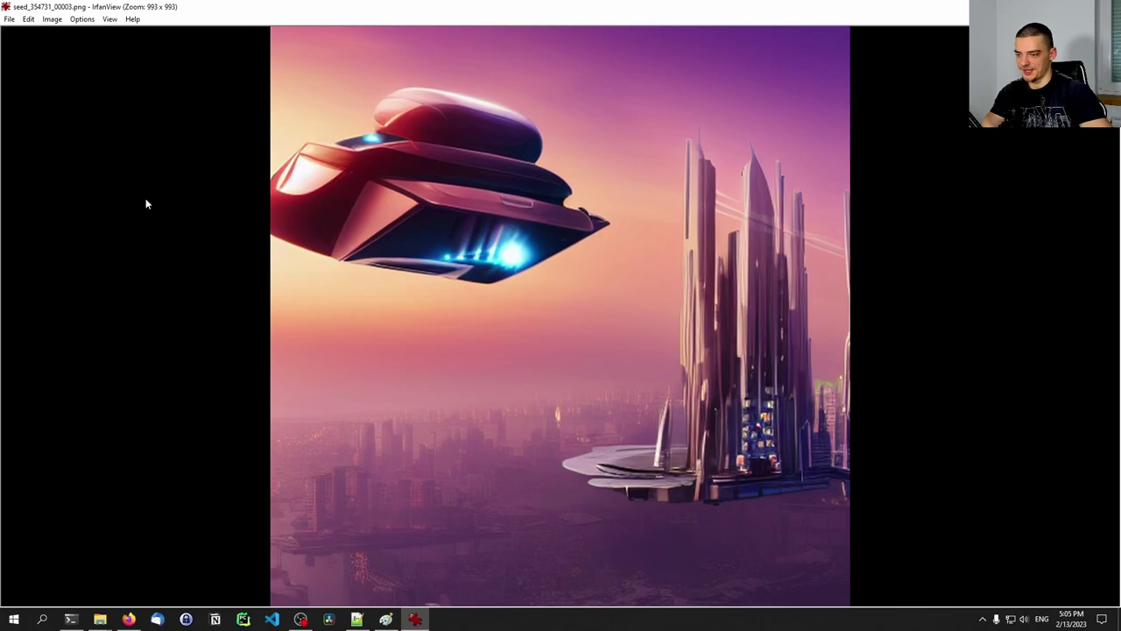
{"action": "scroll", "coordinate": [145, 198], "scroll_direction": "down", "scroll_amount": 3}
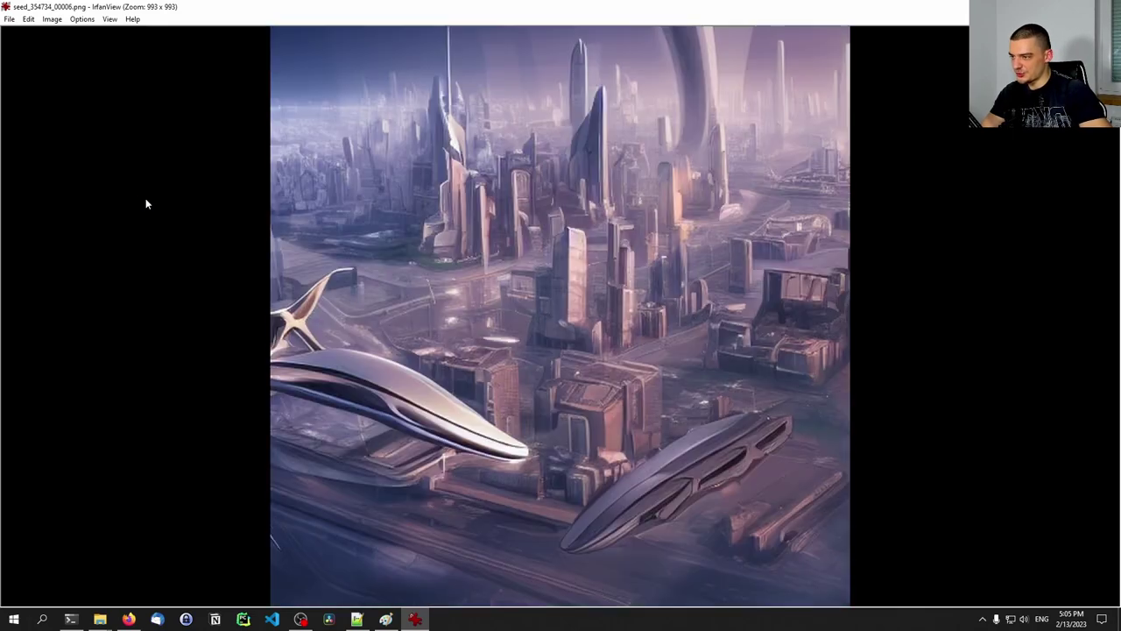
{"action": "scroll", "coordinate": [145, 204], "scroll_direction": "down", "scroll_amount": 3}
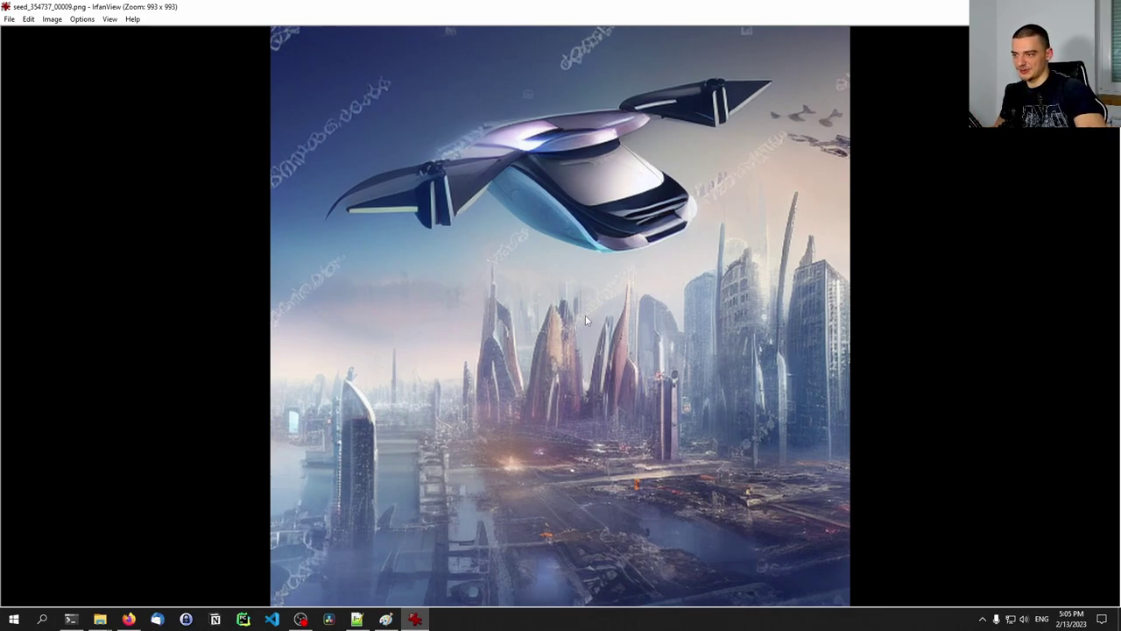
{"action": "key", "text": "Right"}
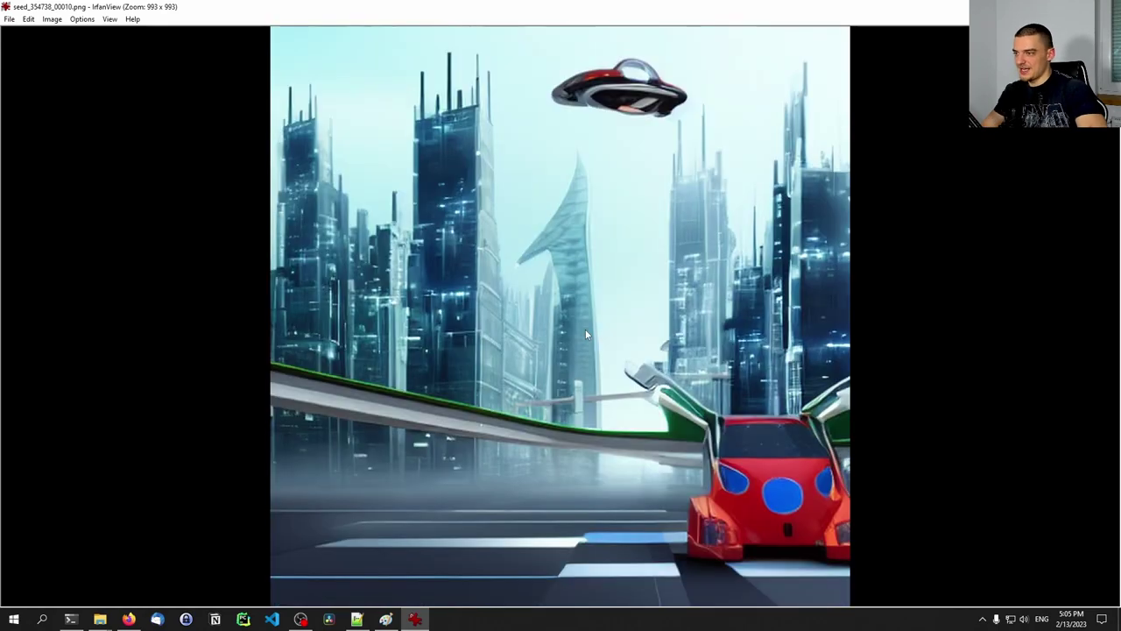
{"action": "key", "text": "Left"}
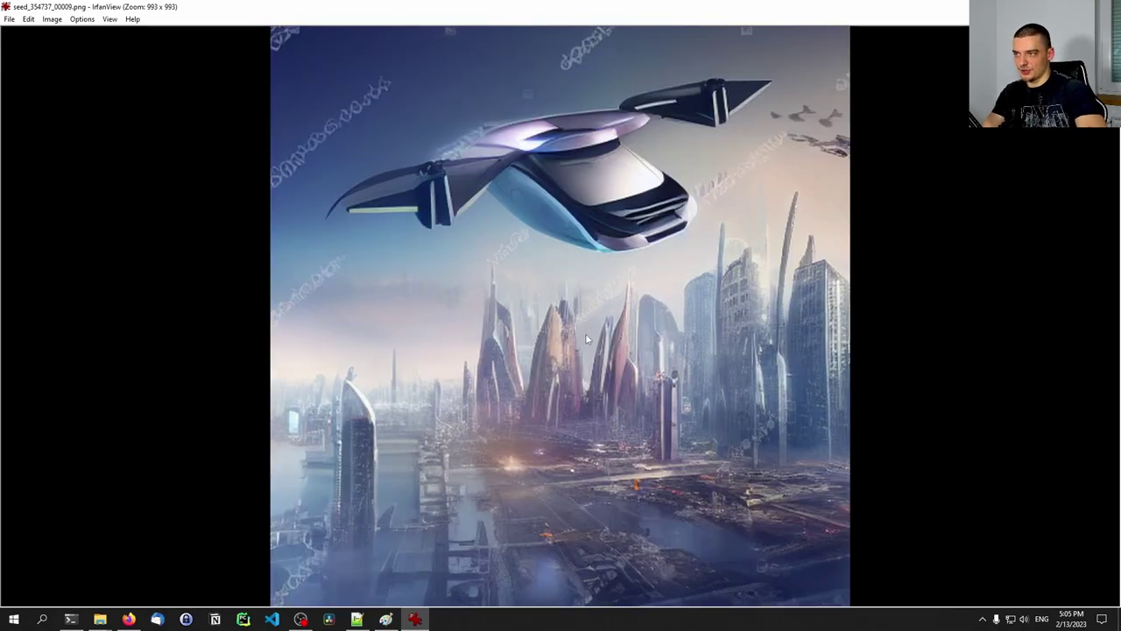
{"action": "key", "text": "Right"}
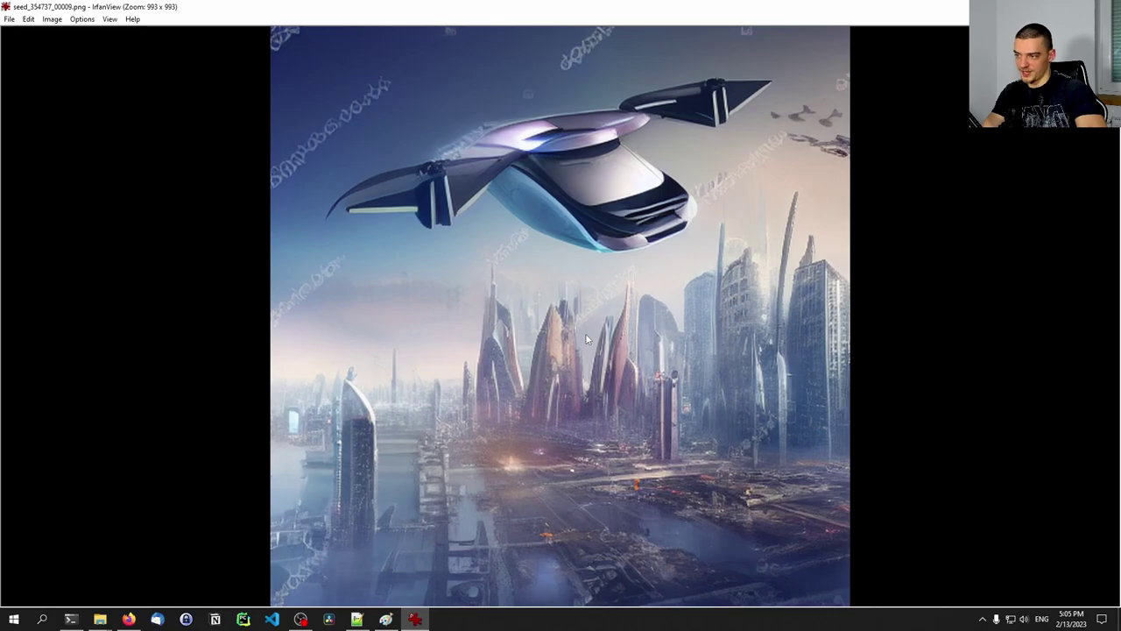
{"action": "key", "text": "Right"}
{"action": "key", "text": "Escape"}
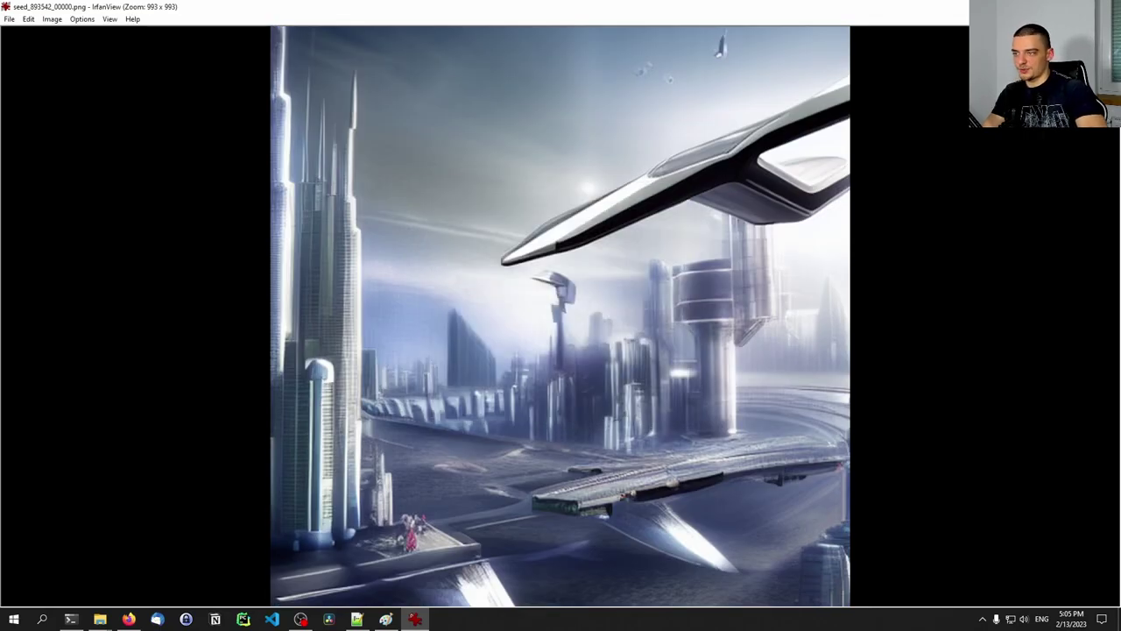
{"action": "key", "text": "Escape"}
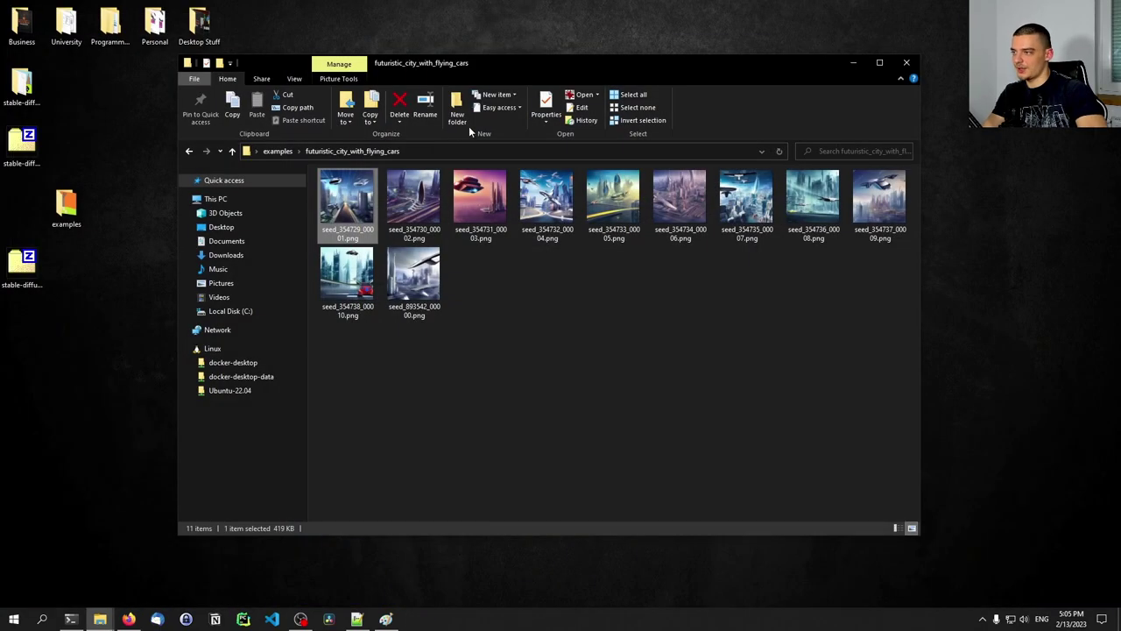
Step: Browse the portal_to_fantasy_world example images from seed_123_00001.png through seed_789958_00000.png, stay in the current folder, and close the viewer
{"action": "left_click", "coordinate": [289, 151]}
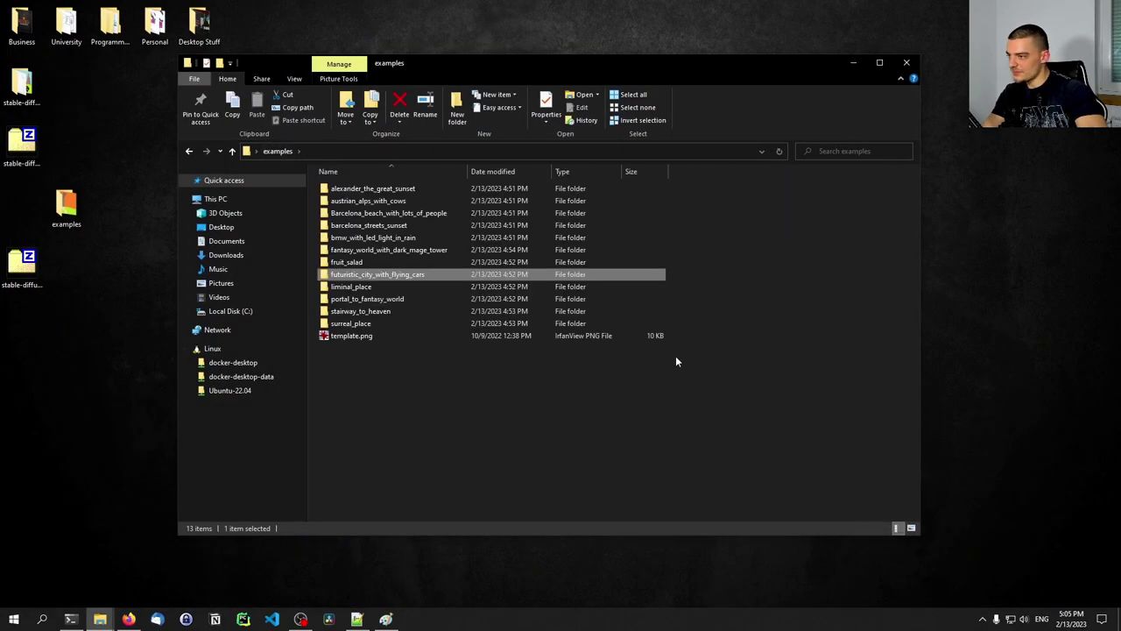
{"action": "double_click", "coordinate": [351, 303]}
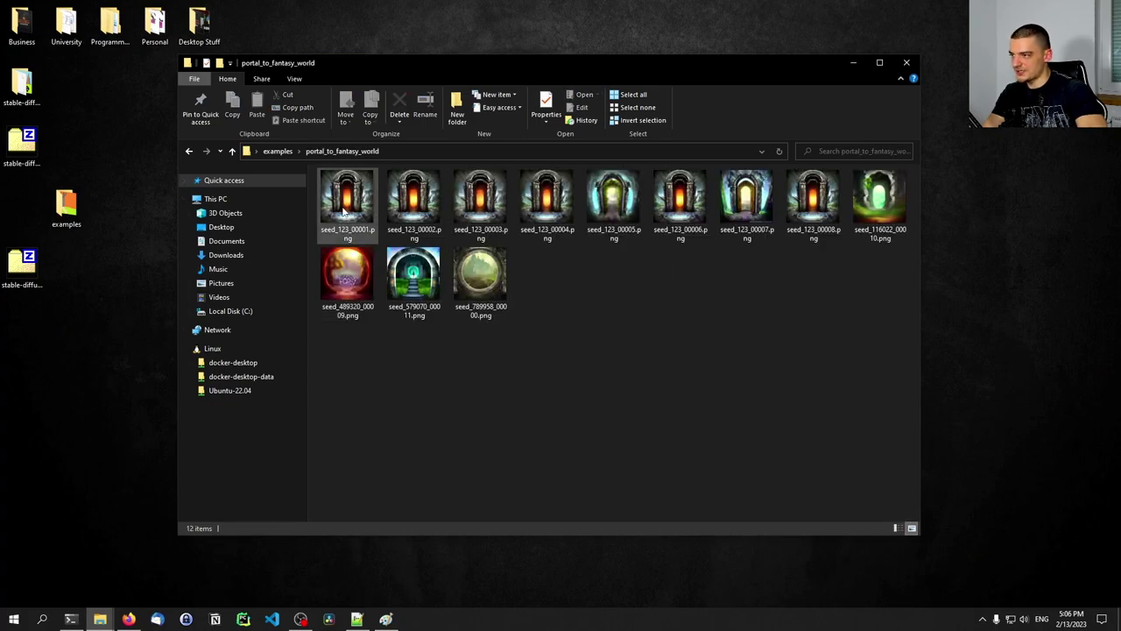
{"action": "double_click", "coordinate": [346, 208]}
{"action": "scroll", "coordinate": [345, 208], "scroll_direction": "down", "scroll_amount": 6}
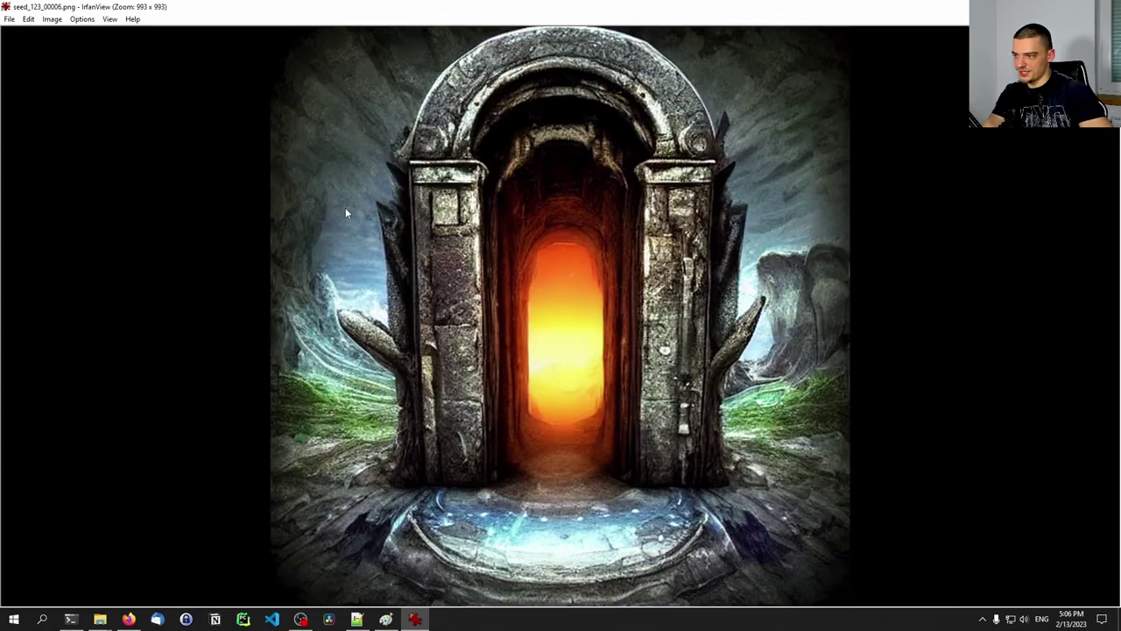
{"action": "scroll", "coordinate": [345, 207], "scroll_direction": "down", "scroll_amount": 2}
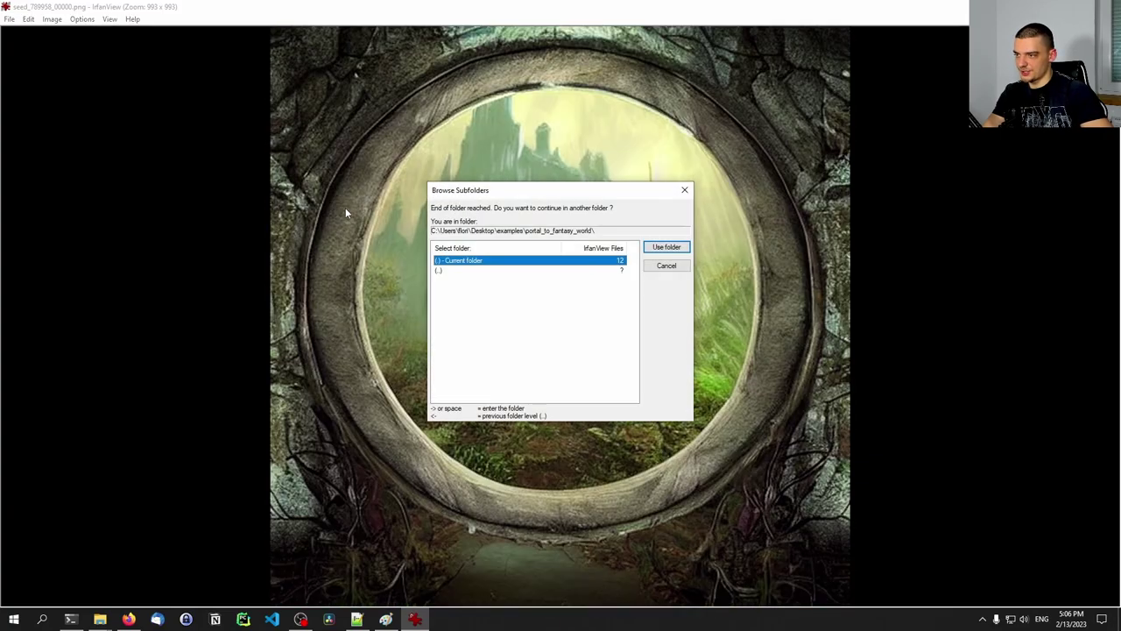
{"action": "key", "text": "Return"}
{"action": "key", "text": "Escape"}
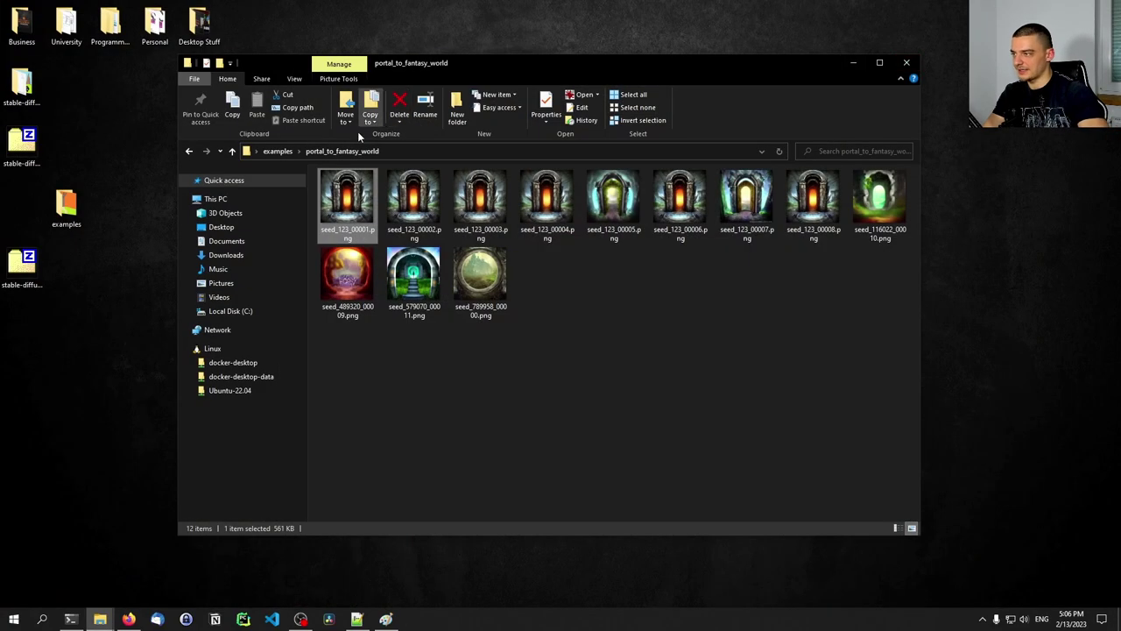
Step: View the stairway_to_heaven example images from seed_617743_00001.png through seed_900163_00000.png and close the viewer
{"action": "left_click", "coordinate": [277, 151]}
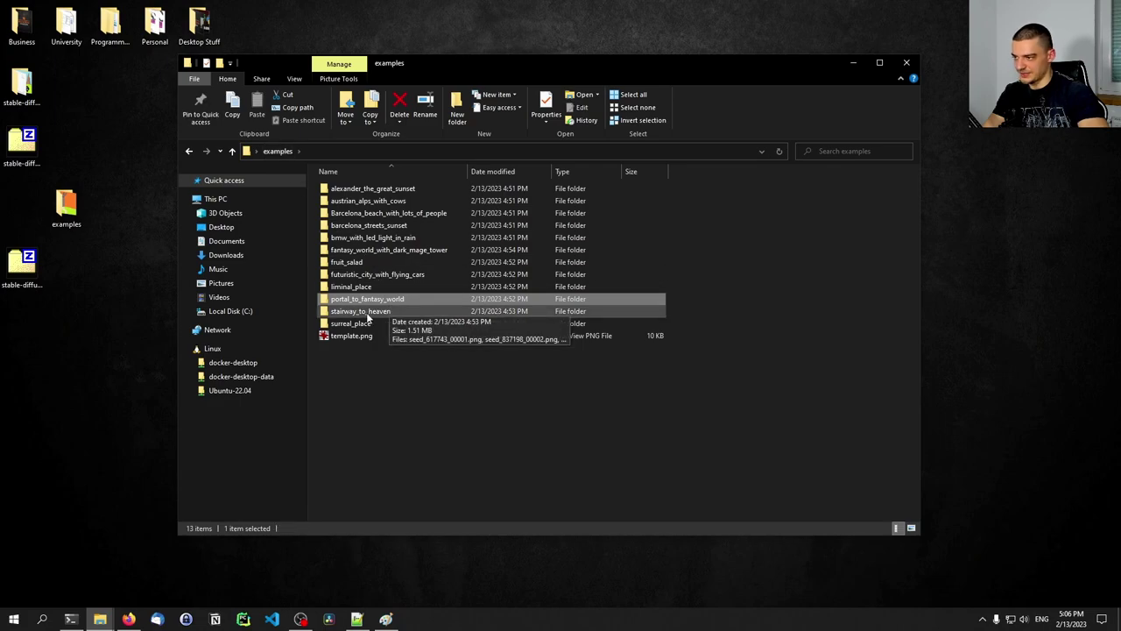
{"action": "double_click", "coordinate": [367, 314]}
{"action": "double_click", "coordinate": [346, 204]}
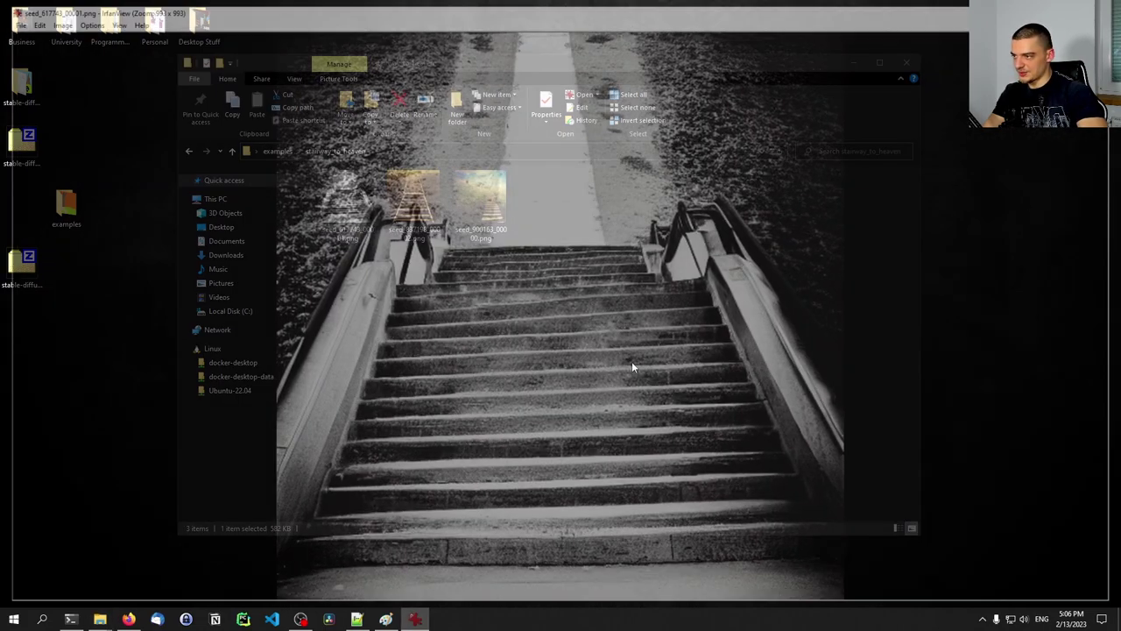
{"action": "scroll", "coordinate": [738, 370], "scroll_direction": "down", "scroll_amount": 1}
{"action": "scroll", "coordinate": [737, 370], "scroll_direction": "down", "scroll_amount": 1}
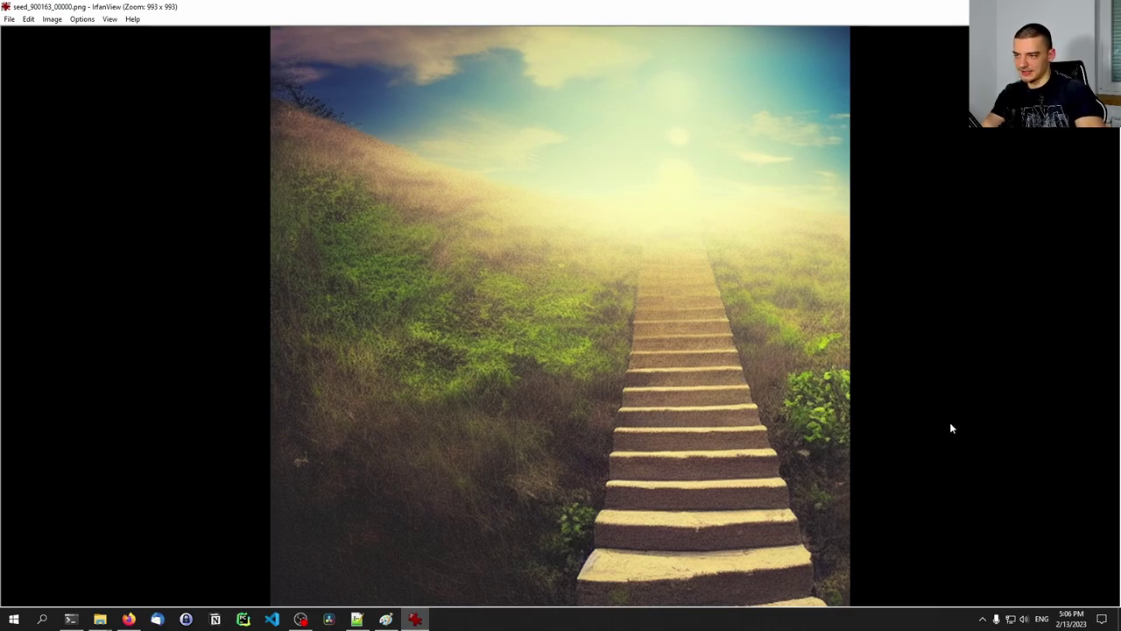
{"action": "key", "text": "Escape"}
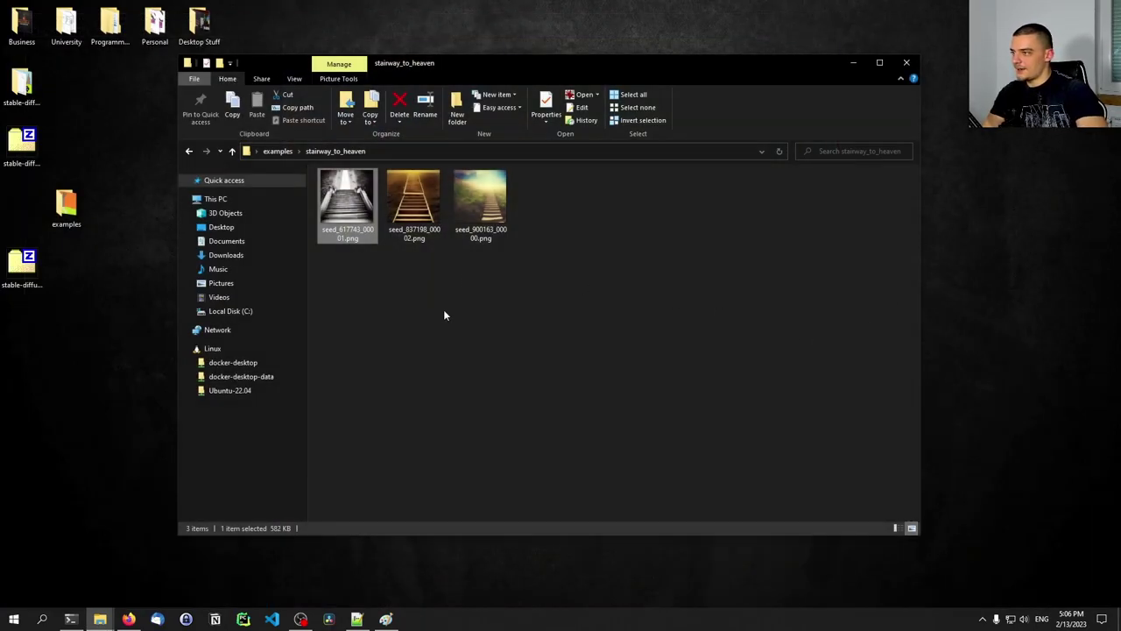
Step: Return to the examples folder, view the template.png drawing, and close the viewer
{"action": "left_click", "coordinate": [277, 151]}
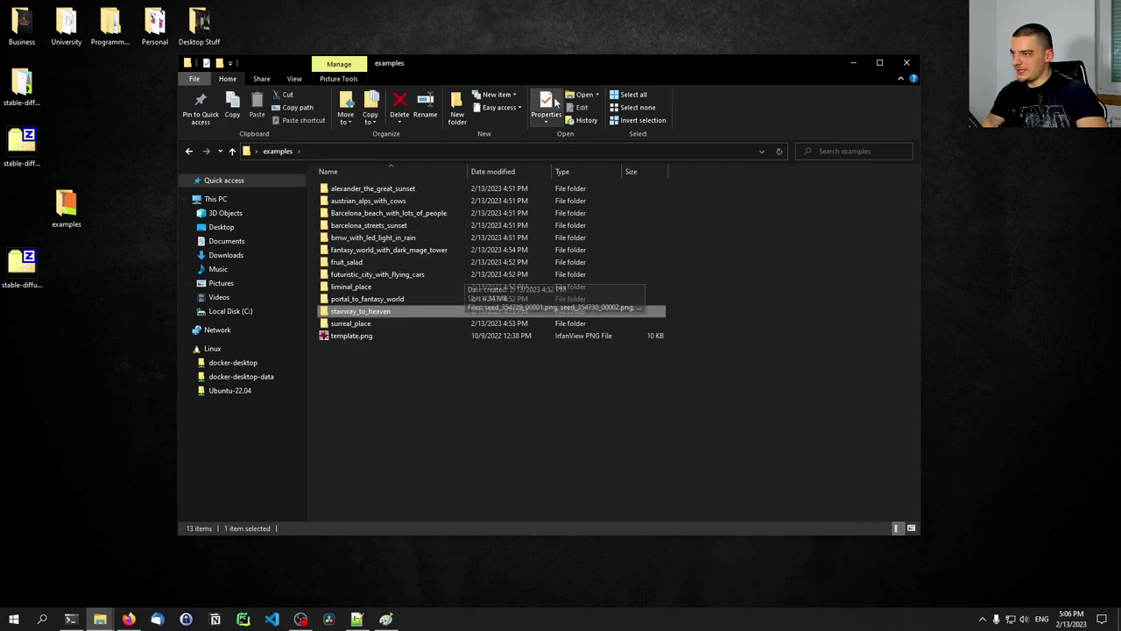
{"action": "left_click_drag", "start_coordinate": [522, 64], "coordinate": [417, 49]}
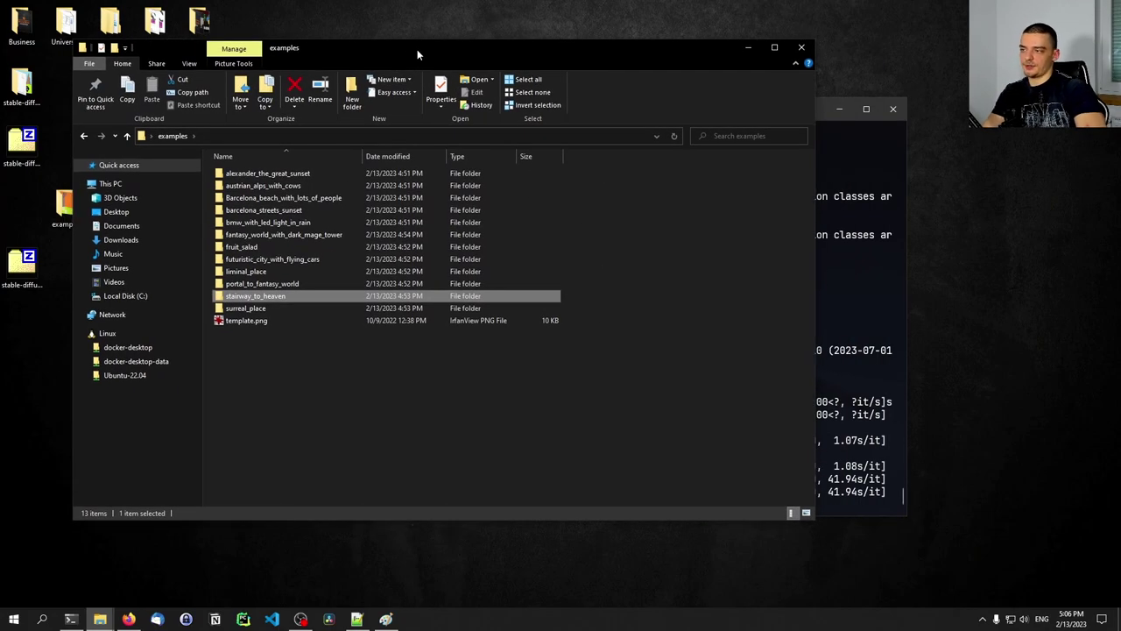
{"action": "double_click", "coordinate": [244, 322]}
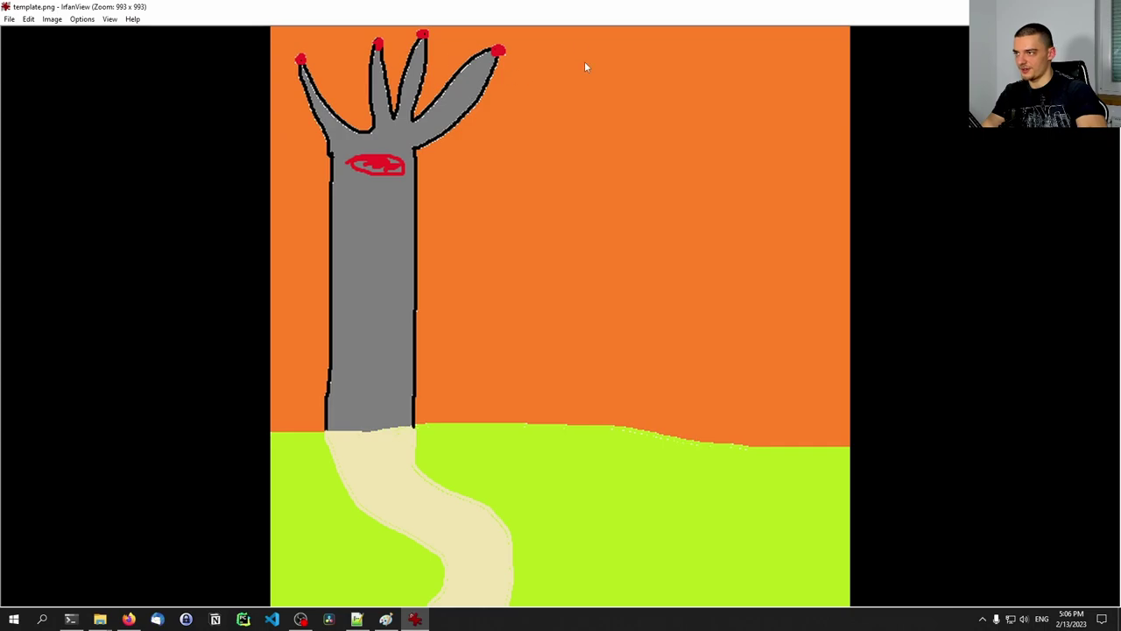
{"action": "key", "text": "Escape"}
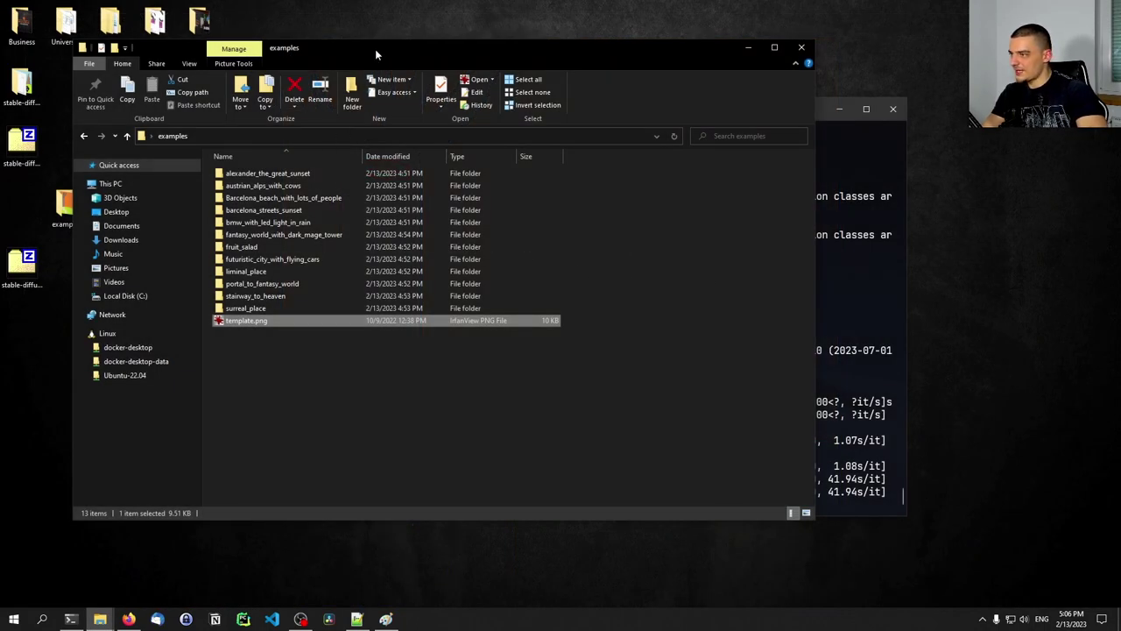
Step: Check the thumbnails in the fantasy_world_with_dark_mage_tower folder, return to examples, and reopen template.png for comparison
{"action": "left_click_drag", "start_coordinate": [375, 49], "coordinate": [527, 55]}
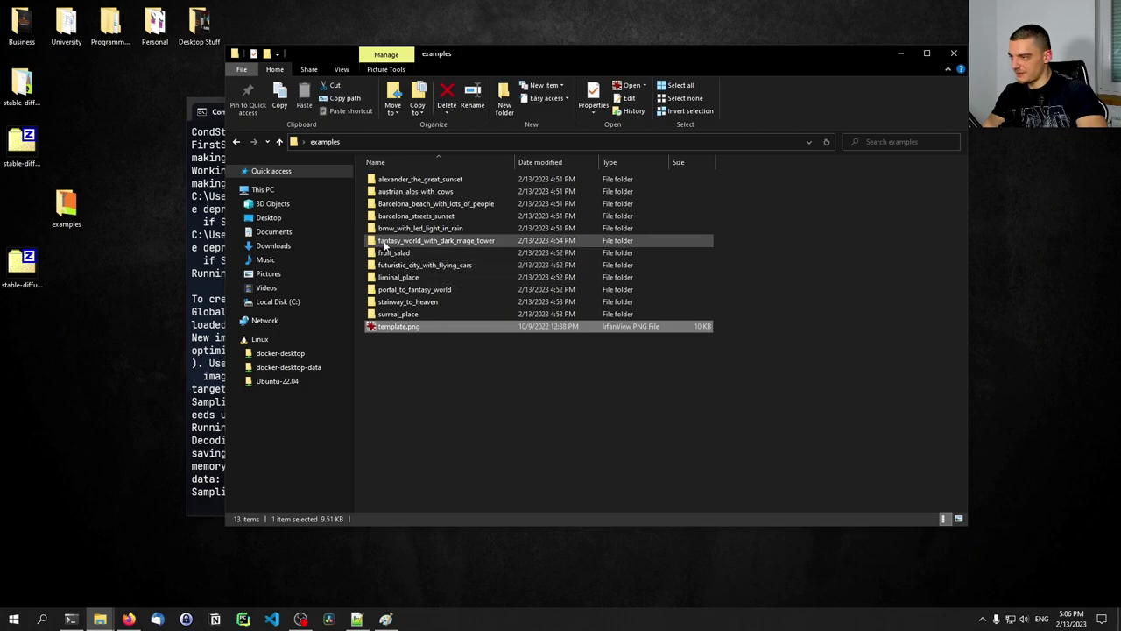
{"action": "double_click", "coordinate": [459, 241]}
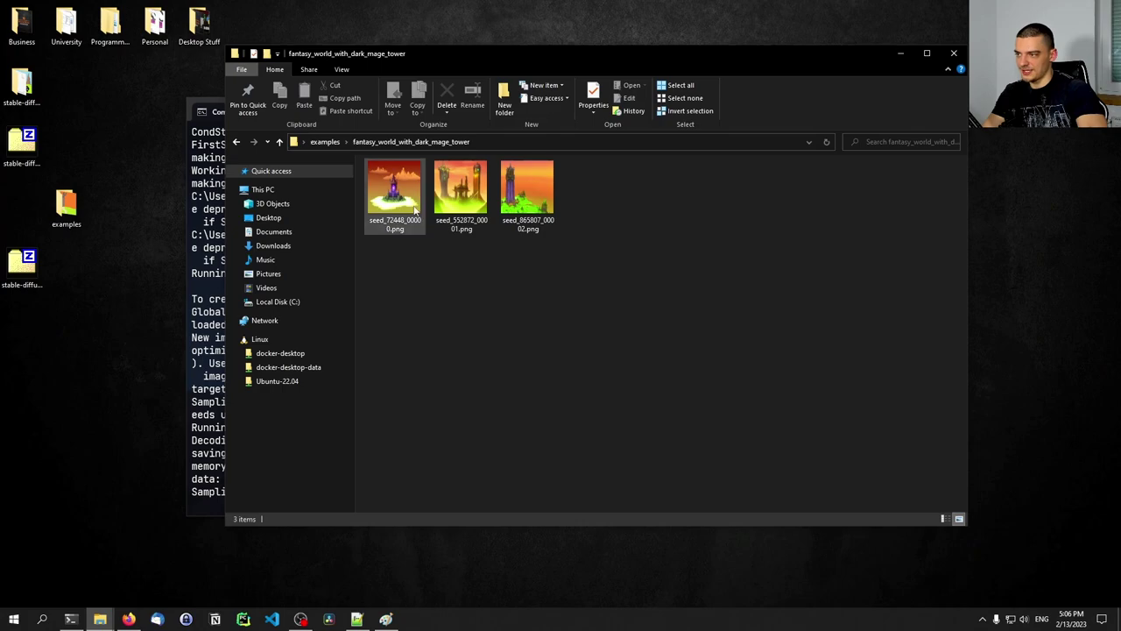
{"action": "left_click", "coordinate": [325, 141]}
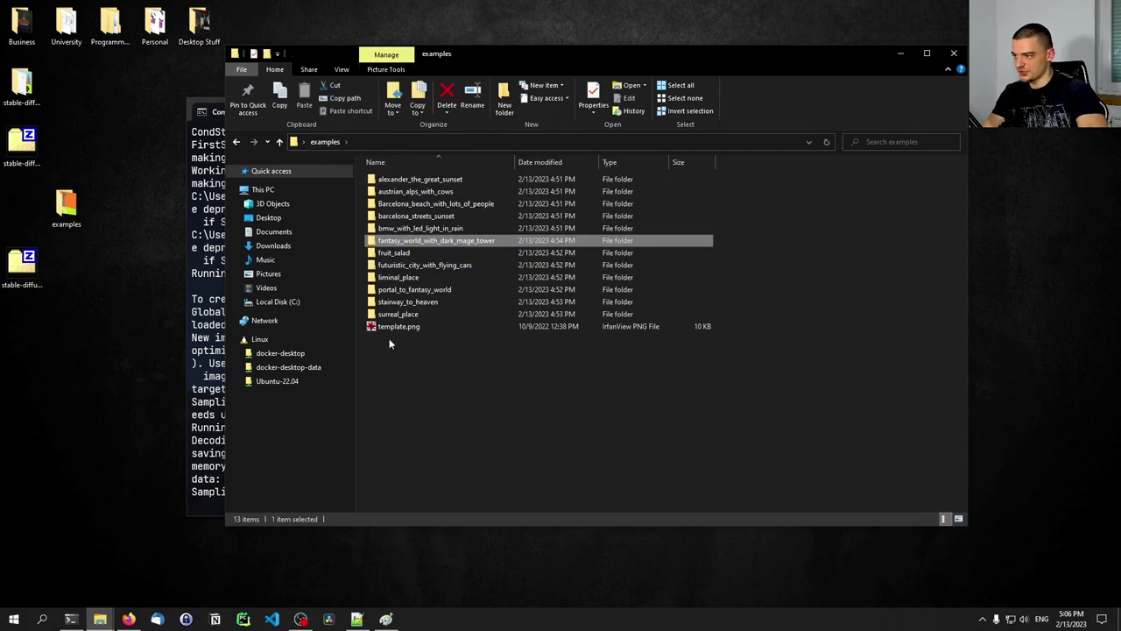
{"action": "double_click", "coordinate": [393, 327]}
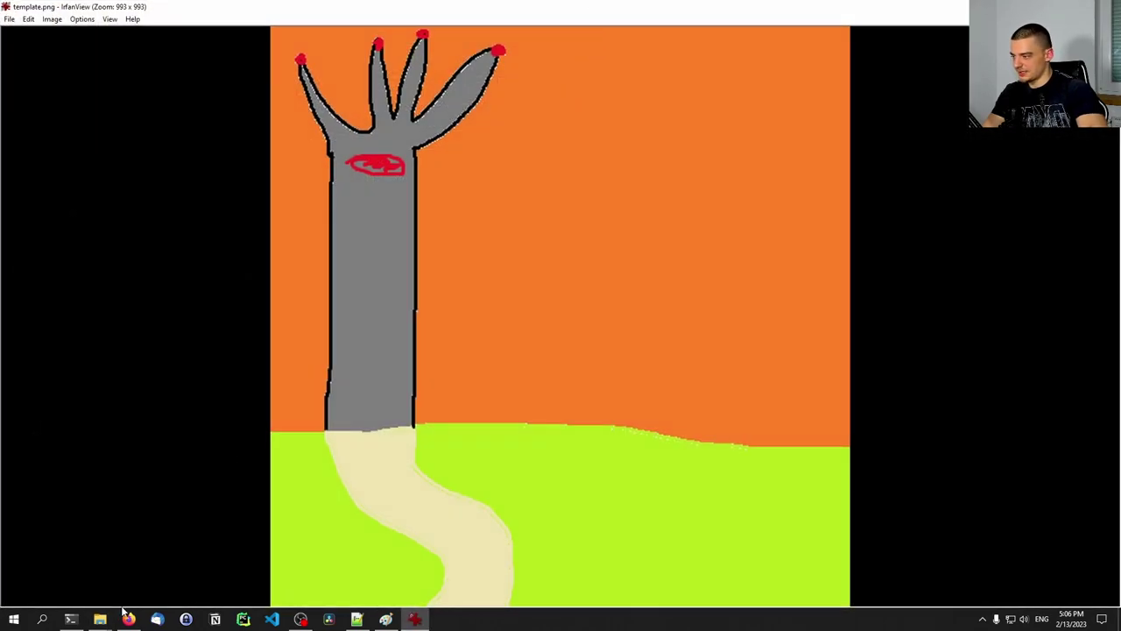
Step: Return to the examples folder and browse the fantasy_world_with_dark_mage_tower images from seed_72448_00000.png through seed_865807_00002.png
{"action": "mouse_move", "coordinate": [101, 616]}
{"action": "left_click", "coordinate": [166, 565]}
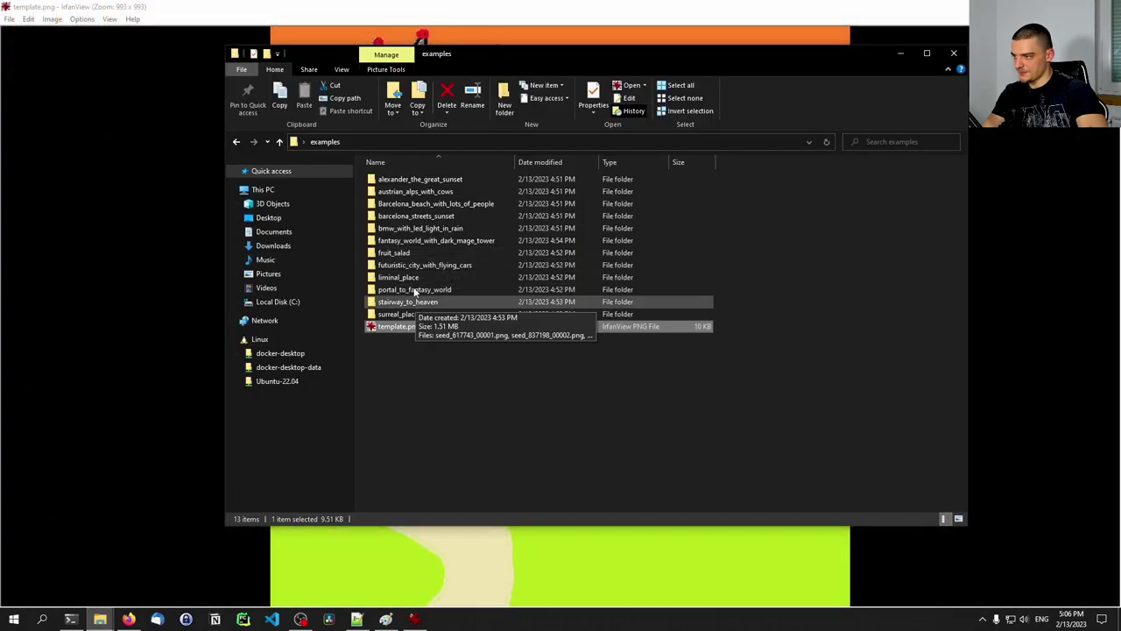
{"action": "double_click", "coordinate": [424, 264]}
{"action": "left_click", "coordinate": [321, 141]}
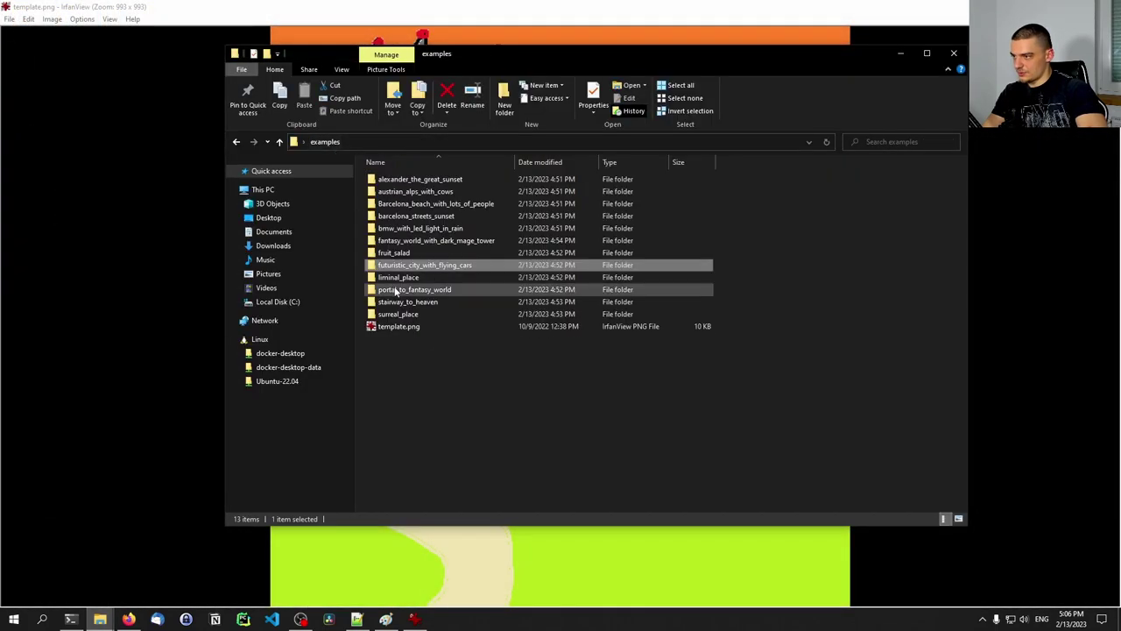
{"action": "double_click", "coordinate": [421, 240]}
{"action": "double_click", "coordinate": [398, 193]}
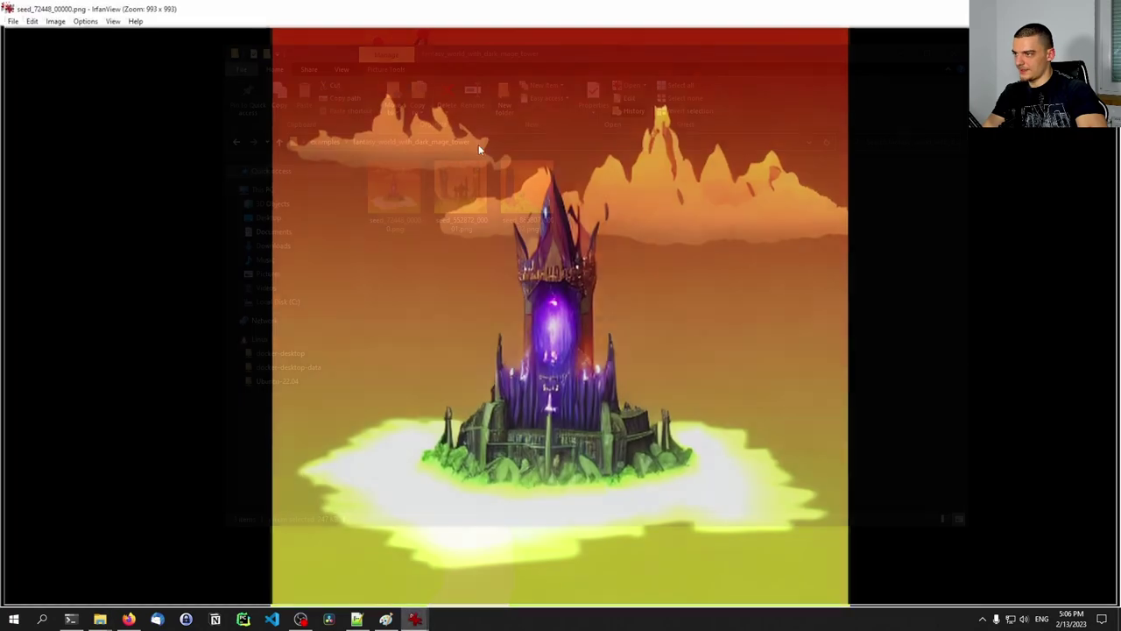
{"action": "key", "text": "Right"}
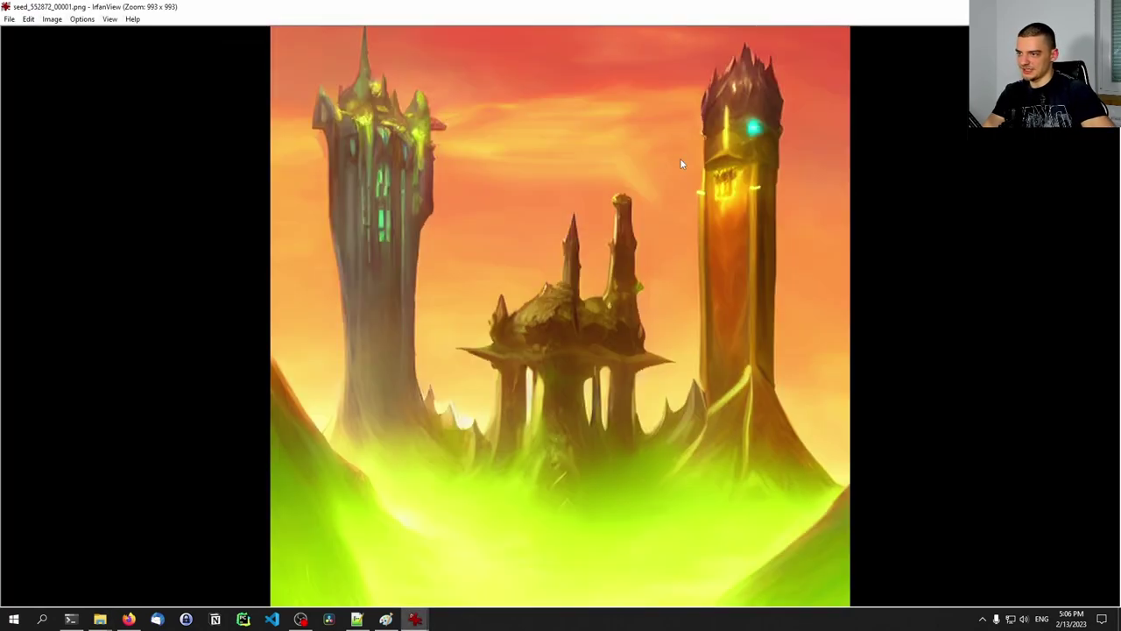
{"action": "key", "text": "Right"}
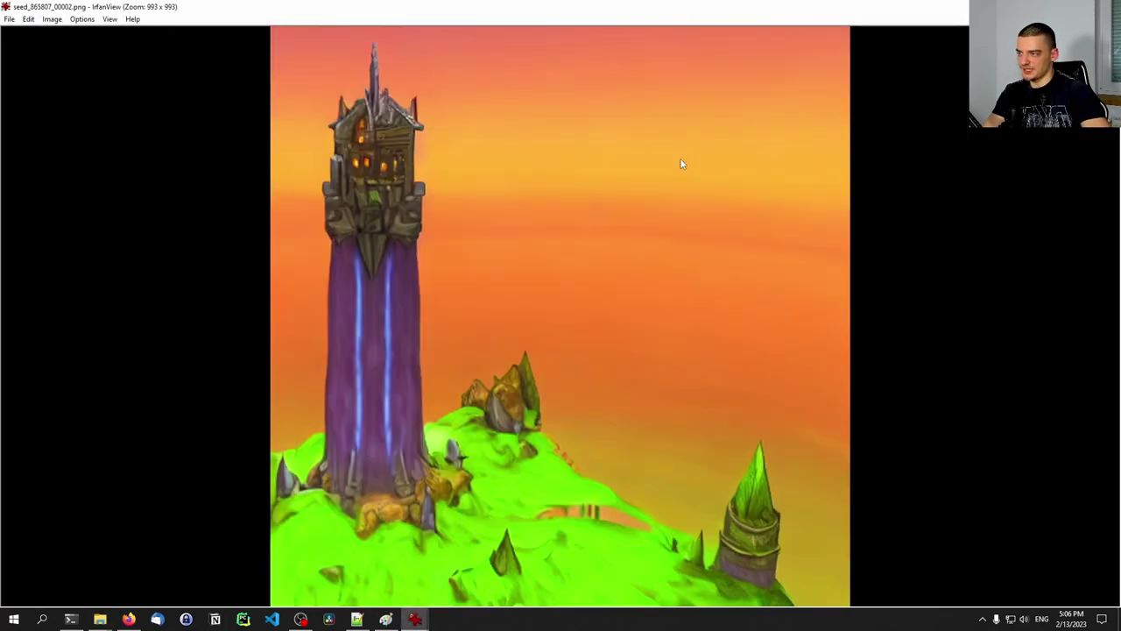
Step: Restore the seed_865807_00002.png viewer to a smaller window and place it beside the template.png drawing for comparison
{"action": "double_click", "coordinate": [910, 6]}
{"action": "left_click", "coordinate": [812, 21]}
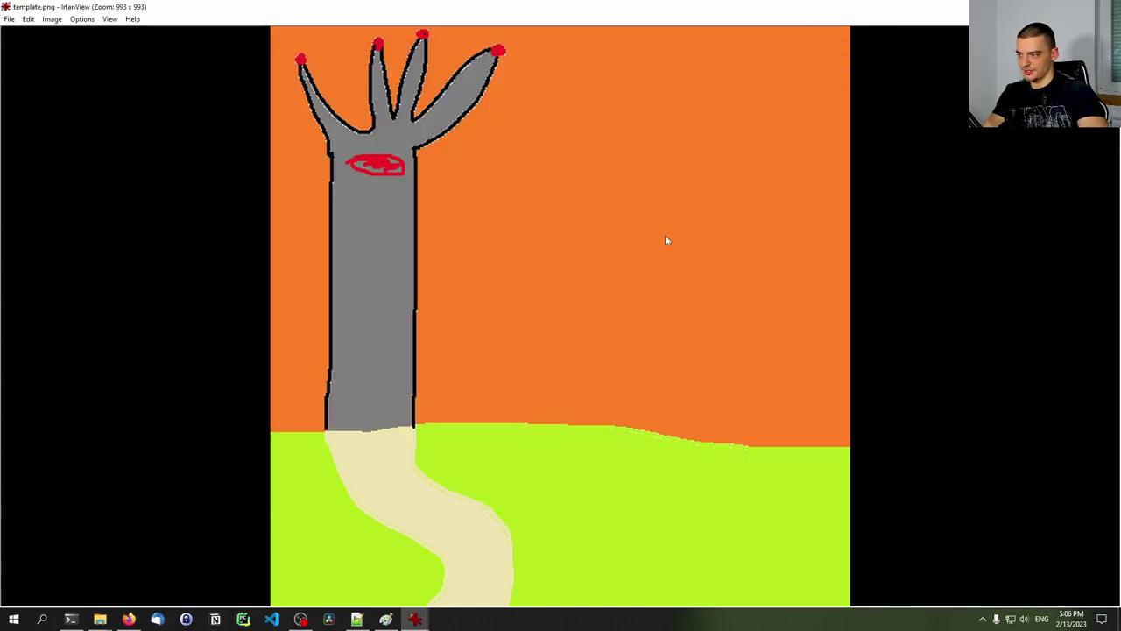
{"action": "mouse_move", "coordinate": [415, 618]}
{"action": "left_click", "coordinate": [477, 565]}
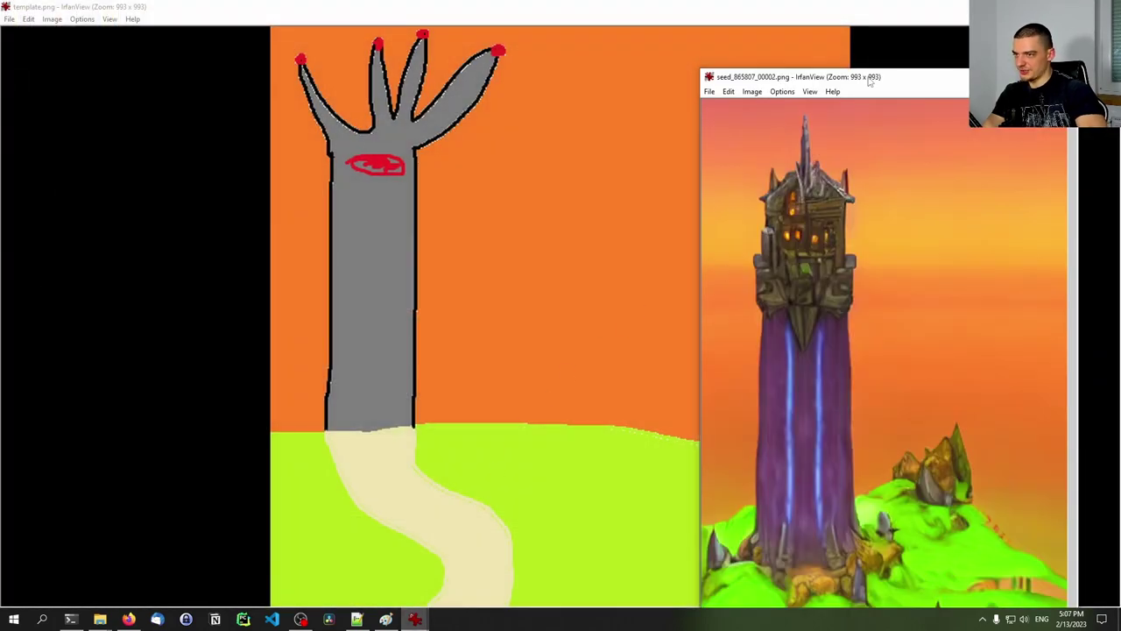
{"action": "left_click_drag", "start_coordinate": [870, 80], "coordinate": [821, 15]}
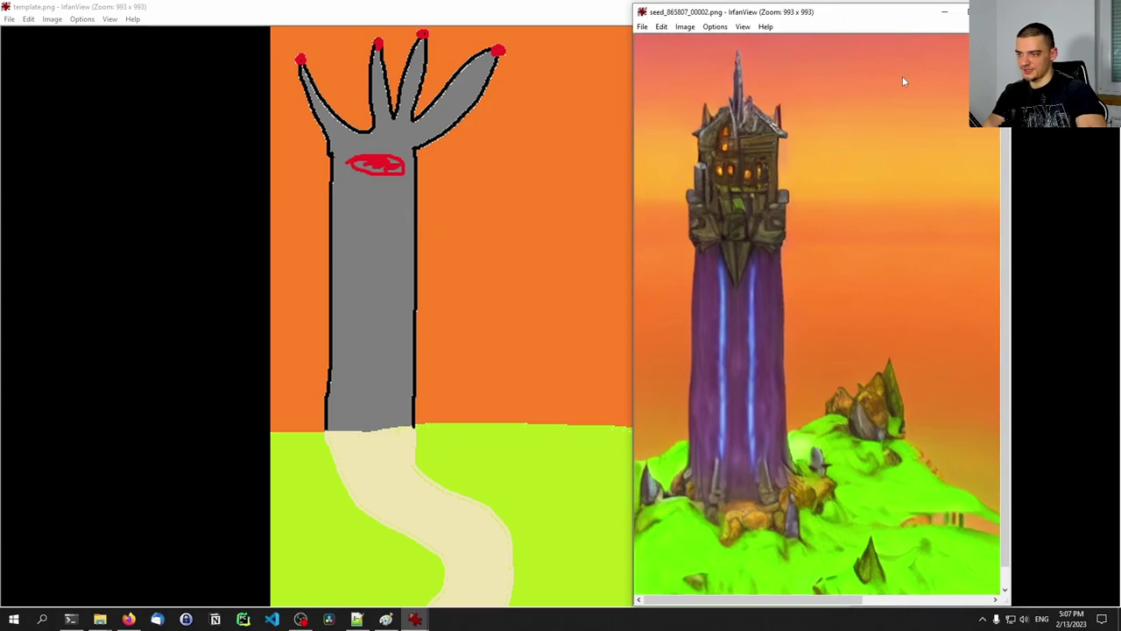
Step: Maximize the generated image viewer and view seed_552872_00001.png from the mage tower set
{"action": "double_click", "coordinate": [863, 15]}
{"action": "key", "text": "space"}
{"action": "key", "text": "Return"}
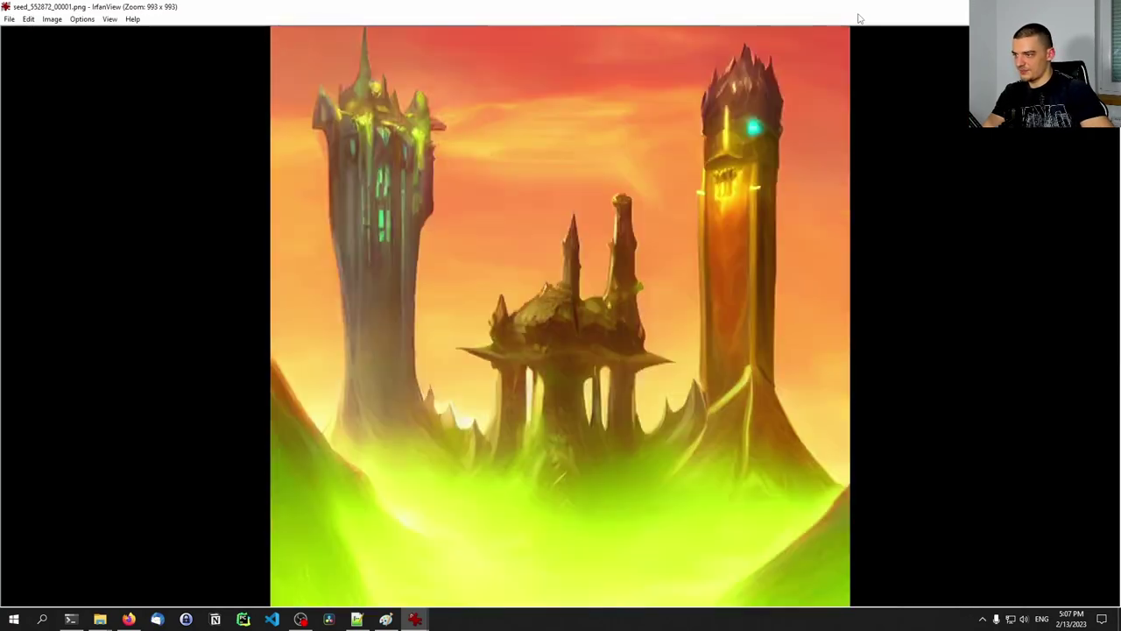